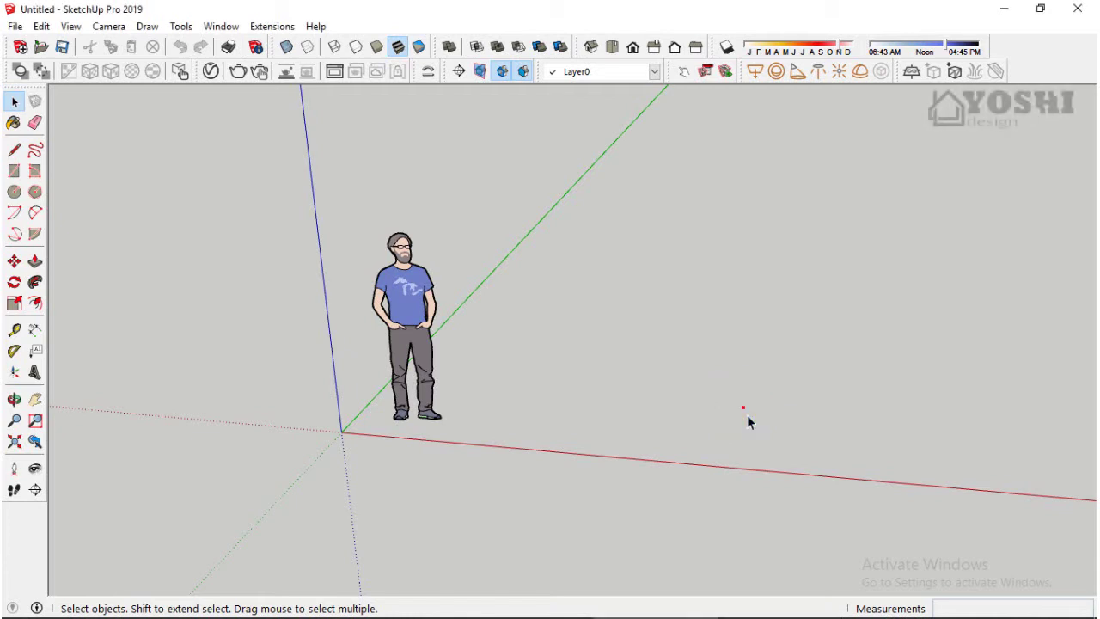
# Step: Draw a 30 by 30 square on the ground with the Rectangle tool
pyautogui.moveTo(747, 419)
pyautogui.mouseDown(button='middle')
pyautogui.moveTo(555, 363)
pyautogui.moveTo(324, 323)
pyautogui.mouseUp(button='middle')
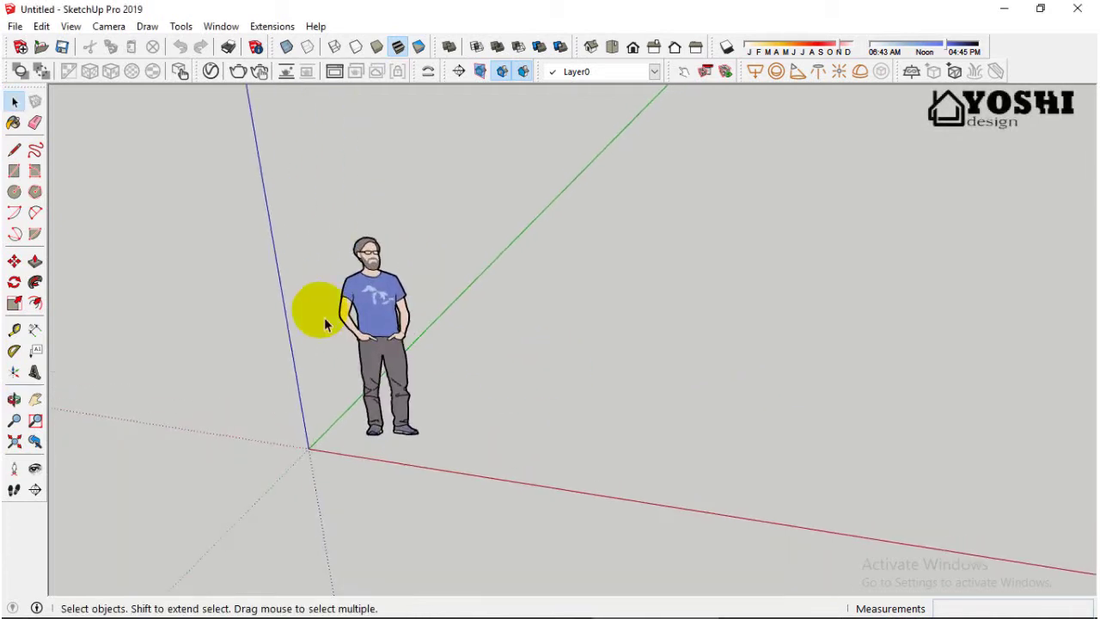
pyautogui.click(15, 171)
pyautogui.click(516, 470)
pyautogui.write('30;30')
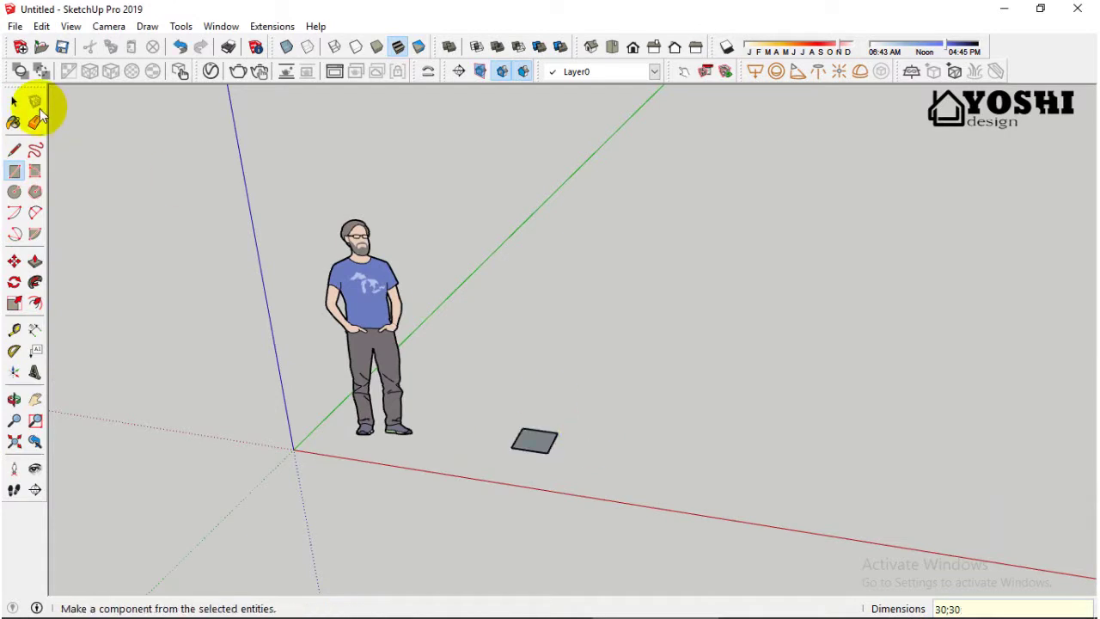
pyautogui.click(13, 100)
pyautogui.scroll(1, 516, 442)
# Step: Group the square, then make it a component named 'Kolom Utama'
pyautogui.rightClick(529, 449)
pyautogui.click(577, 253)
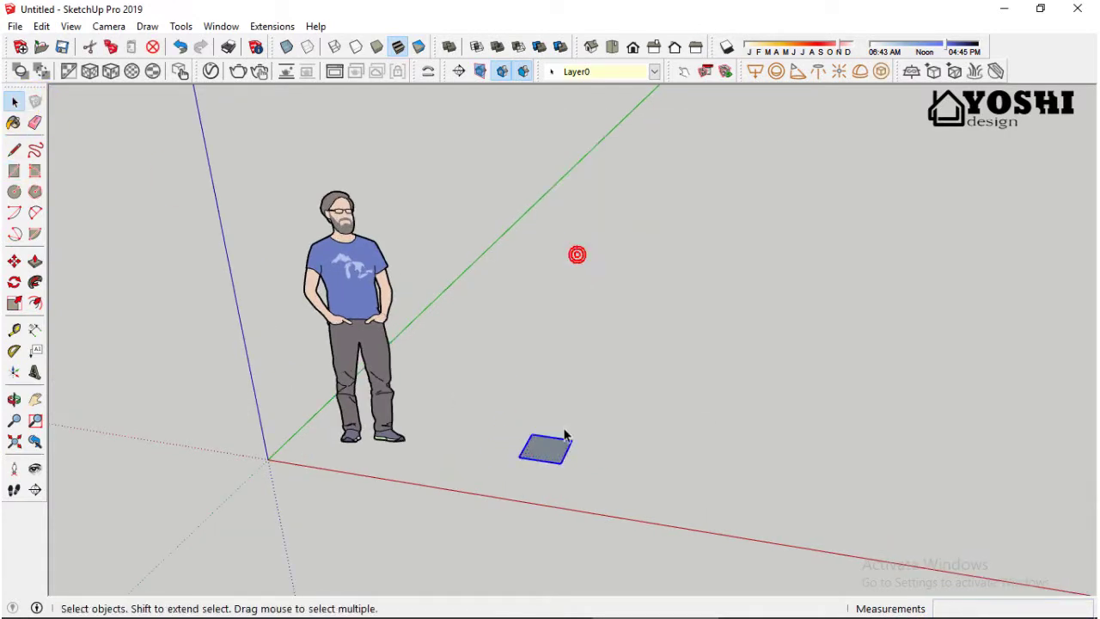
pyautogui.rightClick(551, 453)
pyautogui.click(612, 201)
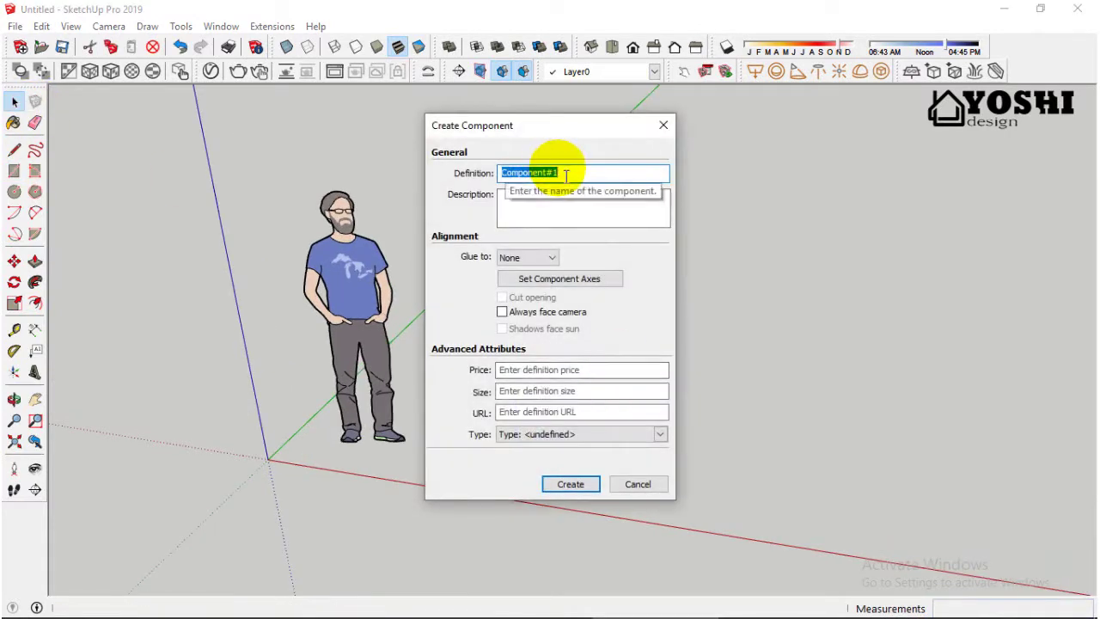
pyautogui.write('Kolom Utama')
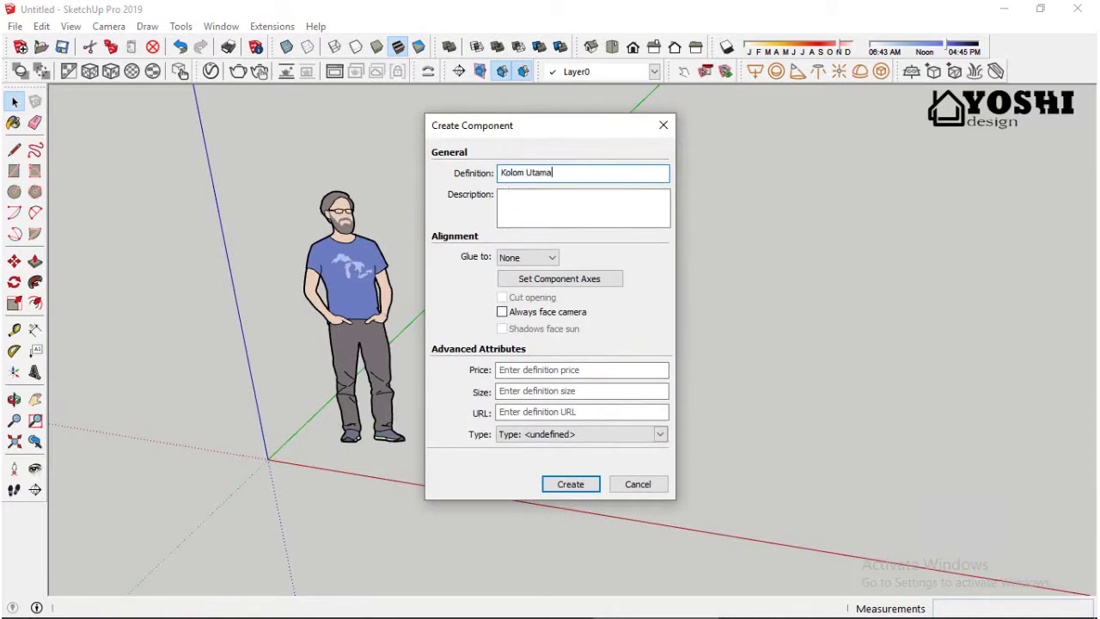
pyautogui.press('Return')
pyautogui.scroll(-1, 554, 420)
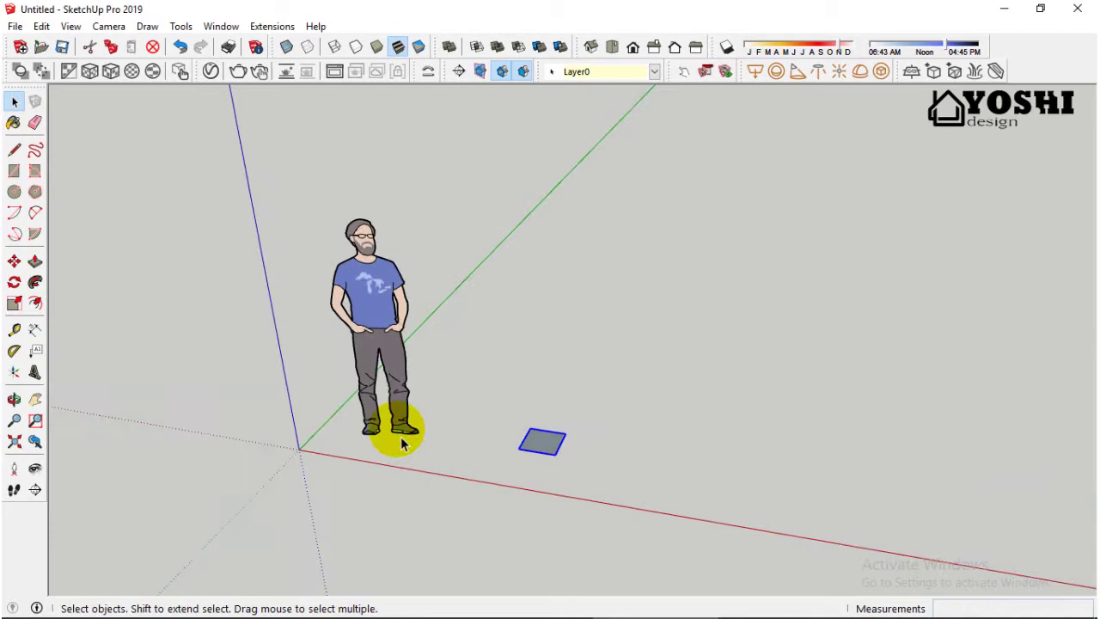
# Step: Place a Tape Measure guide line running through the square
pyautogui.click(21, 335)
pyautogui.scroll(2, 569, 436)
pyautogui.scroll(2, 541, 440)
pyautogui.click(508, 446)
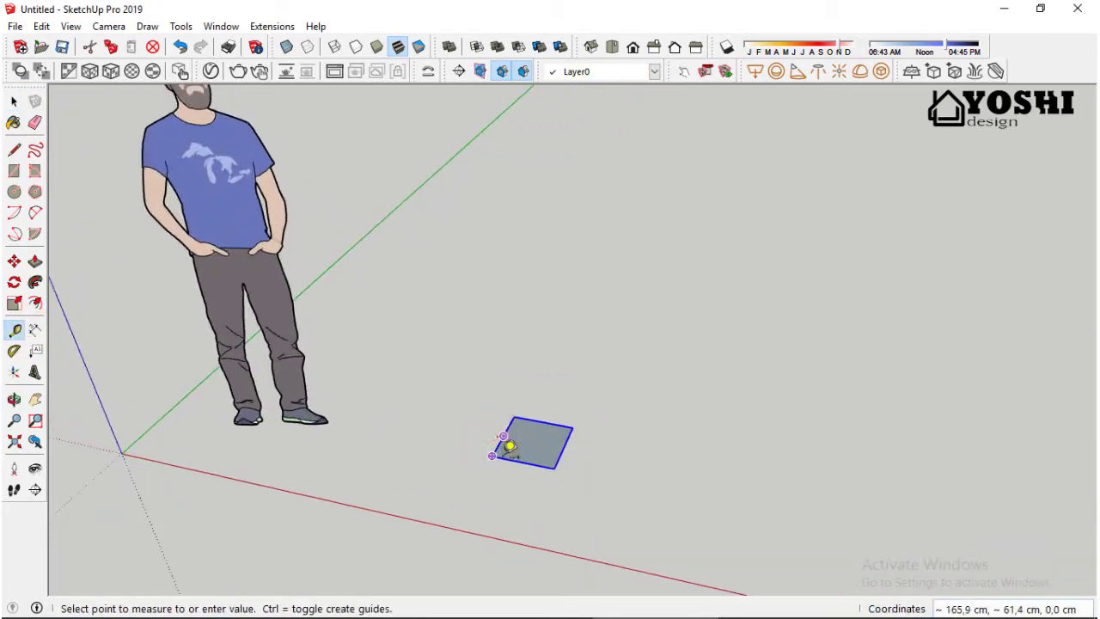
pyautogui.click(560, 435)
pyautogui.scroll(2, 560, 436)
# Step: Add a guide offset from the existing guide by the typed distance
pyautogui.click(581, 471)
pyautogui.scroll(-2, 582, 472)
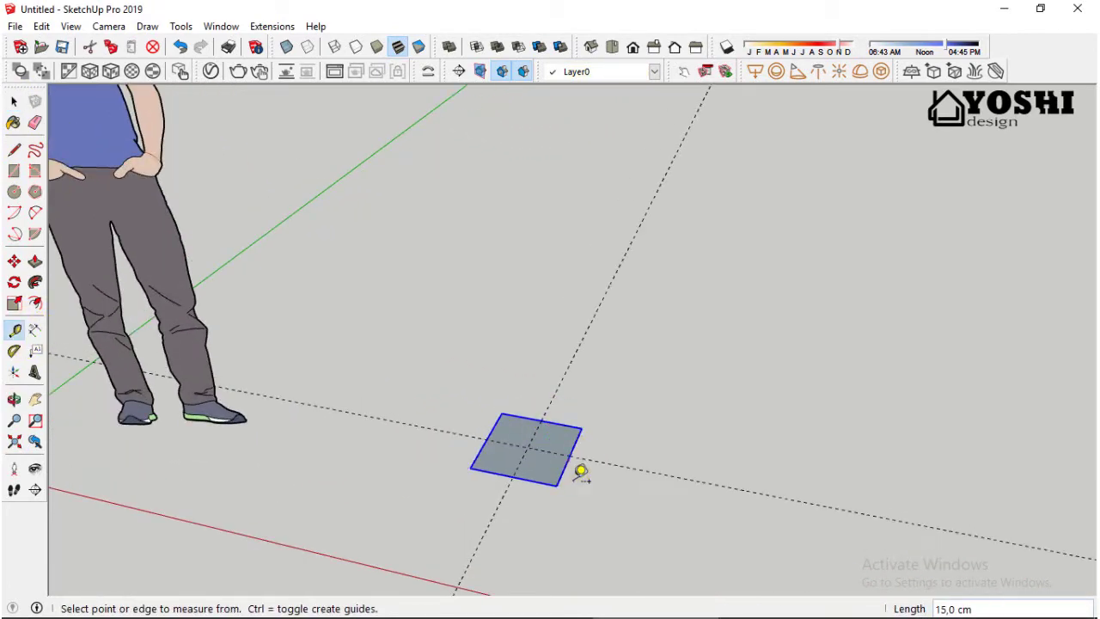
pyautogui.scroll(-2, 610, 481)
pyautogui.scroll(-1, 640, 481)
pyautogui.scroll(-1, 643, 479)
pyautogui.click(631, 468)
pyautogui.write('40')
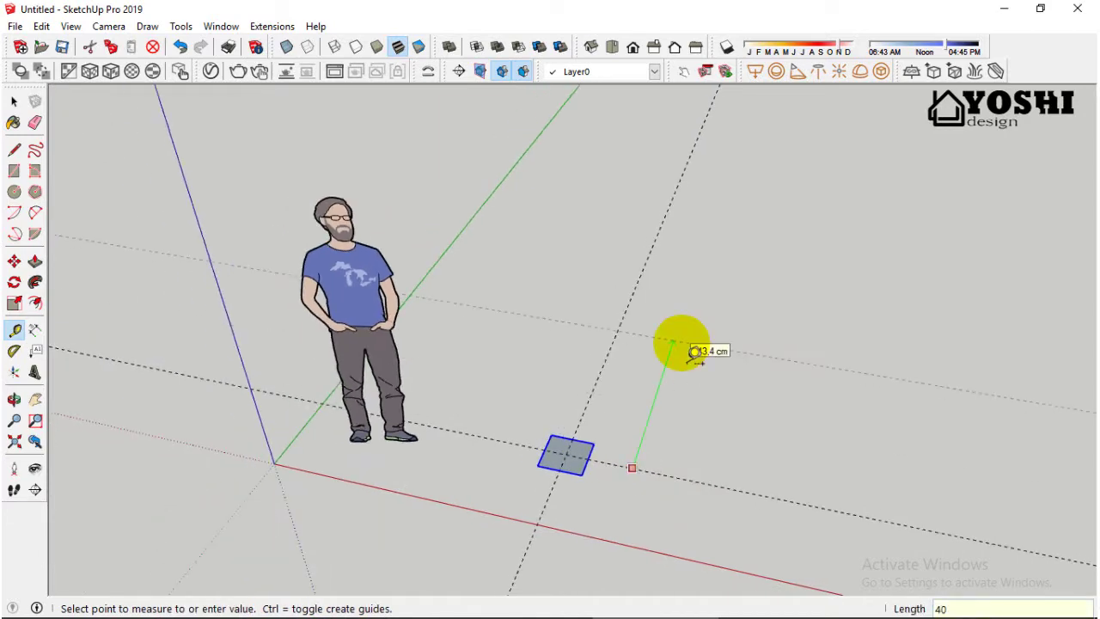
pyautogui.press('Return')
pyautogui.scroll(-2, 646, 339)
# Step: Add a second offset guide to complete the column guide grid
pyautogui.click(630, 326)
pyautogui.scroll(1, 847, 359)
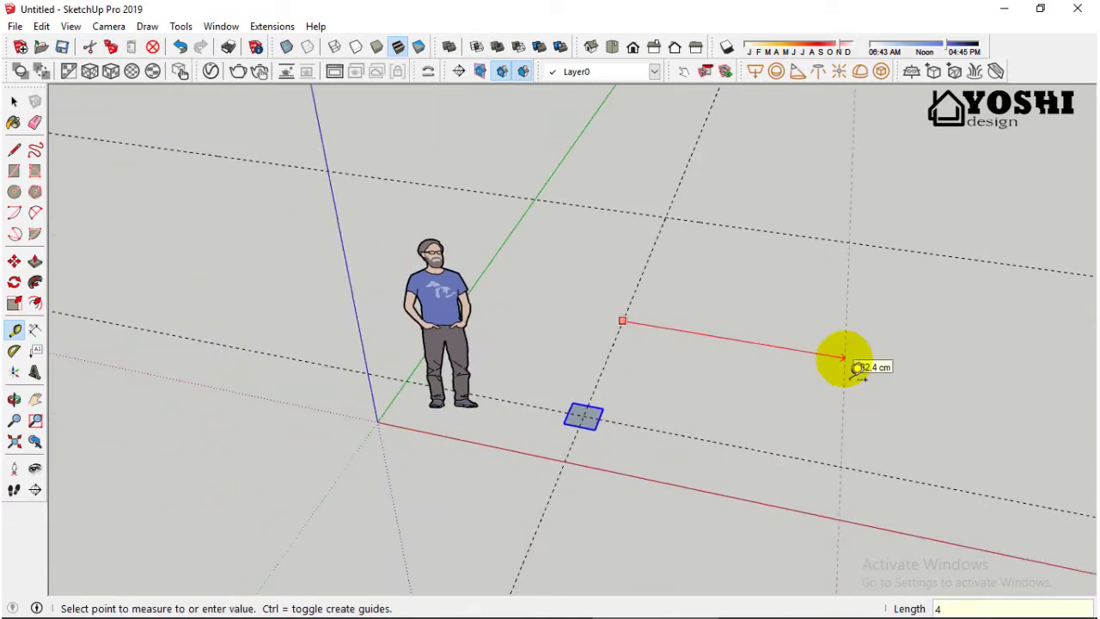
pyautogui.press('Return')
pyautogui.scroll(-2, 558, 380)
pyautogui.scroll(-1, 631, 373)
pyautogui.click(14, 102)
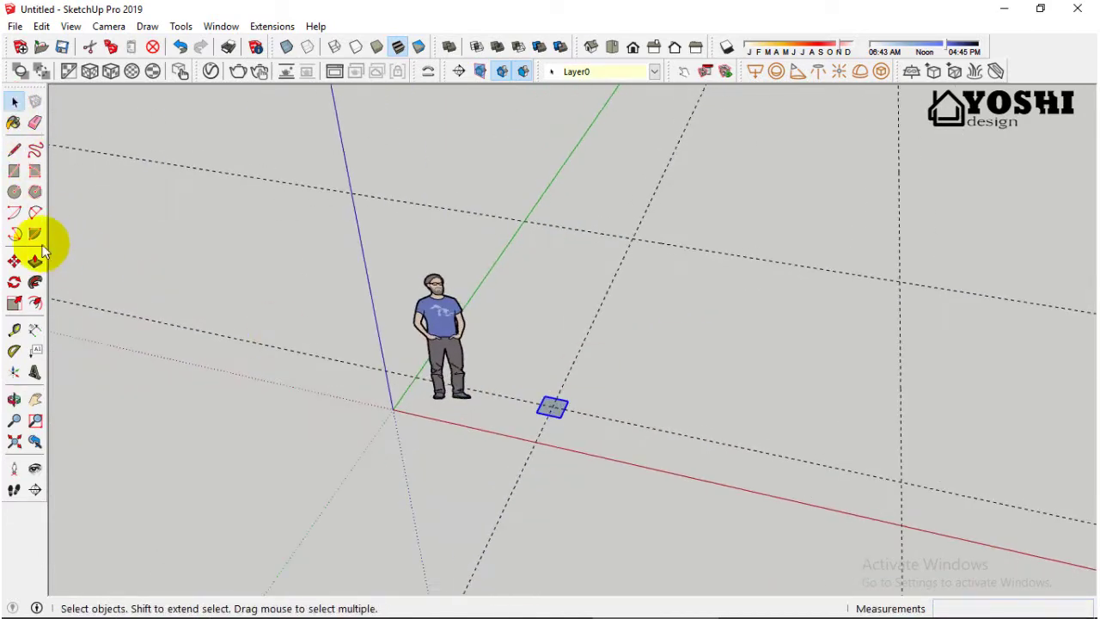
pyautogui.click(13, 260)
pyautogui.scroll(2, 594, 410)
# Step: Copy the square along the red axis and space the copies evenly with /2
pyautogui.press('ctrl')
pyautogui.moveTo(561, 421); pyautogui.dragTo(763, 471)
pyautogui.scroll(-2, 516, 400)
pyautogui.scroll(1, 748, 456)
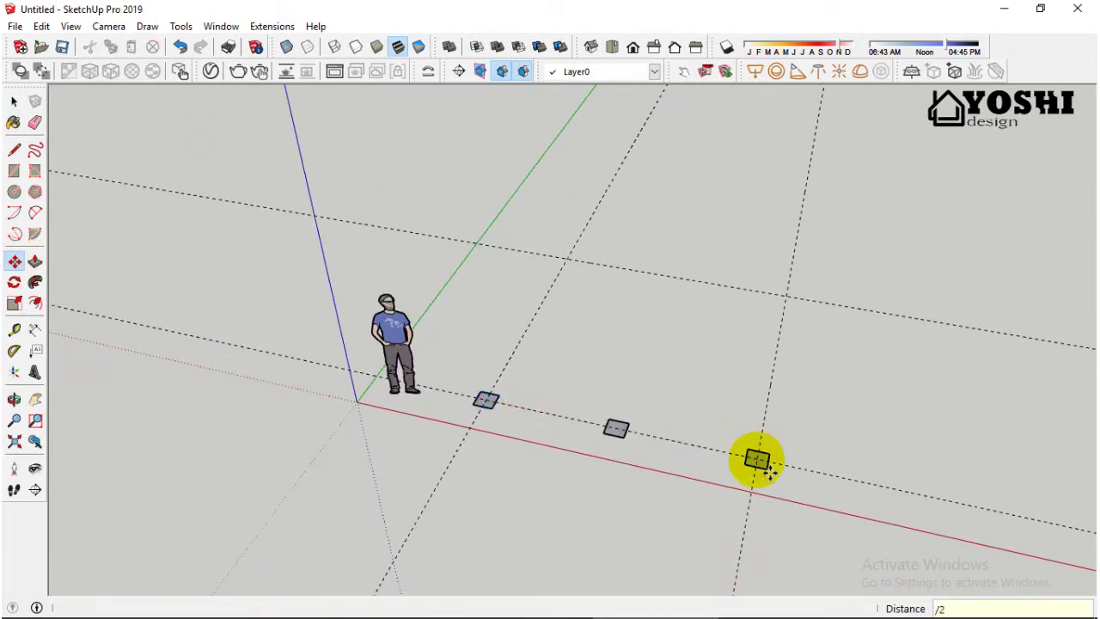
pyautogui.click(14, 102)
pyautogui.scroll(1, 545, 393)
# Step: Copy the row of squares 400 cm across the grid
pyautogui.click(468, 402)
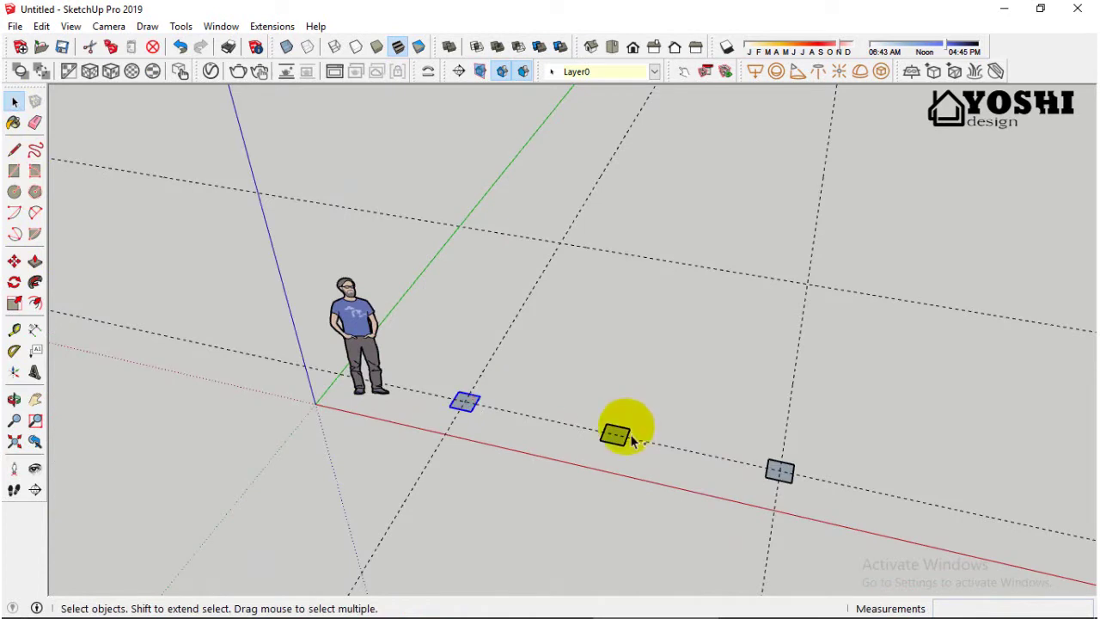
pyautogui.click(14, 260)
pyautogui.scroll(1, 465, 402)
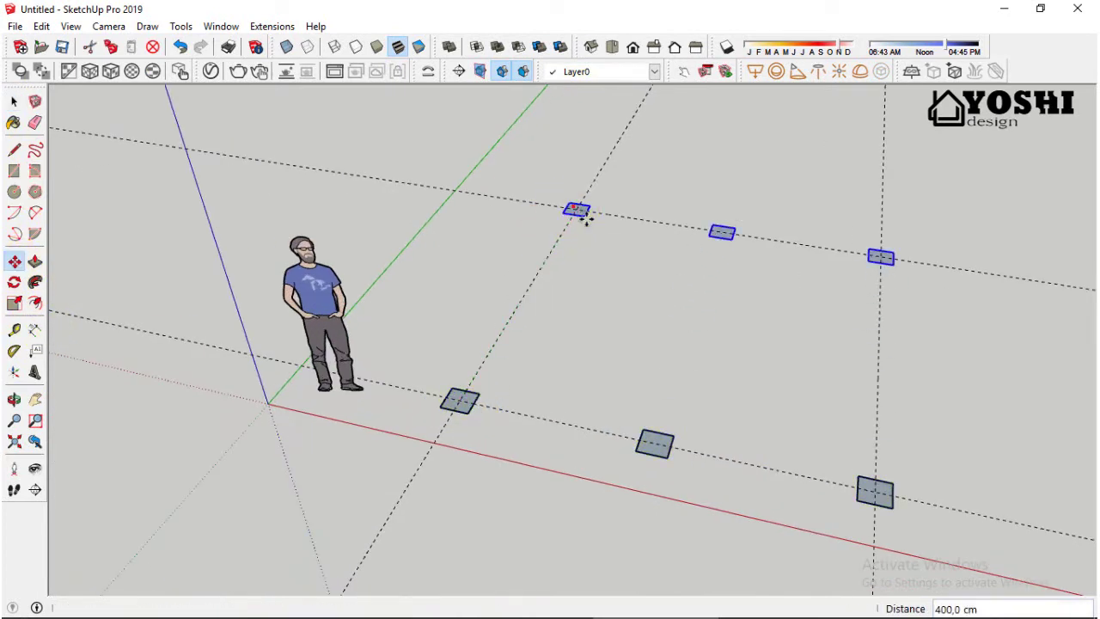
# Step: Delete the centre square, leaving eight squares around the grid
pyautogui.click(14, 102)
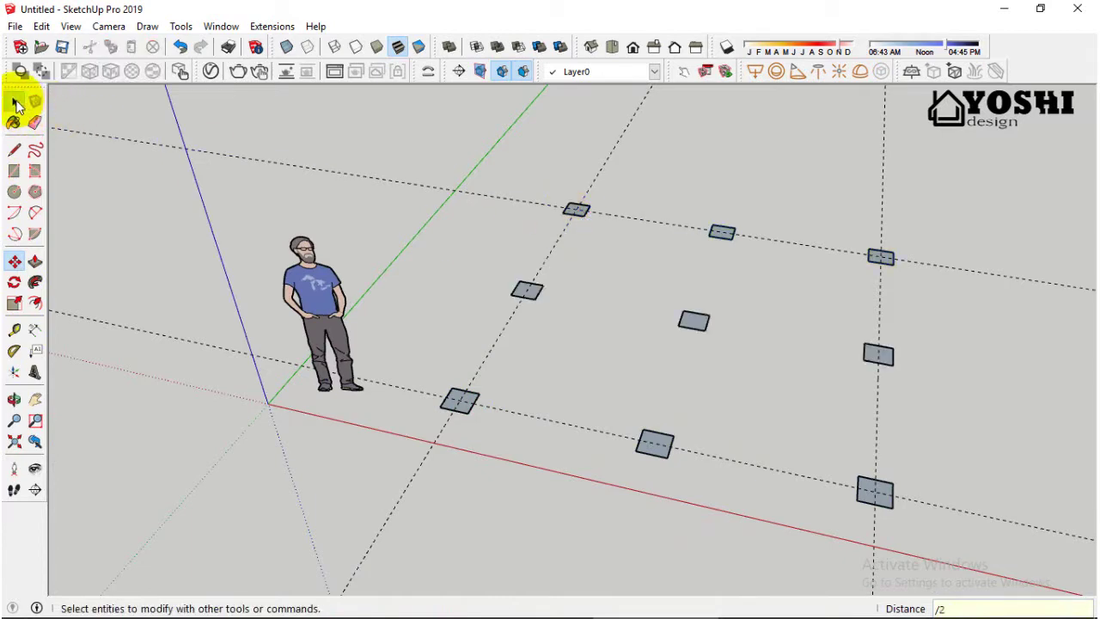
pyautogui.moveTo(727, 297); pyautogui.dragTo(661, 342)
pyautogui.press('Delete')
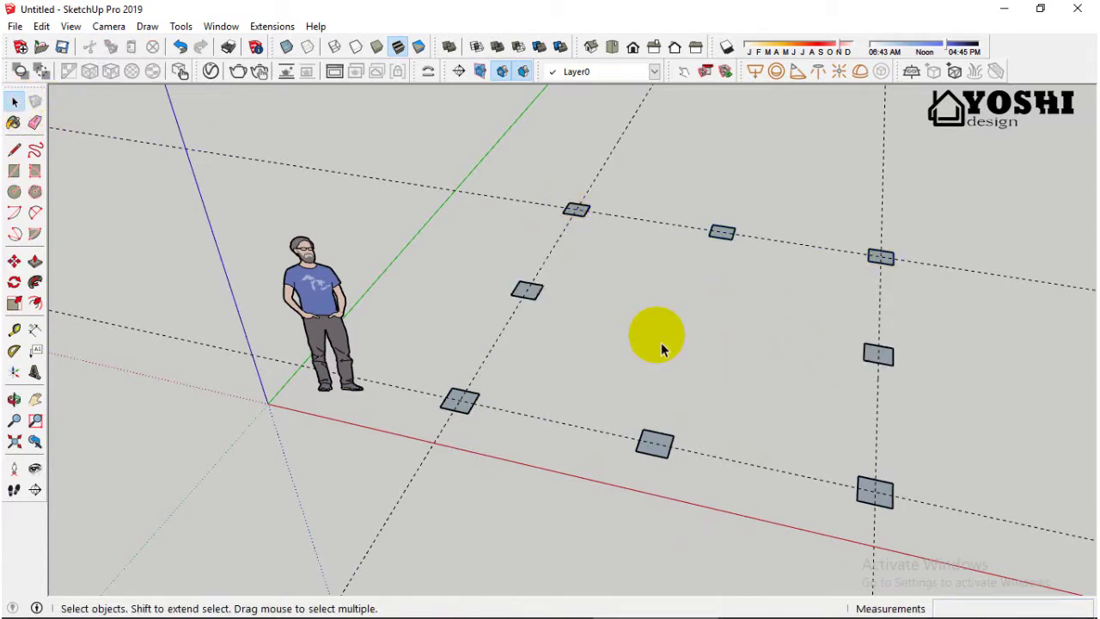
pyautogui.scroll(-2, 607, 364)
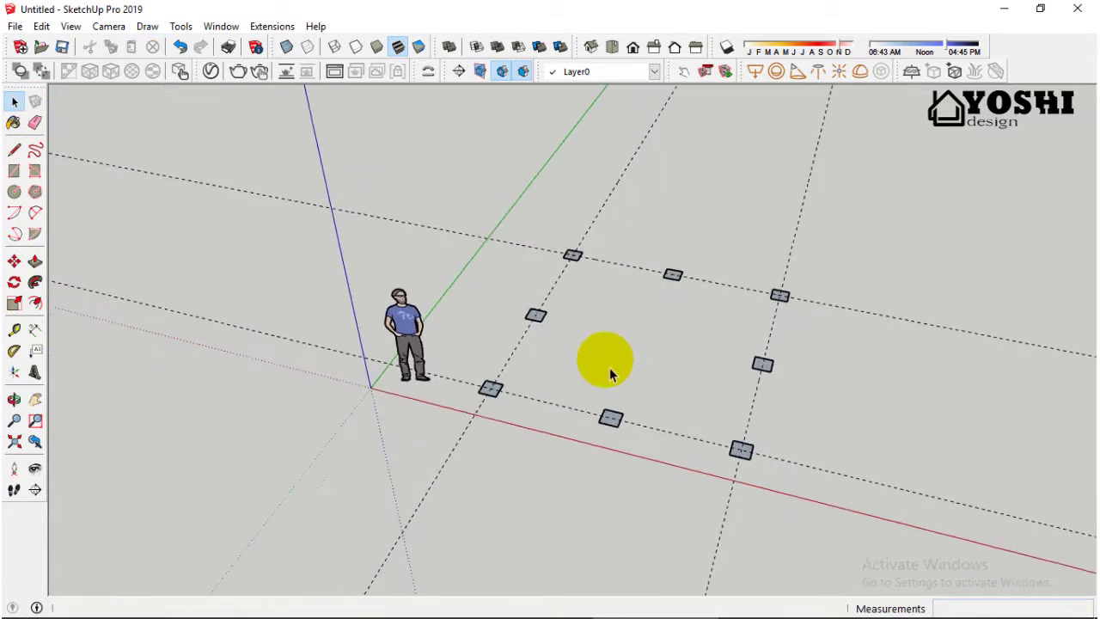
pyautogui.click(17, 172)
pyautogui.scroll(1, 567, 249)
pyautogui.click(556, 247)
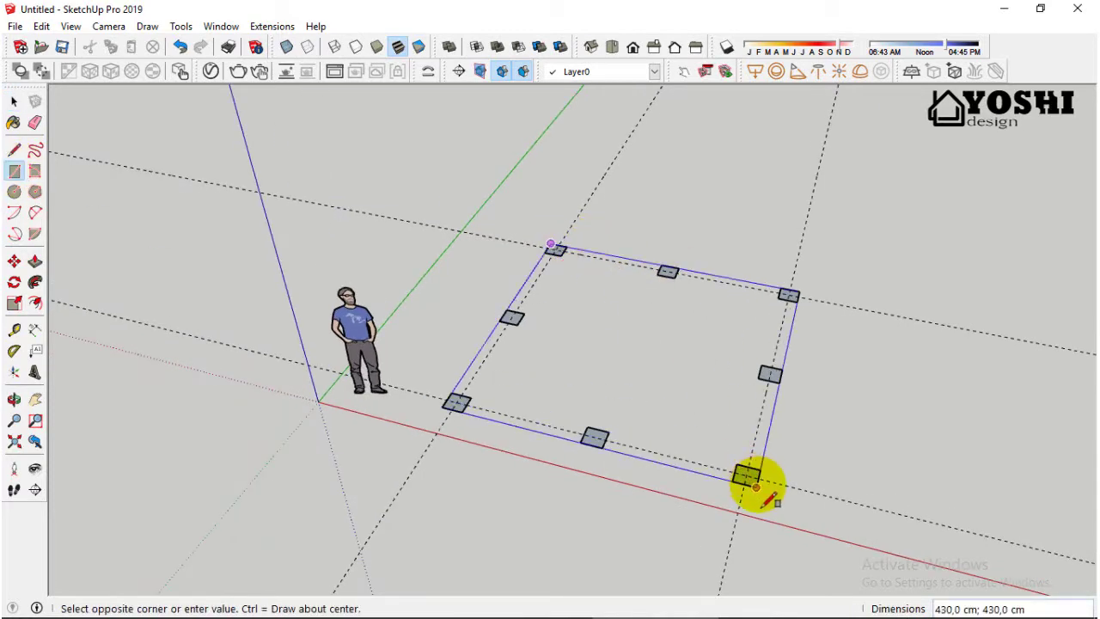
pyautogui.click(746, 476)
pyautogui.click(35, 302)
pyautogui.scroll(1, 386, 372)
pyautogui.click(475, 357)
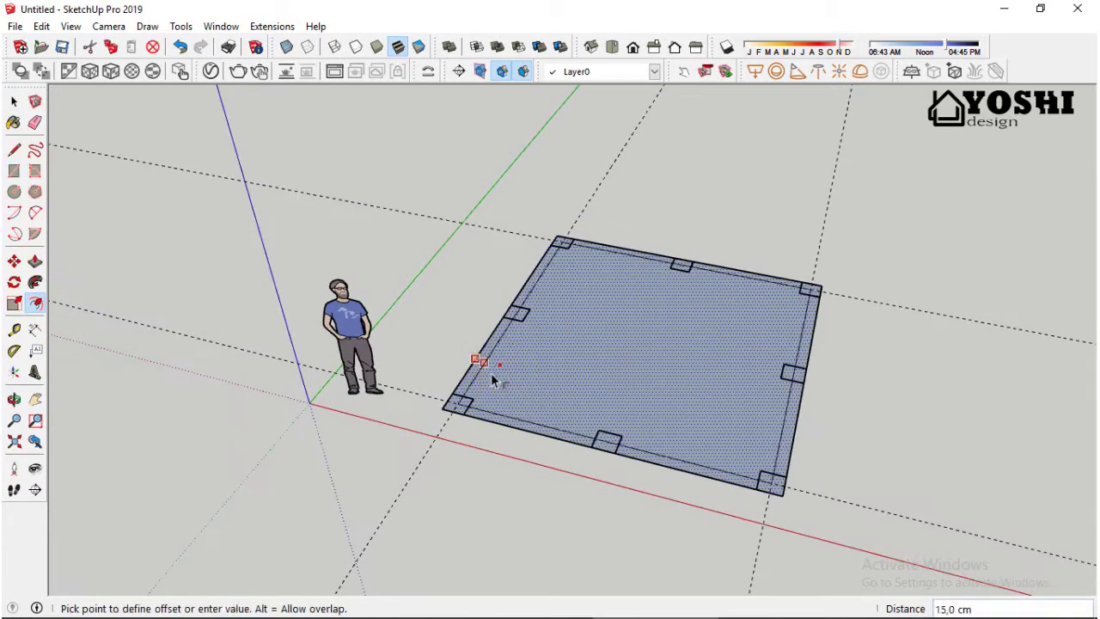
pyautogui.write('100')
pyautogui.press('Return')
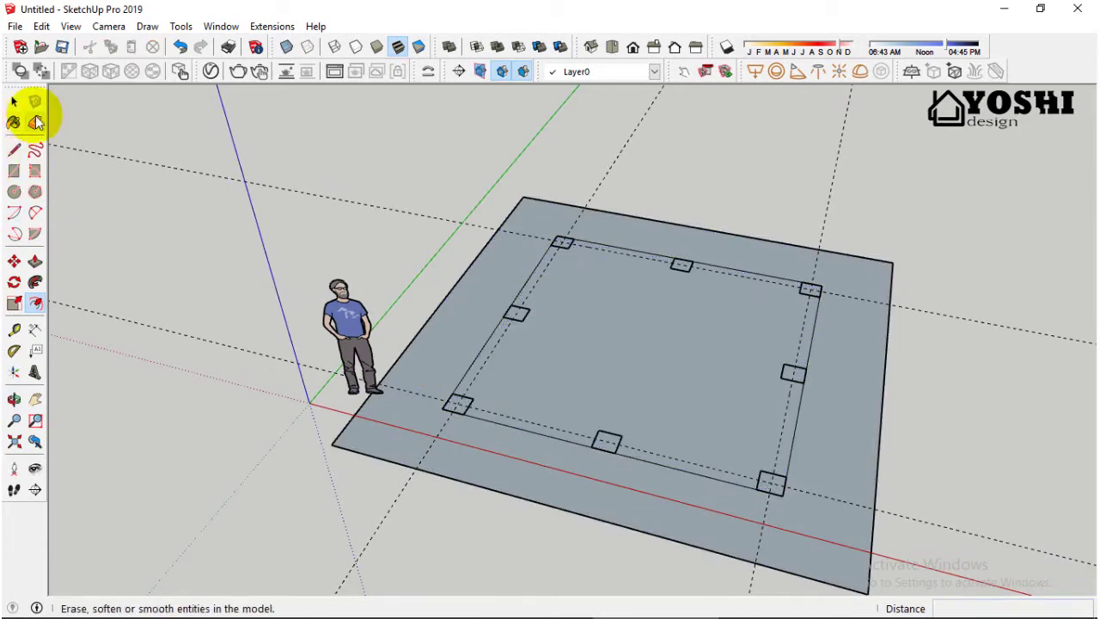
pyautogui.click(13, 101)
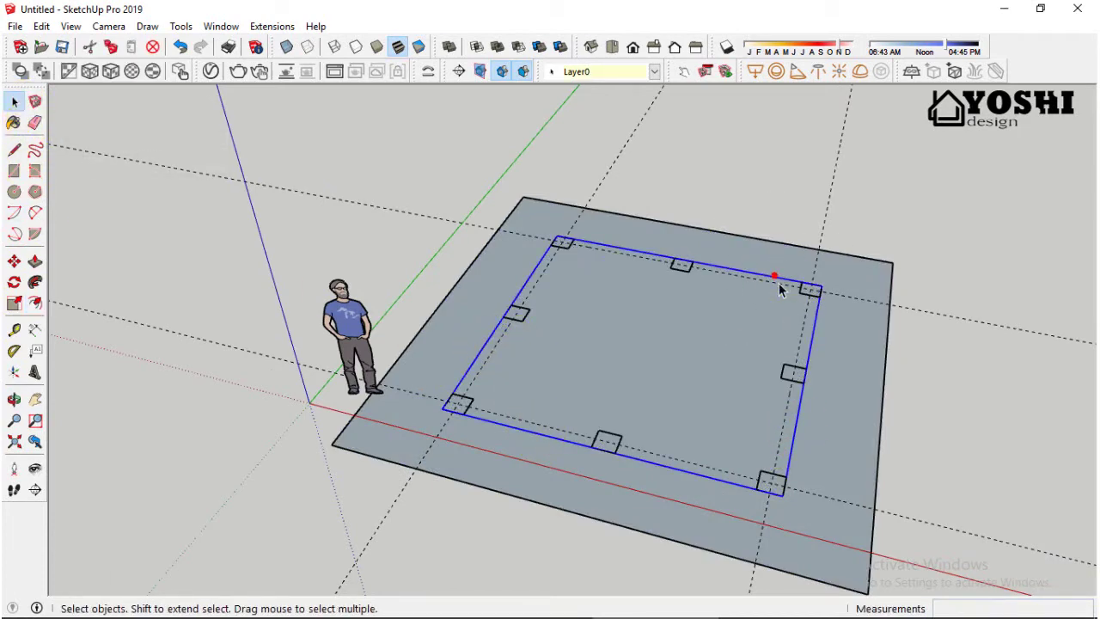
pyautogui.click(223, 336)
pyautogui.click(34, 261)
pyautogui.scroll(1, 559, 378)
pyautogui.click(609, 369)
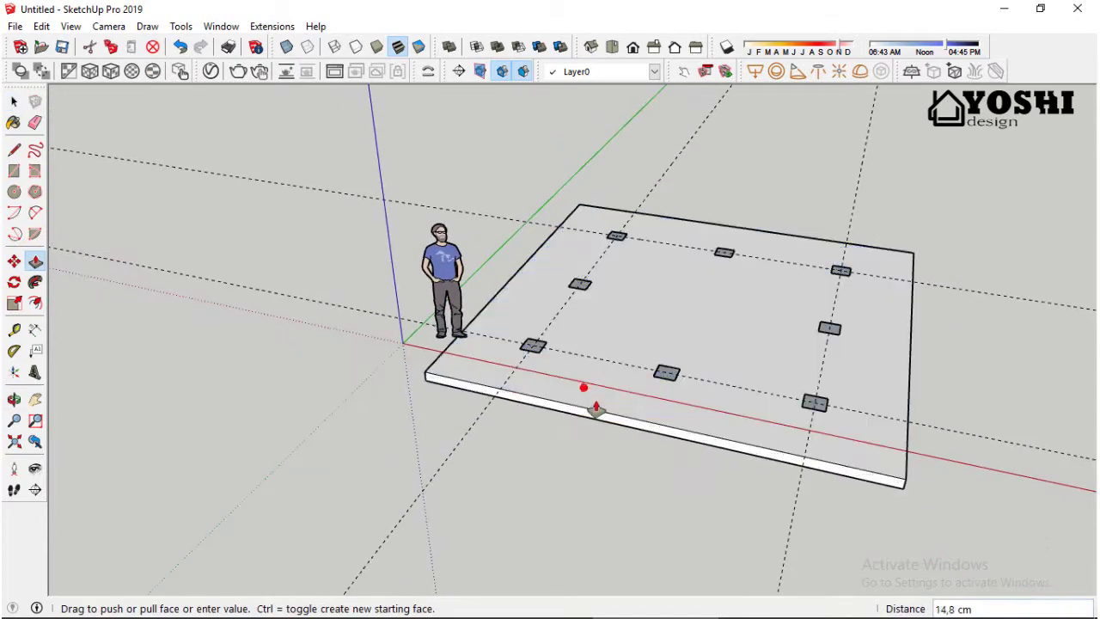
pyautogui.write('0')
pyautogui.press('Return')
pyautogui.click(14, 102)
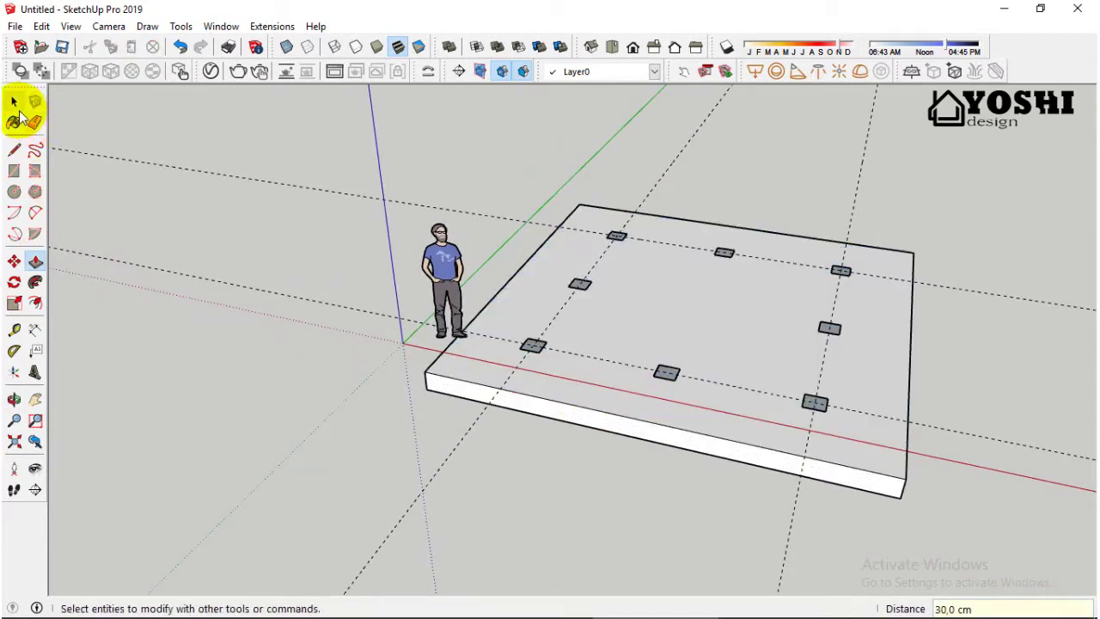
pyautogui.scroll(-1, 499, 392)
pyautogui.tripleClick(561, 410)
pyautogui.click(559, 431)
pyautogui.moveTo(560, 432)
pyautogui.mouseDown(button='middle')
pyautogui.moveTo(568, 248)
pyautogui.moveTo(358, 343)
pyautogui.mouseUp(button='middle')
pyautogui.press('p')
pyautogui.click(353, 314)
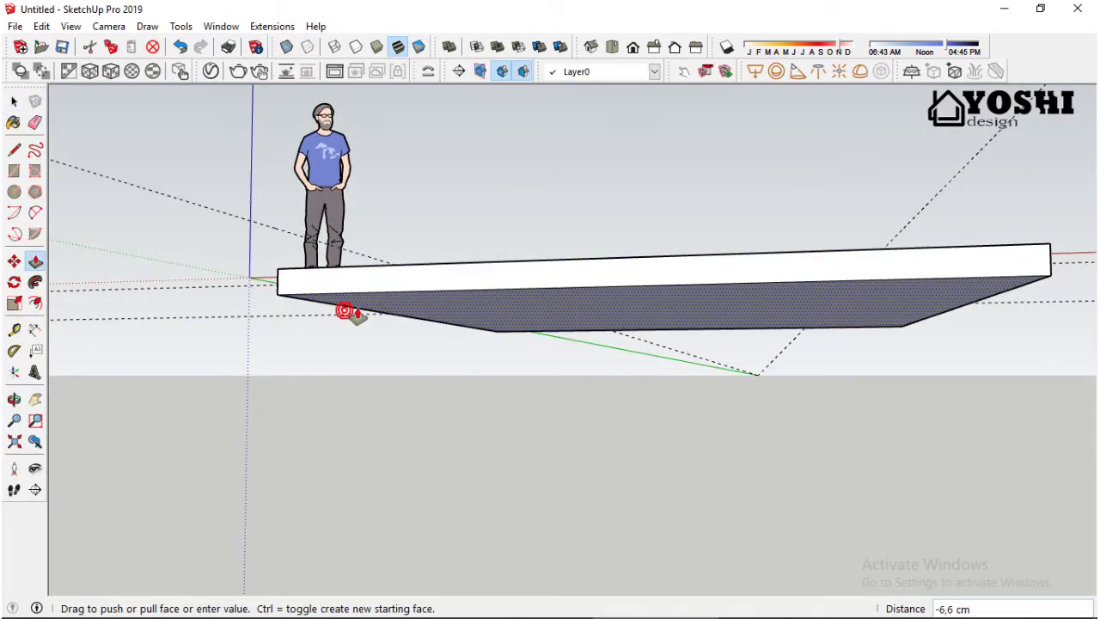
pyautogui.write('10')
pyautogui.press('Return')
pyautogui.moveTo(353, 309); pyautogui.dragTo(396, 450, button='middle')
pyautogui.press('space')
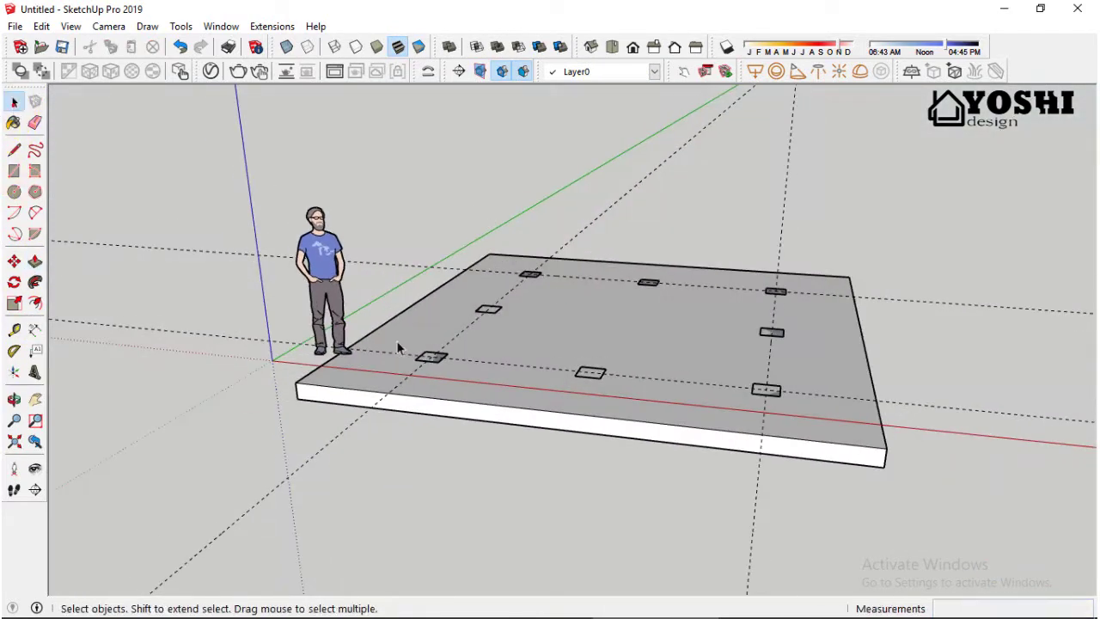
pyautogui.click(550, 369)
pyautogui.rightClick(551, 369)
pyautogui.click(610, 147)
pyautogui.scroll(-3, 569, 292)
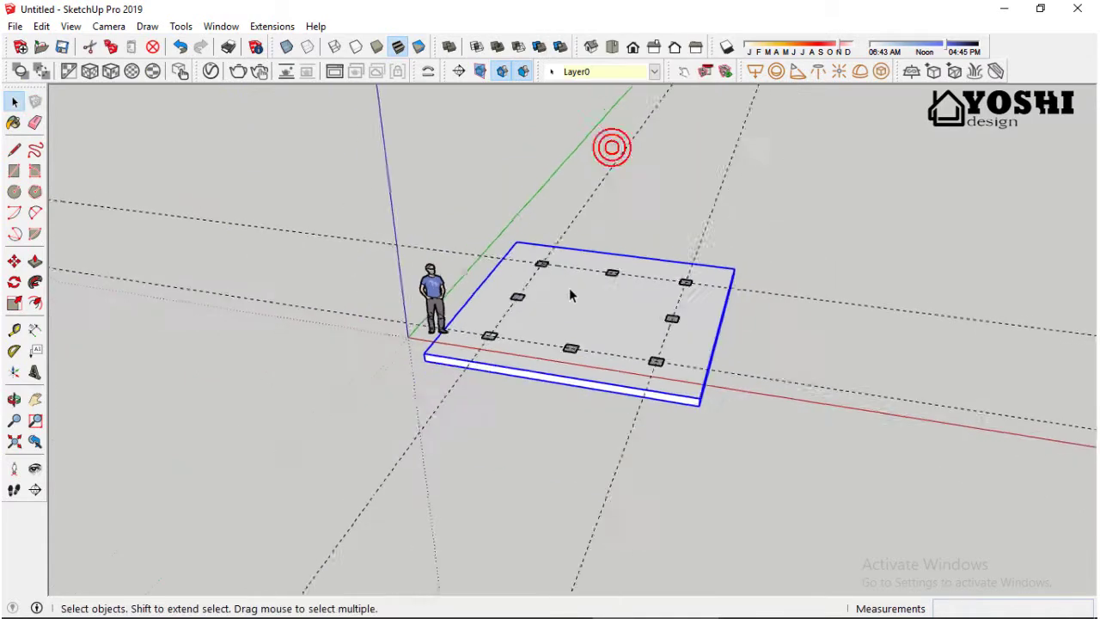
pyautogui.moveTo(570, 292); pyautogui.dragTo(698, 320, button='middle')
pyautogui.rightClick(698, 319)
pyautogui.click(722, 270)
# Step: Inside the Kolom Utama component, push/pull the square face up 200 cm
pyautogui.scroll(3, 503, 358)
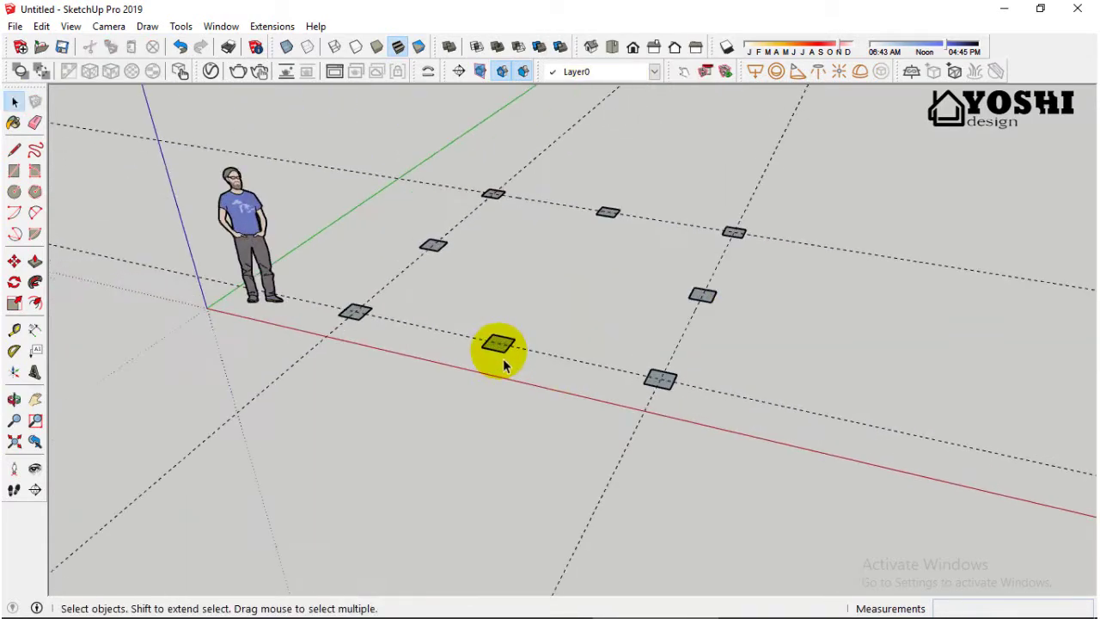
pyautogui.scroll(2, 536, 369)
pyautogui.moveTo(536, 369)
pyautogui.mouseDown(button='middle')
pyautogui.moveTo(522, 368)
pyautogui.moveTo(522, 380)
pyautogui.moveTo(466, 323)
pyautogui.mouseUp(button='middle')
pyautogui.scroll(2, 312, 297)
pyautogui.doubleClick(312, 297)
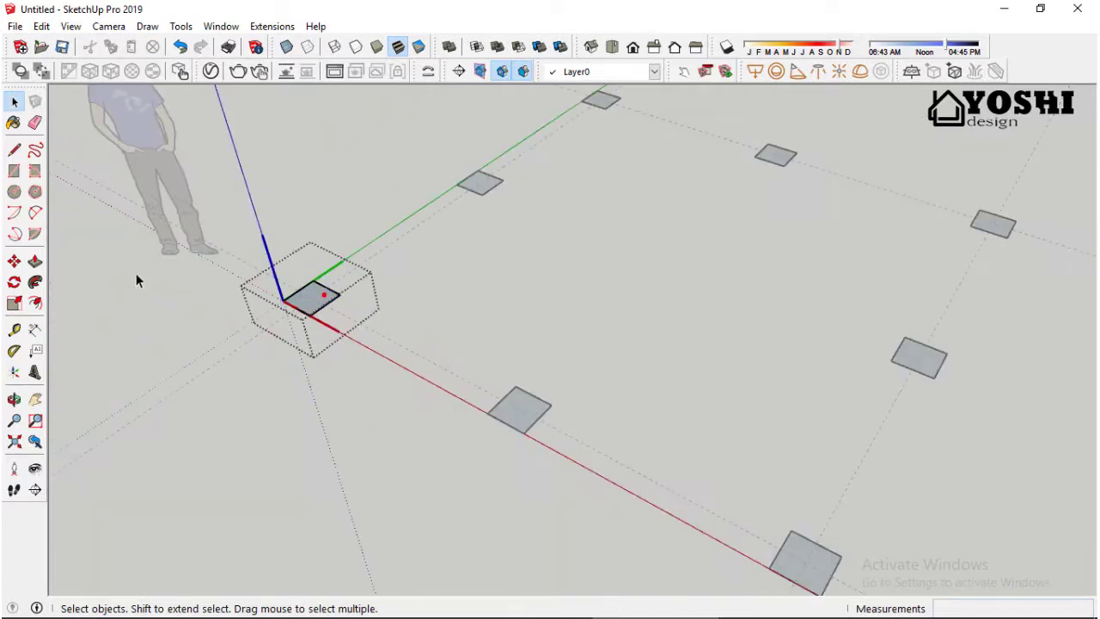
pyautogui.click(34, 261)
pyautogui.scroll(-1, 305, 301)
pyautogui.click(303, 301)
pyautogui.click(304, 223)
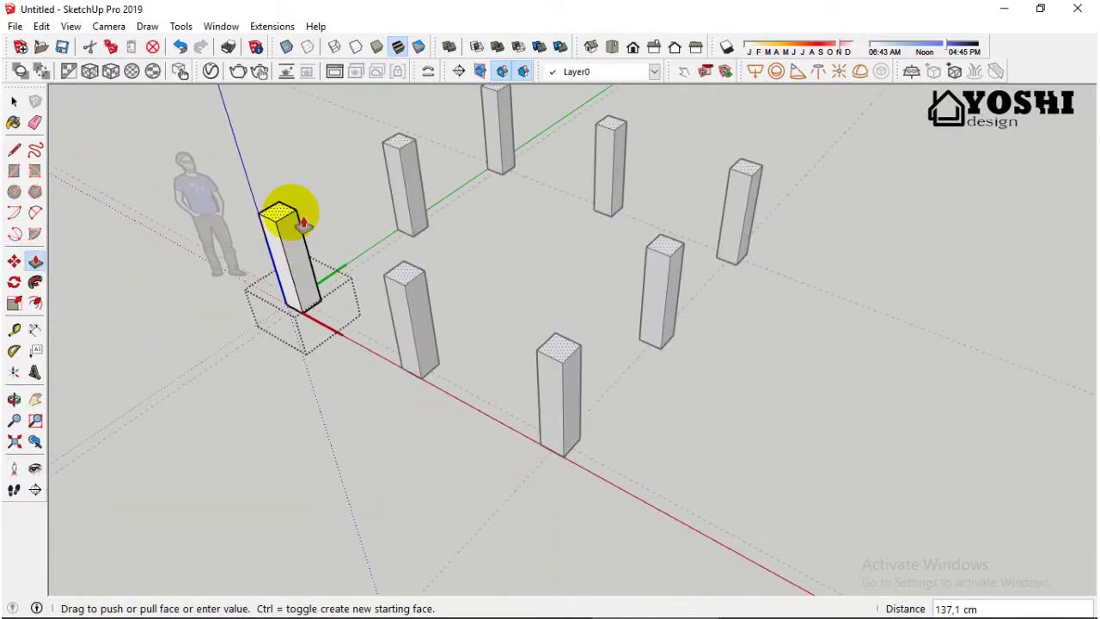
pyautogui.press('Return')
# Step: Exit the component and view the eight 200 cm columns from a lower angle
pyautogui.moveTo(303, 223)
pyautogui.mouseDown(button='middle')
pyautogui.moveTo(489, 312)
pyautogui.moveTo(363, 238)
pyautogui.mouseUp(button='middle')
pyautogui.click(13, 100)
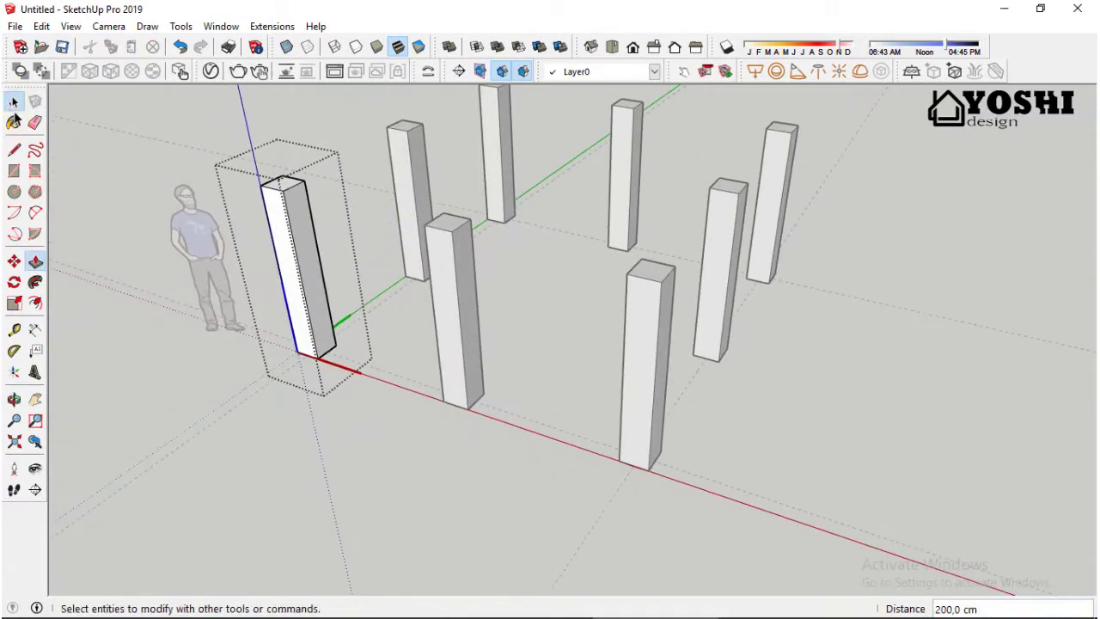
pyautogui.scroll(-2, 405, 395)
pyautogui.moveTo(405, 396)
pyautogui.mouseDown(button='middle')
pyautogui.moveTo(469, 359)
pyautogui.moveTo(319, 216)
pyautogui.moveTo(337, 238)
pyautogui.mouseUp(button='middle')
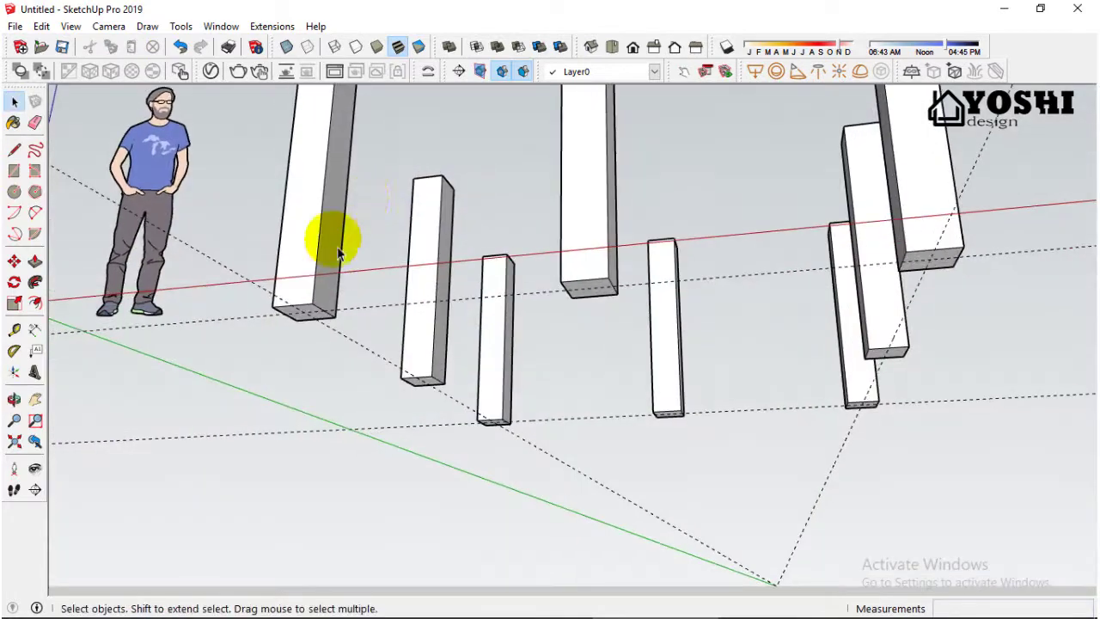
# Step: Push/pull the column's bottom face down another 200 cm, then view the bases
pyautogui.scroll(2, 337, 238)
pyautogui.scroll(2, 306, 319)
pyautogui.click(35, 262)
pyautogui.click(301, 339)
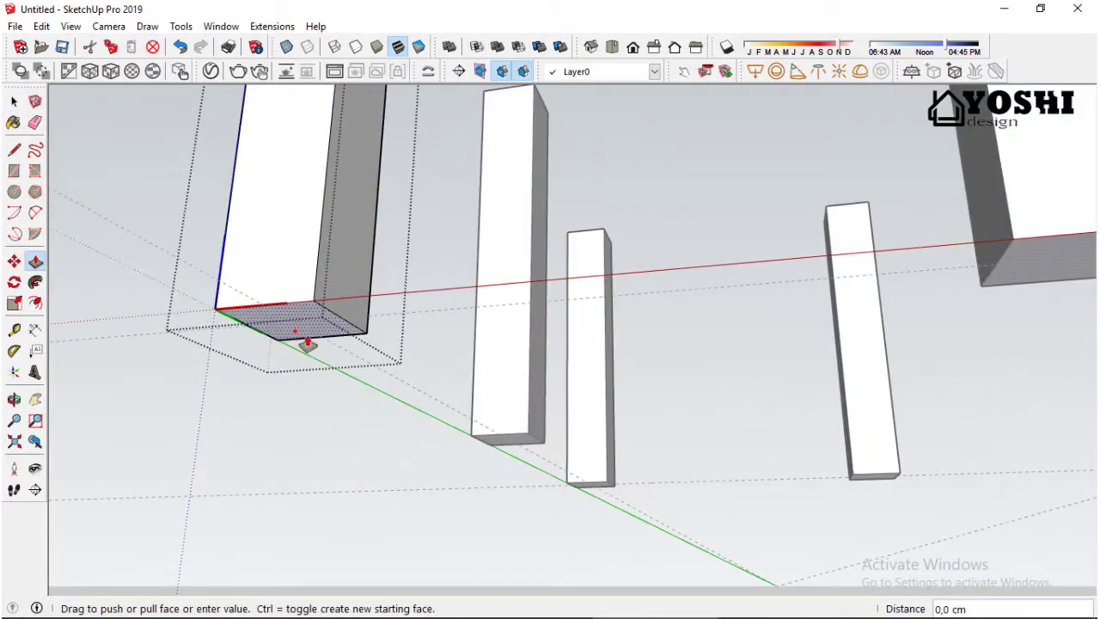
pyautogui.scroll(-2, 294, 413)
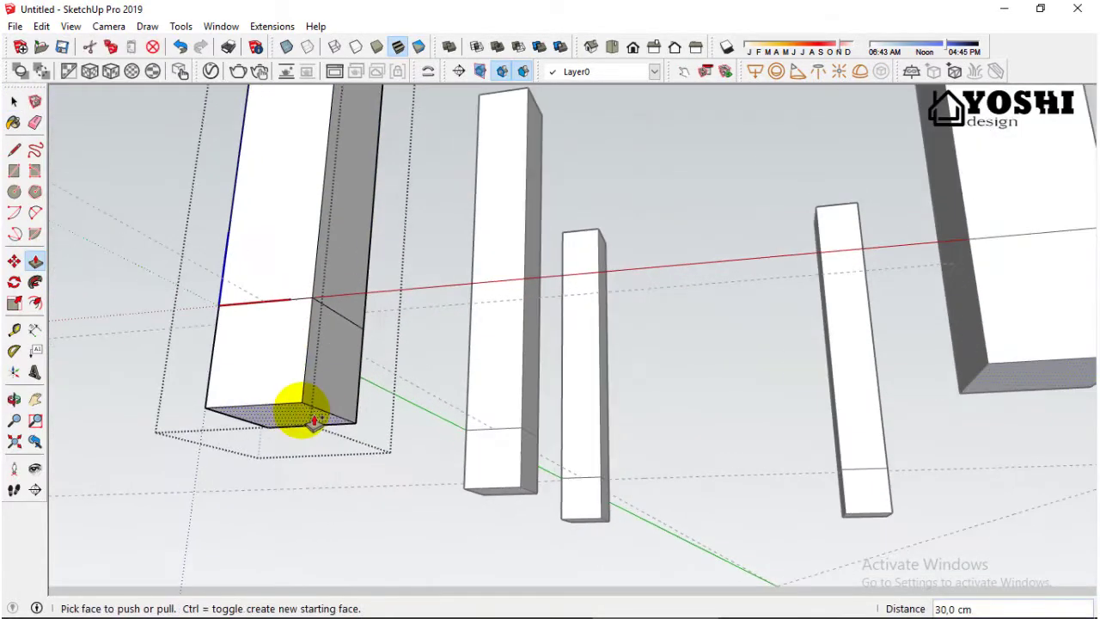
pyautogui.scroll(-2, 312, 479)
pyautogui.scroll(-3, 329, 507)
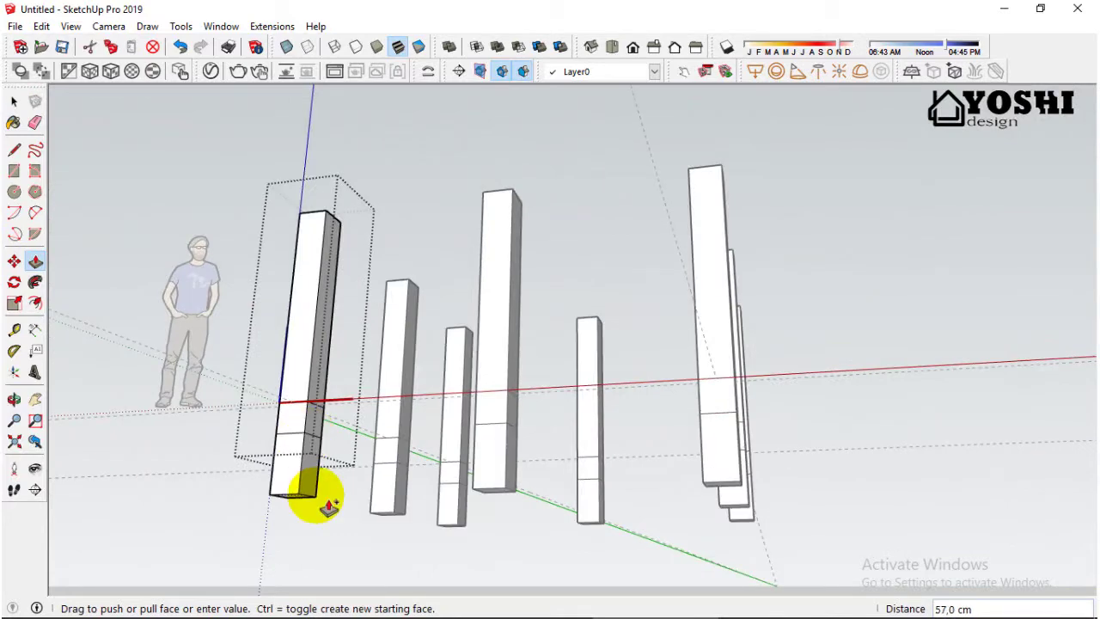
pyautogui.press('Return')
pyautogui.scroll(-2, 388, 381)
pyautogui.scroll(3, 361, 479)
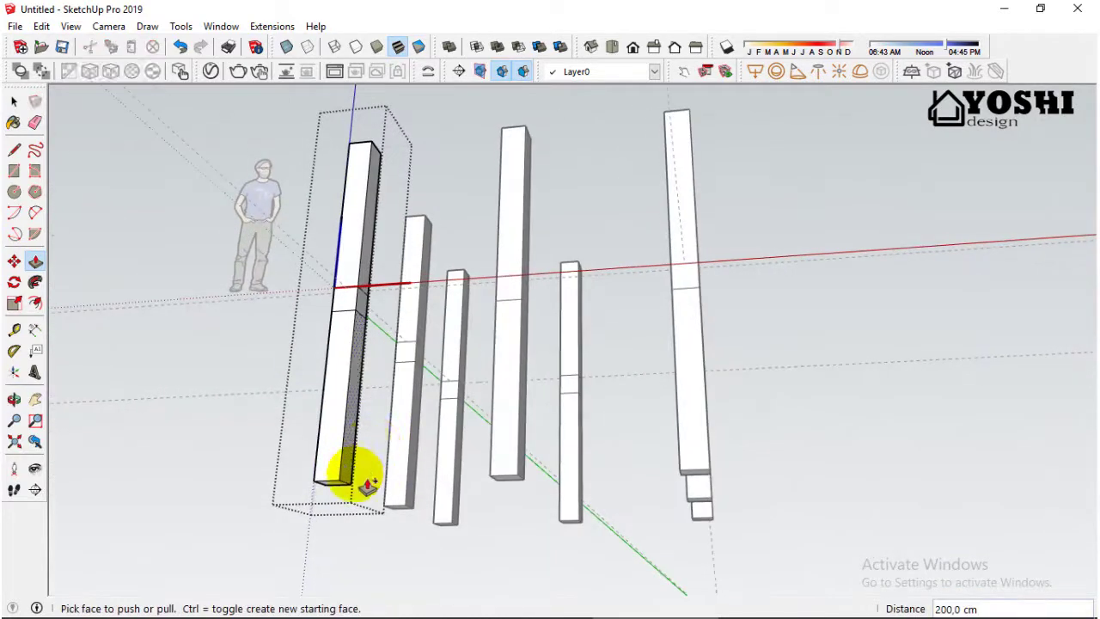
pyautogui.scroll(2, 343, 491)
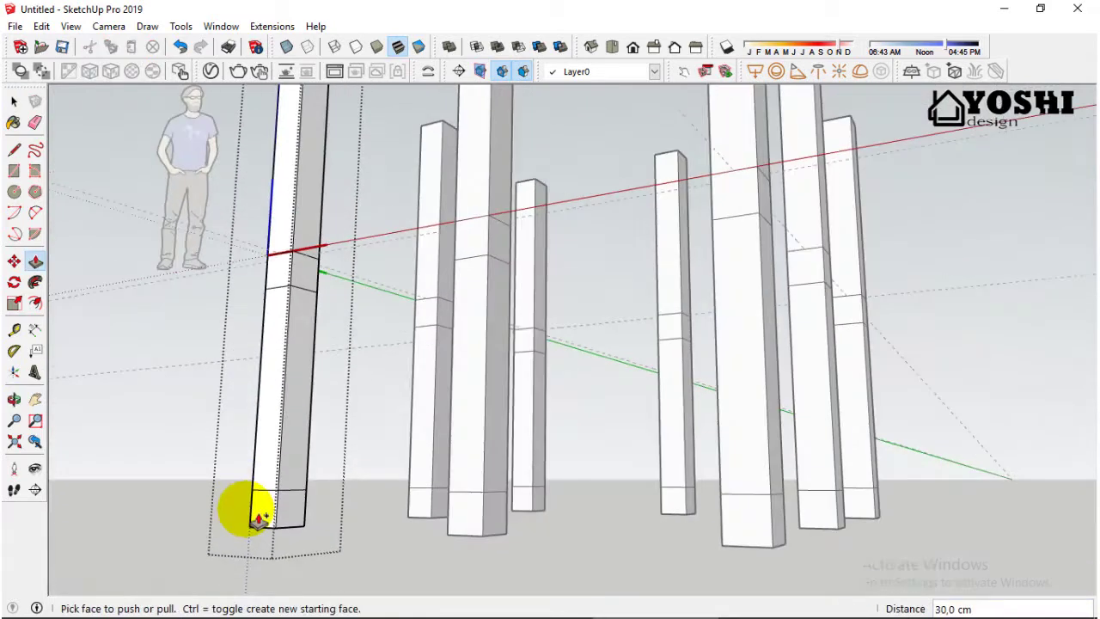
pyautogui.moveTo(327, 454); pyautogui.dragTo(266, 503, button='middle')
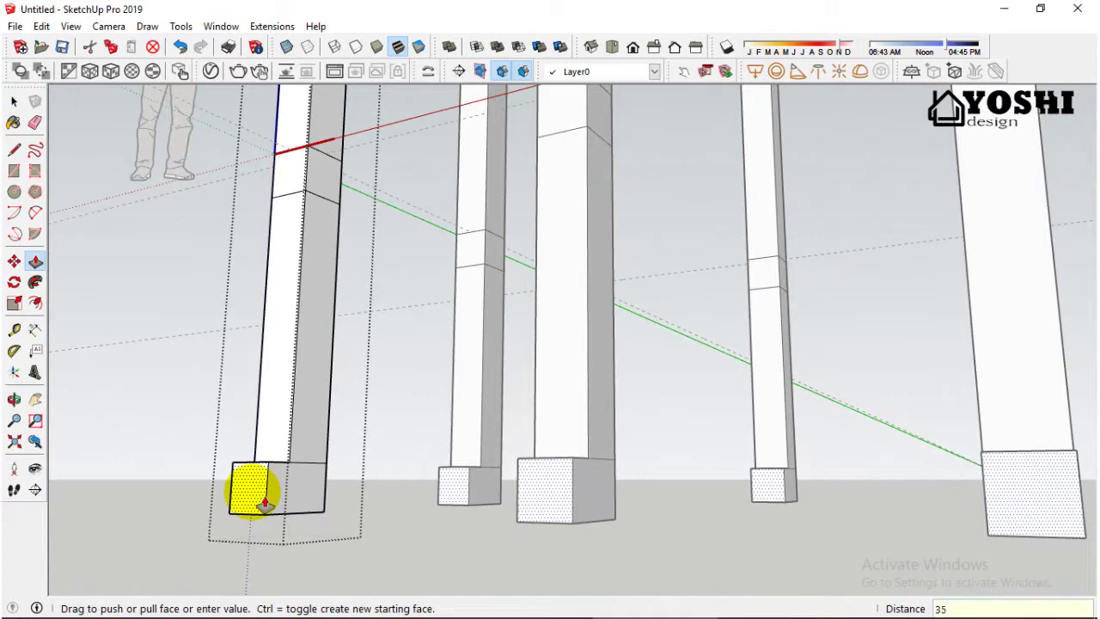
# Step: Set the footing height and check the footing width with the Dimension tool
pyautogui.click(287, 506)
pyautogui.moveTo(287, 506)
pyautogui.mouseDown(button='middle')
pyautogui.moveTo(557, 533)
pyautogui.moveTo(864, 521)
pyautogui.mouseUp(button='middle')
pyautogui.scroll(-5, 541, 490)
pyautogui.scroll(5, 497, 548)
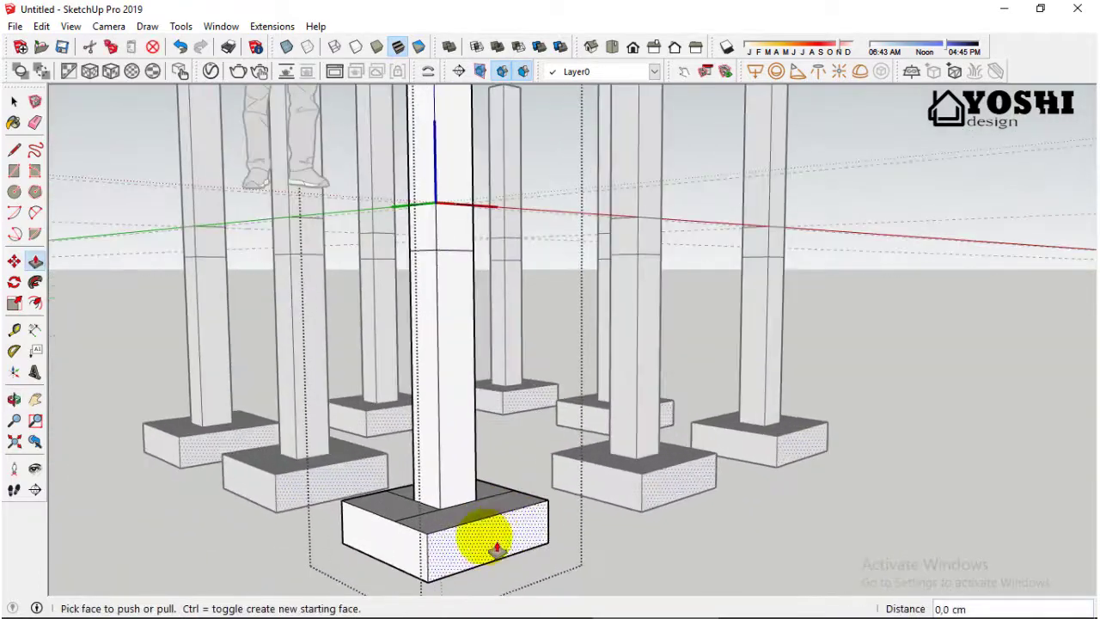
pyautogui.click(35, 329)
pyautogui.scroll(2, 339, 502)
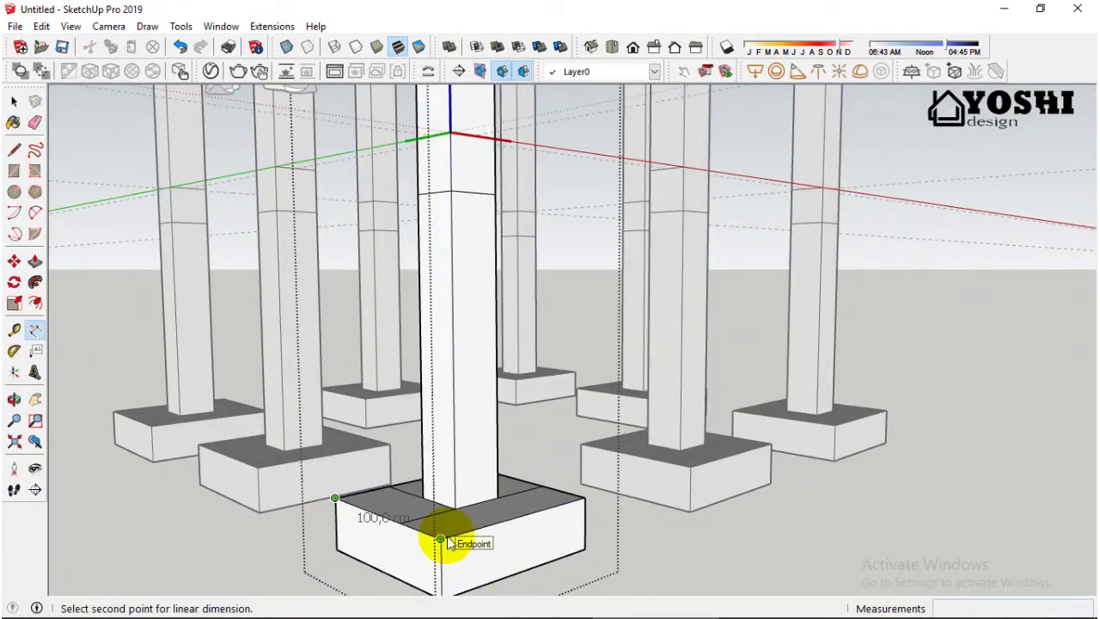
# Step: Push/pull the footing's side face out by 10
pyautogui.click(35, 261)
pyautogui.scroll(-3, 373, 508)
pyautogui.scroll(3, 361, 542)
pyautogui.click(351, 560)
pyautogui.write('1')
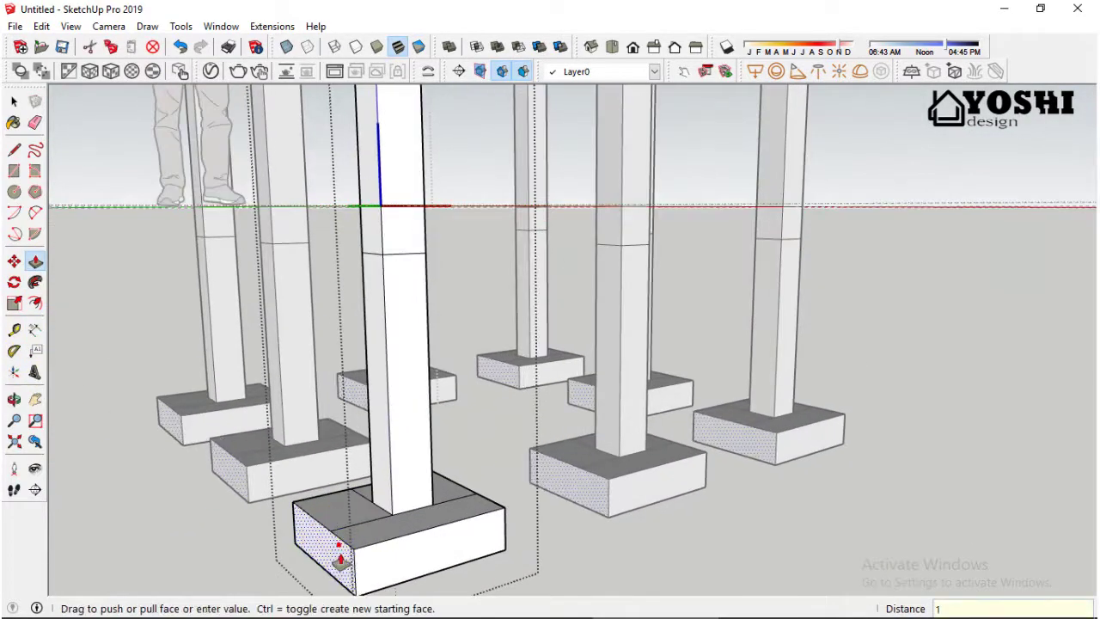
pyautogui.write('0')
pyautogui.press('Return')
pyautogui.moveTo(491, 528)
pyautogui.mouseDown(button='middle')
pyautogui.moveTo(369, 498)
pyautogui.moveTo(810, 474)
pyautogui.moveTo(827, 484)
pyautogui.mouseUp(button='middle')
# Step: Erase the stray edges across the footing tops
pyautogui.click(35, 123)
pyautogui.moveTo(515, 344); pyautogui.dragTo(815, 467, button='middle')
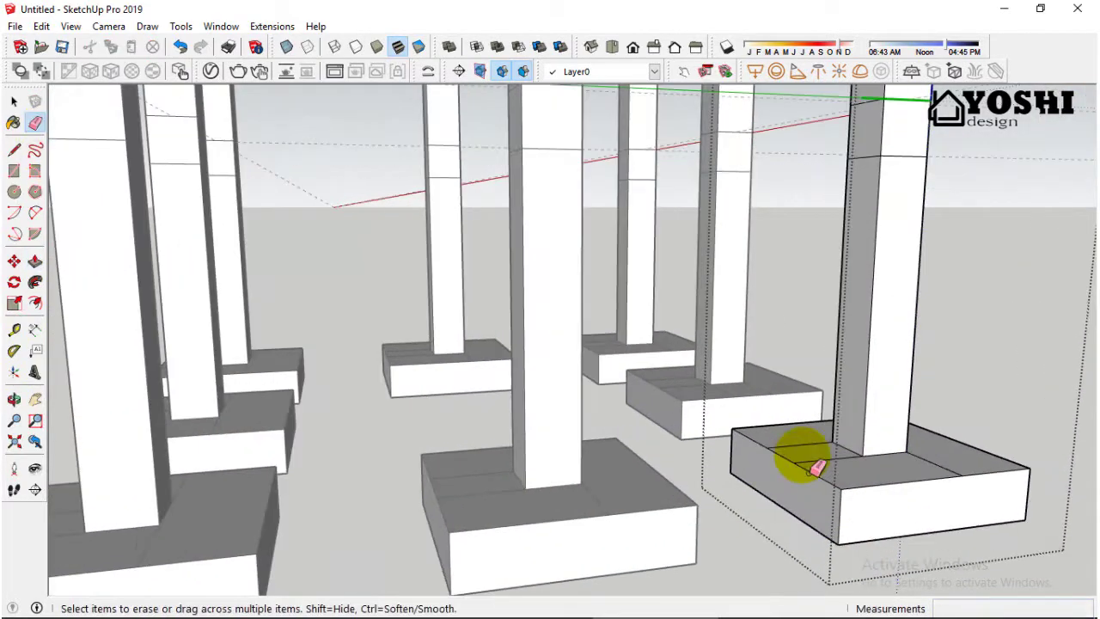
pyautogui.moveTo(898, 479)
pyautogui.mouseDown(button='middle')
pyautogui.moveTo(946, 459)
pyautogui.moveTo(83, 259)
pyautogui.mouseUp(button='middle')
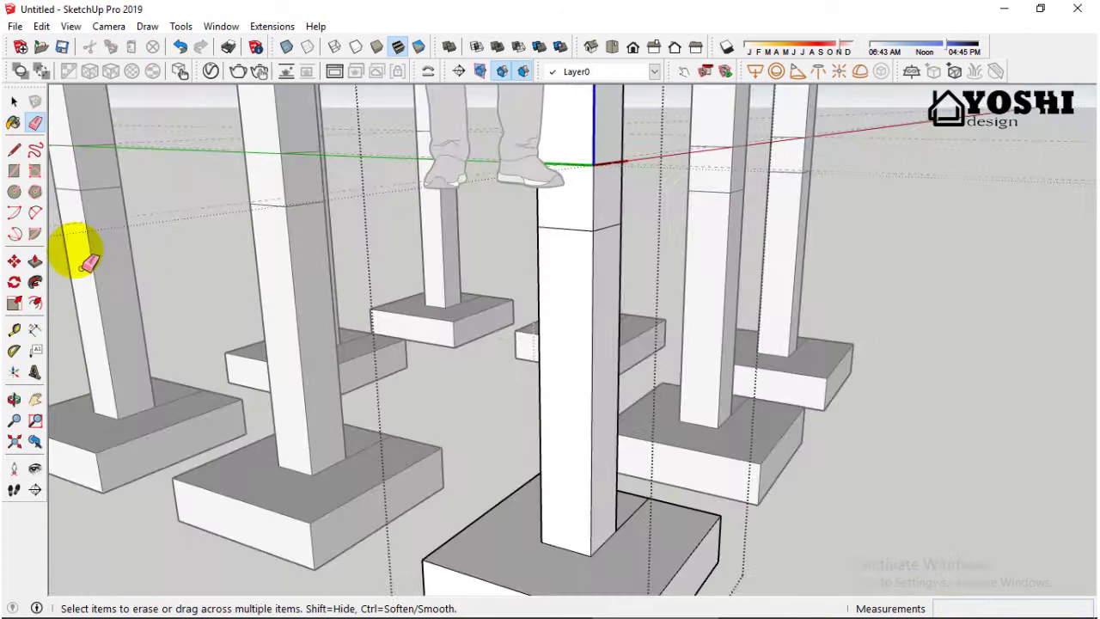
pyautogui.click(14, 102)
pyautogui.click(619, 516)
pyautogui.moveTo(625, 507)
pyautogui.mouseDown(button='middle')
pyautogui.moveTo(607, 534)
pyautogui.moveTo(576, 524)
pyautogui.mouseUp(button='middle')
# Step: Copy the footing's front and back top edges 7 cm lower
pyautogui.click(609, 536)
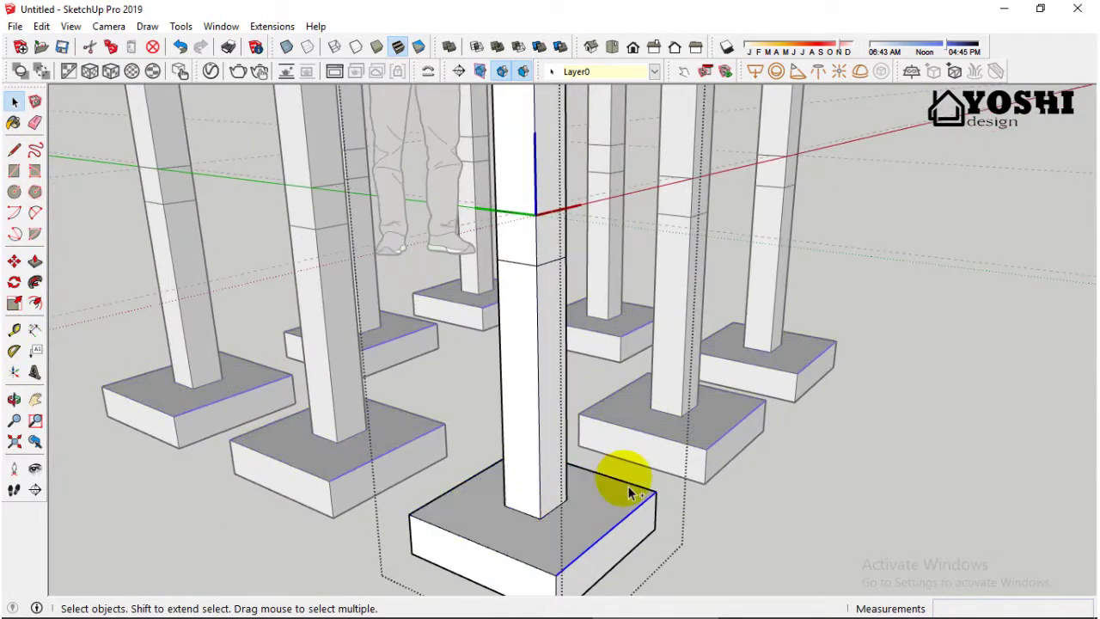
pyautogui.keyDown('shift'); pyautogui.click(627, 486); pyautogui.keyUp('shift')
pyautogui.keyDown('shift'); pyautogui.click(477, 472); pyautogui.keyUp('shift')
pyautogui.moveTo(502, 565); pyautogui.dragTo(688, 609, button='middle')
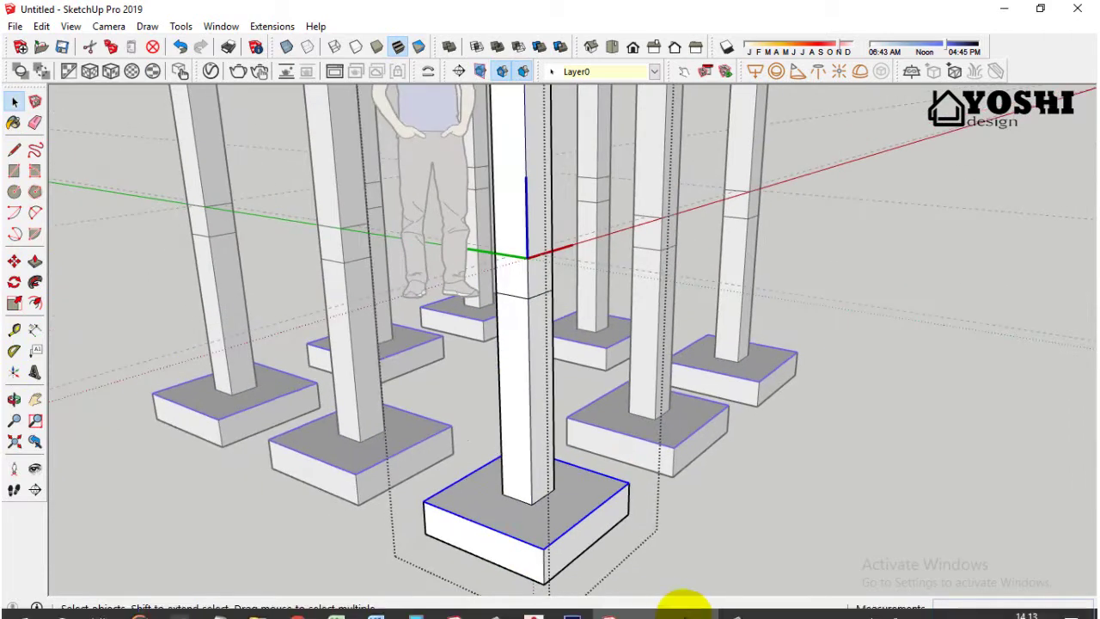
pyautogui.click(13, 260)
pyautogui.scroll(2, 569, 601)
pyautogui.click(547, 548)
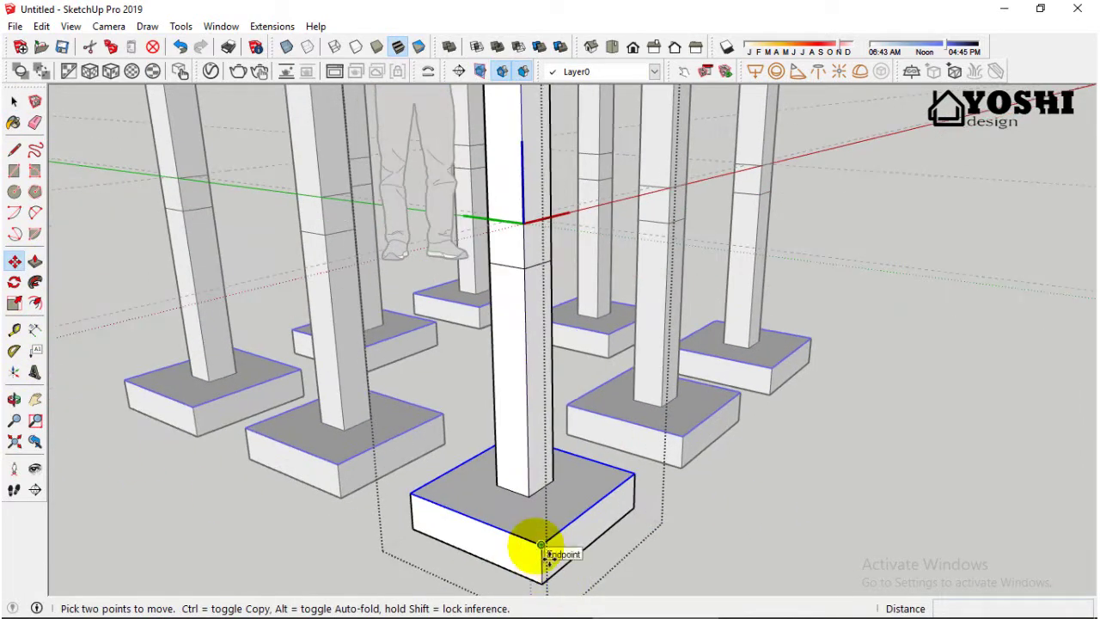
pyautogui.scroll(2, 559, 555)
pyautogui.press('ctrl')
pyautogui.scroll(2, 557, 577)
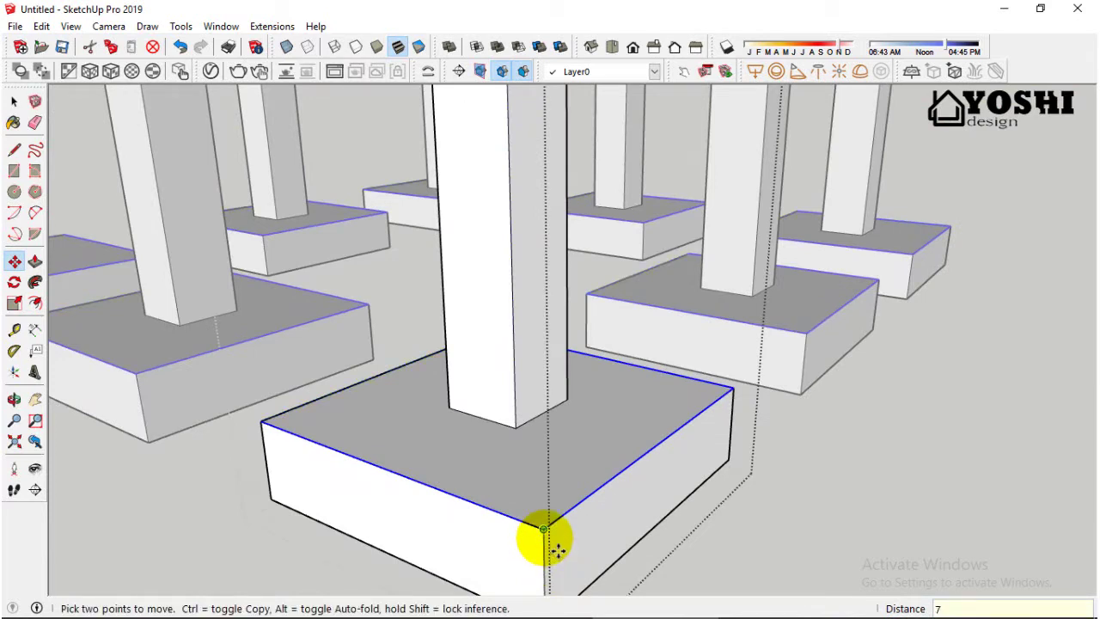
pyautogui.press('Return')
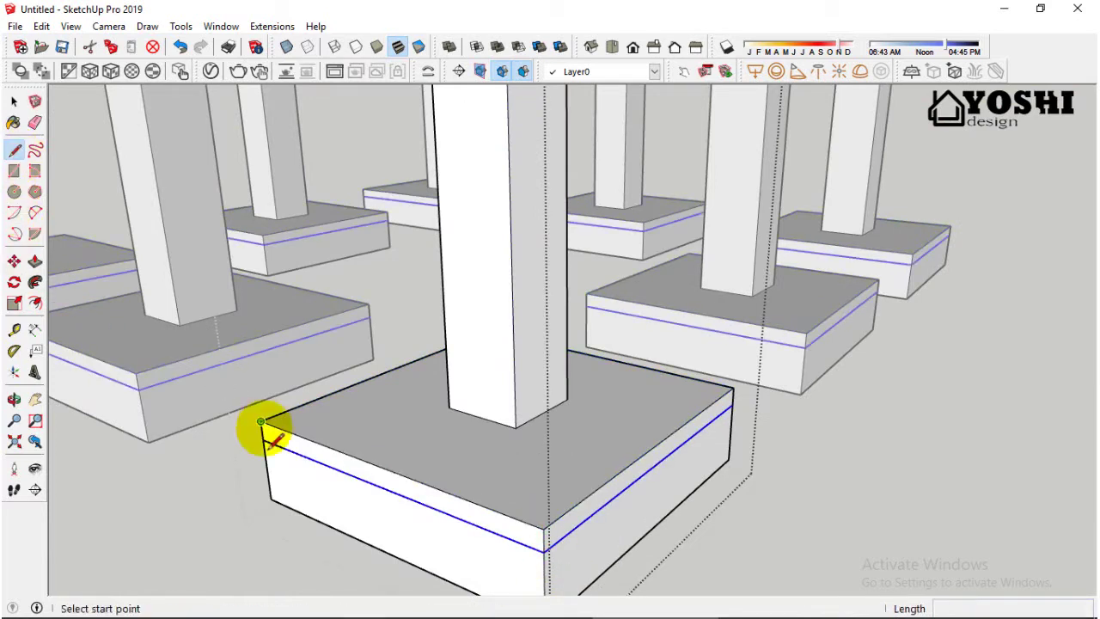
# Step: Draw lines from the lowered edges up to the column corners to form sloped faces
pyautogui.click(264, 441)
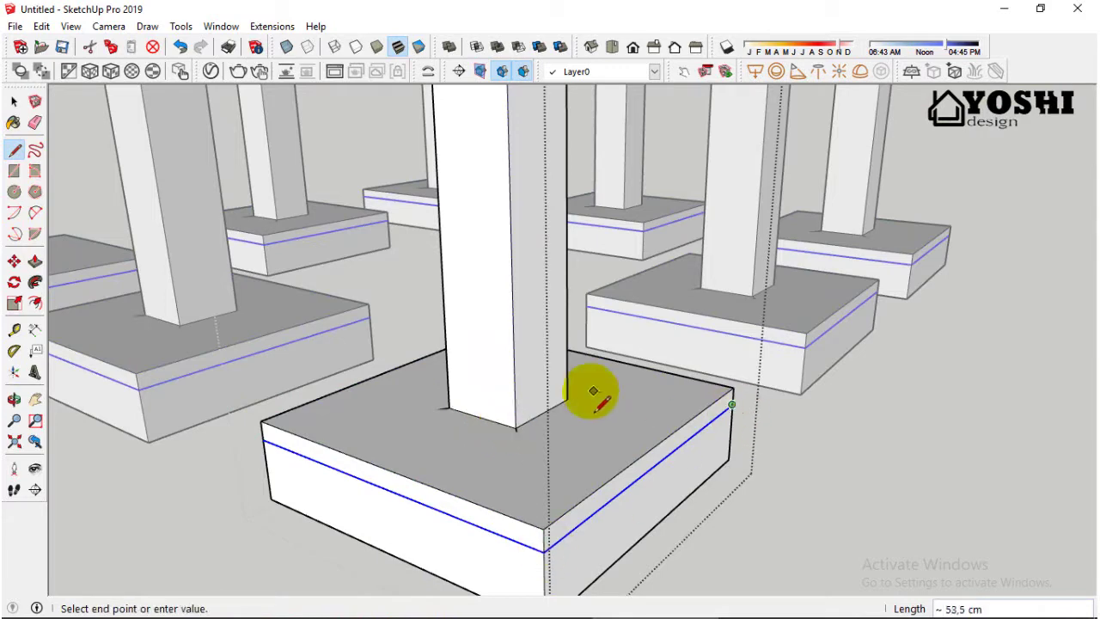
pyautogui.moveTo(569, 413)
pyautogui.mouseDown(button='middle')
pyautogui.moveTo(645, 375)
pyautogui.moveTo(589, 369)
pyautogui.moveTo(663, 520)
pyautogui.mouseUp(button='middle')
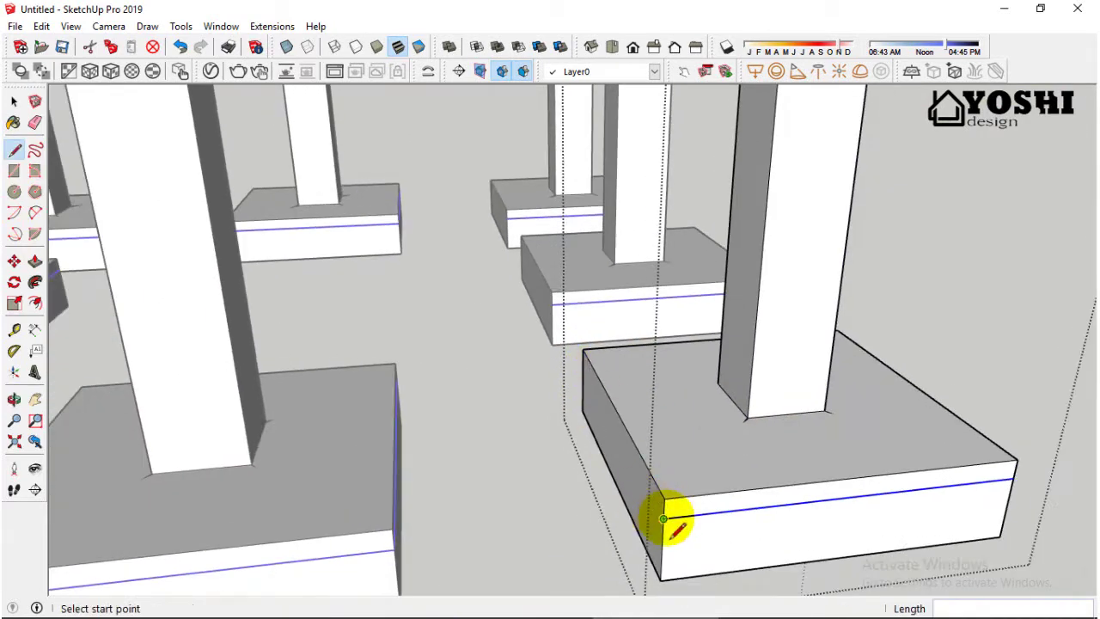
pyautogui.moveTo(720, 393)
pyautogui.mouseDown(button='middle')
pyautogui.moveTo(609, 427)
pyautogui.moveTo(204, 422)
pyautogui.moveTo(80, 164)
pyautogui.mouseUp(button='middle')
# Step: Erase the old footing top edges, leaving tapered footing tops
pyautogui.click(35, 123)
pyautogui.click(204, 443)
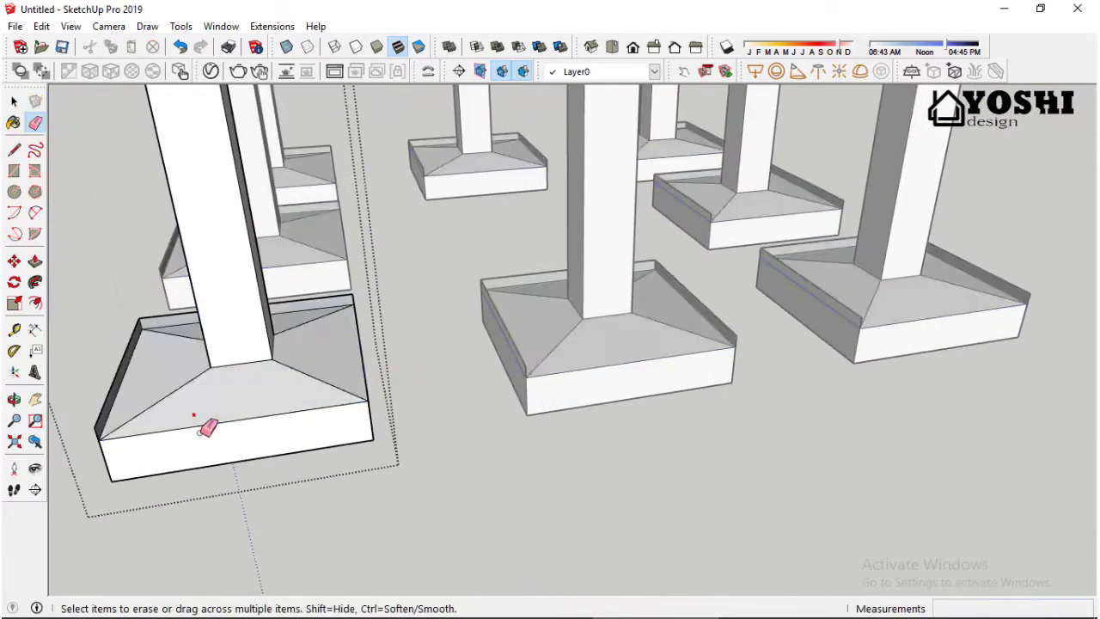
pyautogui.moveTo(209, 422)
pyautogui.mouseDown(button='middle')
pyautogui.moveTo(388, 447)
pyautogui.moveTo(418, 508)
pyautogui.moveTo(376, 521)
pyautogui.moveTo(528, 434)
pyautogui.mouseUp(button='middle')
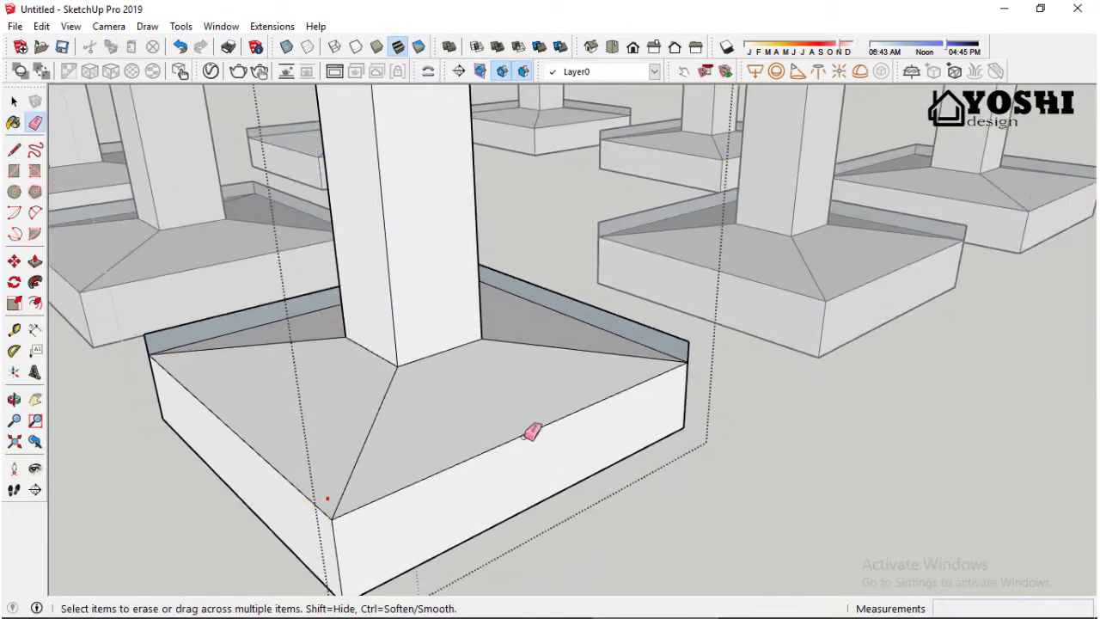
pyautogui.moveTo(707, 351)
pyautogui.mouseDown(button='middle')
pyautogui.moveTo(201, 327)
pyautogui.moveTo(239, 342)
pyautogui.moveTo(550, 290)
pyautogui.mouseUp(button='middle')
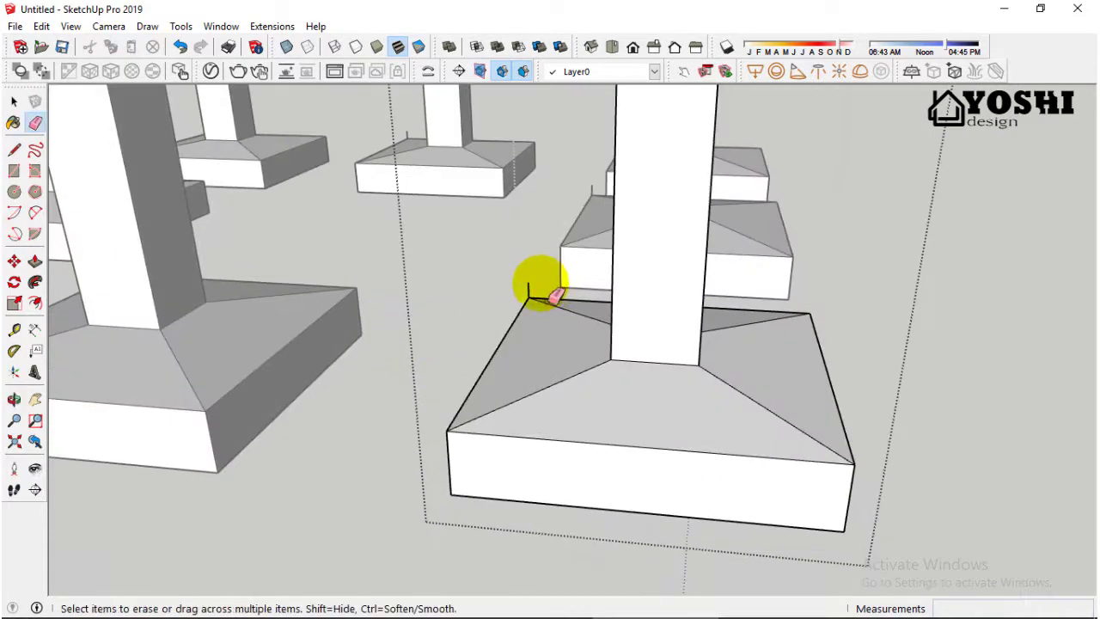
pyautogui.scroll(-5, 835, 375)
pyautogui.moveTo(835, 376); pyautogui.dragTo(570, 422, button='middle')
# Step: Erase the human scale figure from among the columns via its context menu
pyautogui.click(14, 102)
pyautogui.scroll(3, 504, 295)
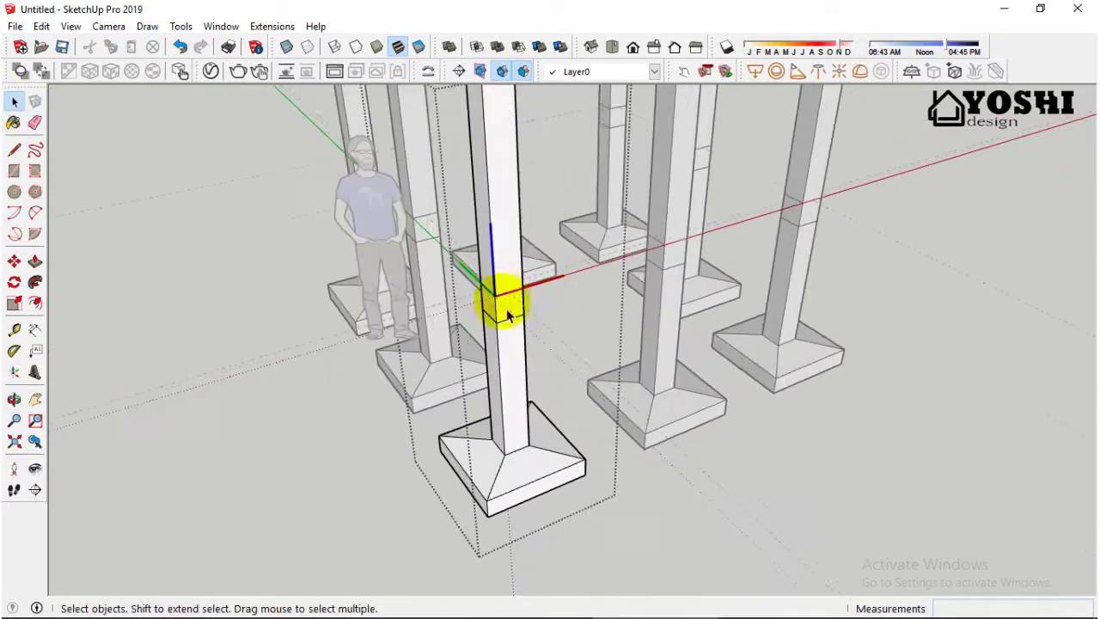
pyautogui.moveTo(504, 295)
pyautogui.mouseDown(button='middle')
pyautogui.moveTo(368, 381)
pyautogui.moveTo(438, 344)
pyautogui.moveTo(437, 238)
pyautogui.moveTo(258, 283)
pyautogui.mouseUp(button='middle')
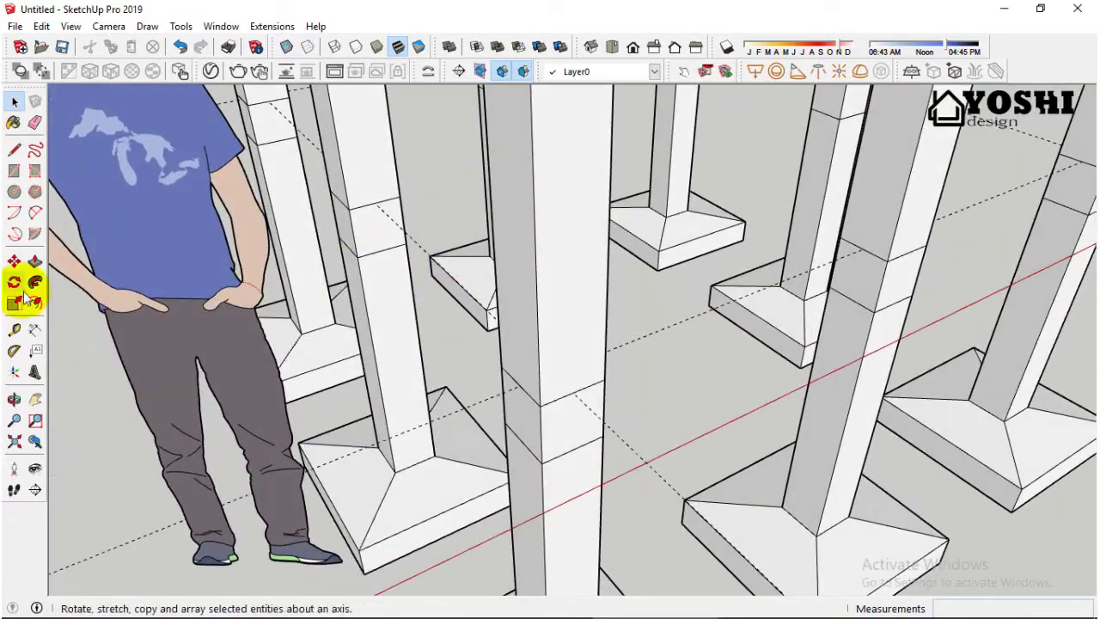
pyautogui.click(14, 329)
pyautogui.moveTo(508, 441); pyautogui.dragTo(344, 344, button='middle')
pyautogui.rightClick(344, 258)
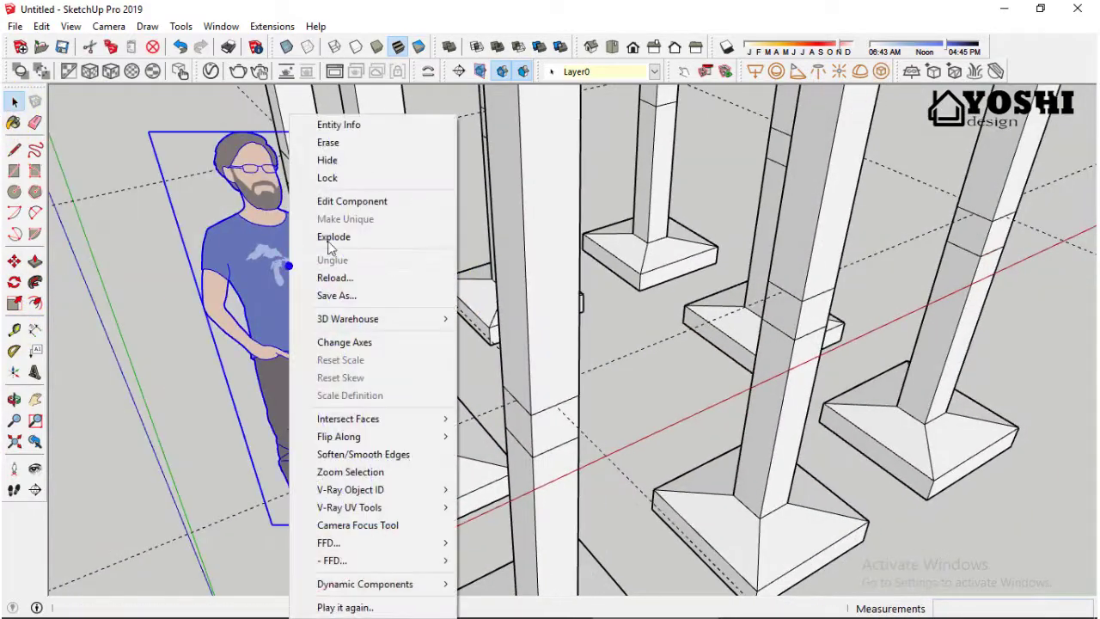
pyautogui.click(447, 141)
pyautogui.moveTo(447, 140)
pyautogui.mouseDown(button='middle')
pyautogui.moveTo(491, 294)
pyautogui.moveTo(442, 226)
pyautogui.moveTo(441, 307)
pyautogui.mouseUp(button='middle')
pyautogui.scroll(3, 442, 307)
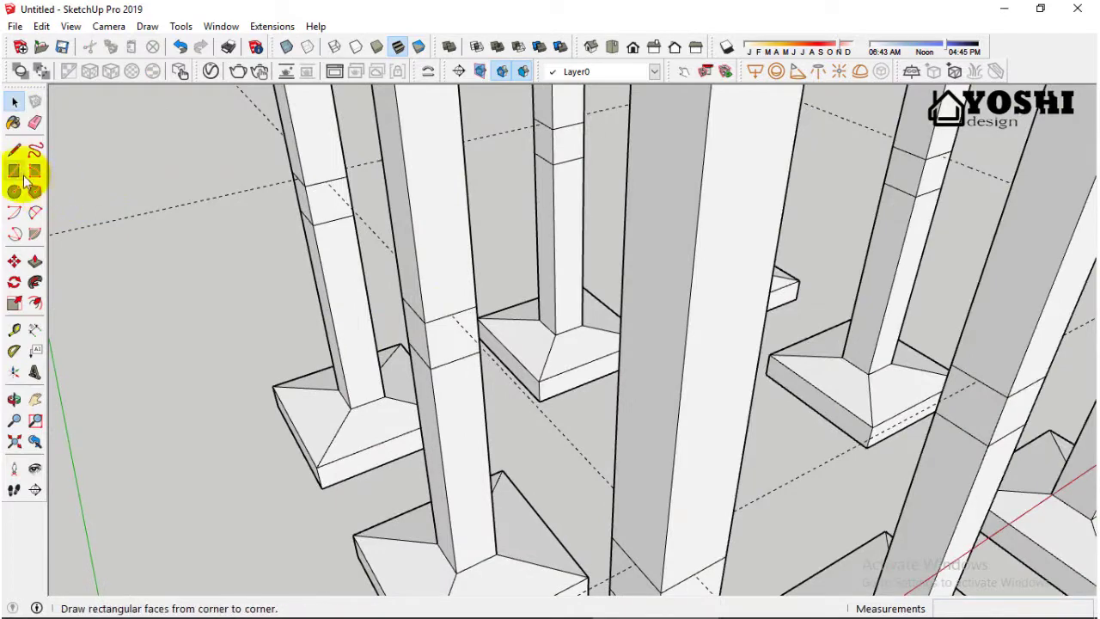
# Step: Place a guide on the column face and a parallel guide offset 7 cm
pyautogui.click(14, 329)
pyautogui.scroll(3, 433, 344)
pyautogui.click(415, 354)
pyautogui.click(453, 308)
pyautogui.scroll(3, 454, 344)
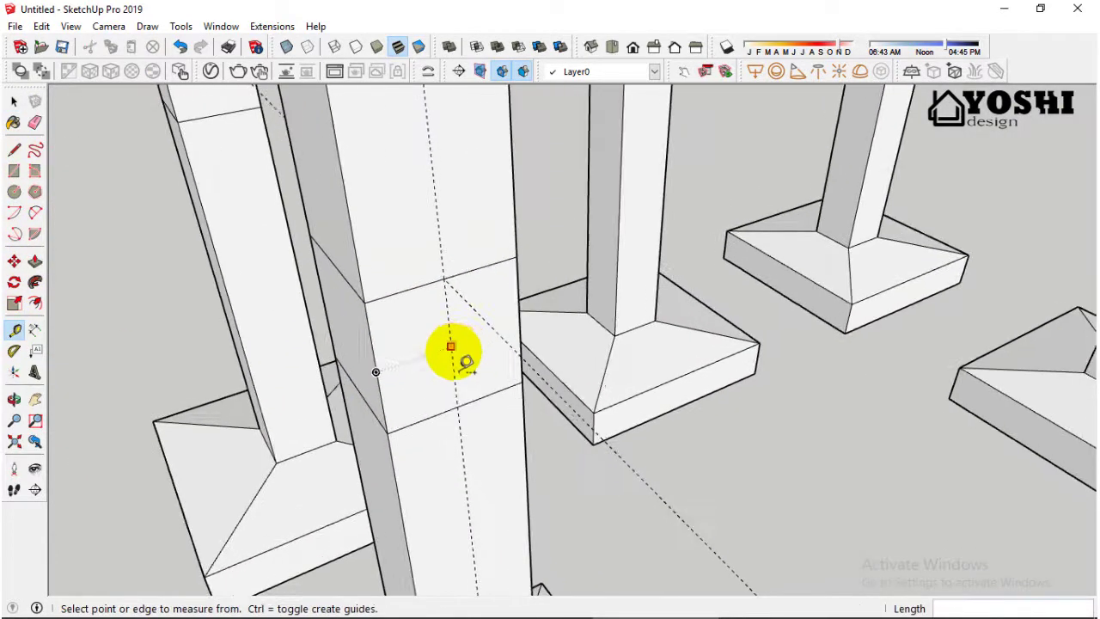
pyautogui.scroll(2, 464, 361)
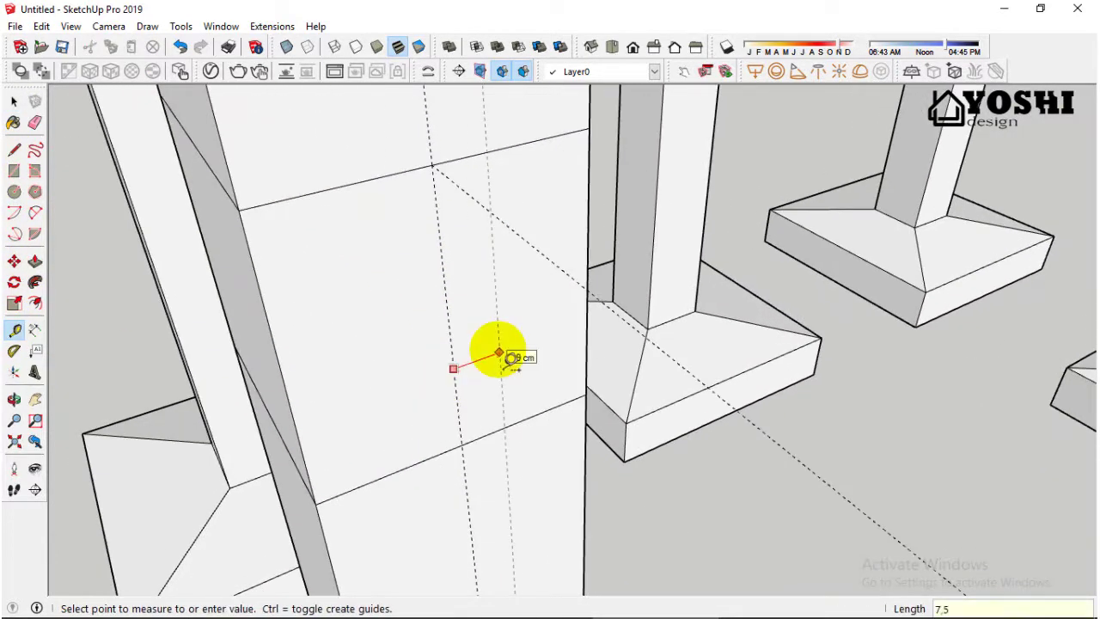
pyautogui.click(523, 341)
pyautogui.write('15')
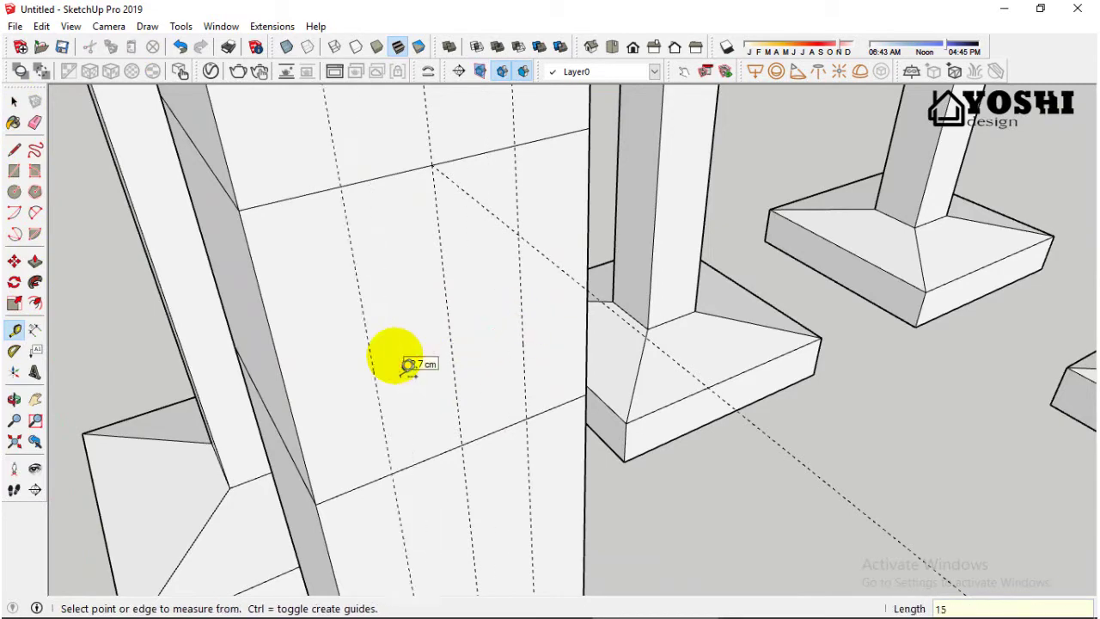
pyautogui.scroll(-2, 409, 366)
# Step: Draw a small rectangle between the guides and push it out into a 170 cm beam
pyautogui.press('r')
pyautogui.click(486, 196)
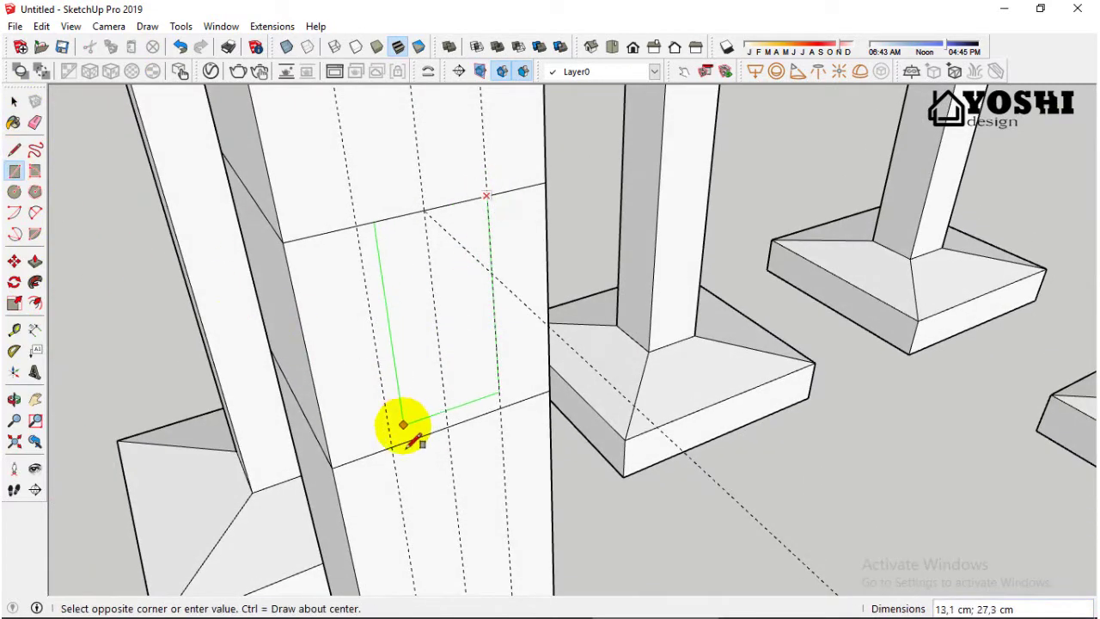
pyautogui.scroll(-2, 404, 422)
pyautogui.click(401, 332)
pyautogui.moveTo(474, 265); pyautogui.dragTo(481, 283, button='middle')
pyautogui.click(35, 261)
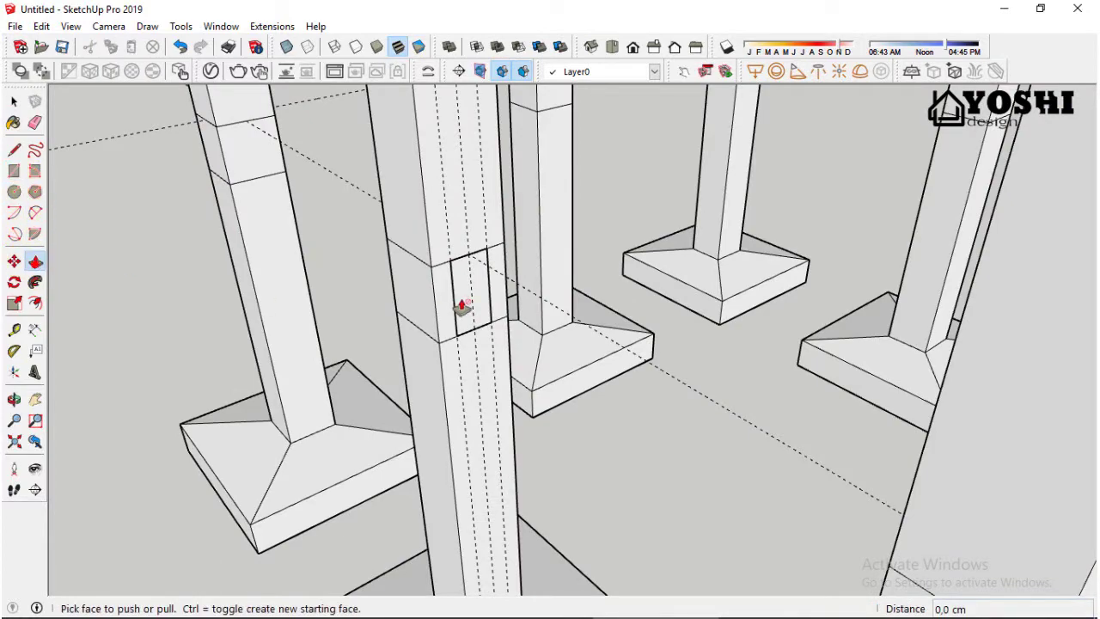
pyautogui.click(456, 307)
pyautogui.scroll(-3, 464, 297)
pyautogui.scroll(-2, 589, 327)
pyautogui.click(685, 163)
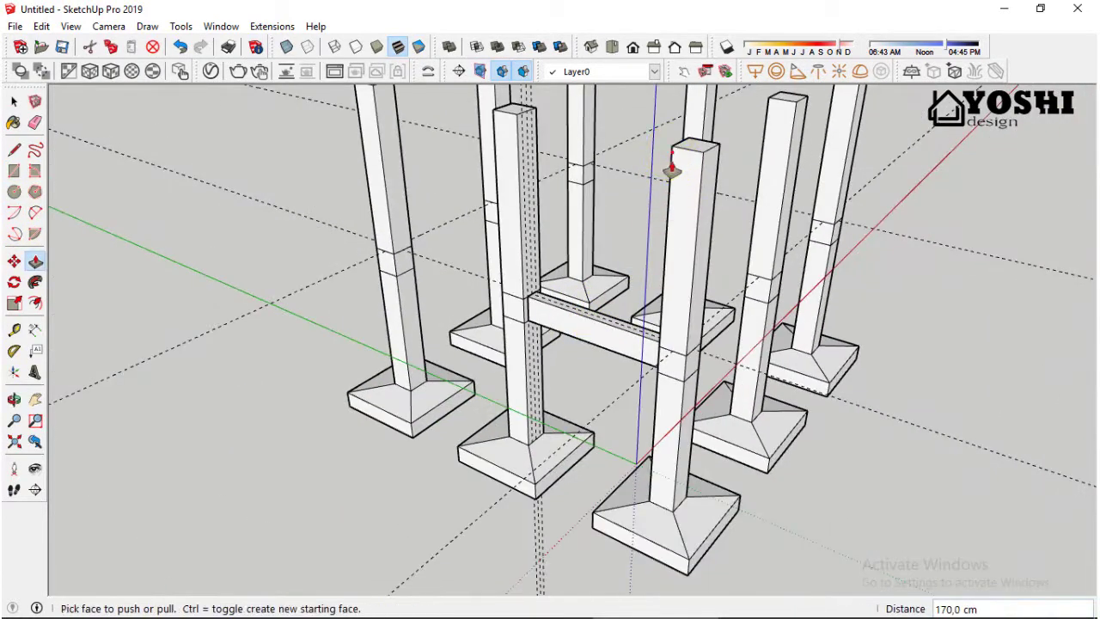
# Step: Make the new 170 cm beam a component and reselect it
pyautogui.press('space')
pyautogui.scroll(2, 560, 327)
pyautogui.click(560, 323)
pyautogui.rightClick(560, 322)
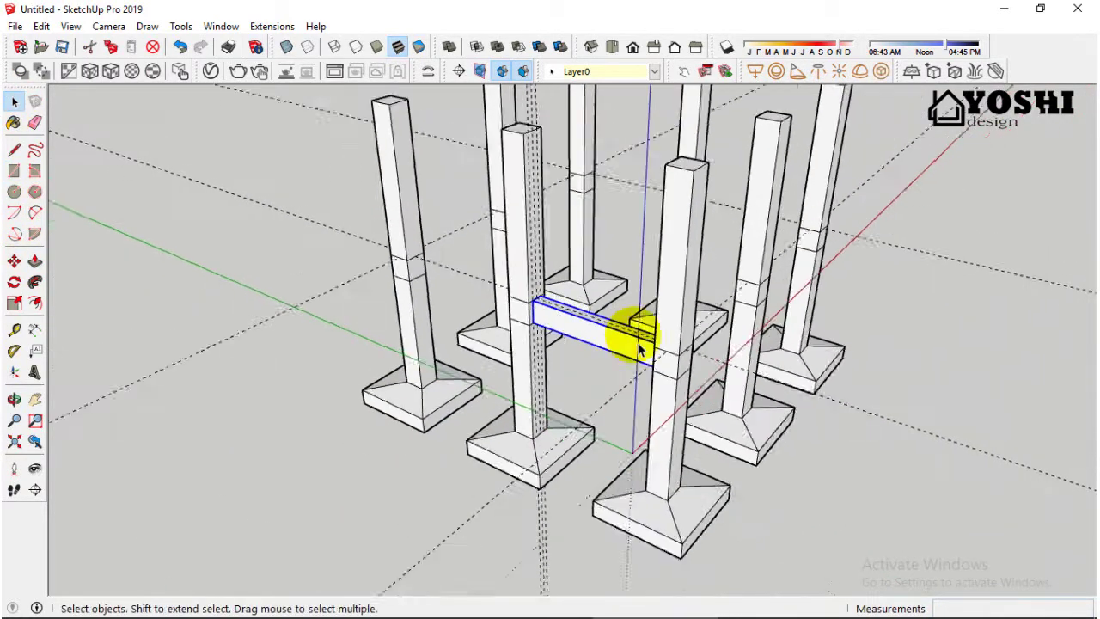
pyautogui.rightClick(498, 461)
pyautogui.click(564, 206)
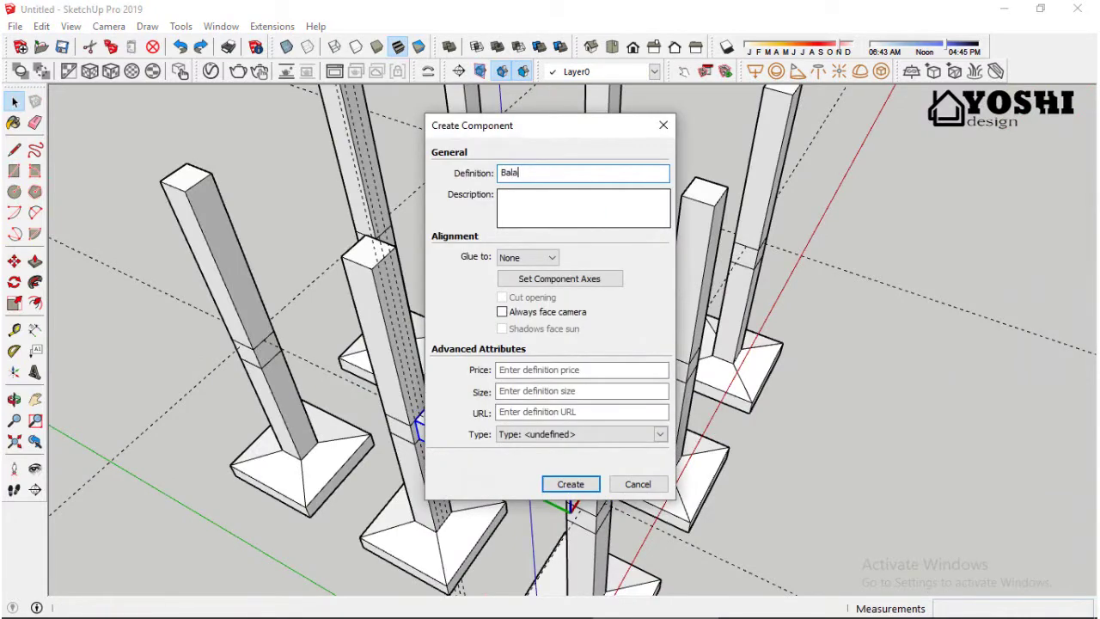
pyautogui.press('Return')
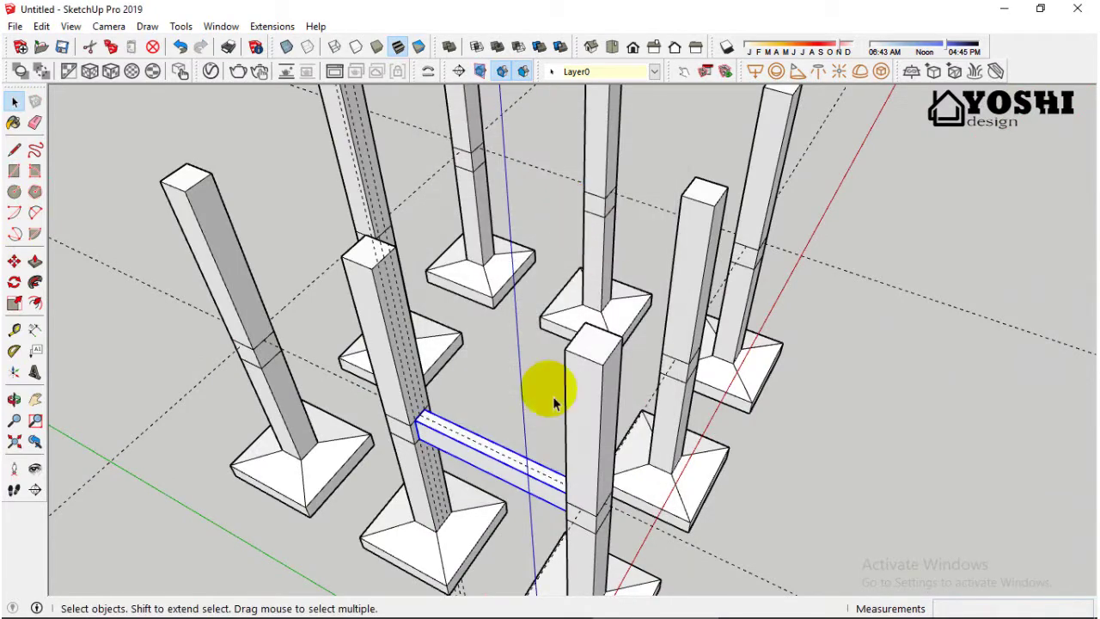
pyautogui.scroll(2, 556, 318)
pyautogui.click(13, 261)
pyautogui.scroll(2, 530, 353)
pyautogui.moveTo(530, 352)
pyautogui.mouseDown(button='middle')
pyautogui.moveTo(368, 270)
pyautogui.moveTo(332, 275)
pyautogui.mouseUp(button='middle')
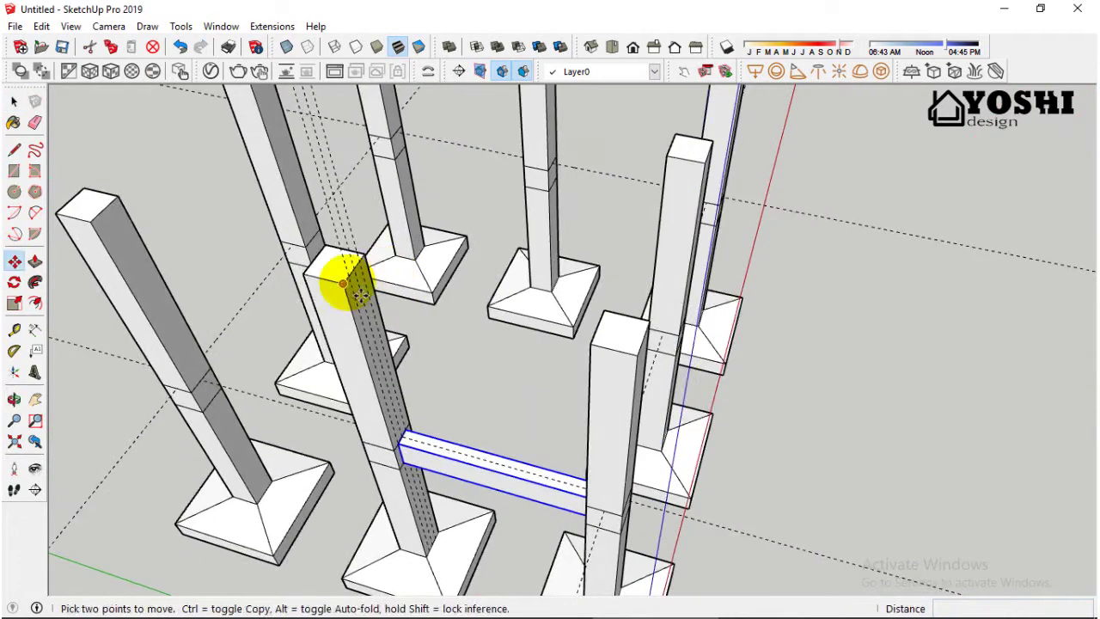
# Step: Ctrl-Move copies of the beam between the next columns and along the back columns
pyautogui.click(331, 275)
pyautogui.press('ctrl')
pyautogui.click(90, 222)
pyautogui.click(14, 101)
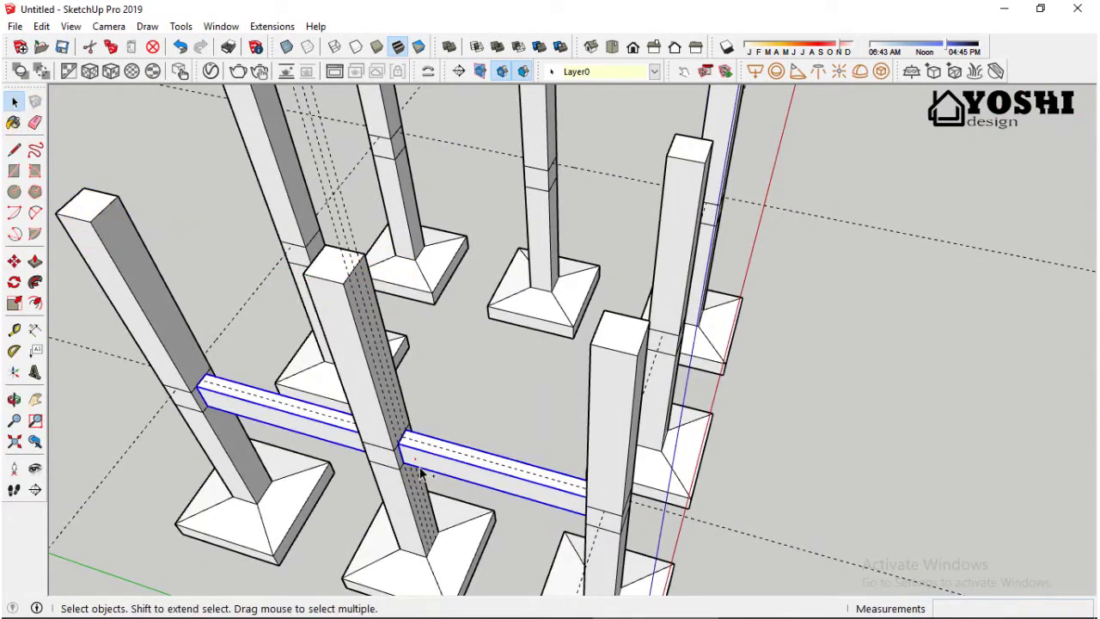
pyautogui.click(13, 262)
pyautogui.scroll(-3, 582, 450)
pyautogui.click(581, 450)
pyautogui.press('ctrl')
pyautogui.moveTo(599, 467); pyautogui.dragTo(656, 275, button='middle')
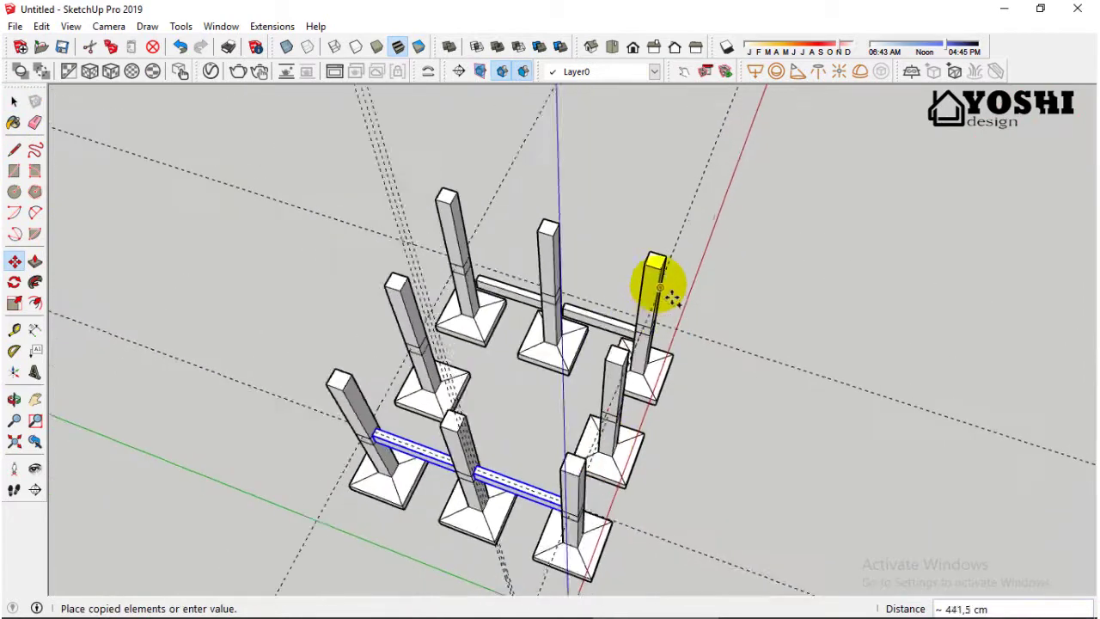
pyautogui.scroll(3, 658, 273)
pyautogui.click(662, 274)
pyautogui.scroll(2, 668, 275)
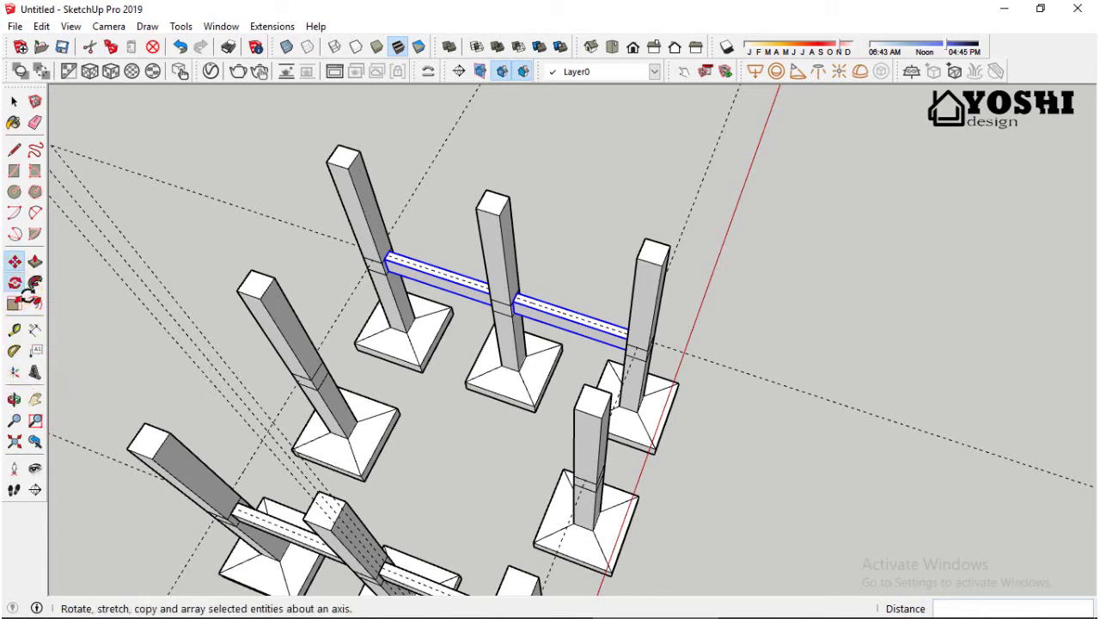
# Step: Rotate a beam copy 90° so it runs along the side columns
pyautogui.click(14, 281)
pyautogui.scroll(2, 678, 263)
pyautogui.scroll(2, 671, 253)
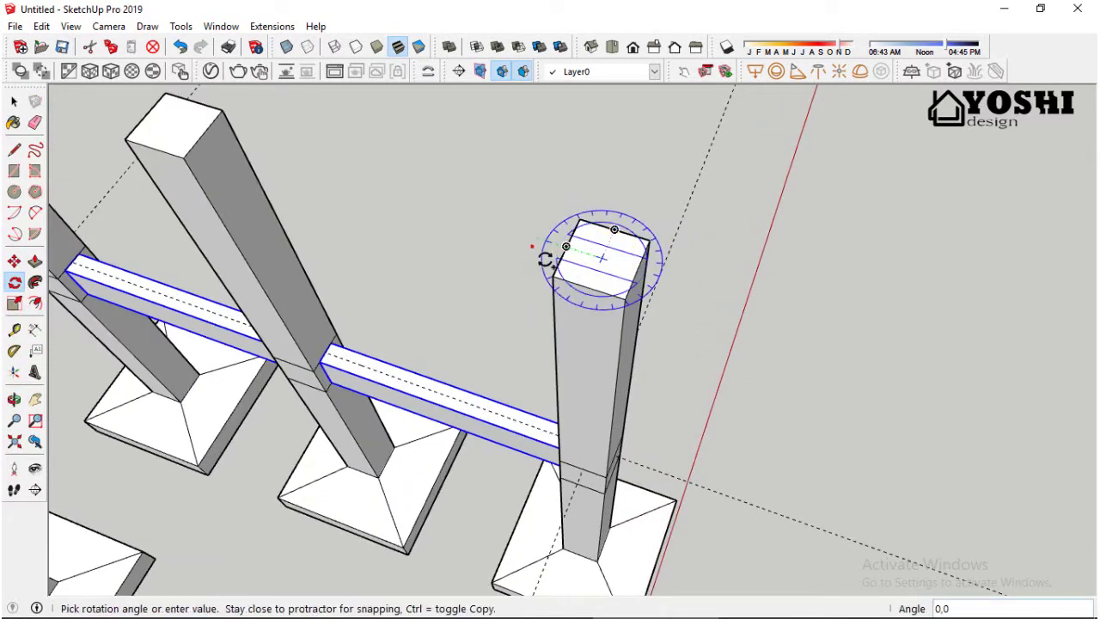
pyautogui.click(587, 312)
pyautogui.scroll(-4, 601, 258)
pyautogui.press('space')
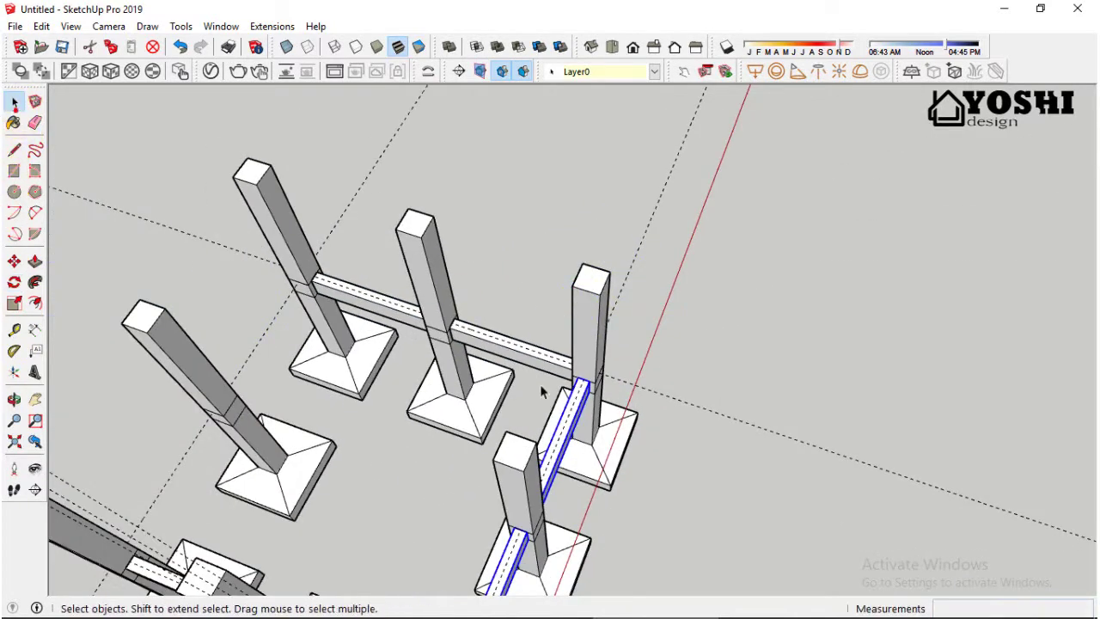
# Step: Copy the side beam to the opposite columns, closing the beam ring
pyautogui.scroll(-3, 593, 298)
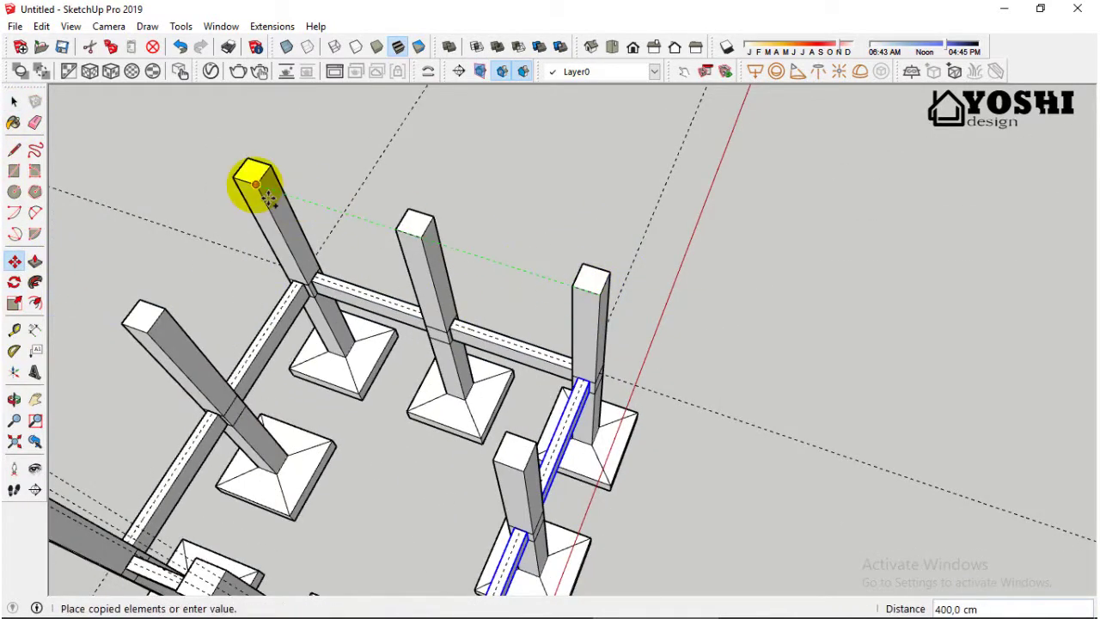
pyautogui.click(258, 179)
pyautogui.moveTo(258, 179)
pyautogui.mouseDown(button='middle')
pyautogui.moveTo(658, 326)
pyautogui.moveTo(507, 295)
pyautogui.mouseUp(button='middle')
pyautogui.scroll(3, 507, 295)
pyautogui.press('space')
pyautogui.moveTo(258, 258)
pyautogui.mouseDown(button='middle')
pyautogui.moveTo(560, 373)
pyautogui.moveTo(437, 373)
pyautogui.mouseUp(button='middle')
pyautogui.moveTo(252, 307); pyautogui.dragTo(609, 384, button='middle')
# Step: Delete all guide lines and unhide everything so the slab reappears
pyautogui.click(41, 26)
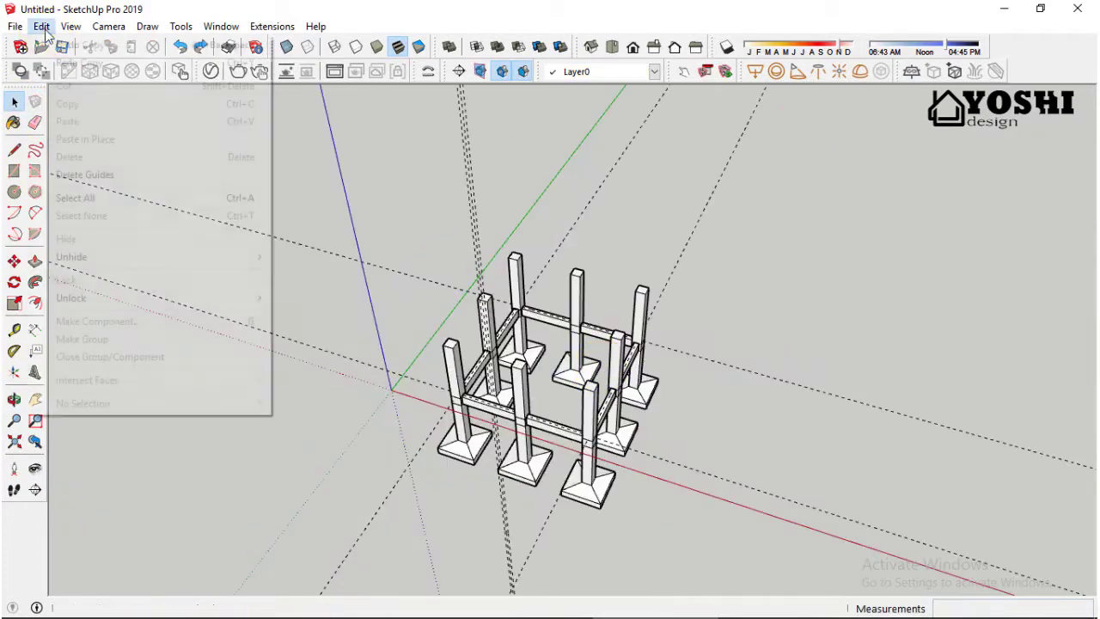
pyautogui.click(167, 177)
pyautogui.moveTo(810, 300); pyautogui.dragTo(557, 344, button='middle')
pyautogui.moveTo(557, 344); pyautogui.dragTo(482, 283)
pyautogui.press('space')
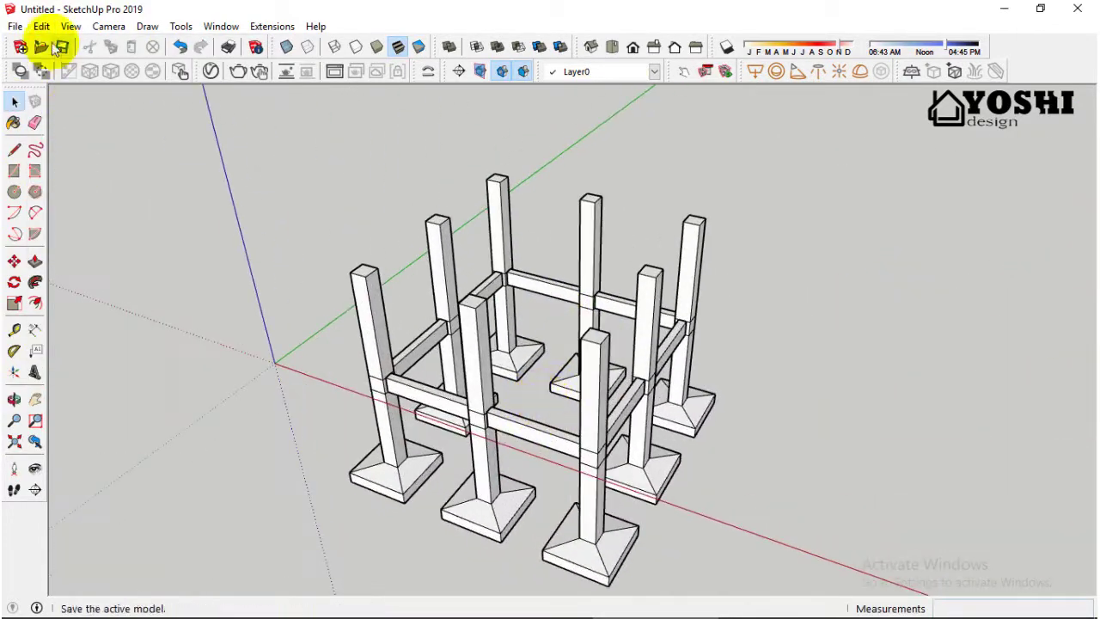
pyautogui.click(42, 25)
pyautogui.click(305, 297)
pyautogui.moveTo(305, 297)
pyautogui.mouseDown(button='middle')
pyautogui.moveTo(818, 400)
pyautogui.moveTo(564, 423)
pyautogui.mouseUp(button='middle')
# Step: Measure up from a column base, then select the front and right-side base beams
pyautogui.click(14, 329)
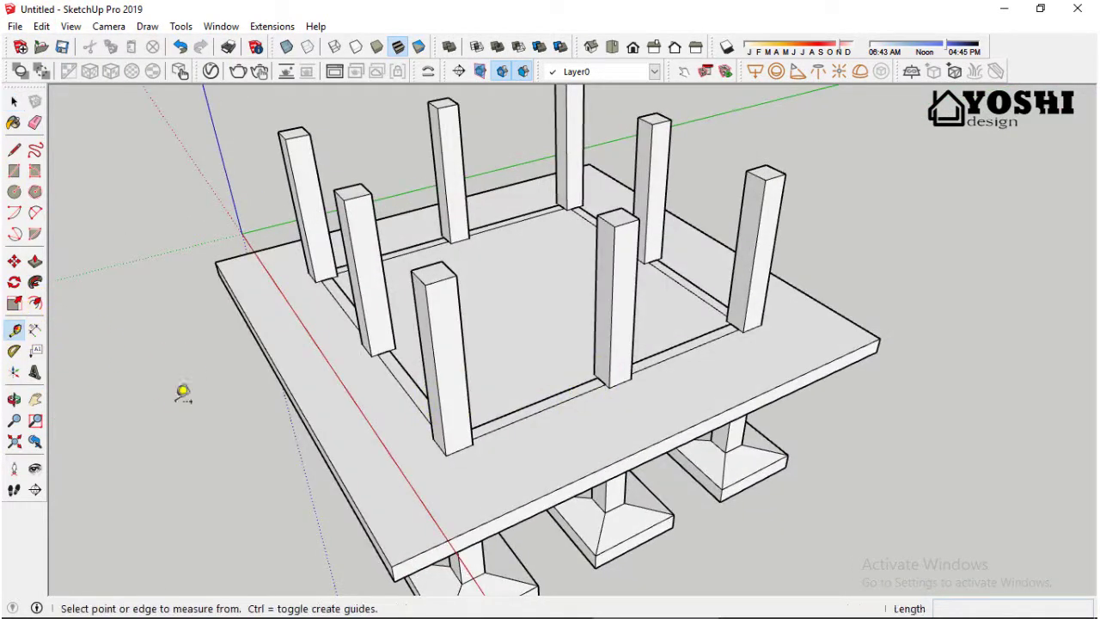
pyautogui.scroll(2, 344, 421)
pyautogui.click(484, 459)
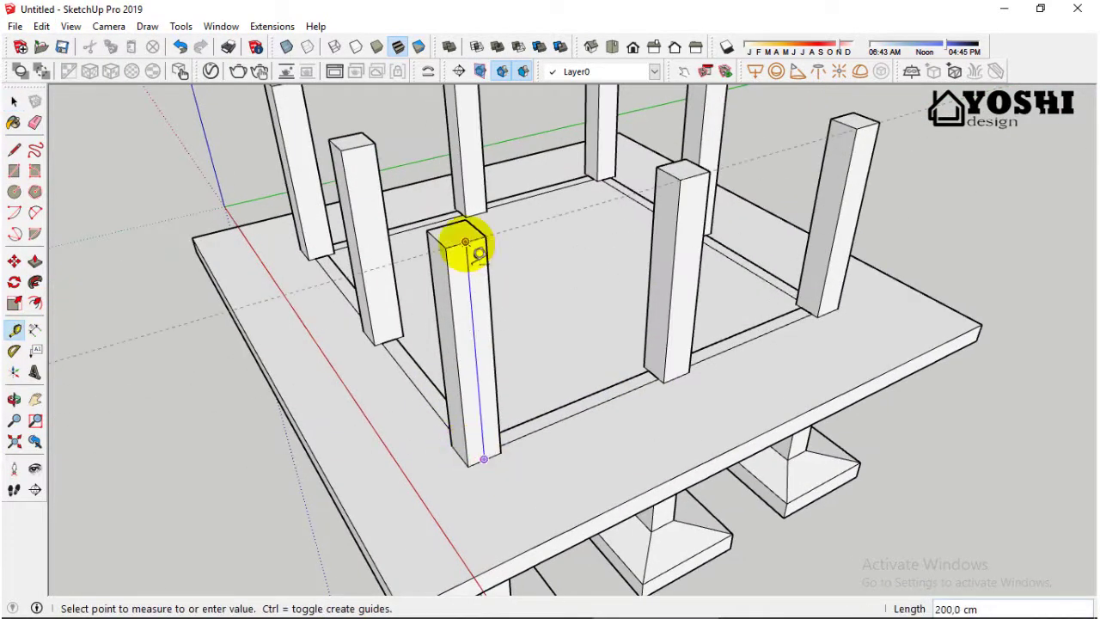
pyautogui.click(13, 101)
pyautogui.click(352, 295)
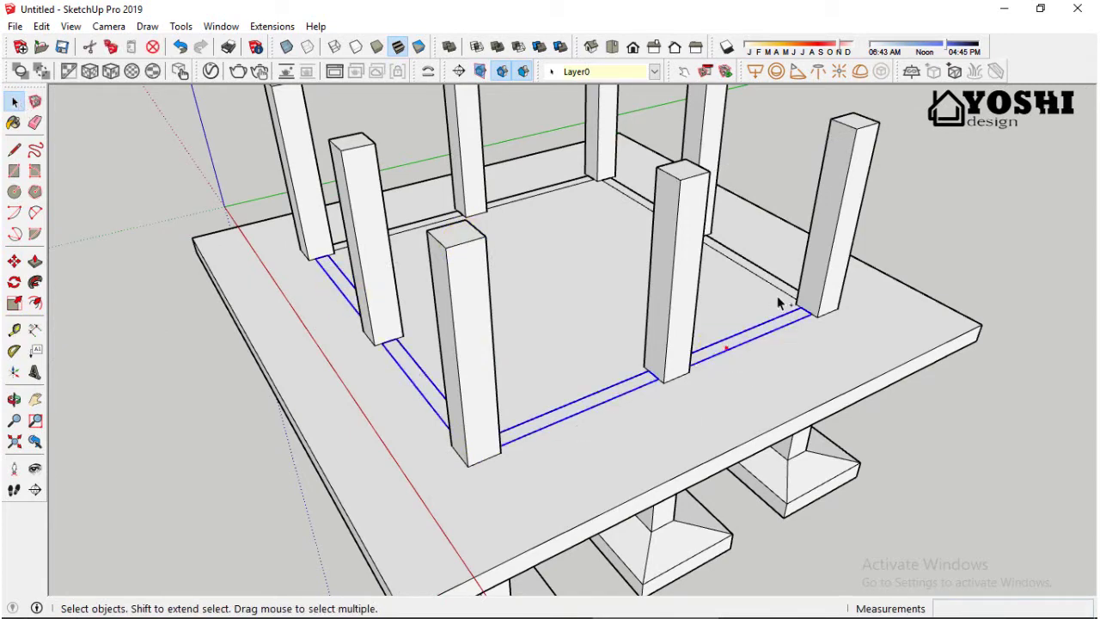
pyautogui.keyDown('shift'); pyautogui.click(634, 193); pyautogui.keyUp('shift')
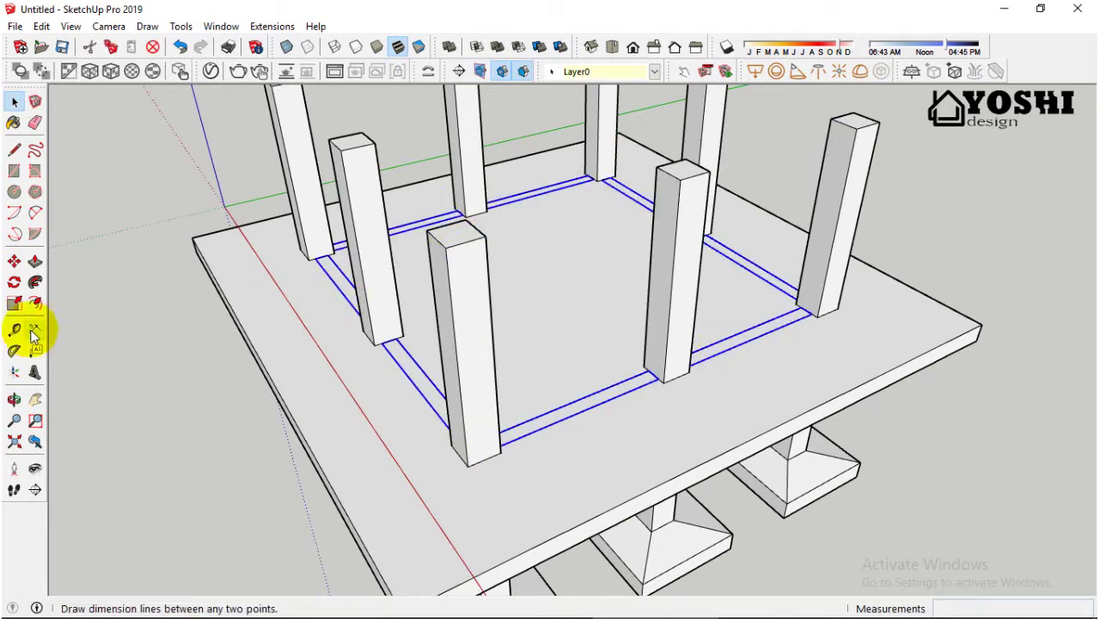
pyautogui.click(14, 260)
pyautogui.scroll(1, 475, 490)
# Step: Drop a copy of the base beams up onto the column tops
pyautogui.keyDown('ctrl'); pyautogui.moveTo(462, 480); pyautogui.dragTo(442, 215); pyautogui.keyUp('ctrl')
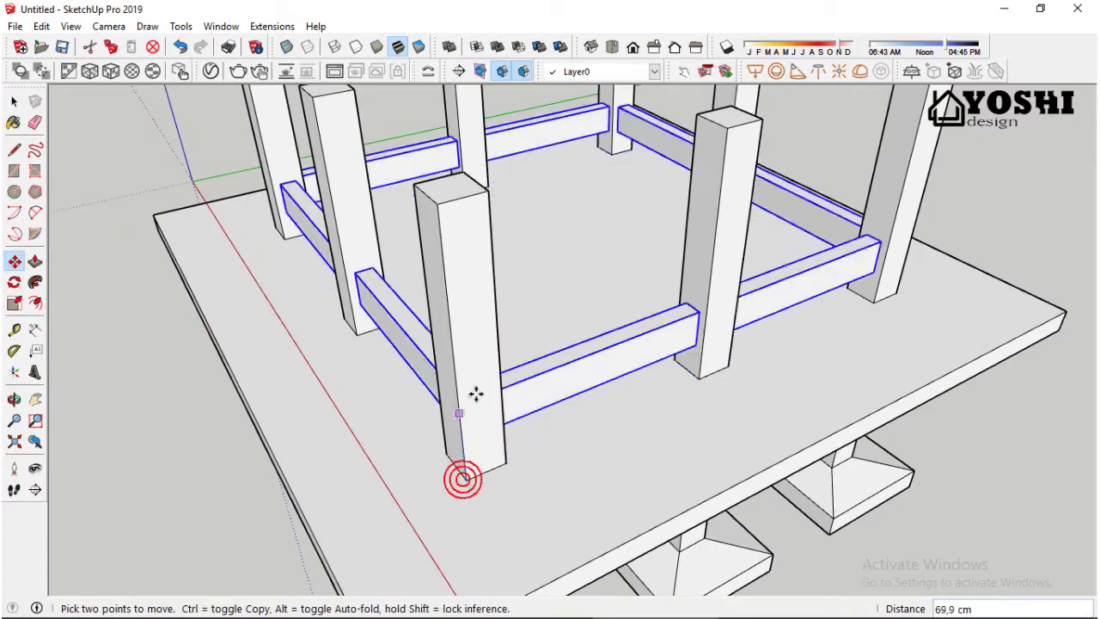
pyautogui.moveTo(442, 215)
pyautogui.mouseDown(button='middle')
pyautogui.moveTo(525, 281)
pyautogui.moveTo(590, 263)
pyautogui.mouseUp(button='middle')
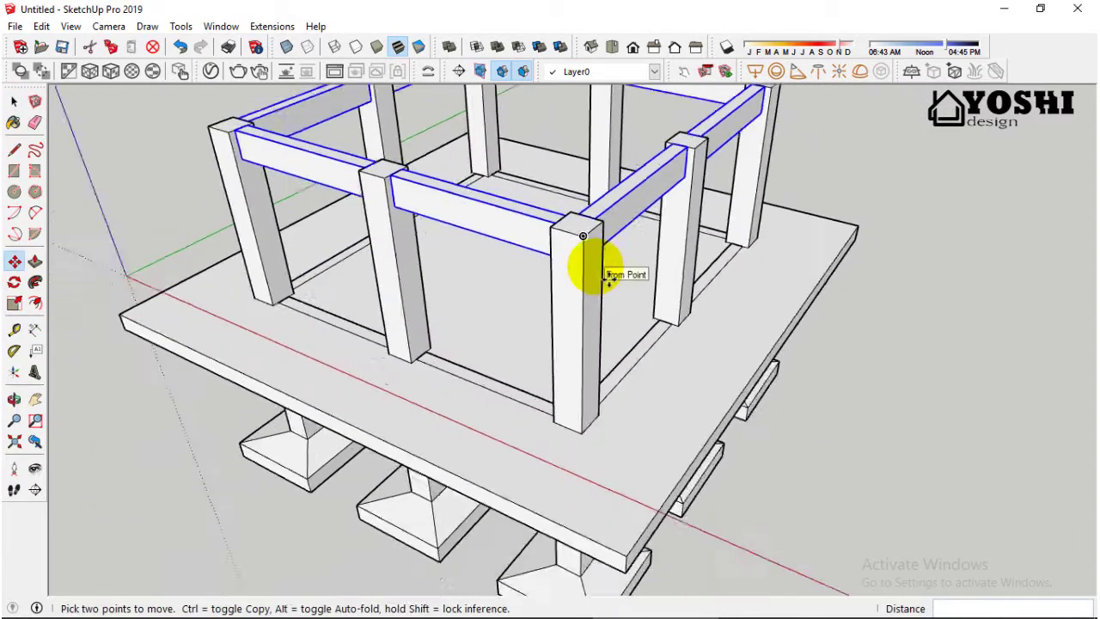
pyautogui.scroll(-2, 590, 263)
pyautogui.click(14, 100)
pyautogui.moveTo(344, 258)
pyautogui.mouseDown(button='middle')
pyautogui.moveTo(450, 290)
pyautogui.moveTo(662, 292)
pyautogui.moveTo(422, 251)
pyautogui.moveTo(409, 292)
pyautogui.mouseUp(button='middle')
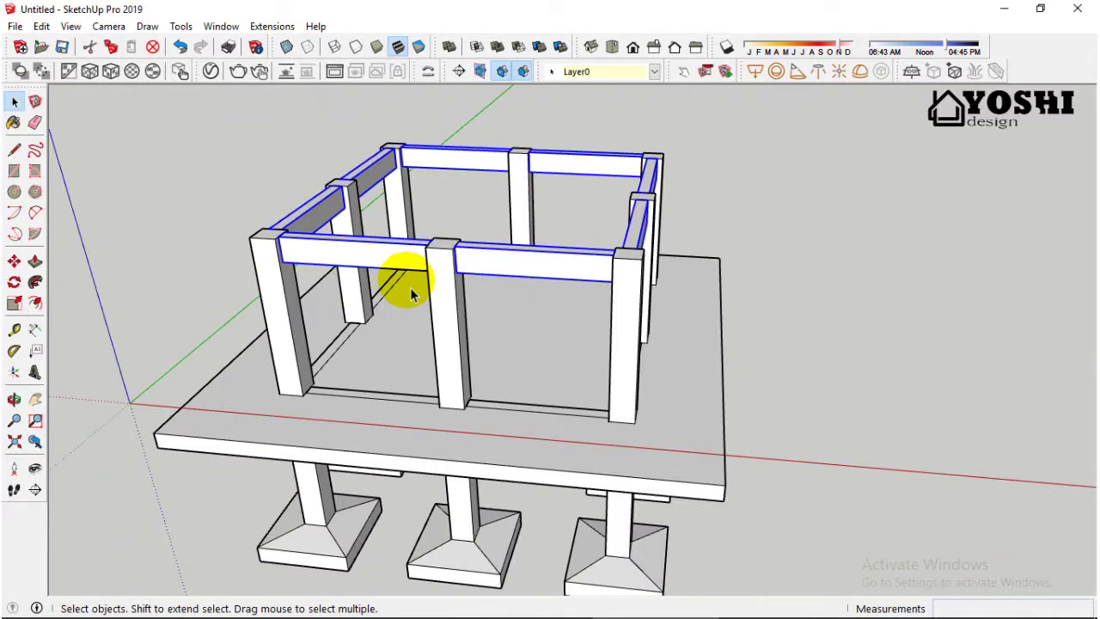
pyautogui.moveTo(412, 293)
pyautogui.mouseDown(button='middle')
pyautogui.moveTo(356, 270)
pyautogui.moveTo(332, 336)
pyautogui.mouseUp(button='middle')
pyautogui.scroll(-1, 332, 336)
# Step: Open a front corner column for editing and pick its top face with Push/Pull
pyautogui.click(320, 368)
pyautogui.scroll(-2, 232, 239)
pyautogui.scroll(3, 307, 327)
pyautogui.doubleClick(307, 327)
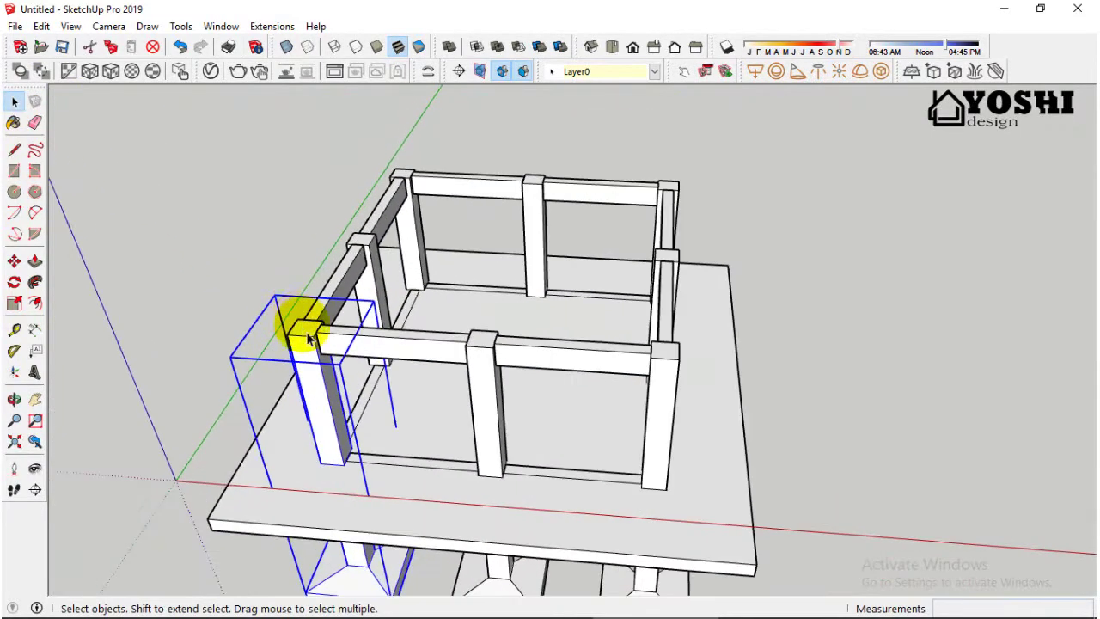
pyautogui.click(35, 262)
pyautogui.click(307, 327)
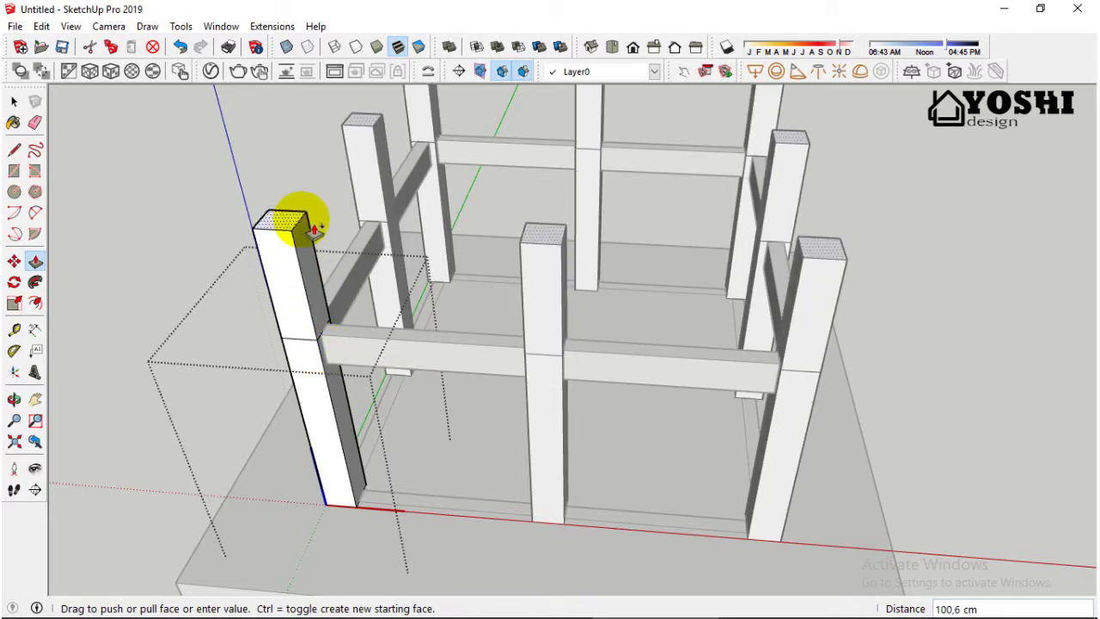
# Step: Pull the column top upward in repeated 200 cm extensions
pyautogui.press('Return')
pyautogui.scroll(-3, 356, 230)
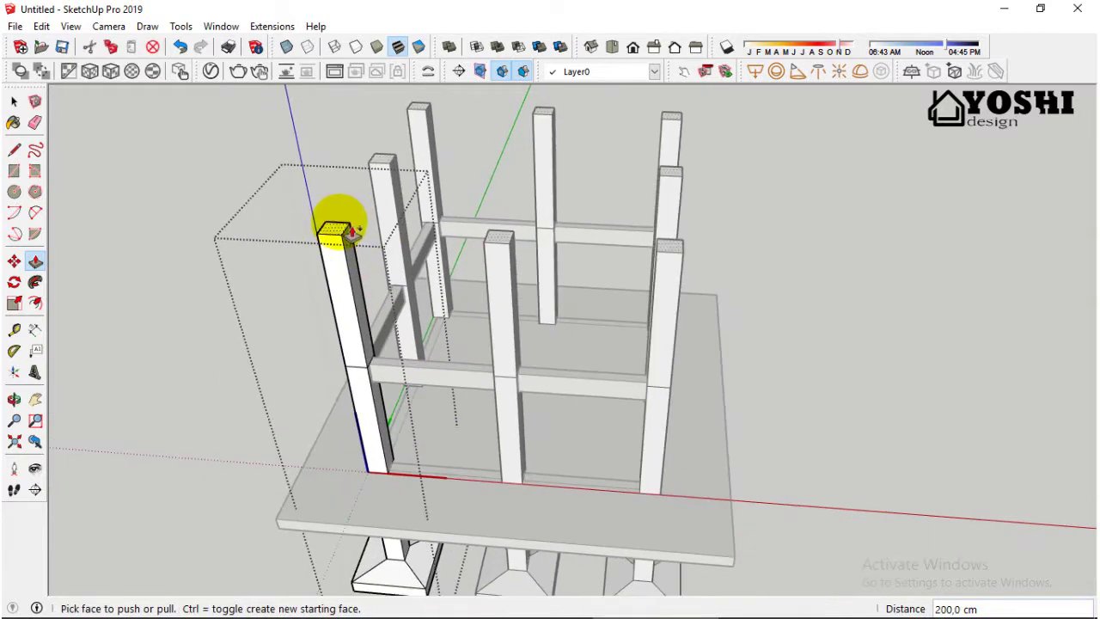
pyautogui.click(352, 232)
pyautogui.write('0')
pyautogui.press('Return')
pyautogui.scroll(-3, 442, 364)
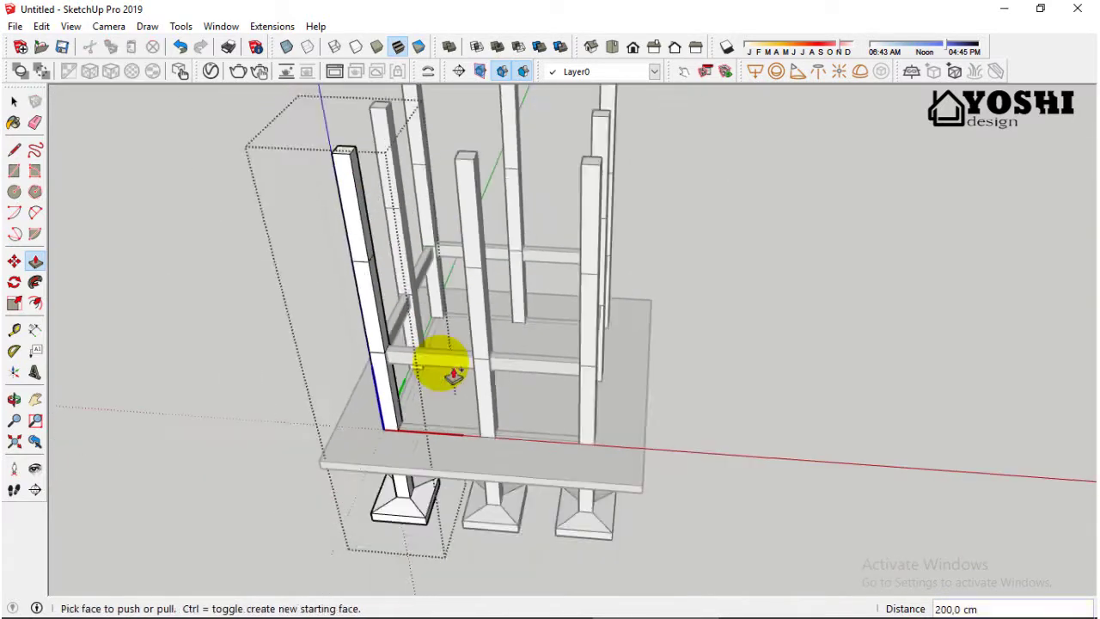
pyautogui.moveTo(442, 364); pyautogui.dragTo(373, 235, button='middle')
pyautogui.scroll(-1, 388, 254)
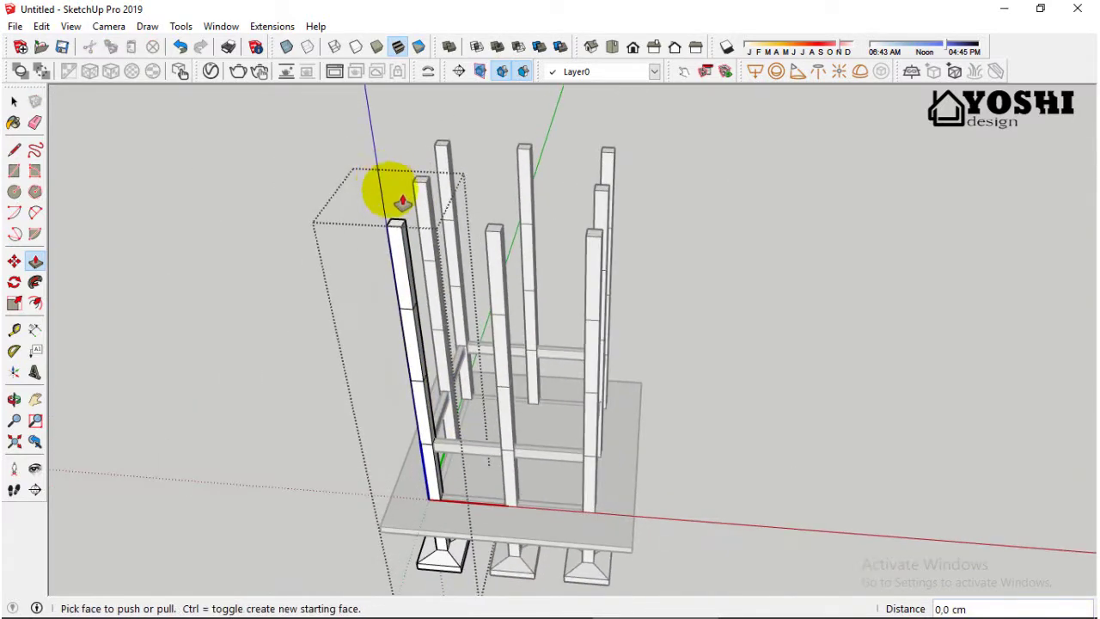
pyautogui.scroll(2, 392, 191)
pyautogui.scroll(-4, 412, 233)
pyautogui.scroll(3, 425, 270)
pyautogui.click(441, 269)
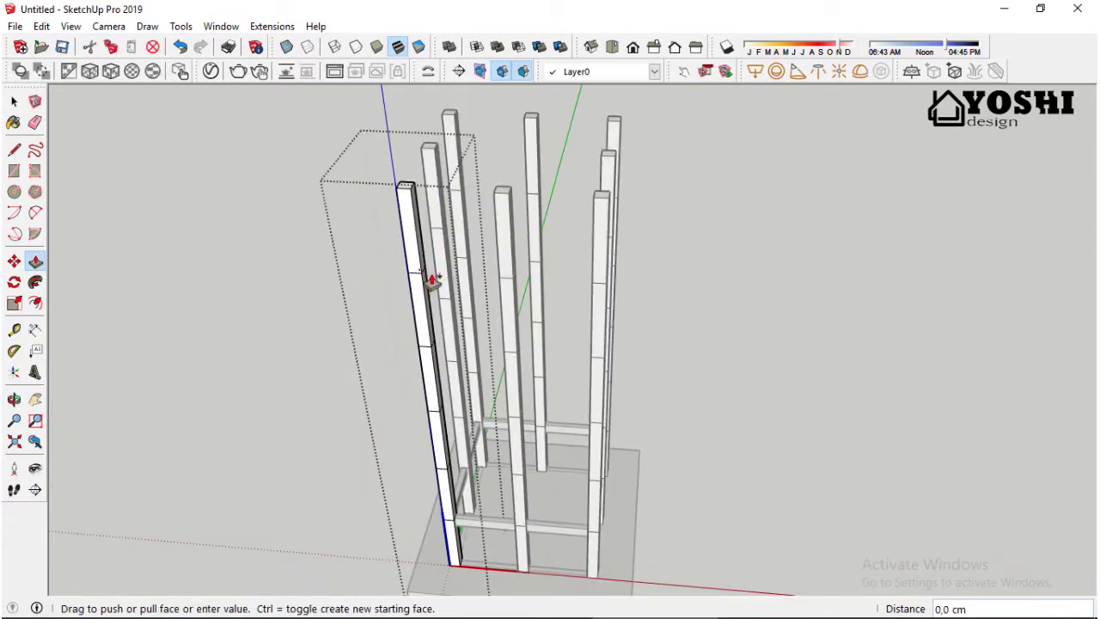
# Step: Return to Select and pick one of the lower beams
pyautogui.click(14, 102)
pyautogui.moveTo(387, 326)
pyautogui.mouseDown(button='middle')
pyautogui.moveTo(514, 398)
pyautogui.moveTo(609, 398)
pyautogui.moveTo(579, 413)
pyautogui.mouseUp(button='middle')
pyautogui.scroll(3, 503, 464)
pyautogui.click(495, 527)
# Step: Ctrl-Move a copy of the beam ring 200 cm higher up the columns
pyautogui.scroll(-3, 579, 412)
pyautogui.scroll(3, 662, 425)
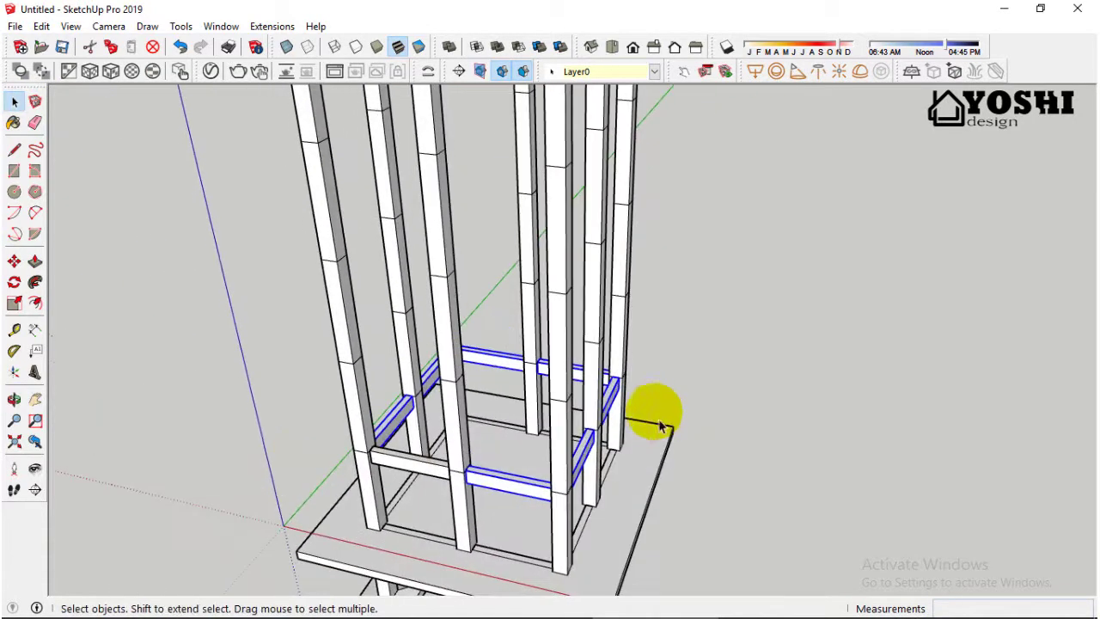
pyautogui.click(14, 262)
pyautogui.press('ctrl')
pyautogui.click(562, 489)
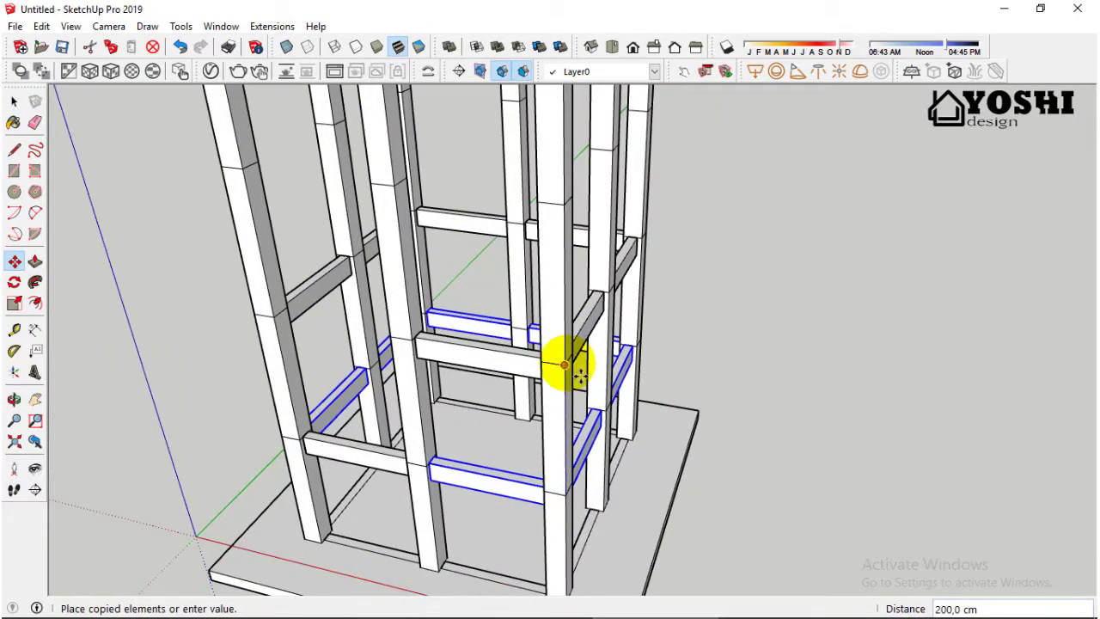
pyautogui.click(14, 102)
pyautogui.click(14, 262)
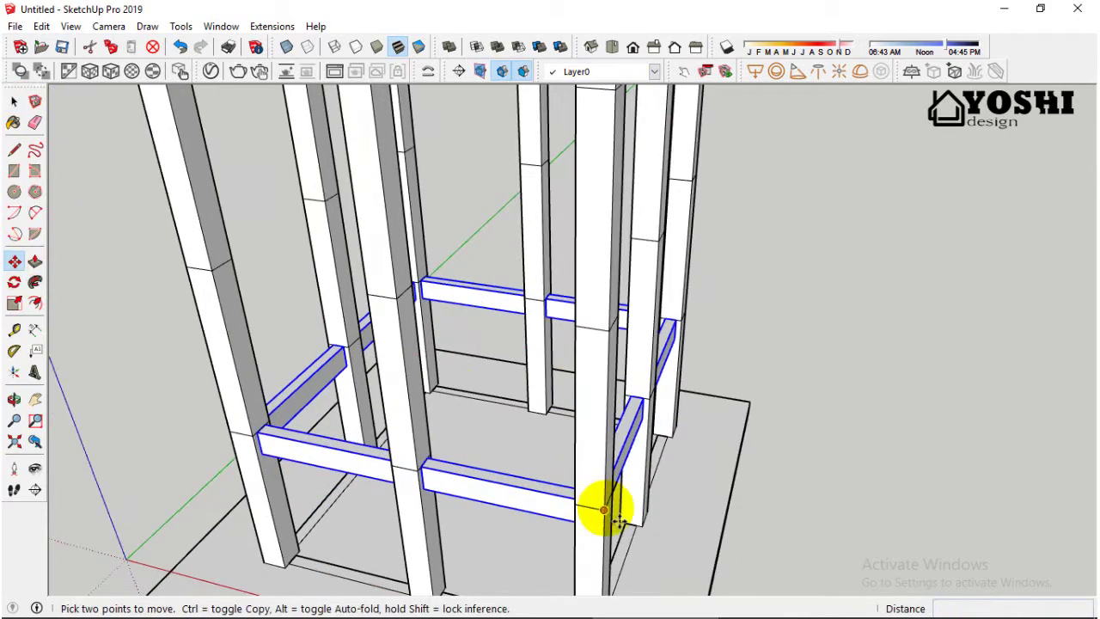
pyautogui.press('ctrl')
pyautogui.click(606, 508)
pyautogui.click(608, 330)
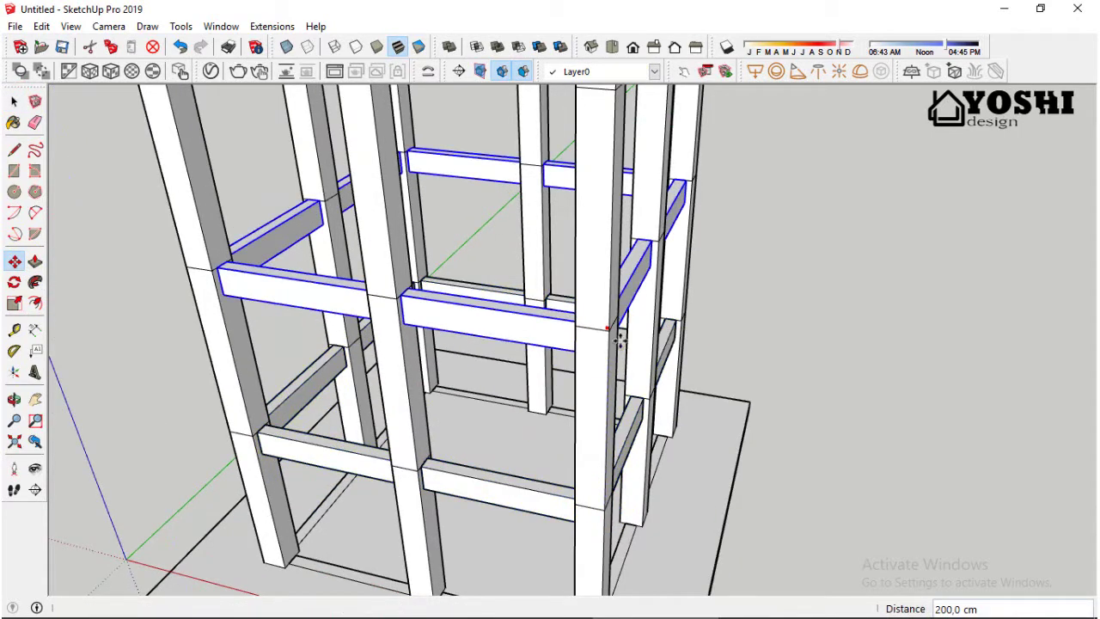
pyautogui.scroll(-5, 619, 340)
pyautogui.scroll(-2, 633, 454)
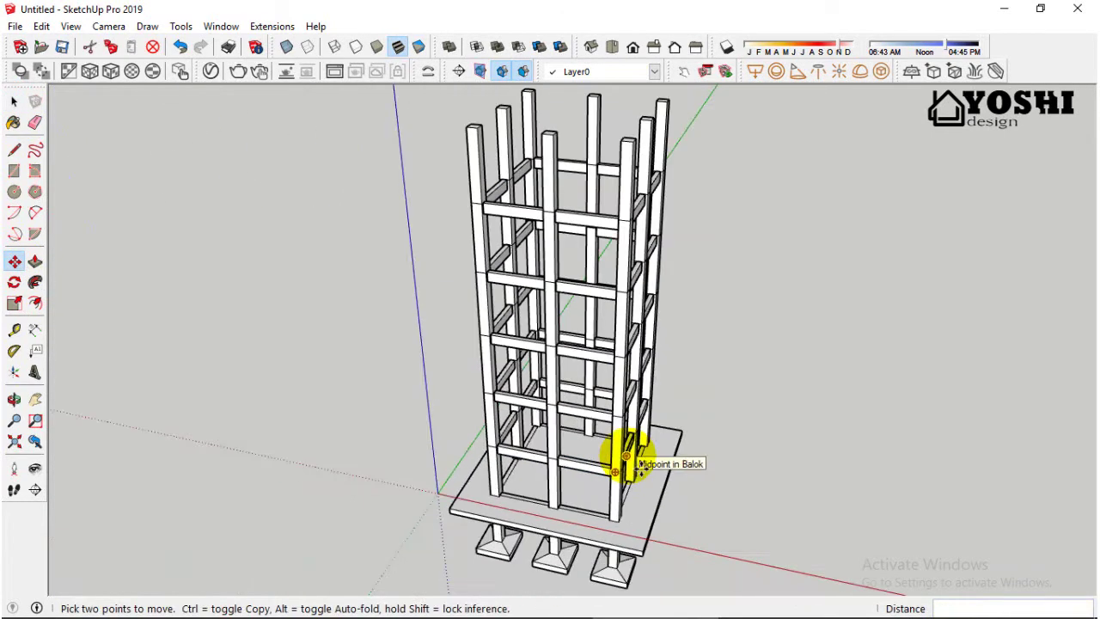
pyautogui.scroll(-3, 626, 449)
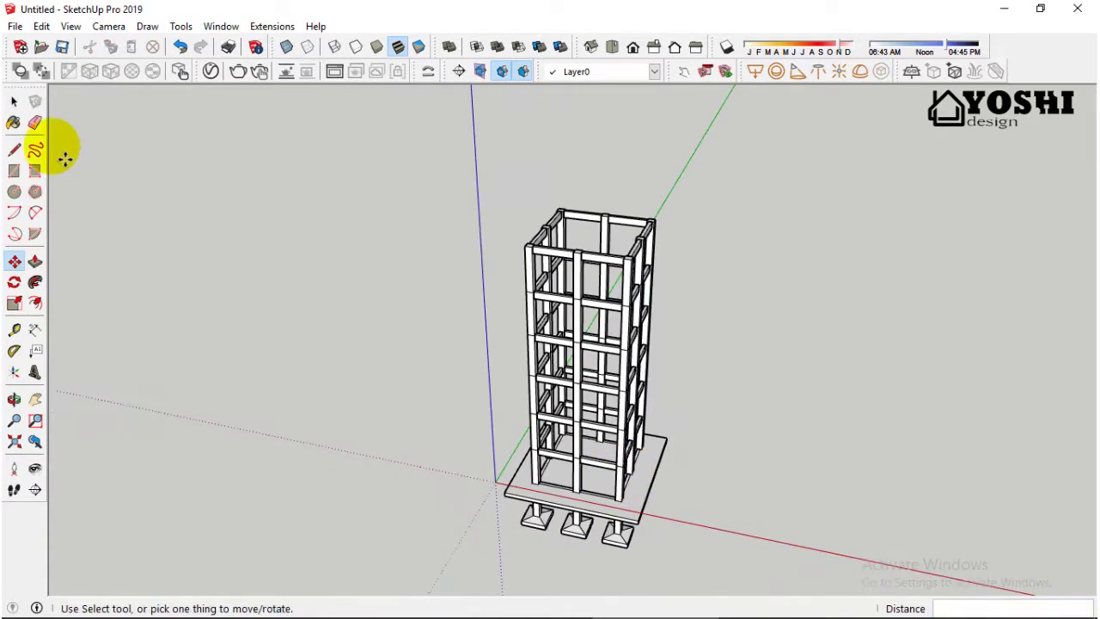
# Step: Orbit around the finished tower to inspect the stacked beam rings
pyautogui.click(14, 101)
pyautogui.scroll(2, 749, 450)
pyautogui.scroll(3, 748, 449)
pyautogui.moveTo(749, 449)
pyautogui.mouseDown(button='middle')
pyautogui.moveTo(631, 333)
pyautogui.moveTo(659, 369)
pyautogui.mouseUp(button='middle')
pyautogui.scroll(-3, 521, 442)
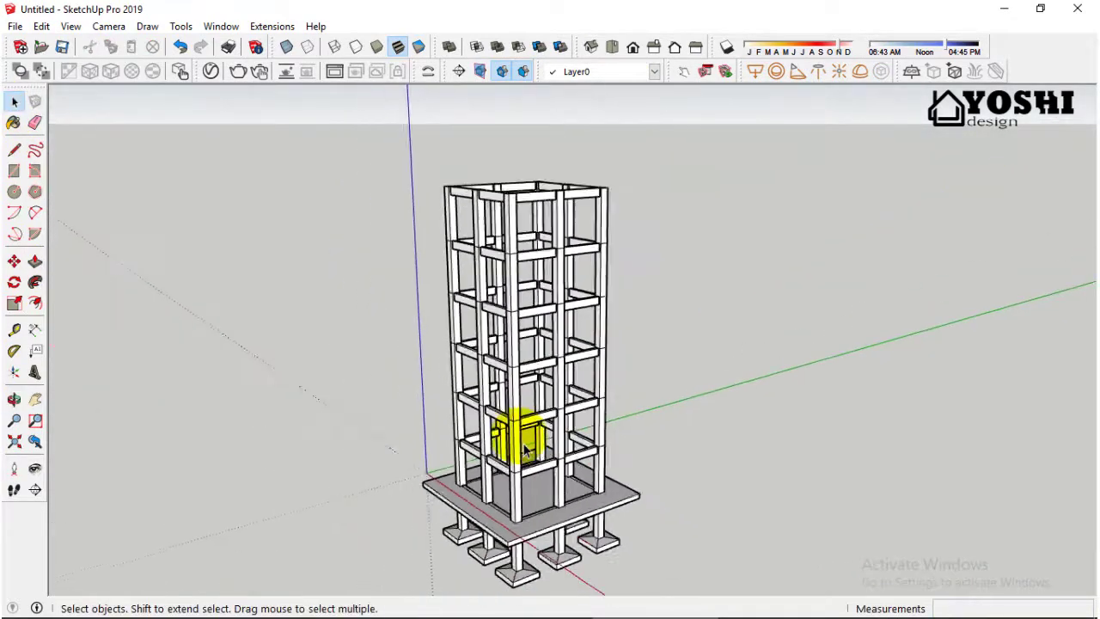
pyautogui.scroll(1, 585, 388)
pyautogui.scroll(3, 620, 403)
pyautogui.scroll(-2, 622, 402)
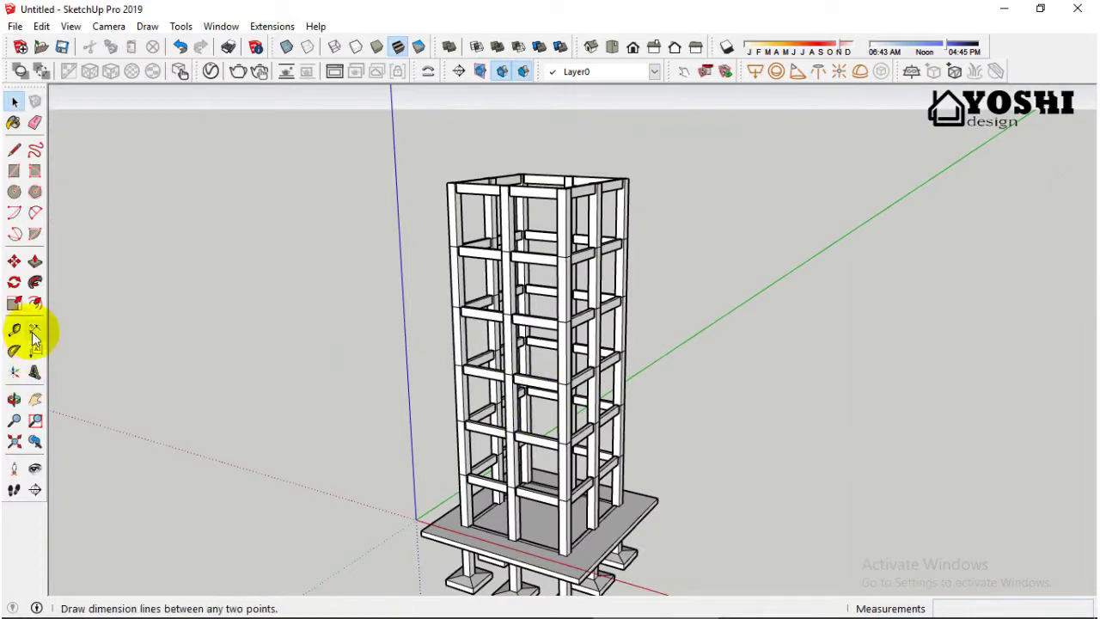
# Step: Start a dimension at the tower top to measure its height
pyautogui.click(35, 335)
pyautogui.scroll(2, 566, 183)
pyautogui.click(566, 184)
pyautogui.scroll(1, 561, 193)
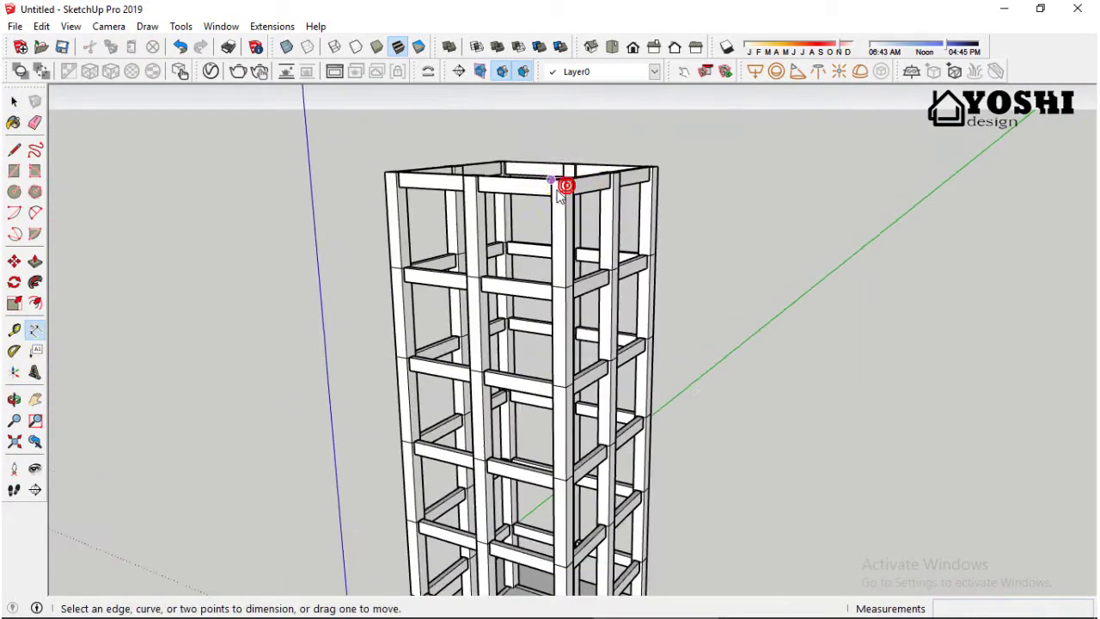
pyautogui.click(567, 189)
pyautogui.scroll(-3, 566, 189)
pyautogui.scroll(3, 566, 537)
# Step: Cancel the height dimension and return to the Select tool
pyautogui.click(565, 537)
pyautogui.scroll(-2, 566, 537)
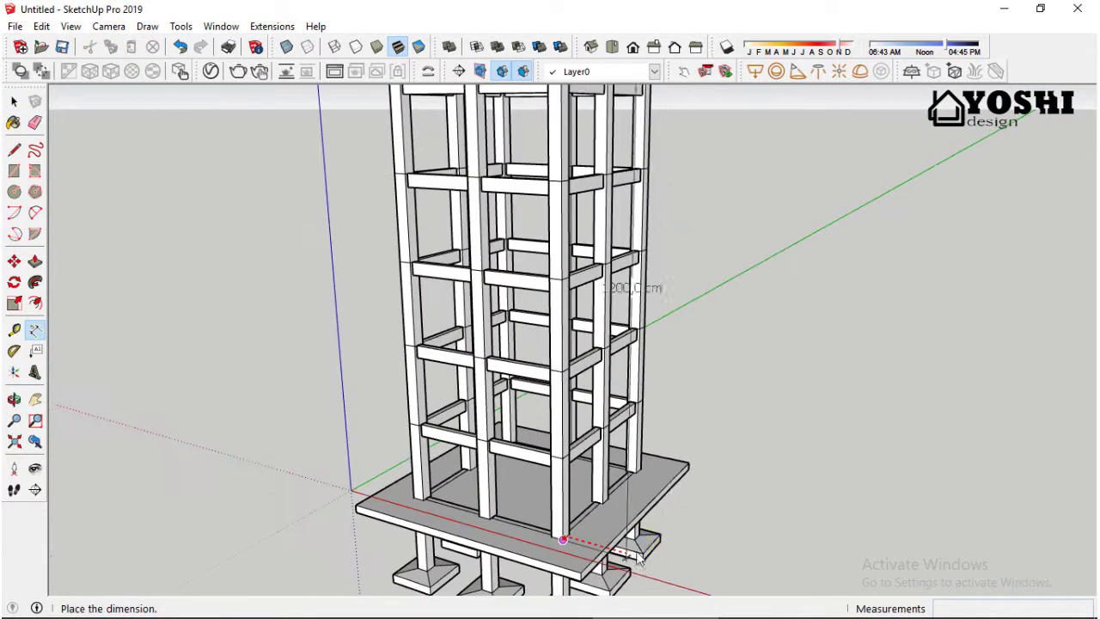
pyautogui.press('Escape')
pyautogui.scroll(-3, 684, 570)
pyautogui.click(14, 101)
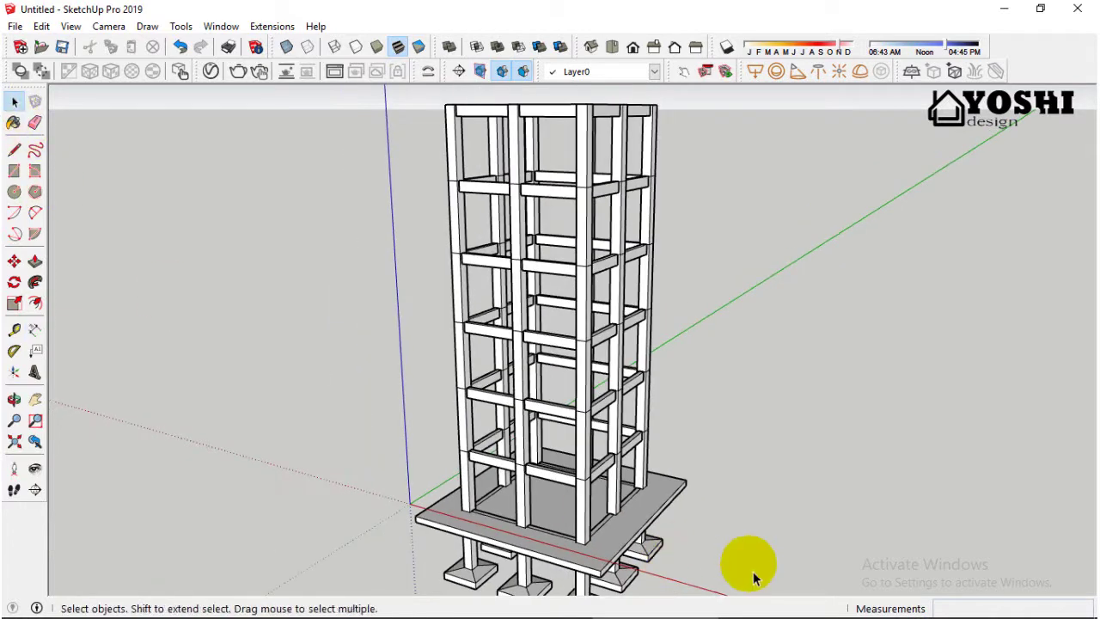
pyautogui.scroll(-1, 730, 550)
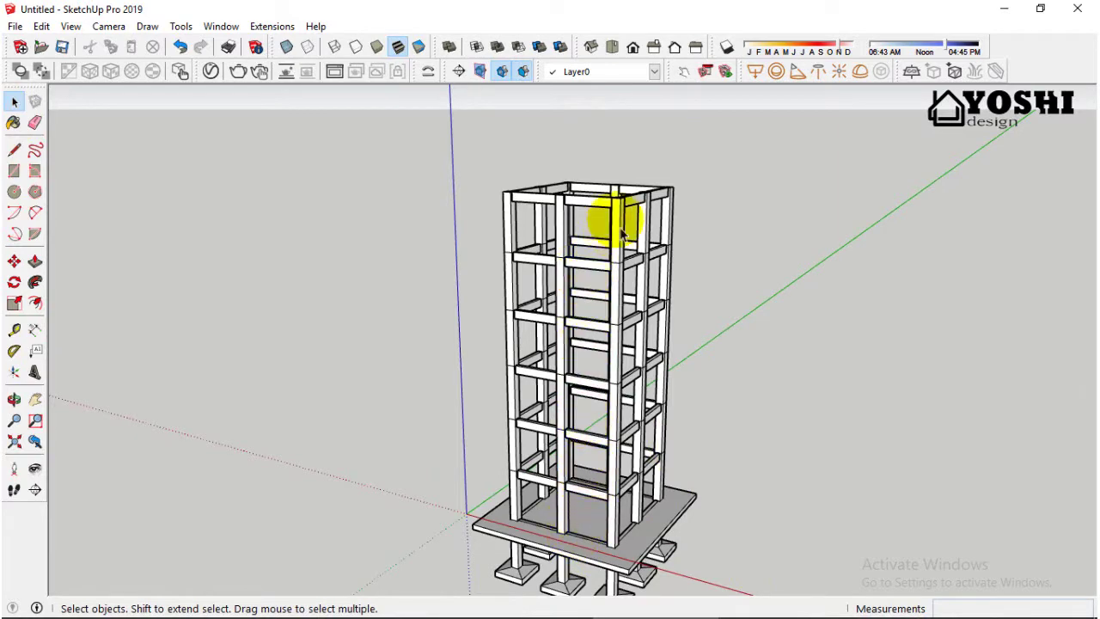
# Step: Select the top ring of beams and delete it
pyautogui.moveTo(622, 234)
pyautogui.mouseDown(button='middle')
pyautogui.moveTo(737, 160)
pyautogui.moveTo(658, 205)
pyautogui.moveTo(712, 238)
pyautogui.moveTo(622, 219)
pyautogui.mouseUp(button='middle')
pyautogui.moveTo(566, 198); pyautogui.dragTo(568, 196, button='middle')
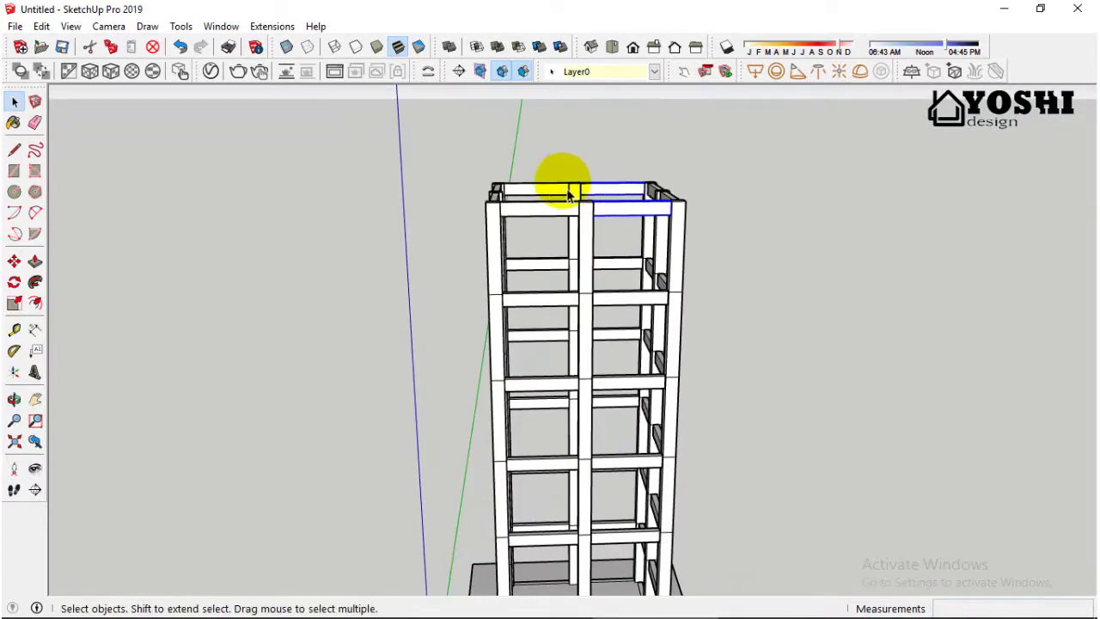
pyautogui.moveTo(773, 184)
pyautogui.mouseDown(button='middle')
pyautogui.moveTo(536, 241)
pyautogui.moveTo(498, 197)
pyautogui.moveTo(506, 177)
pyautogui.mouseUp(button='middle')
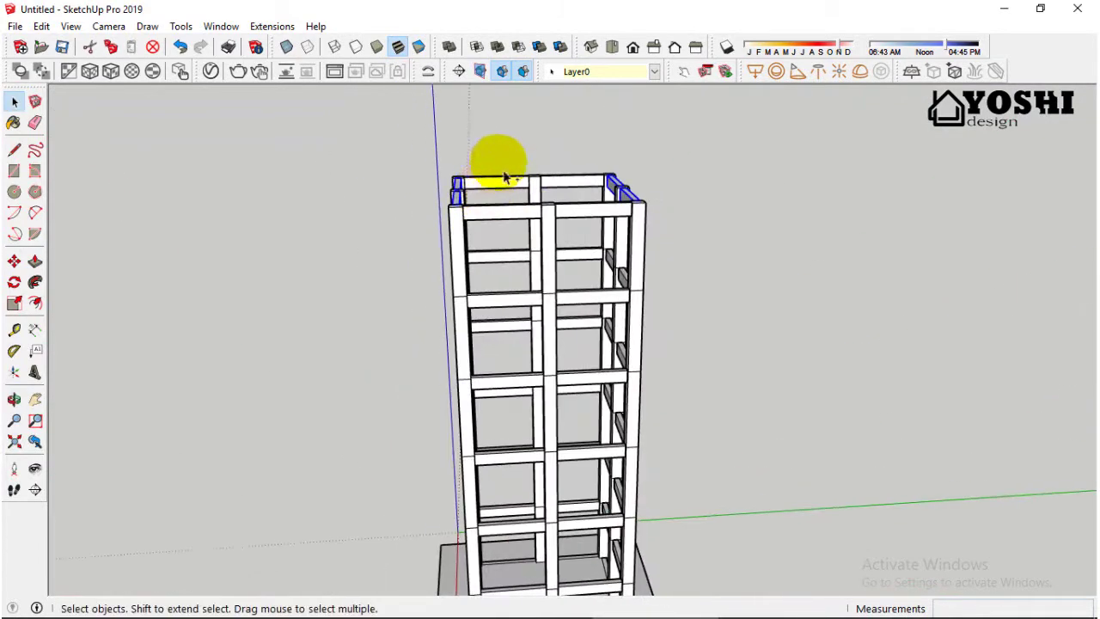
pyautogui.press('Delete')
# Step: Inside the column group, push the column's top face down 100 cm
pyautogui.moveTo(583, 230); pyautogui.dragTo(552, 189, button='middle')
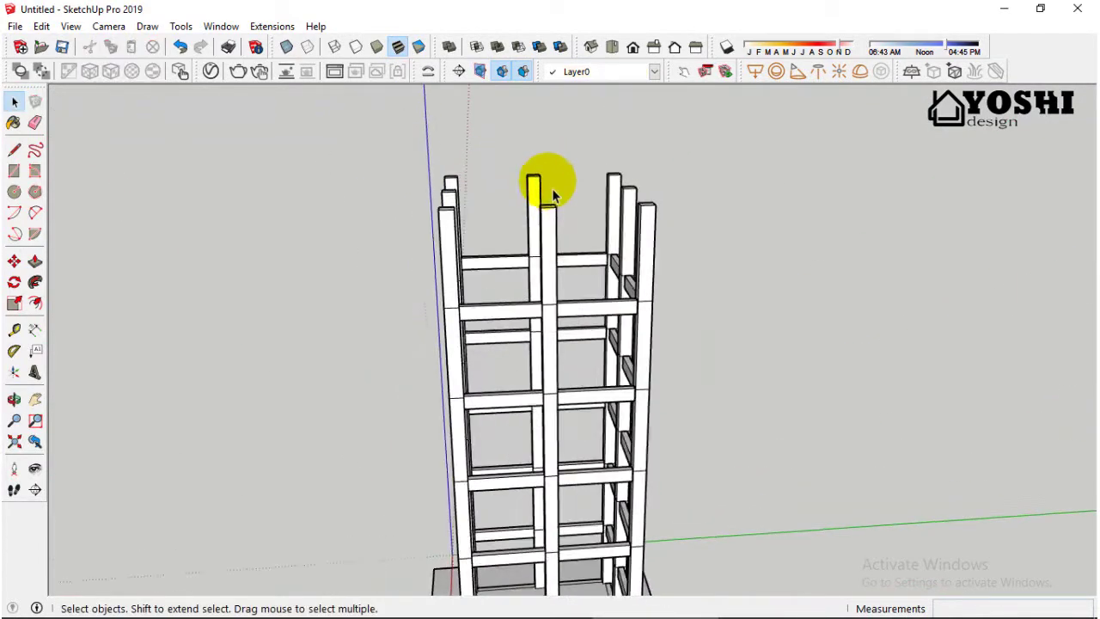
pyautogui.moveTo(559, 226)
pyautogui.mouseDown(button='middle')
pyautogui.moveTo(570, 257)
pyautogui.moveTo(543, 292)
pyautogui.mouseUp(button='middle')
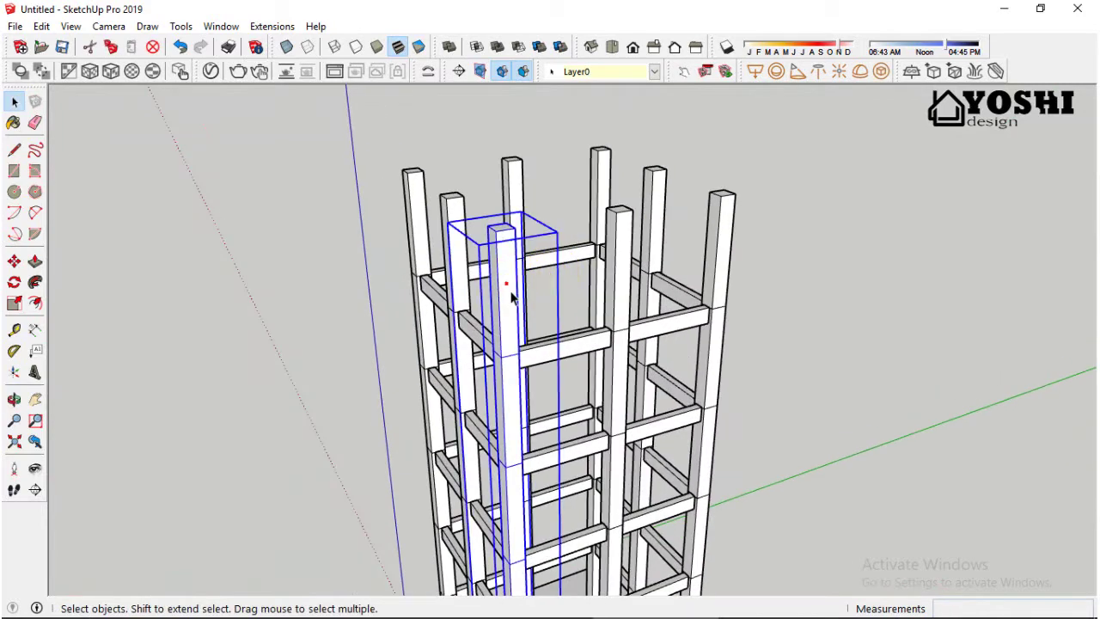
pyautogui.doubleClick(508, 288)
pyautogui.scroll(2, 508, 289)
pyautogui.click(34, 262)
pyautogui.click(520, 220)
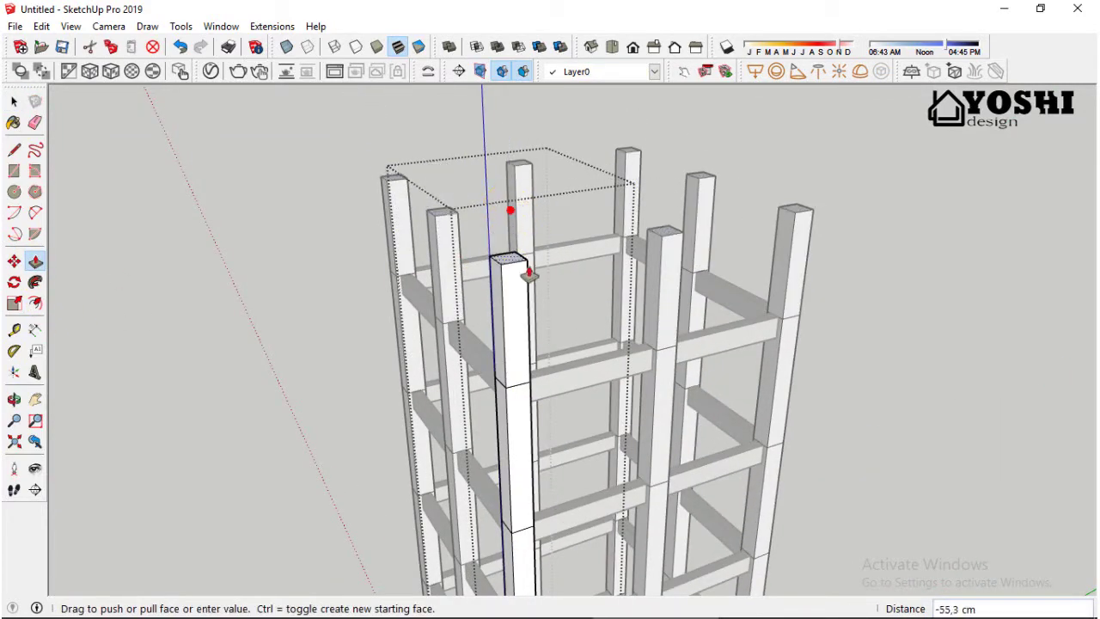
pyautogui.press('Return')
pyautogui.press('space')
pyautogui.scroll(-3, 153, 195)
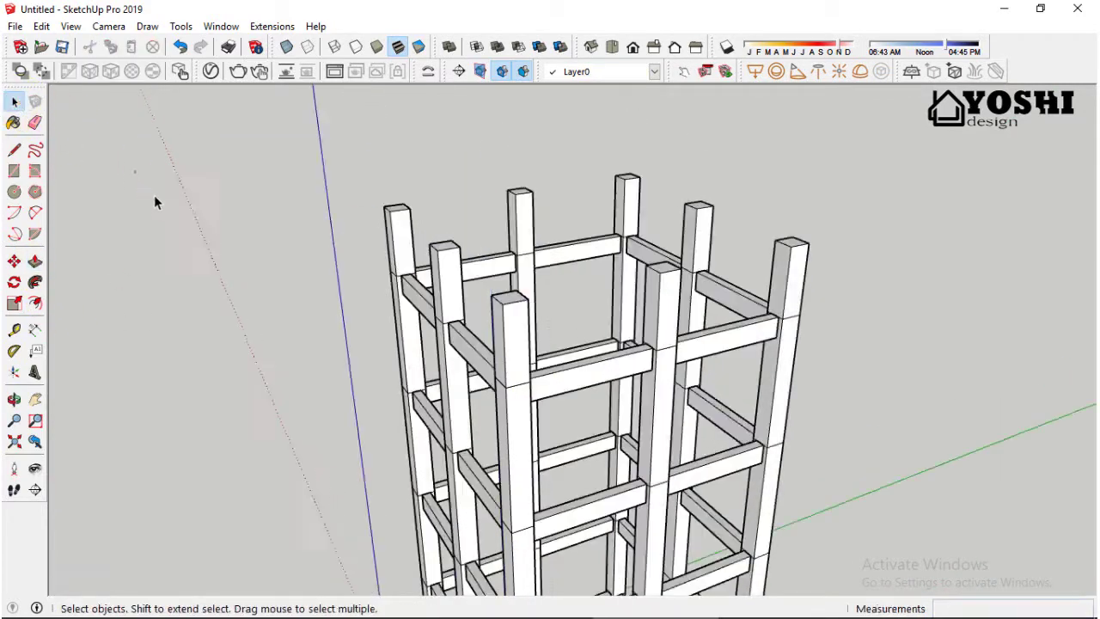
pyautogui.moveTo(761, 381); pyautogui.dragTo(720, 443, button='middle')
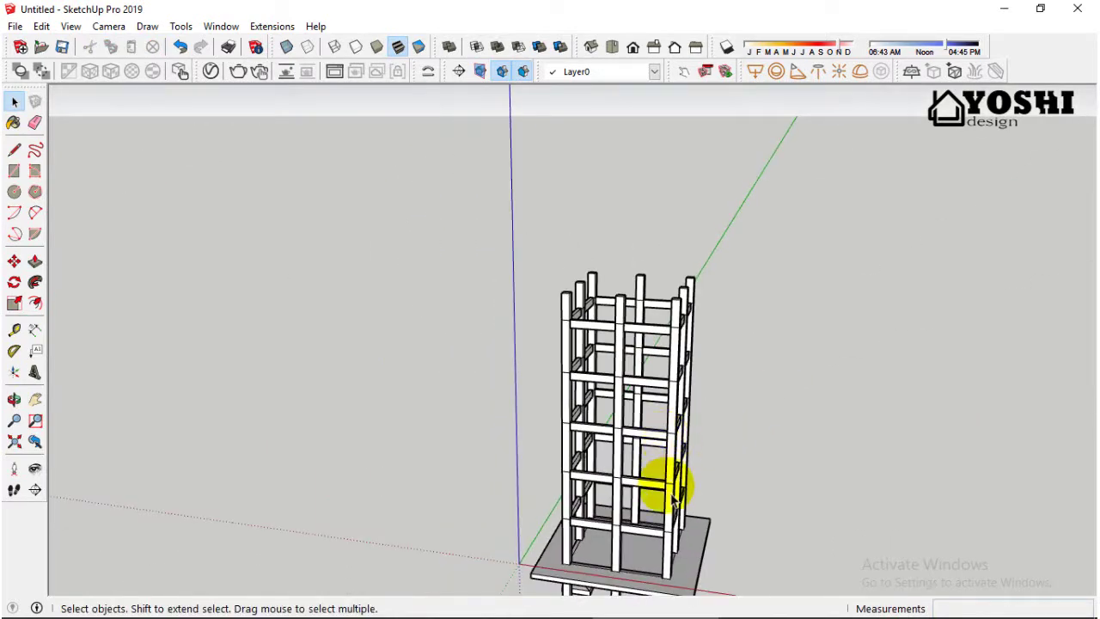
pyautogui.moveTo(673, 499); pyautogui.dragTo(605, 489, button='middle')
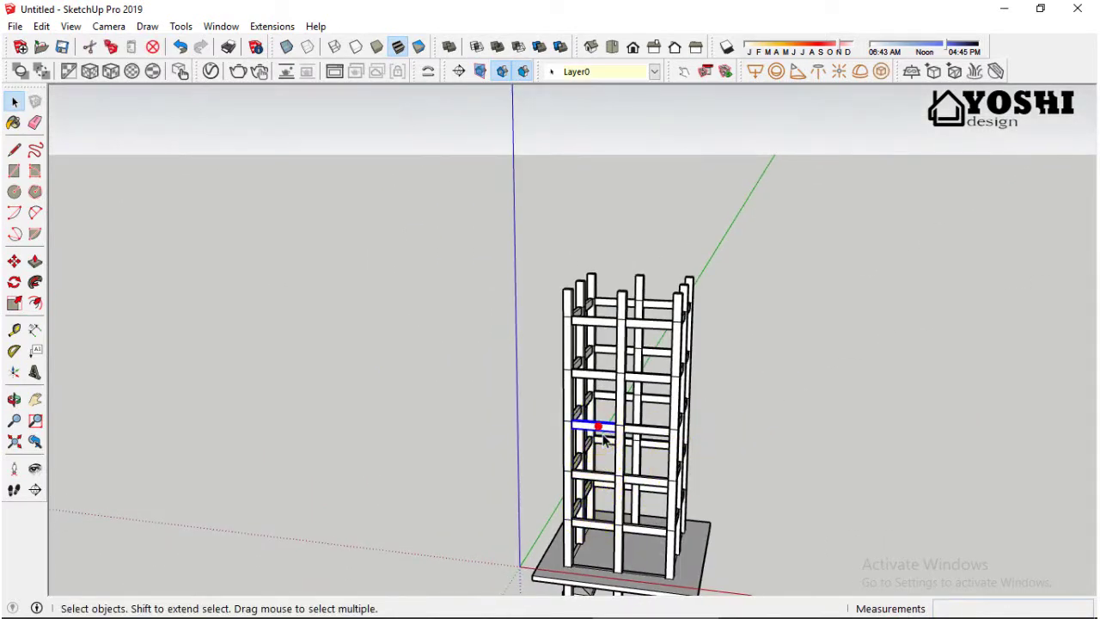
pyautogui.moveTo(604, 441)
pyautogui.mouseDown(button='middle')
pyautogui.moveTo(646, 449)
pyautogui.moveTo(628, 472)
pyautogui.moveTo(300, 464)
pyautogui.moveTo(309, 468)
pyautogui.mouseUp(button='middle')
pyautogui.scroll(2, 662, 462)
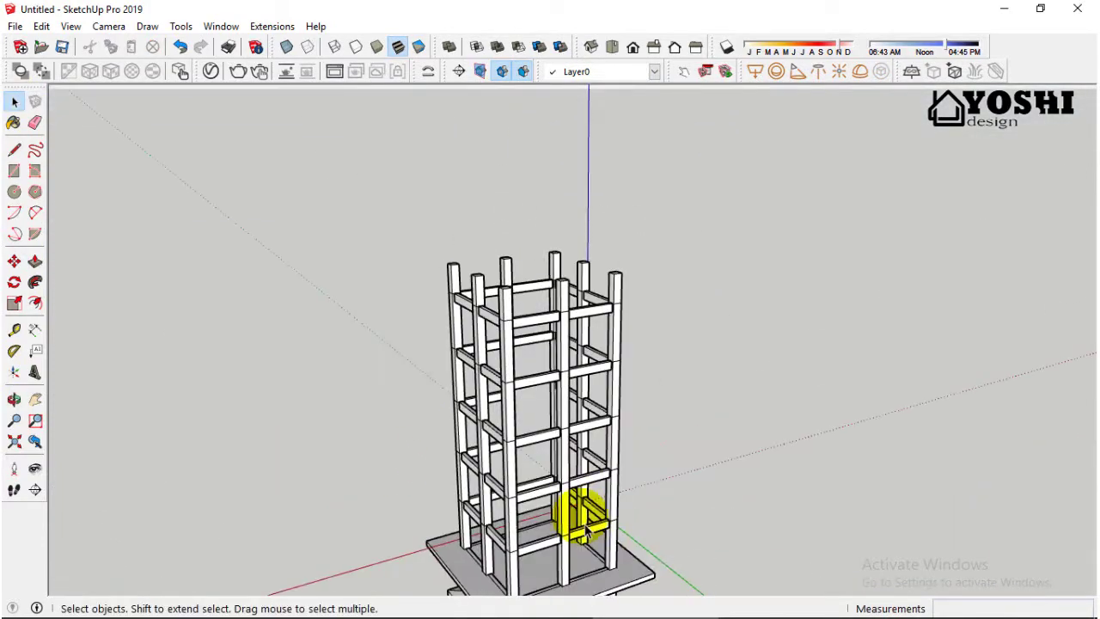
pyautogui.moveTo(582, 531)
pyautogui.mouseDown(button='middle')
pyautogui.moveTo(565, 521)
pyautogui.moveTo(954, 467)
pyautogui.moveTo(533, 437)
pyautogui.moveTo(599, 420)
pyautogui.moveTo(559, 418)
pyautogui.mouseUp(button='middle')
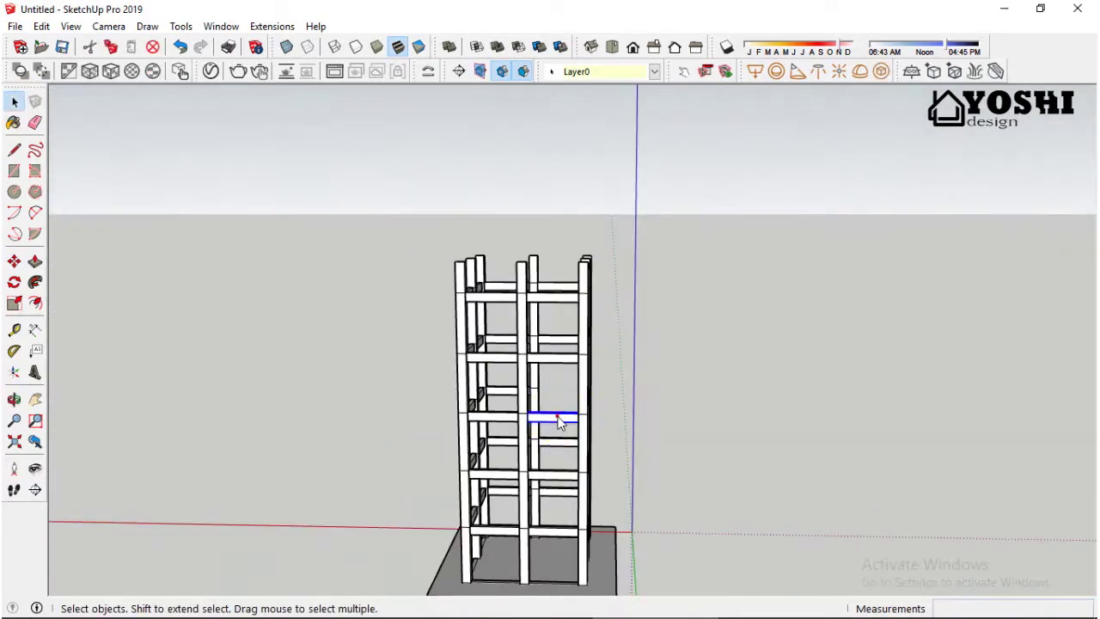
pyautogui.rightClick(570, 416)
pyautogui.moveTo(601, 158)
pyautogui.mouseDown(button='middle')
pyautogui.moveTo(724, 312)
pyautogui.moveTo(542, 447)
pyautogui.moveTo(633, 437)
pyautogui.moveTo(651, 455)
pyautogui.moveTo(577, 373)
pyautogui.moveTo(589, 413)
pyautogui.moveTo(662, 482)
pyautogui.moveTo(617, 523)
pyautogui.moveTo(570, 508)
pyautogui.mouseUp(button='middle')
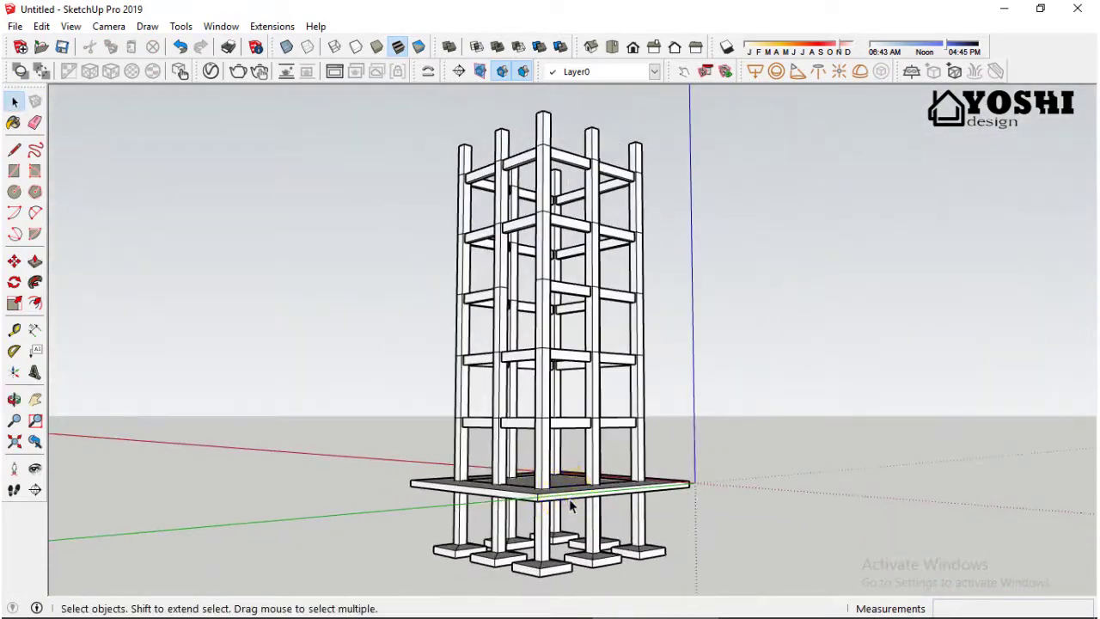
pyautogui.rightClick(565, 481)
pyautogui.click(615, 163)
pyautogui.moveTo(615, 176)
pyautogui.mouseDown(button='middle')
pyautogui.moveTo(572, 461)
pyautogui.moveTo(720, 474)
pyautogui.mouseUp(button='middle')
pyautogui.scroll(3, 662, 447)
pyautogui.scroll(-3, 663, 448)
pyautogui.moveTo(634, 466)
pyautogui.mouseDown(button='middle')
pyautogui.moveTo(840, 373)
pyautogui.moveTo(622, 350)
pyautogui.mouseUp(button='middle')
pyautogui.scroll(-3, 613, 388)
pyautogui.scroll(-2, 614, 393)
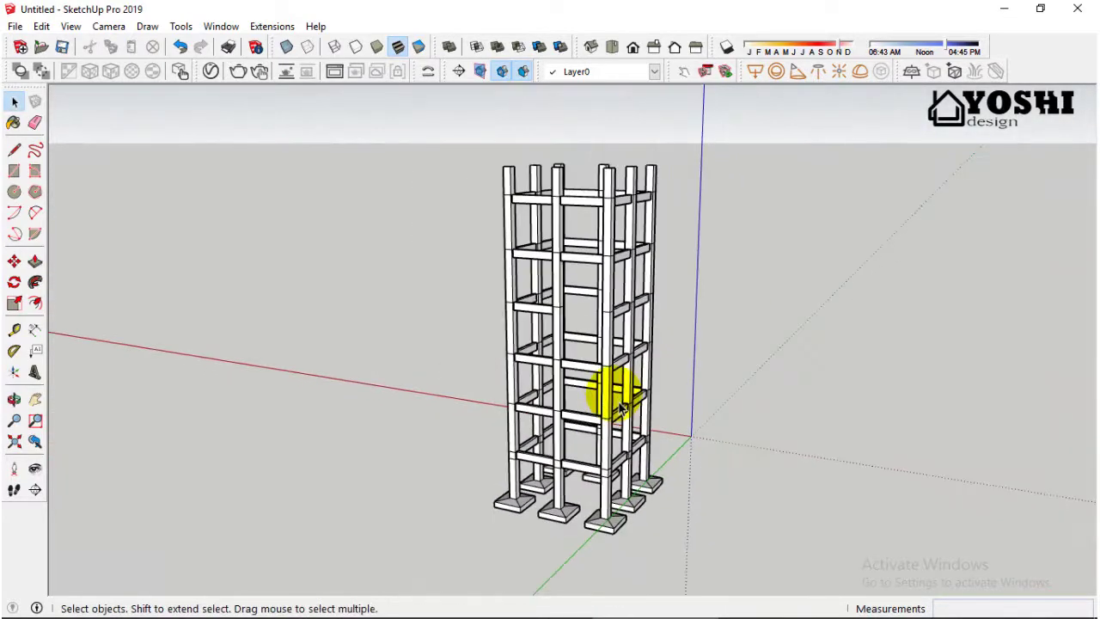
pyautogui.scroll(2, 614, 391)
pyautogui.scroll(3, 617, 399)
pyautogui.scroll(3, 618, 401)
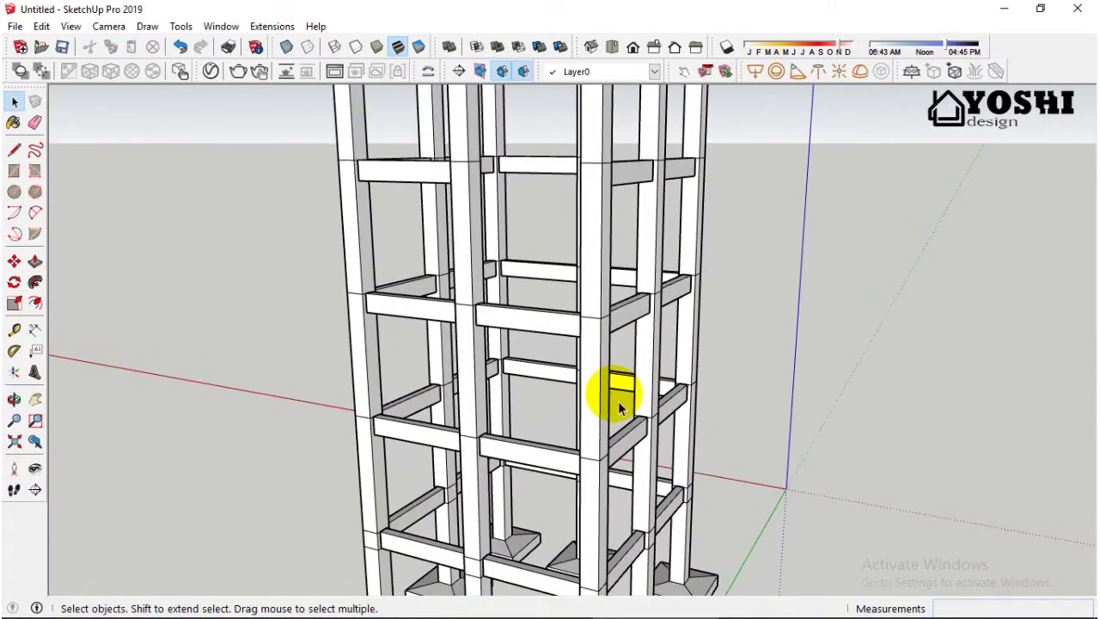
pyautogui.scroll(-1, 618, 400)
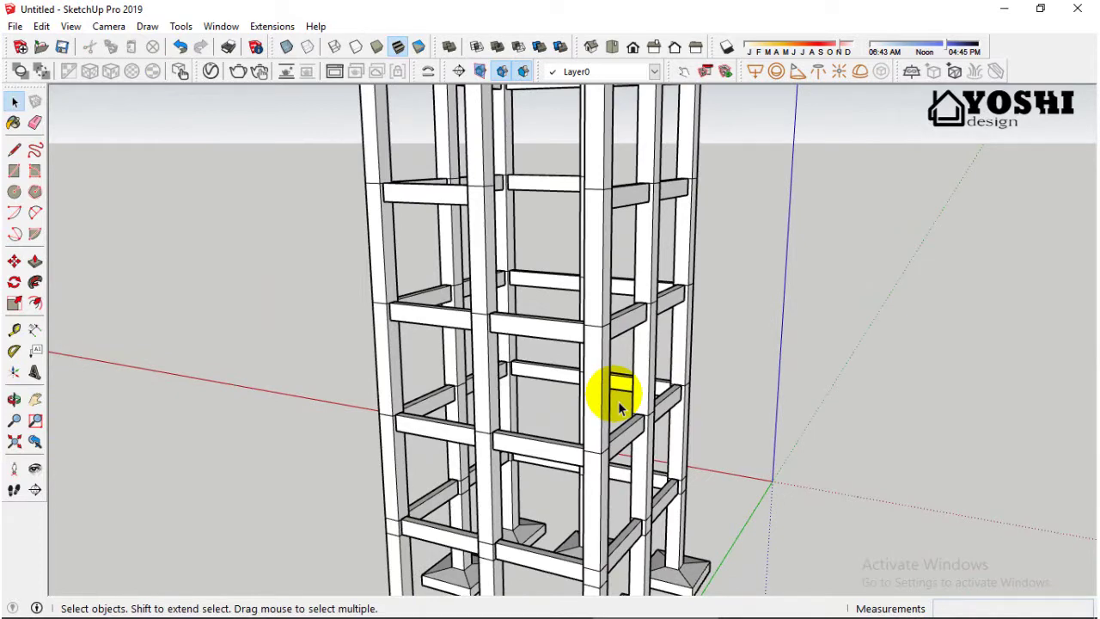
pyautogui.moveTo(609, 392); pyautogui.dragTo(658, 473, button='middle')
pyautogui.scroll(-2, 582, 479)
pyautogui.scroll(5, 582, 479)
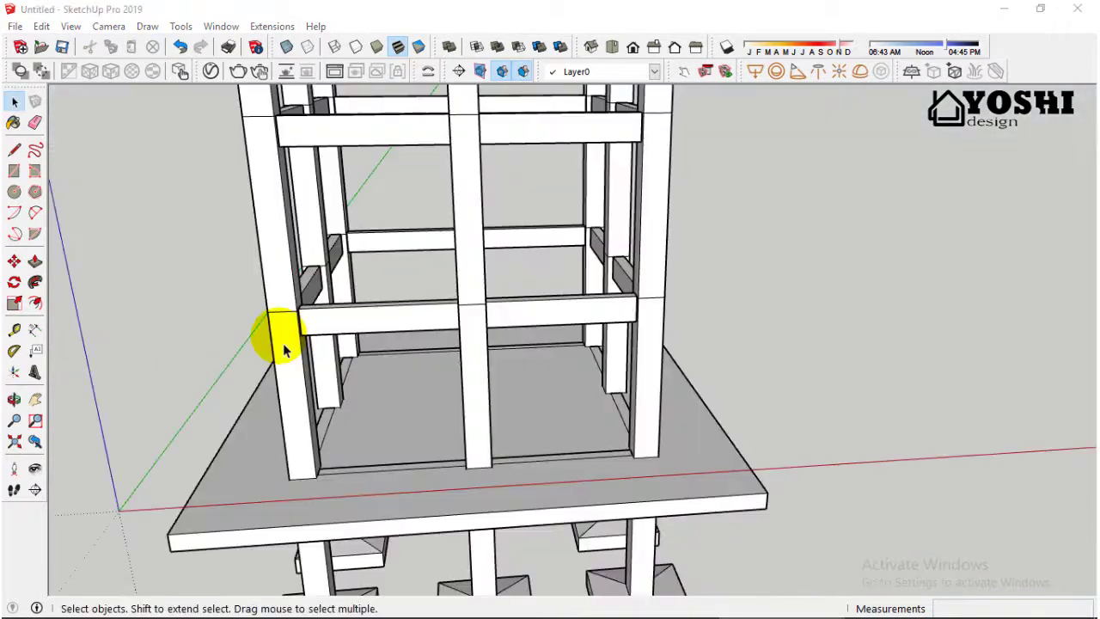
pyautogui.scroll(-1, 645, 307)
pyautogui.scroll(-2, 572, 326)
pyautogui.scroll(-3, 558, 401)
pyautogui.scroll(2, 462, 272)
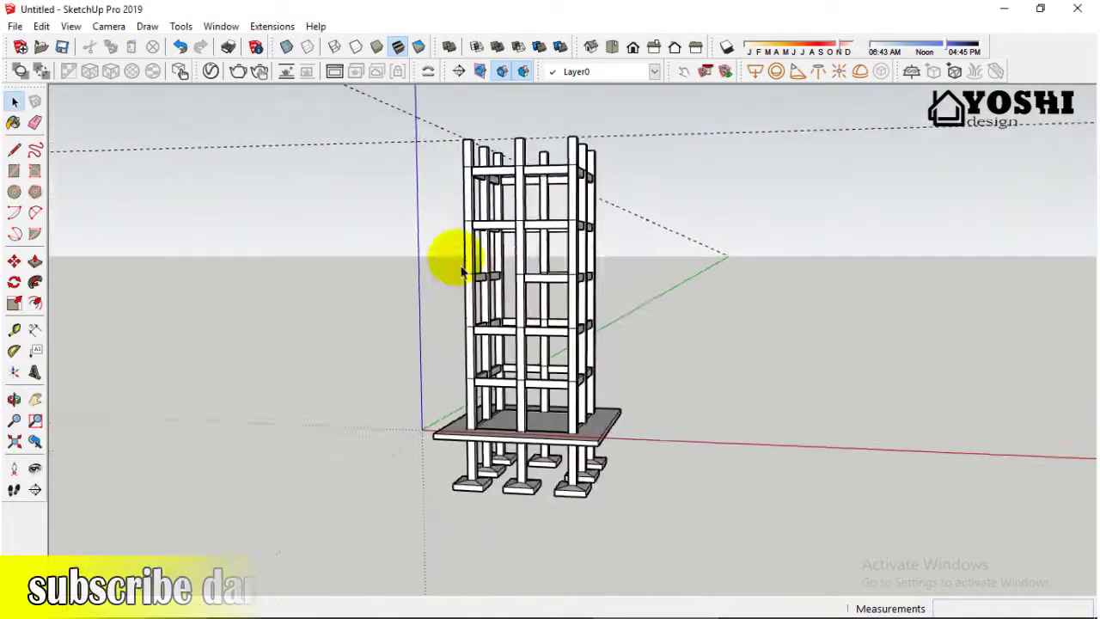
pyautogui.scroll(2, 553, 422)
pyautogui.scroll(2, 644, 442)
# Step: Draw one stair tread and riser with the Line tool, starting at the beam corner
pyautogui.click(14, 149)
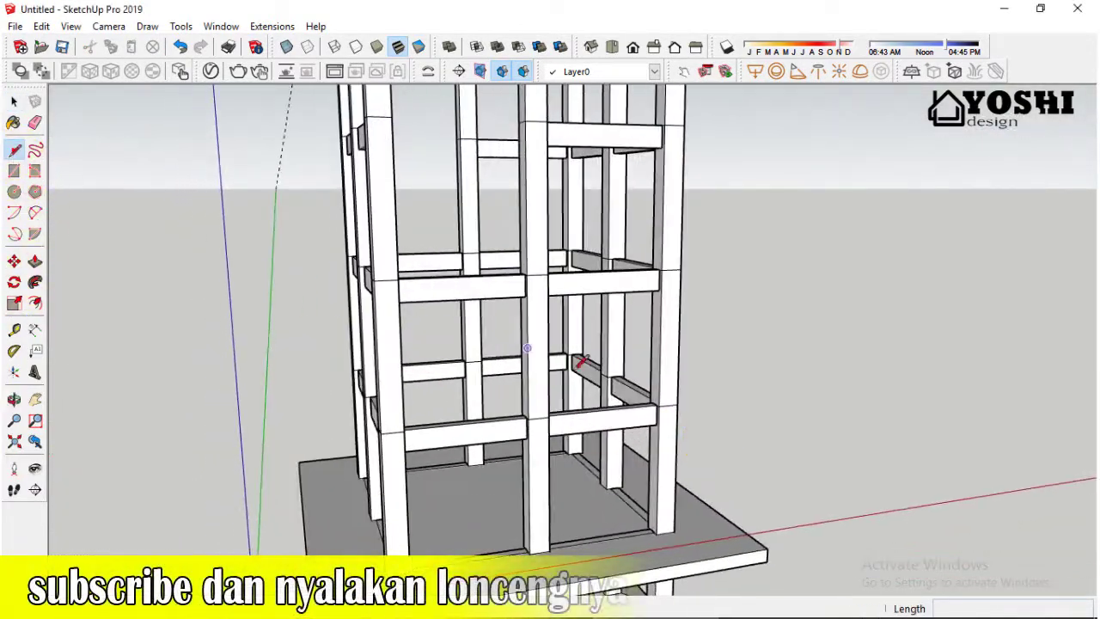
pyautogui.scroll(3, 668, 422)
pyautogui.scroll(-2, 717, 400)
pyautogui.scroll(2, 717, 401)
pyautogui.click(690, 407)
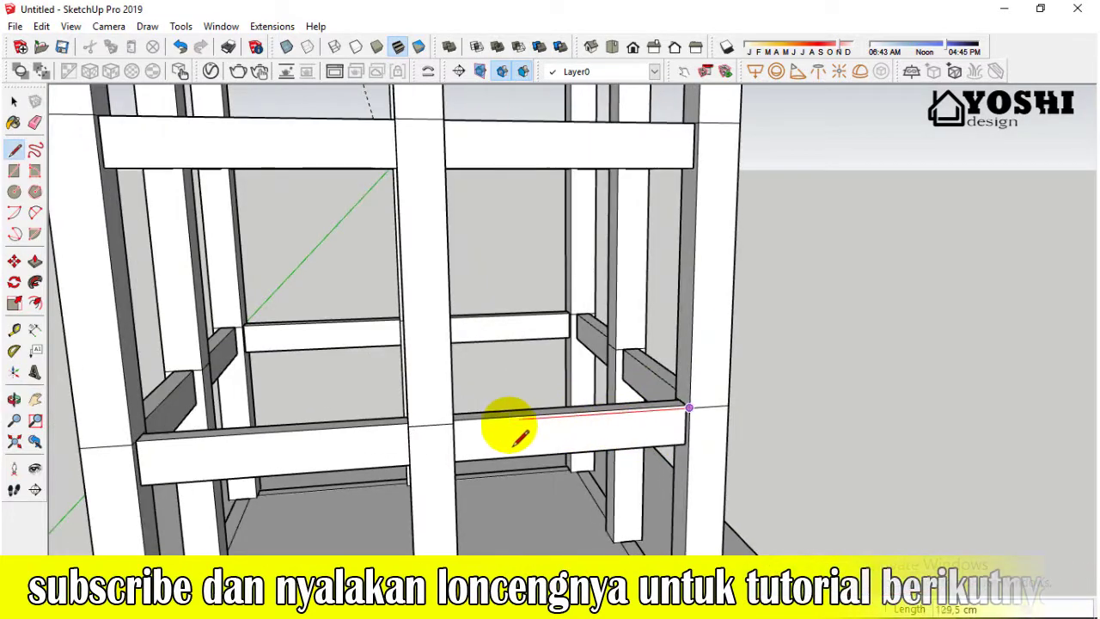
pyautogui.scroll(-3, 572, 417)
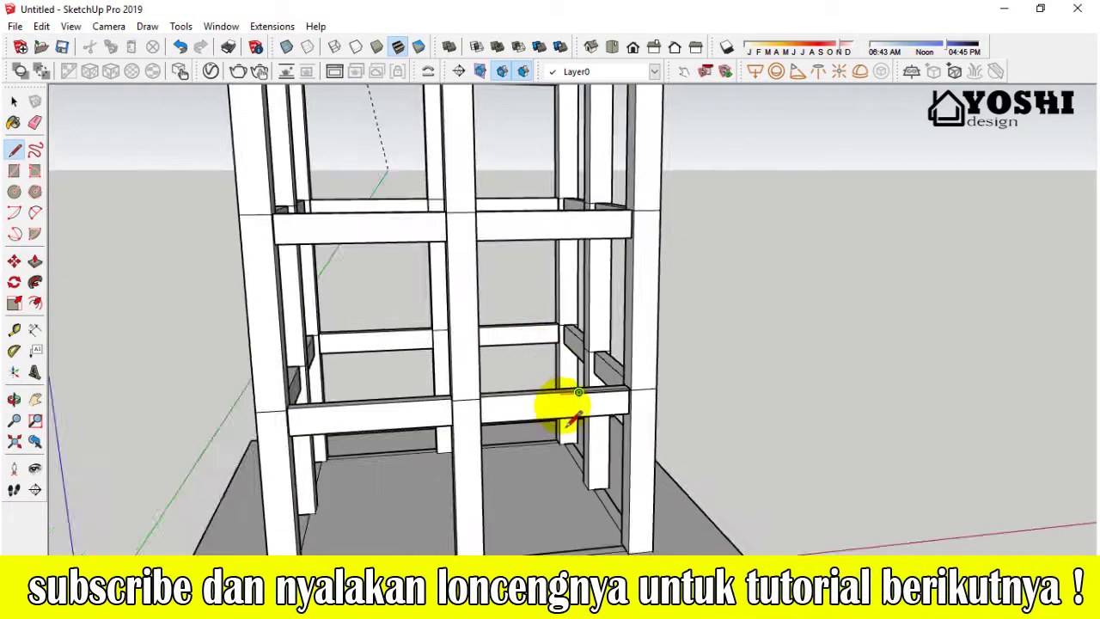
pyautogui.scroll(3, 589, 400)
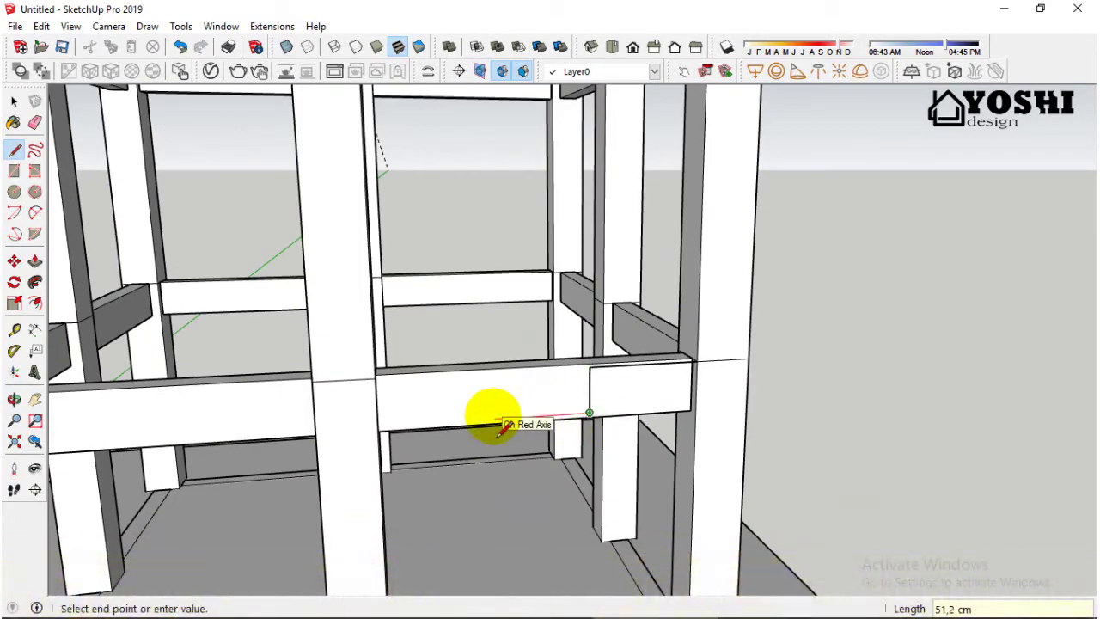
pyautogui.press('space')
pyautogui.scroll(2, 541, 408)
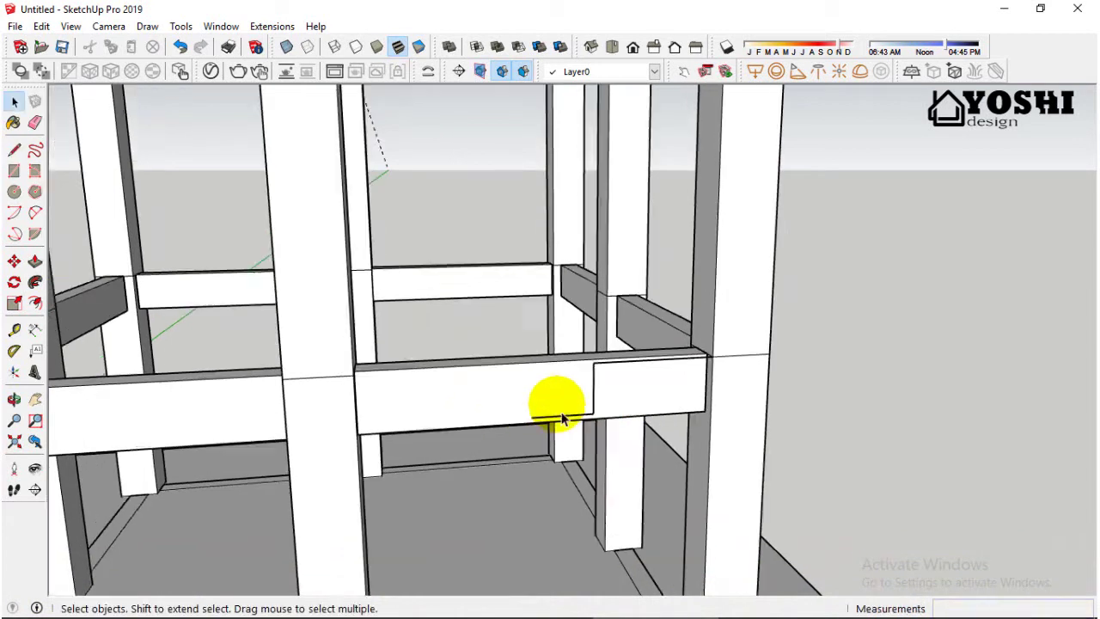
pyautogui.scroll(2, 589, 388)
# Step: Copy the step with Move and Ctrl to array eight stair steps
pyautogui.press('m')
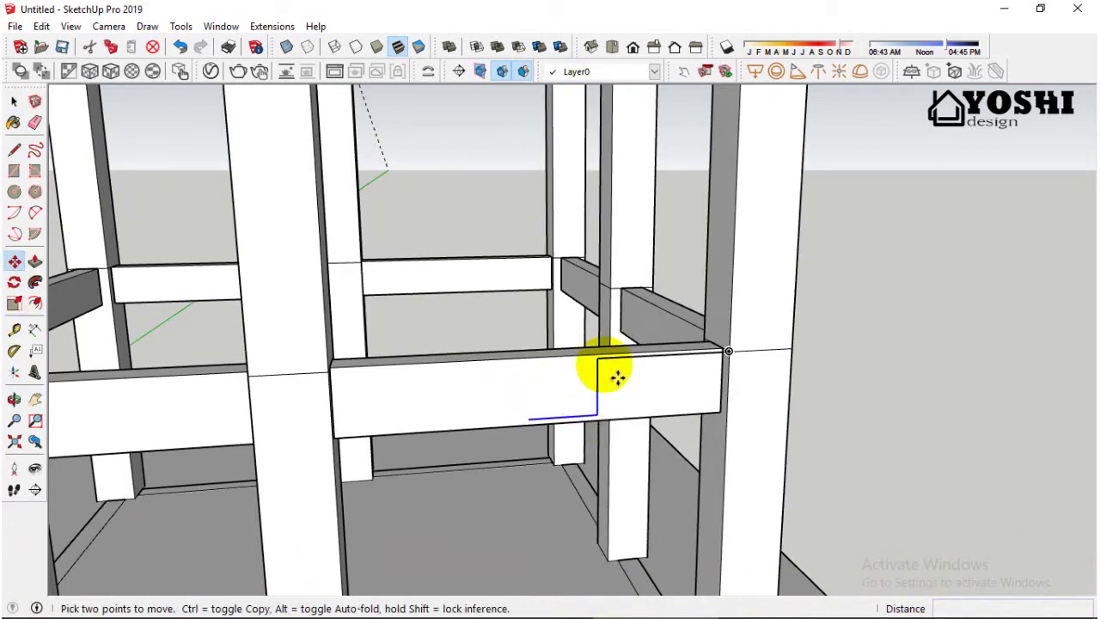
pyautogui.click(602, 358)
pyautogui.press('ctrl')
pyautogui.write('8')
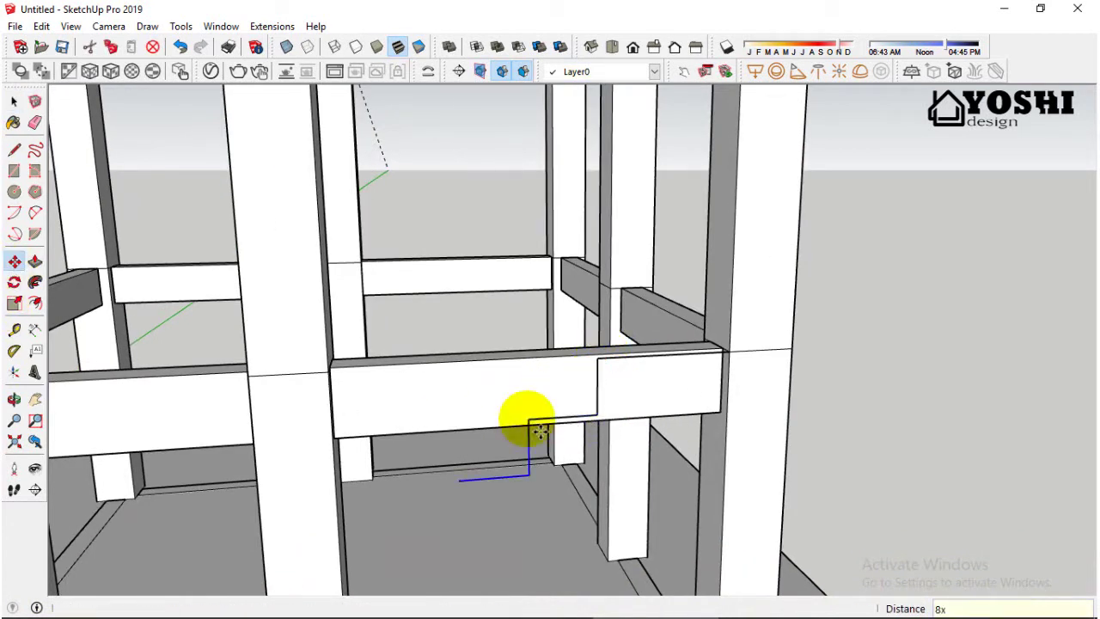
pyautogui.scroll(-5, 491, 479)
pyautogui.press('l')
pyautogui.scroll(3, 418, 516)
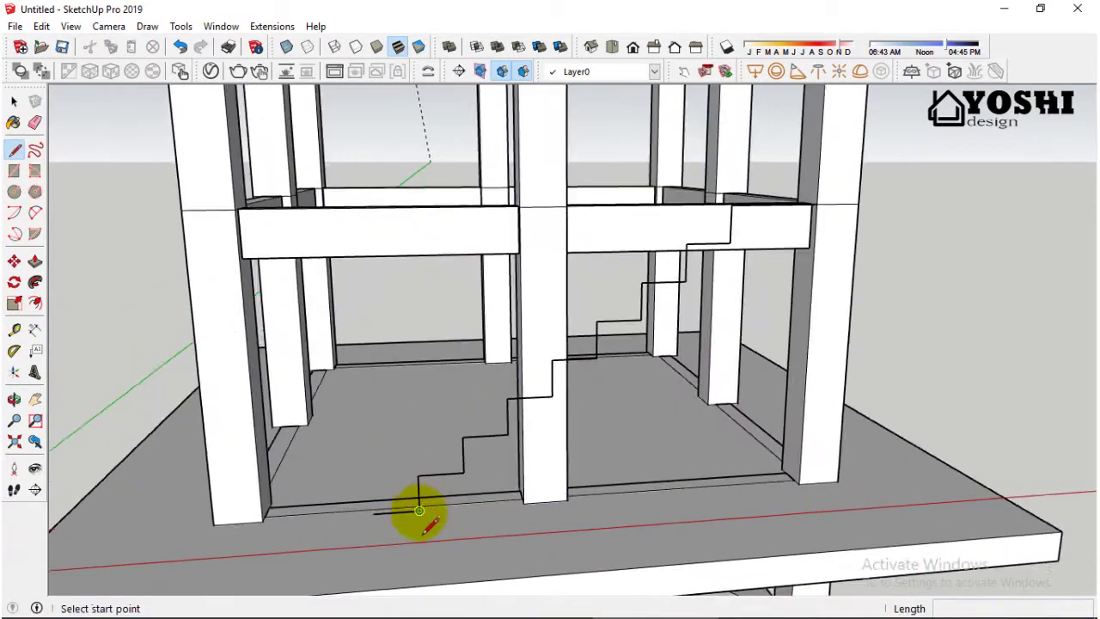
pyautogui.scroll(2, 418, 516)
# Step: Select the stair profile edges up to the top riser below the beam
pyautogui.click(14, 101)
pyautogui.scroll(2, 361, 404)
pyautogui.scroll(-3, 511, 478)
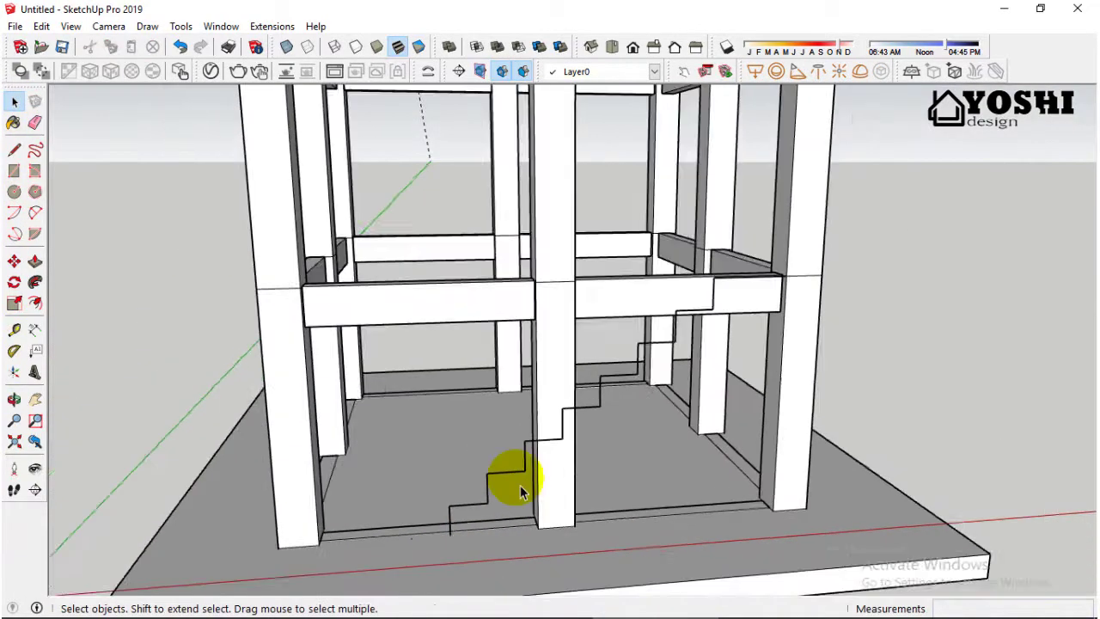
pyautogui.scroll(4, 695, 307)
pyautogui.scroll(1, 705, 307)
pyautogui.click(671, 327)
pyautogui.click(640, 319)
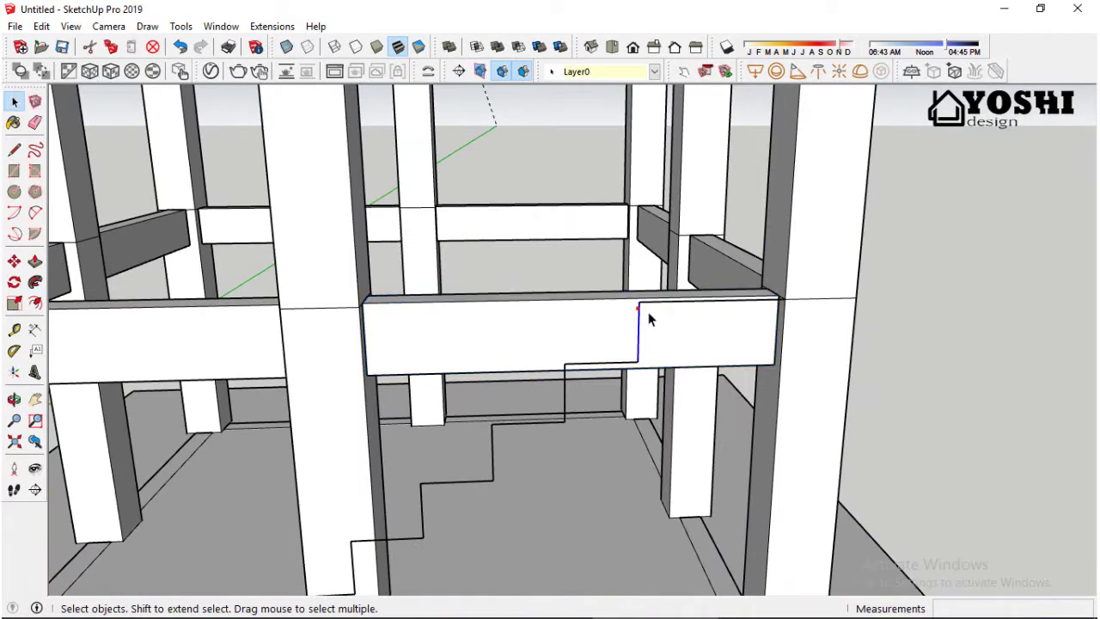
pyautogui.scroll(-2, 650, 318)
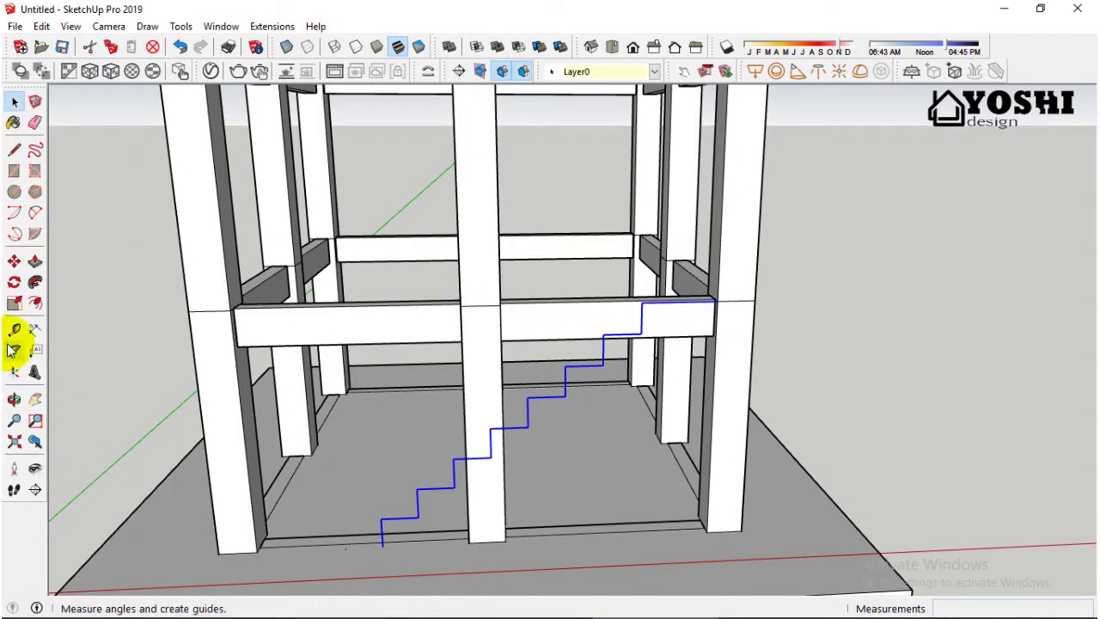
pyautogui.scroll(2, 249, 479)
# Step: Move the stair profile 20 cm along the red axis
pyautogui.press('m')
pyautogui.scroll(-2, 588, 469)
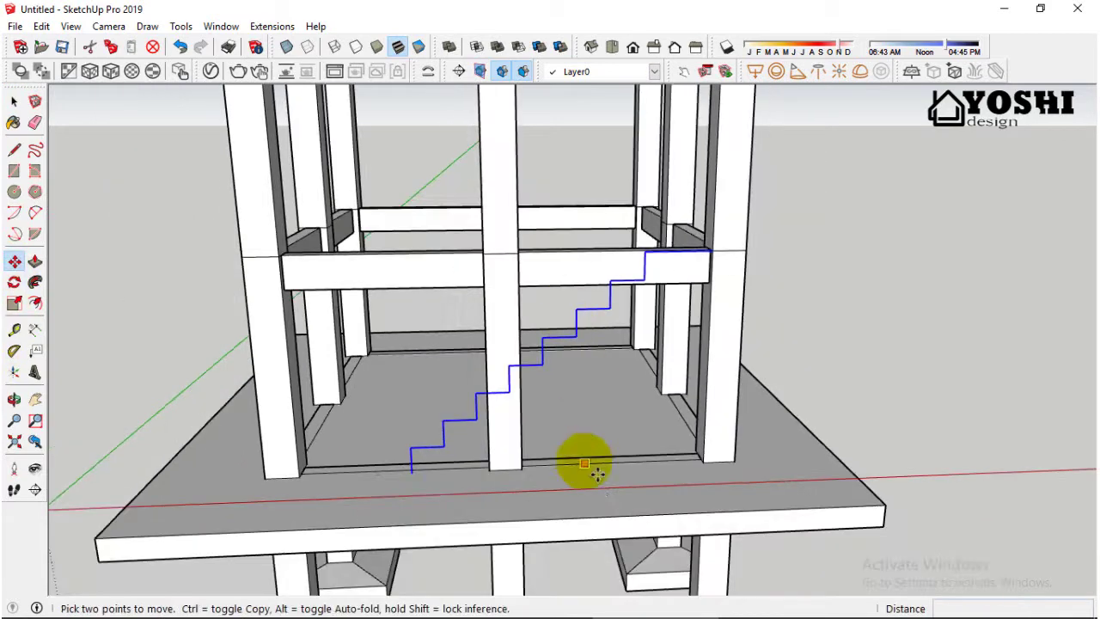
pyautogui.click(597, 471)
pyautogui.click(574, 491)
pyautogui.write('20')
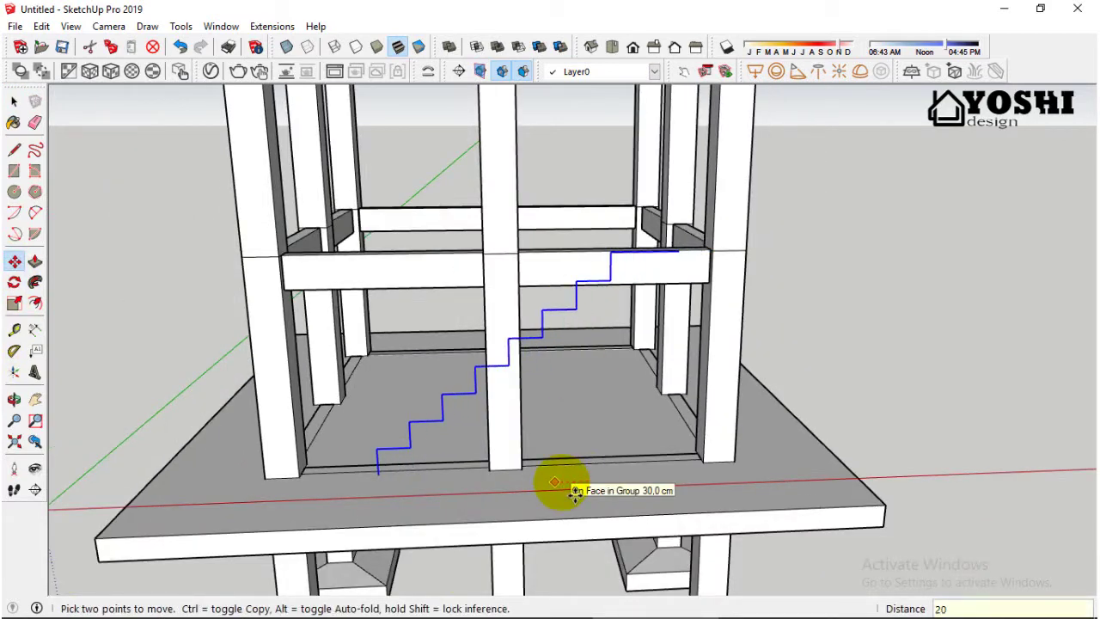
pyautogui.press('Return')
pyautogui.press('r')
pyautogui.press('space')
pyautogui.scroll(2, 372, 495)
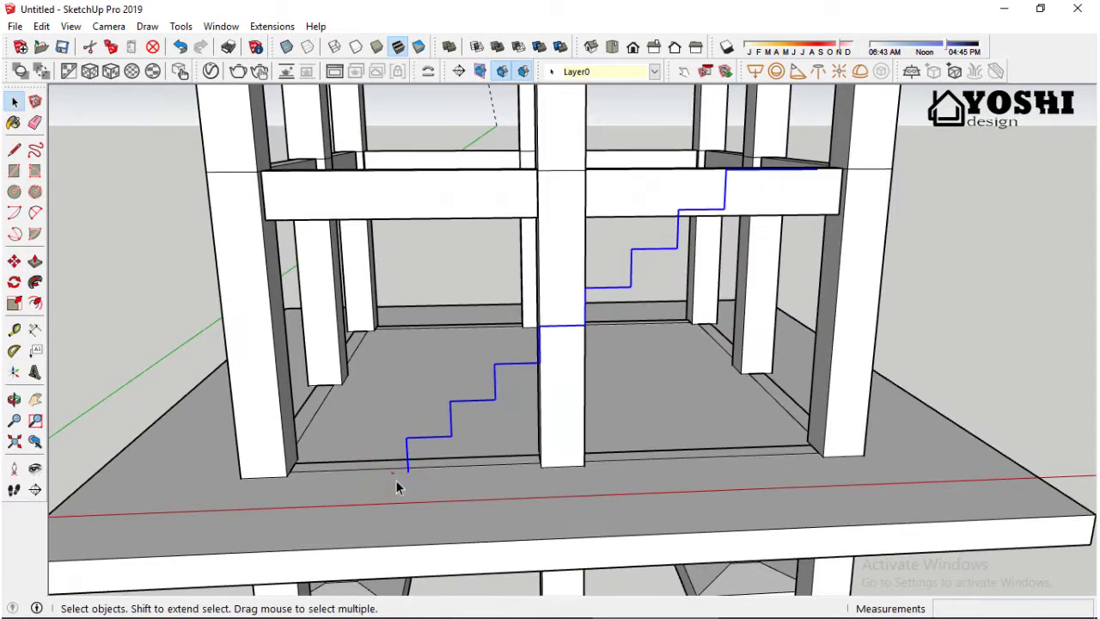
# Step: Deselect the stair profile and start a line at the landing on the right beam
pyautogui.rightClick(396, 483)
pyautogui.click(422, 253)
pyautogui.moveTo(504, 373); pyautogui.dragTo(581, 363, button='middle')
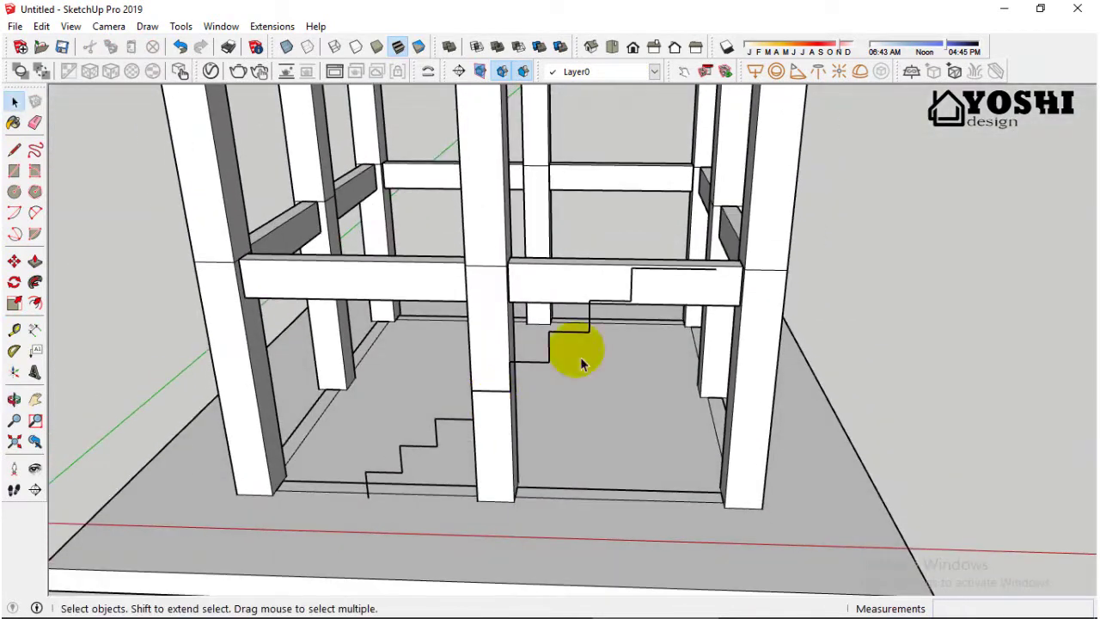
pyautogui.click(14, 150)
pyautogui.scroll(2, 687, 327)
pyautogui.click(728, 247)
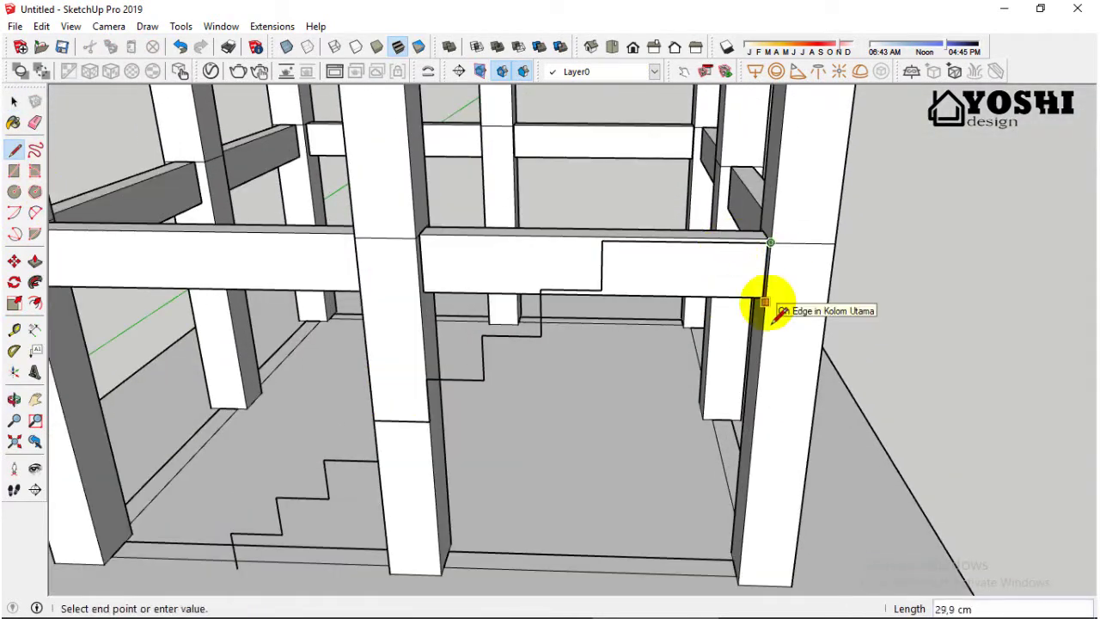
# Step: Place Tape Measure guides parallel to the stair nosings and 15 cm down the beam
pyautogui.click(14, 329)
pyautogui.click(328, 498)
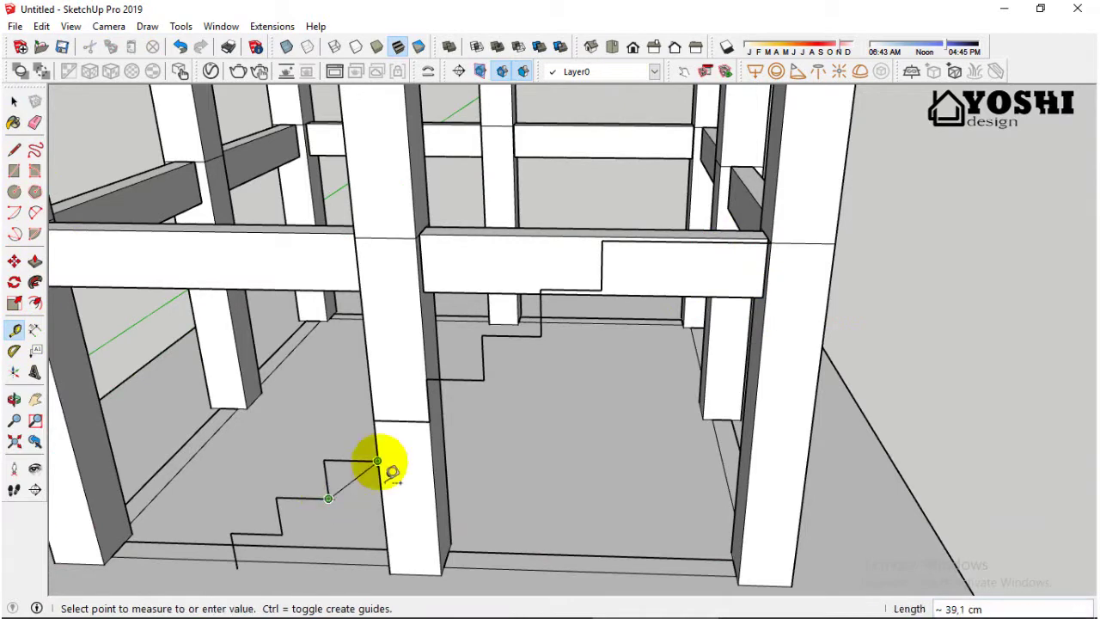
pyautogui.moveTo(381, 467); pyautogui.dragTo(504, 380, button='middle')
pyautogui.click(504, 381)
pyautogui.click(369, 504)
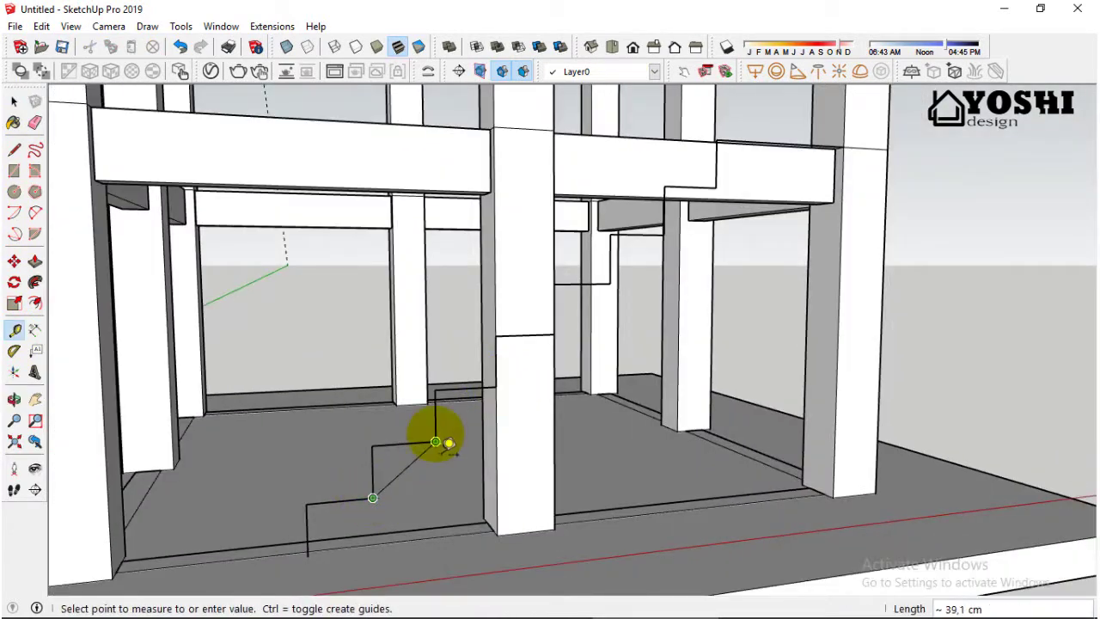
pyautogui.click(437, 437)
pyautogui.moveTo(437, 437); pyautogui.dragTo(343, 424, button='middle')
pyautogui.scroll(2, 343, 424)
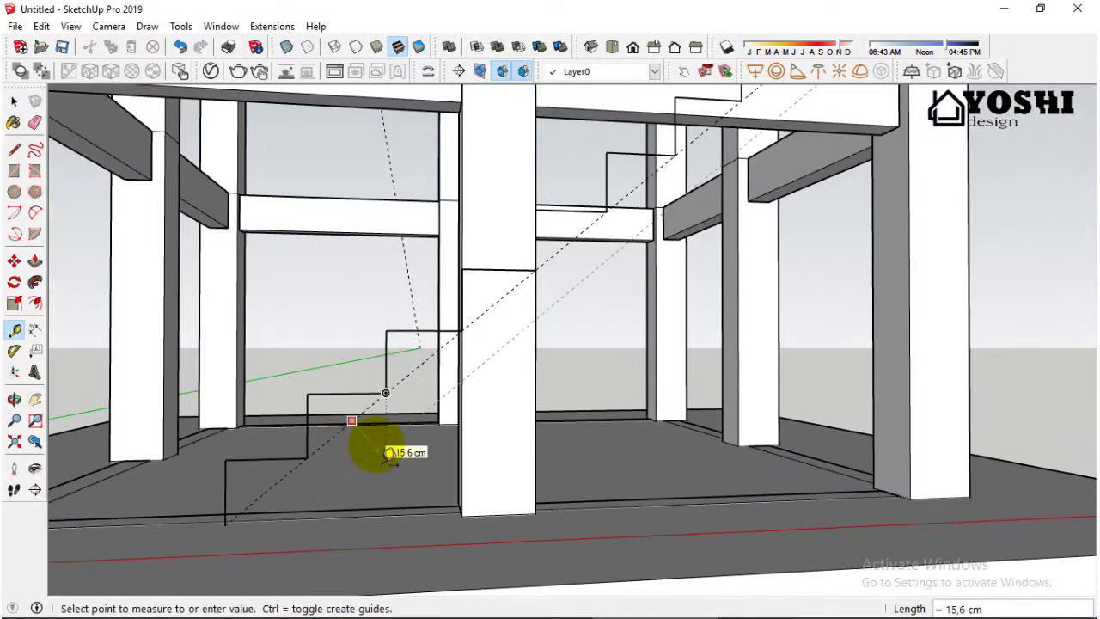
pyautogui.scroll(-3, 390, 453)
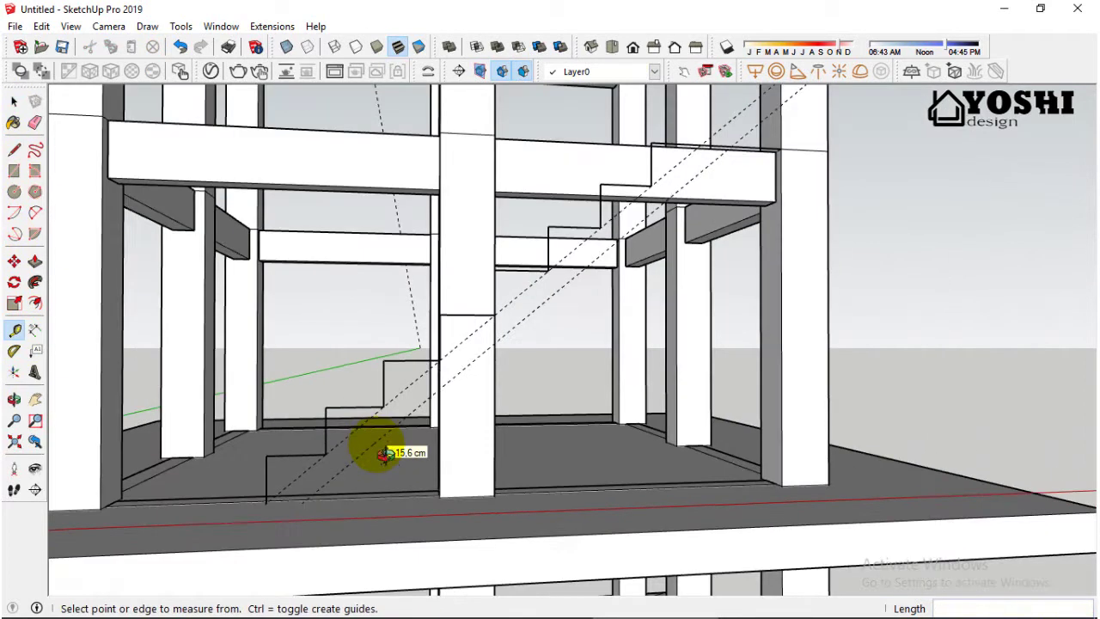
pyautogui.click(14, 329)
pyautogui.scroll(2, 761, 271)
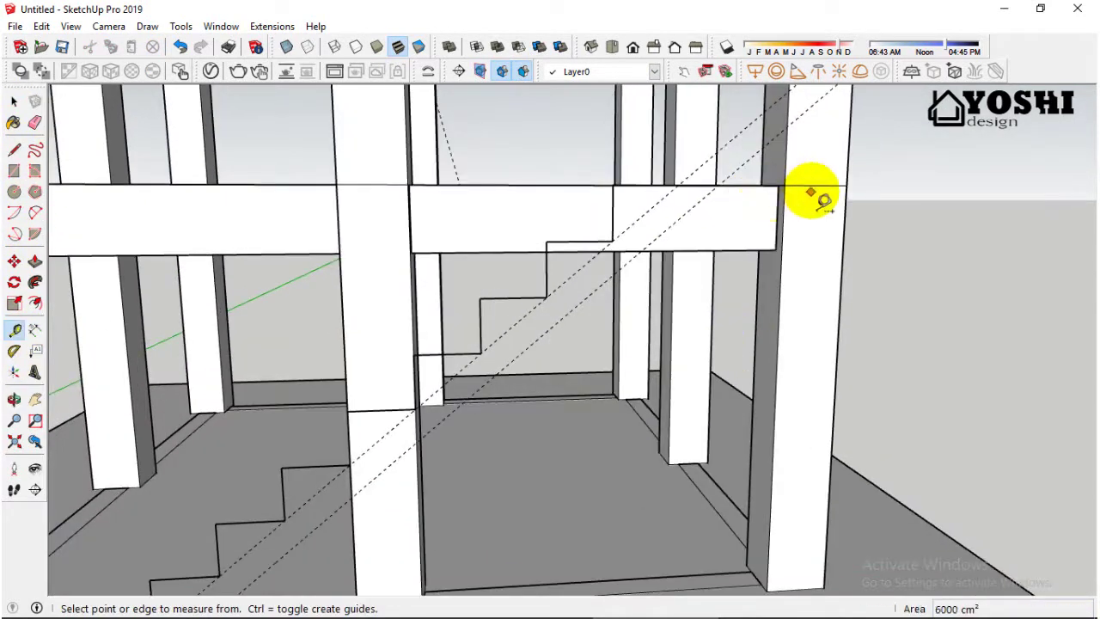
pyautogui.click(810, 188)
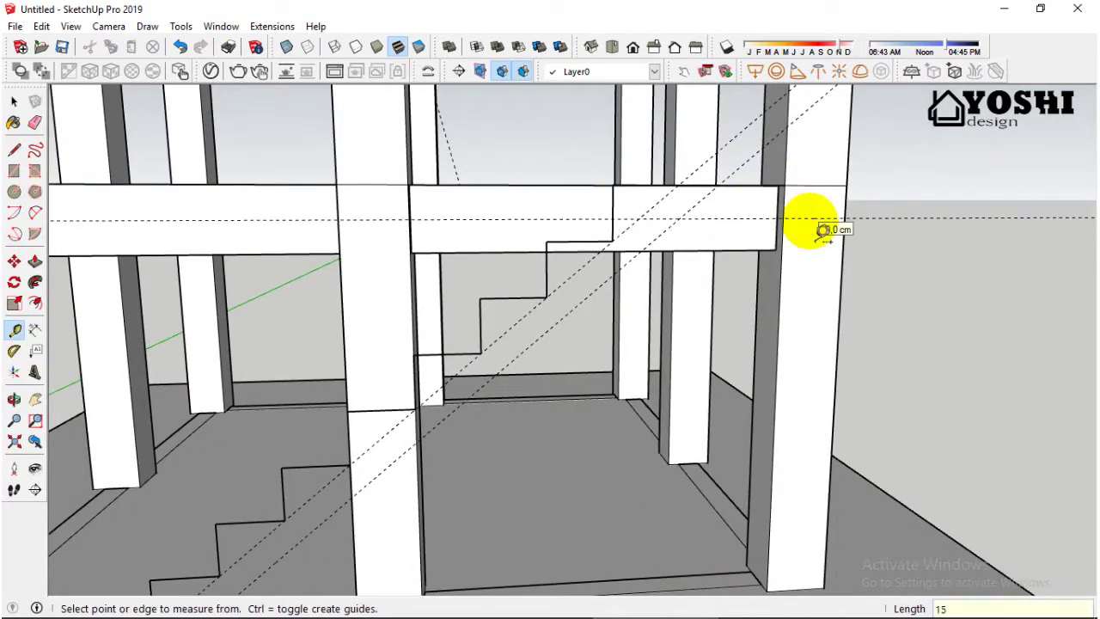
# Step: Draw the sloping underside line from the stair's bottom corner up to the landing
pyautogui.click(14, 150)
pyautogui.scroll(-1, 398, 245)
pyautogui.click(187, 564)
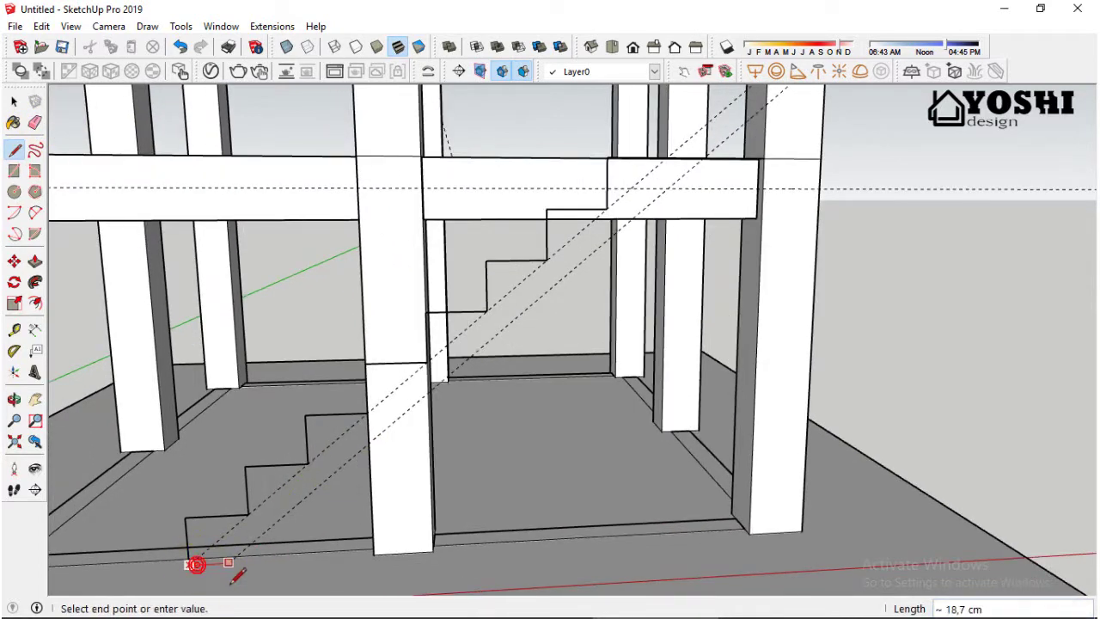
pyautogui.scroll(2, 236, 572)
pyautogui.scroll(2, 595, 268)
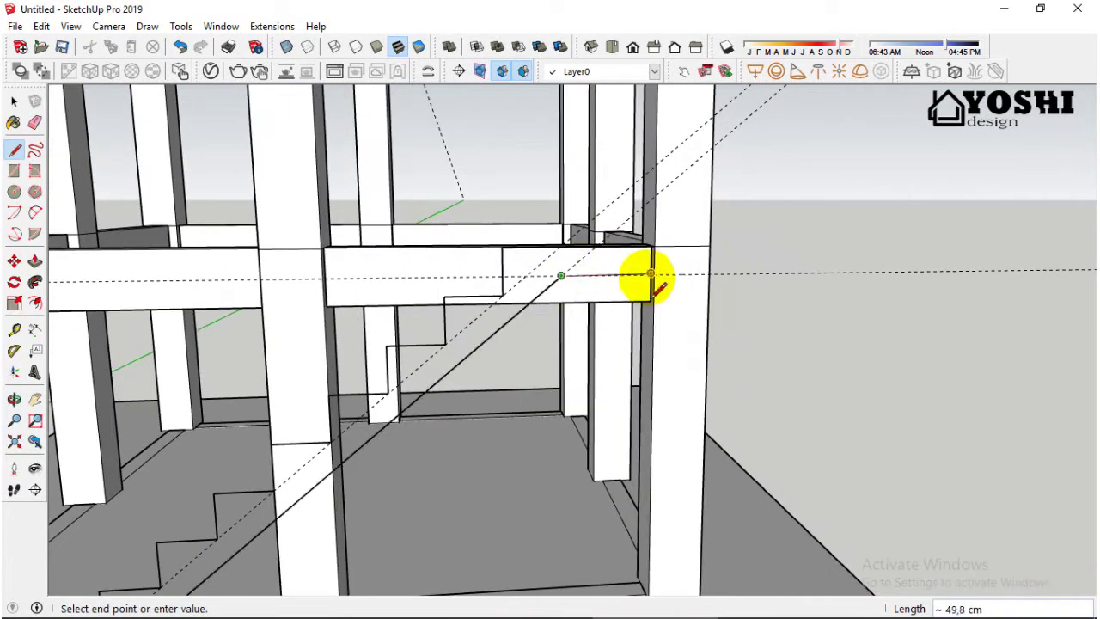
pyautogui.scroll(-3, 654, 273)
# Step: Push/Pull the stair profile face out 80 cm into a solid flight
pyautogui.click(34, 123)
pyautogui.scroll(-1, 748, 240)
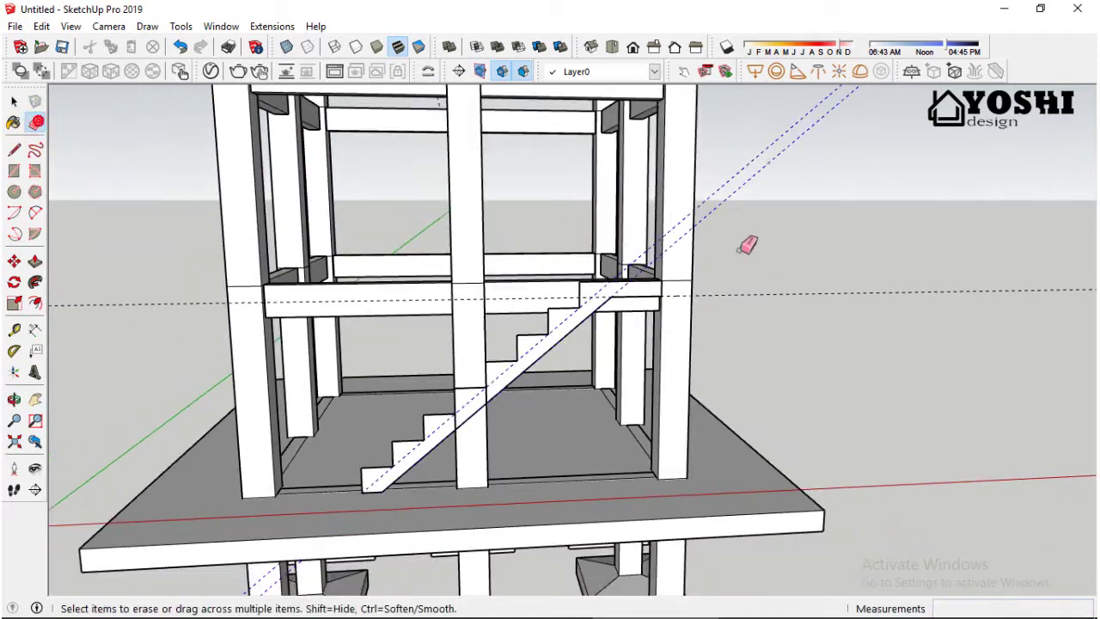
pyautogui.moveTo(834, 290); pyautogui.dragTo(322, 352, button='middle')
pyautogui.click(35, 262)
pyautogui.scroll(1, 536, 344)
pyautogui.click(535, 344)
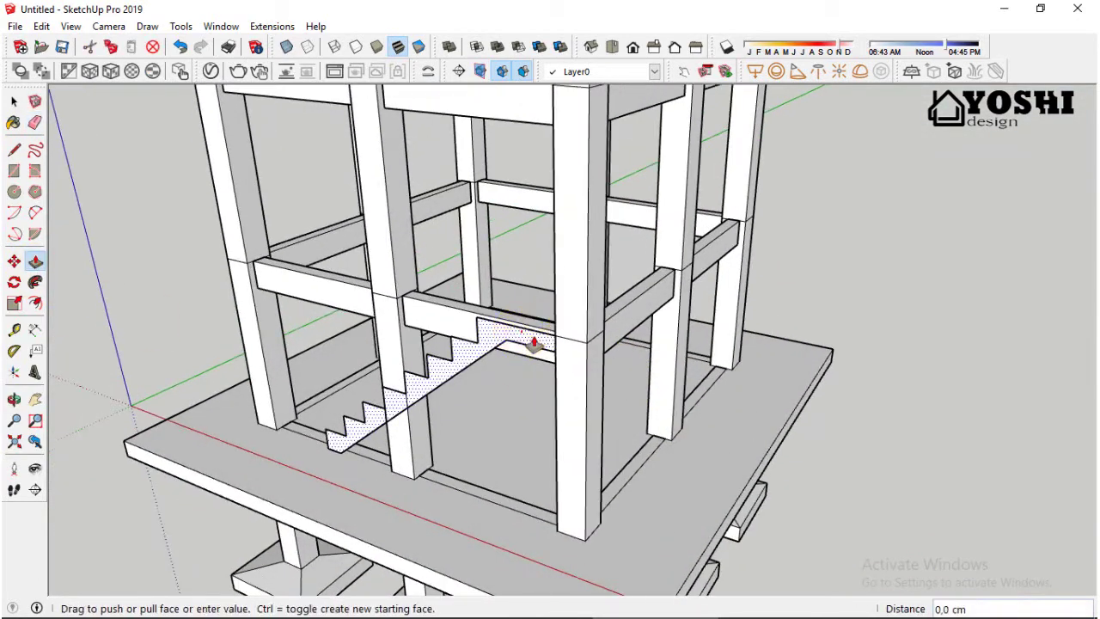
pyautogui.click(634, 289)
pyautogui.moveTo(634, 289); pyautogui.dragTo(258, 215, button='middle')
# Step: Erase leftover edges, select all the stair geometry and make it a group
pyautogui.click(34, 123)
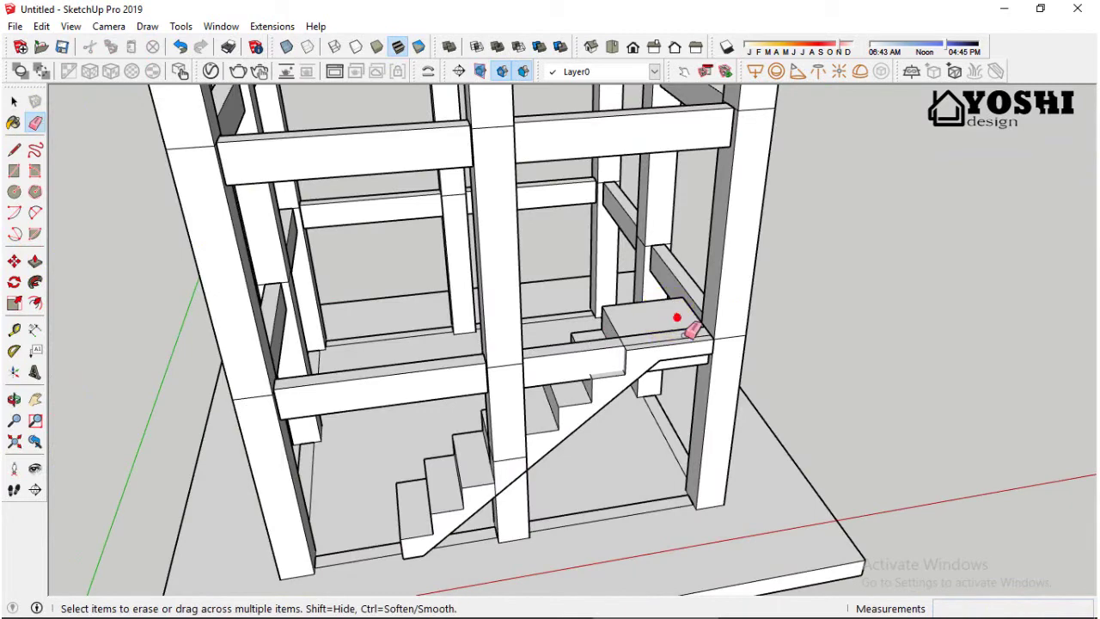
pyautogui.scroll(-1, 670, 325)
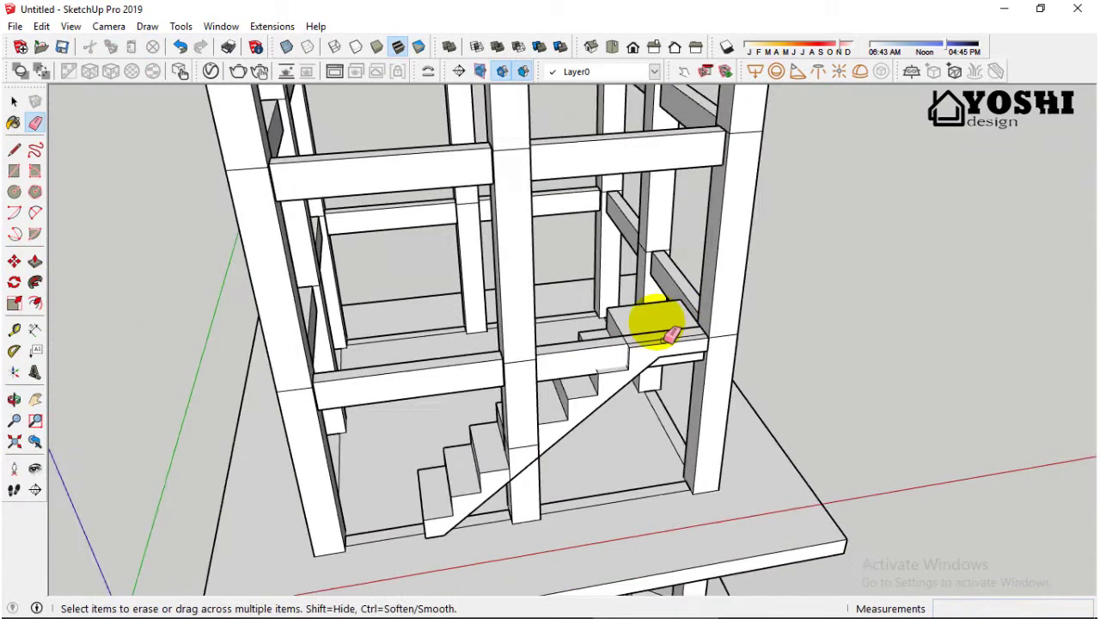
pyautogui.click(14, 101)
pyautogui.scroll(2, 570, 405)
pyautogui.scroll(1, 570, 405)
pyautogui.click(580, 423)
pyautogui.rightClick(580, 423)
pyautogui.click(639, 209)
pyautogui.scroll(-2, 567, 396)
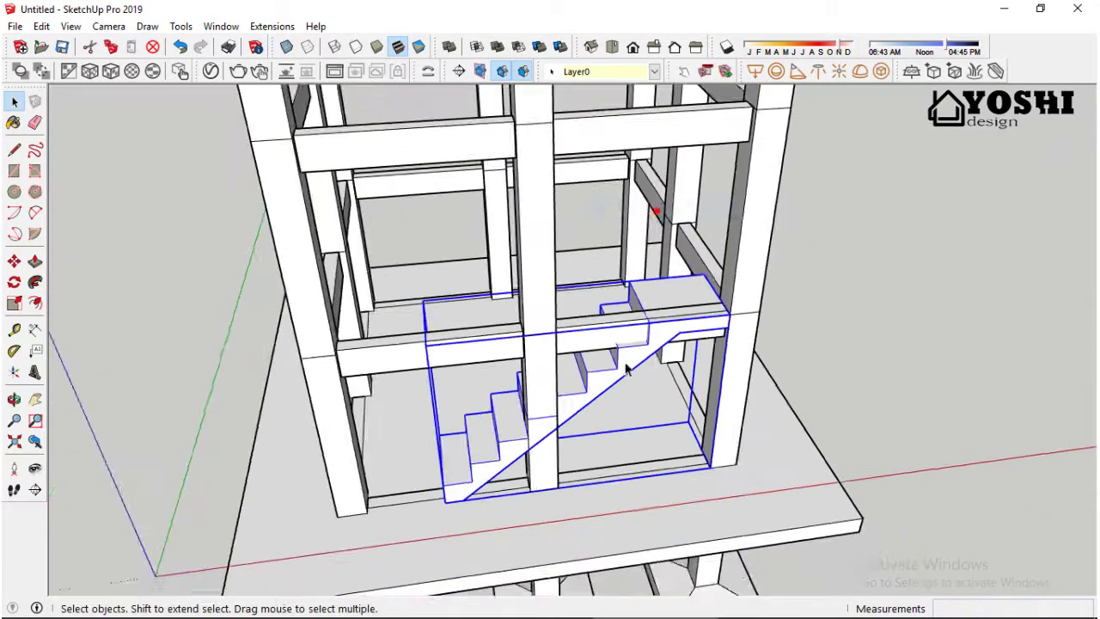
pyautogui.scroll(2, 622, 450)
pyautogui.click(15, 261)
pyautogui.scroll(2, 407, 563)
# Step: Move the stair group out of the tower, 1000 along the red axis
pyautogui.click(401, 555)
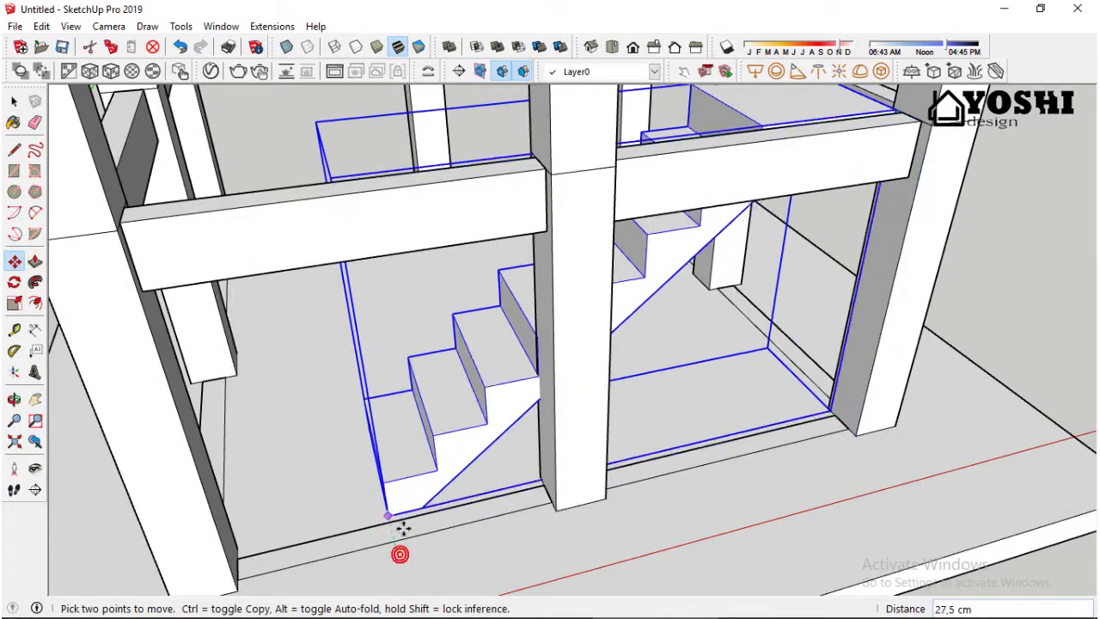
pyautogui.scroll(3, 401, 533)
pyautogui.scroll(1, 541, 393)
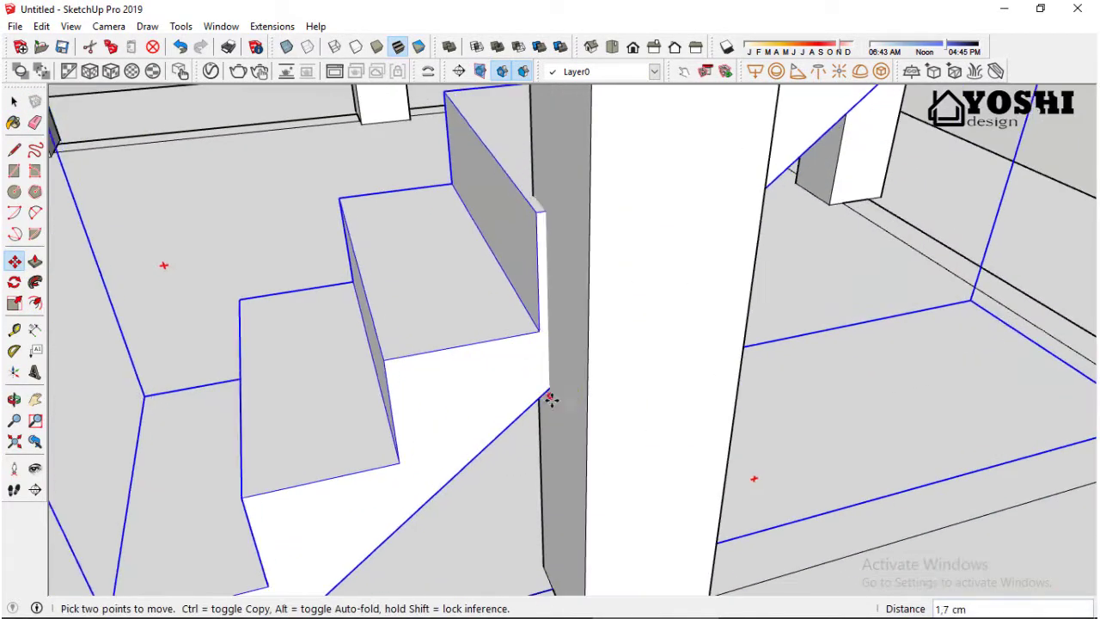
pyautogui.click(571, 404)
pyautogui.scroll(-5, 712, 380)
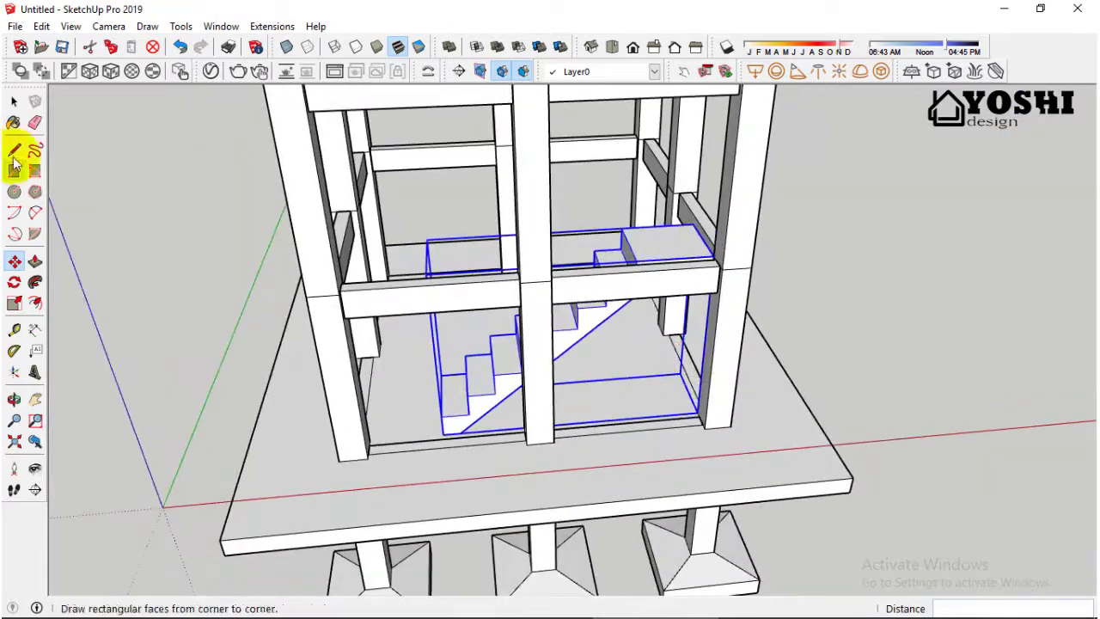
pyautogui.click(13, 102)
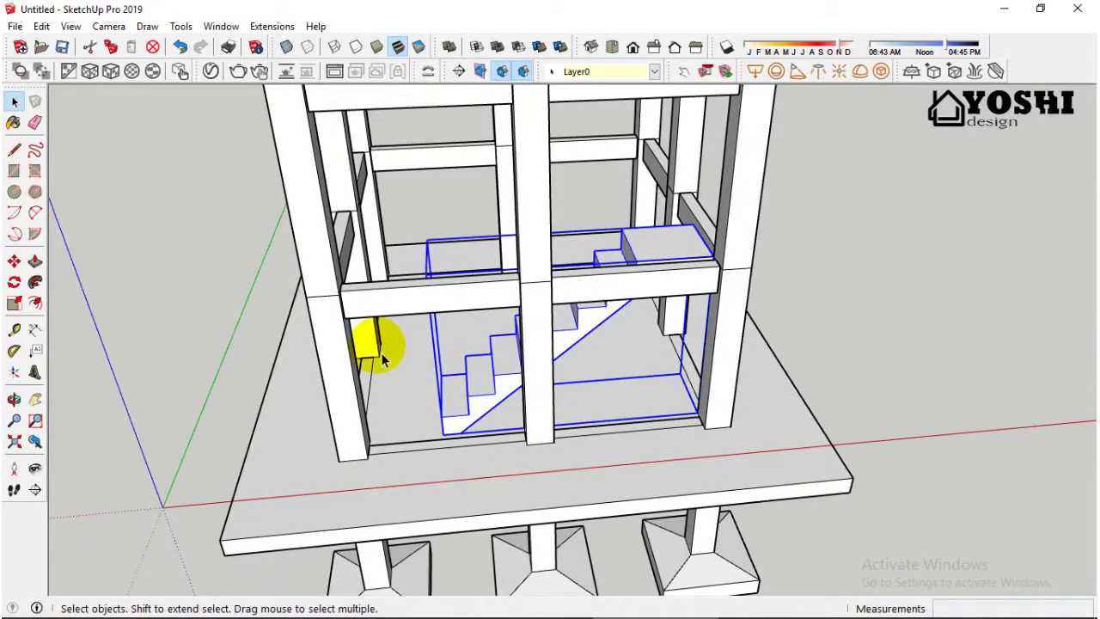
pyautogui.press('m')
pyautogui.scroll(-5, 481, 430)
pyautogui.click(580, 498)
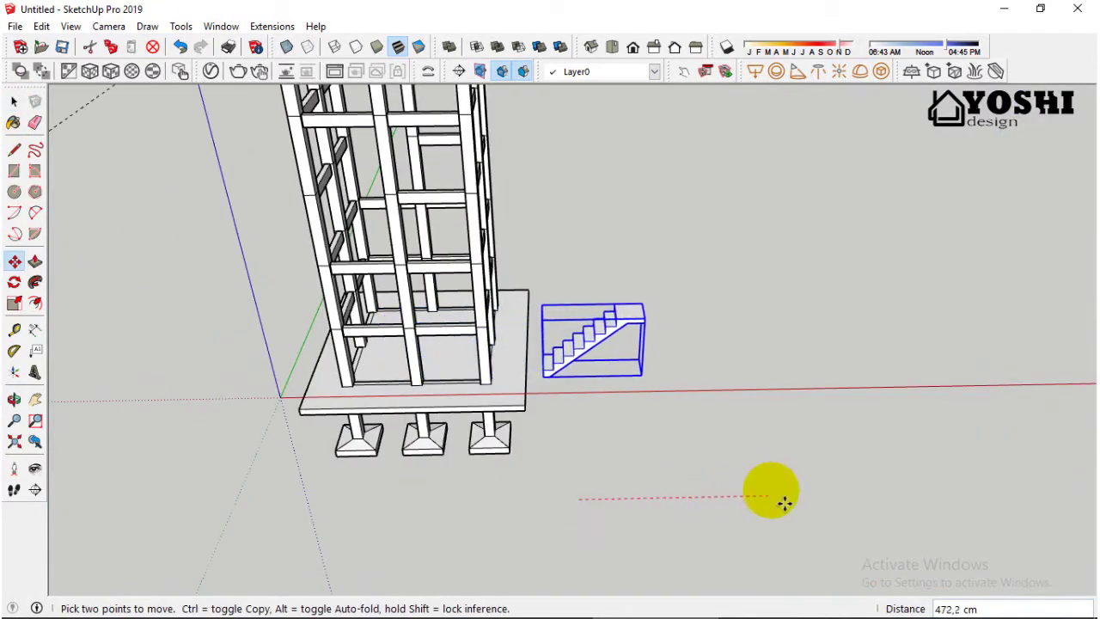
pyautogui.press('Return')
pyautogui.moveTo(786, 501); pyautogui.dragTo(652, 488, button='middle')
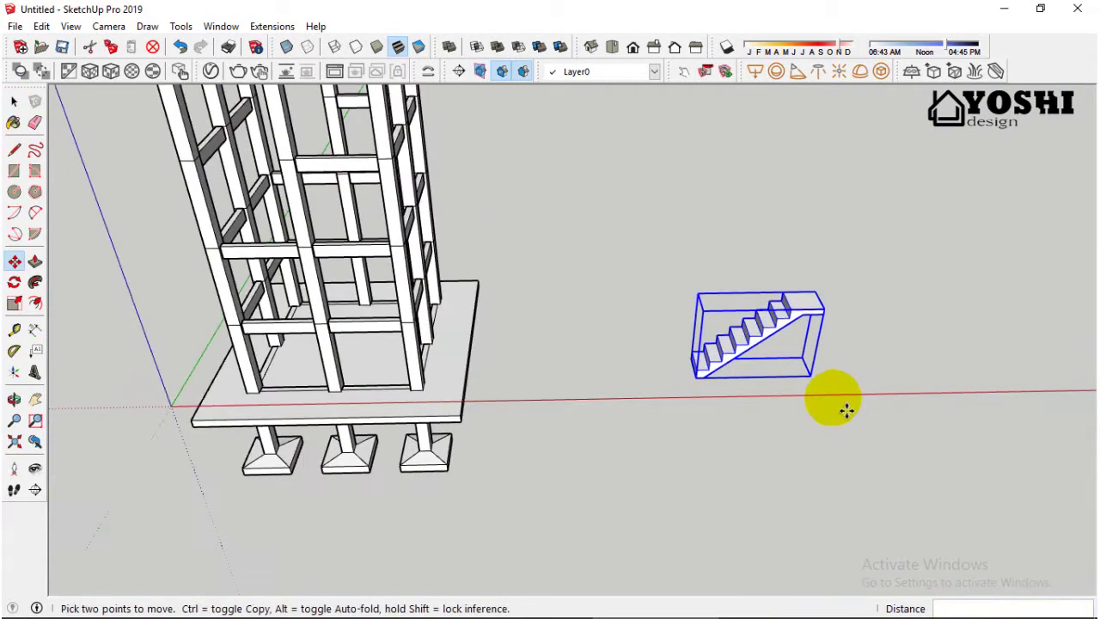
# Step: Copy the stair group and mirror the copy with Scale -1 on the red axis
pyautogui.click(667, 484)
pyautogui.press('ctrl')
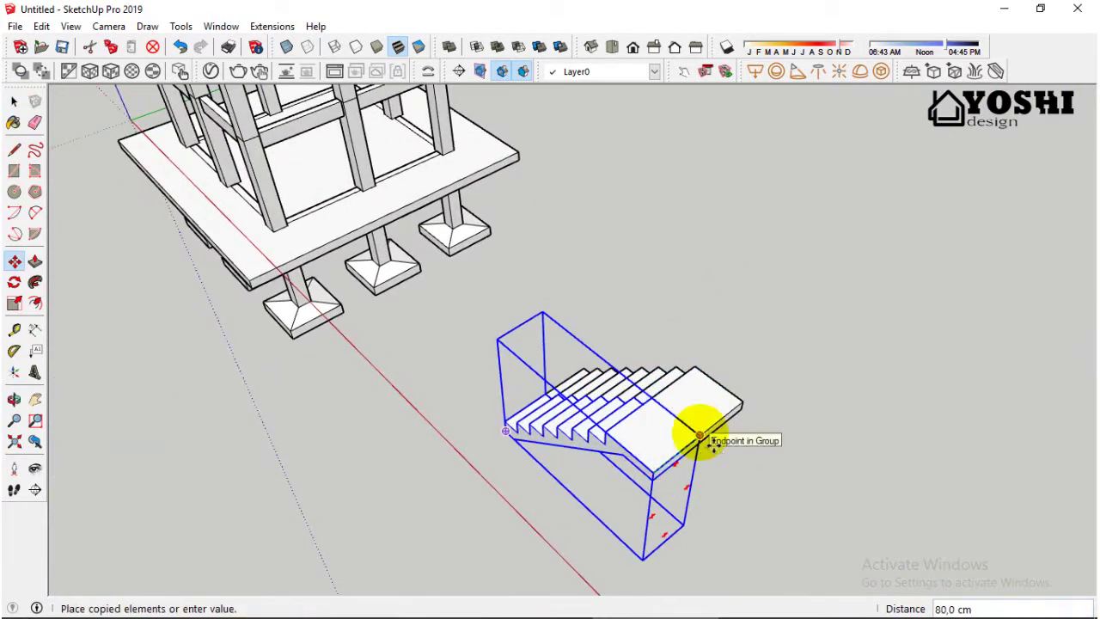
pyautogui.moveTo(704, 435); pyautogui.dragTo(713, 444, button='middle')
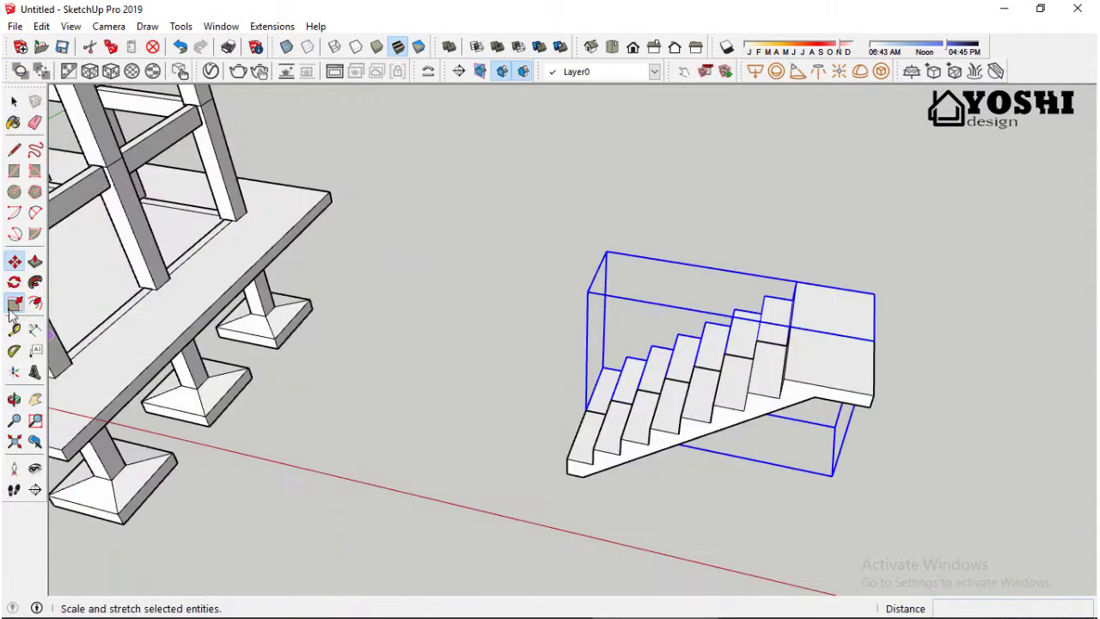
pyautogui.click(15, 303)
pyautogui.moveTo(593, 370)
pyautogui.mouseDown()
pyautogui.moveTo(967, 393)
pyautogui.moveTo(897, 381)
pyautogui.mouseUp()
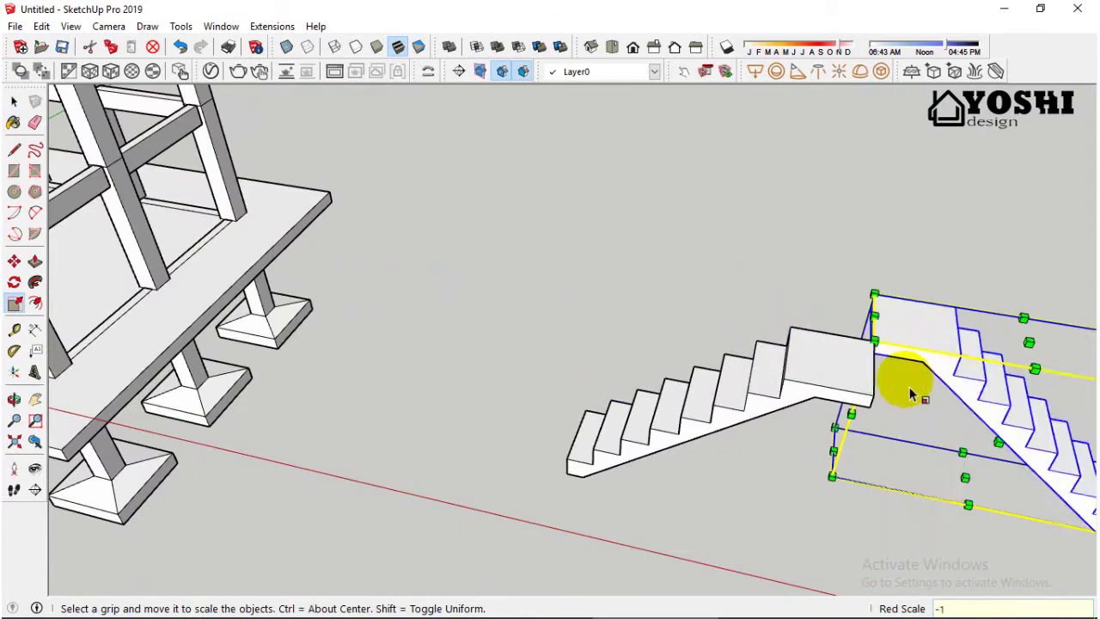
pyautogui.moveTo(896, 381); pyautogui.dragTo(602, 343, button='middle')
# Step: Move the mirrored flight over to the first flight's landing
pyautogui.click(15, 261)
pyautogui.moveTo(429, 386); pyautogui.dragTo(819, 486, button='middle')
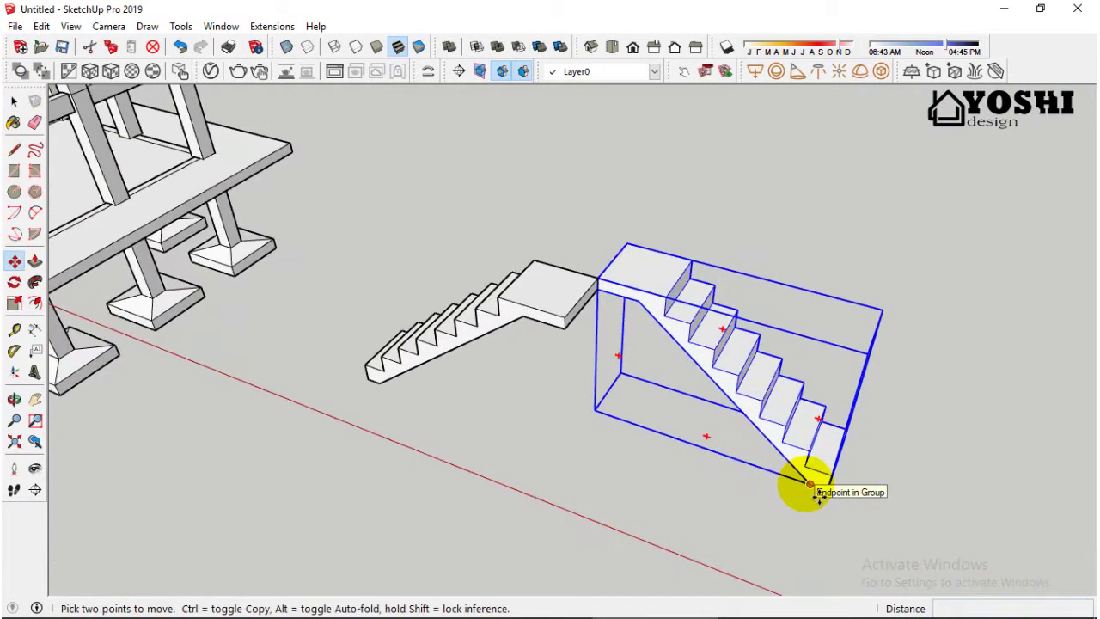
pyautogui.moveTo(819, 486); pyautogui.dragTo(548, 269)
pyautogui.scroll(2, 548, 269)
# Step: Orbit around both flights to check the mirrored flight meets the landing joint
pyautogui.moveTo(530, 257)
pyautogui.mouseDown(button='middle')
pyautogui.moveTo(540, 300)
pyautogui.moveTo(385, 316)
pyautogui.moveTo(510, 233)
pyautogui.moveTo(700, 315)
pyautogui.mouseUp(button='middle')
pyautogui.scroll(3, 668, 275)
pyautogui.scroll(3, 697, 271)
pyautogui.moveTo(696, 270)
pyautogui.mouseDown(button='middle')
pyautogui.moveTo(663, 253)
pyautogui.moveTo(671, 230)
pyautogui.mouseUp(button='middle')
pyautogui.scroll(2, 661, 232)
pyautogui.scroll(2, 644, 220)
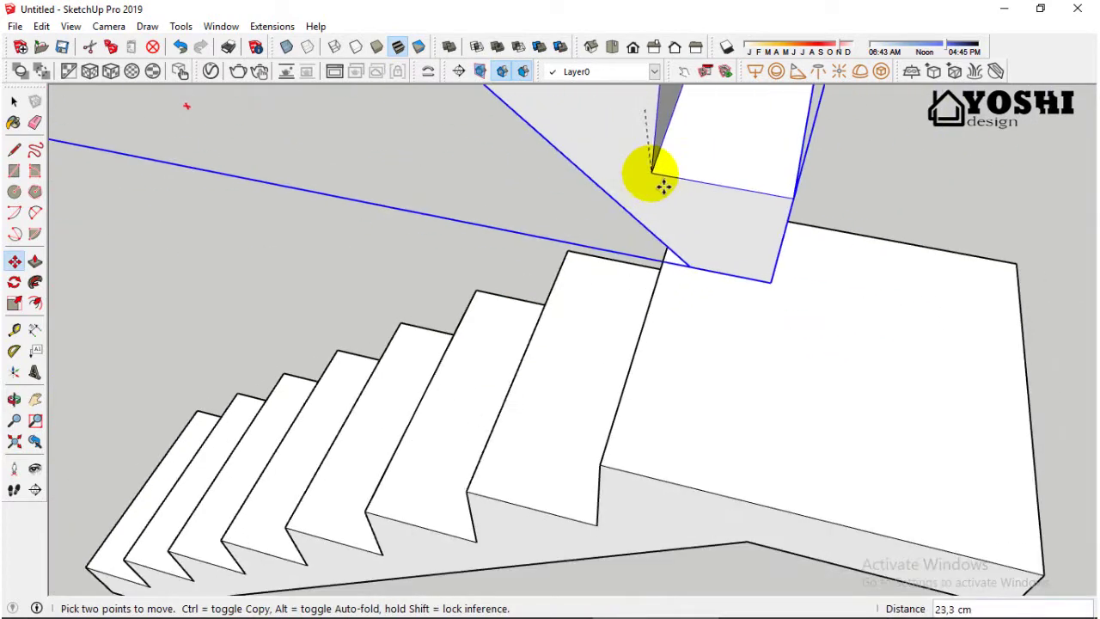
pyautogui.moveTo(665, 186); pyautogui.dragTo(633, 201, button='middle')
pyautogui.scroll(-2, 668, 184)
pyautogui.scroll(2, 681, 185)
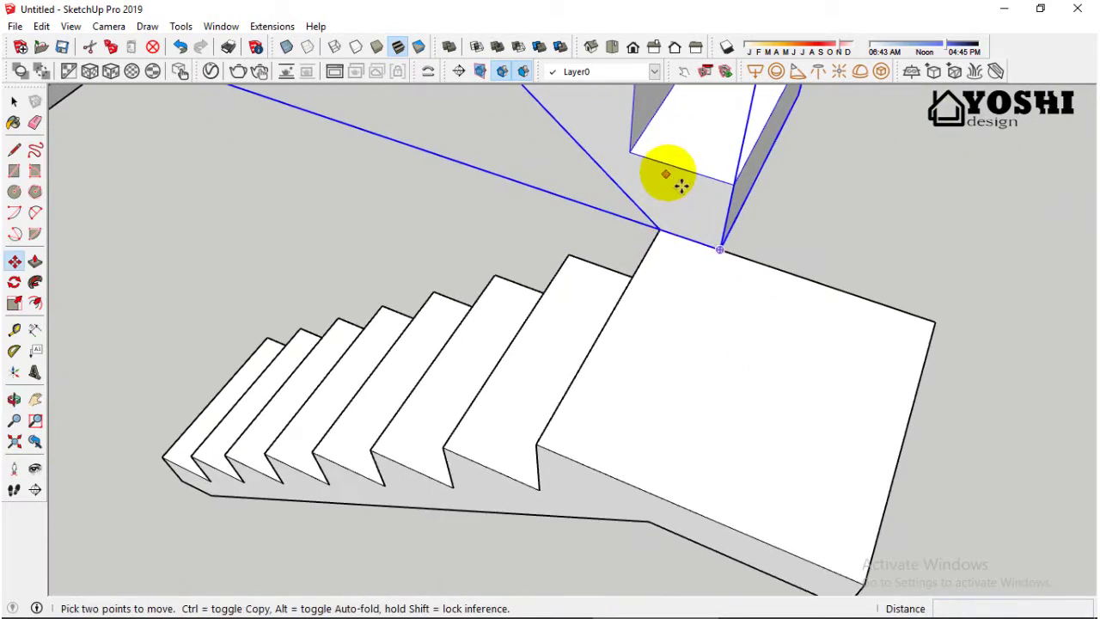
pyautogui.moveTo(702, 205); pyautogui.dragTo(737, 226, button='middle')
pyautogui.scroll(-3, 675, 232)
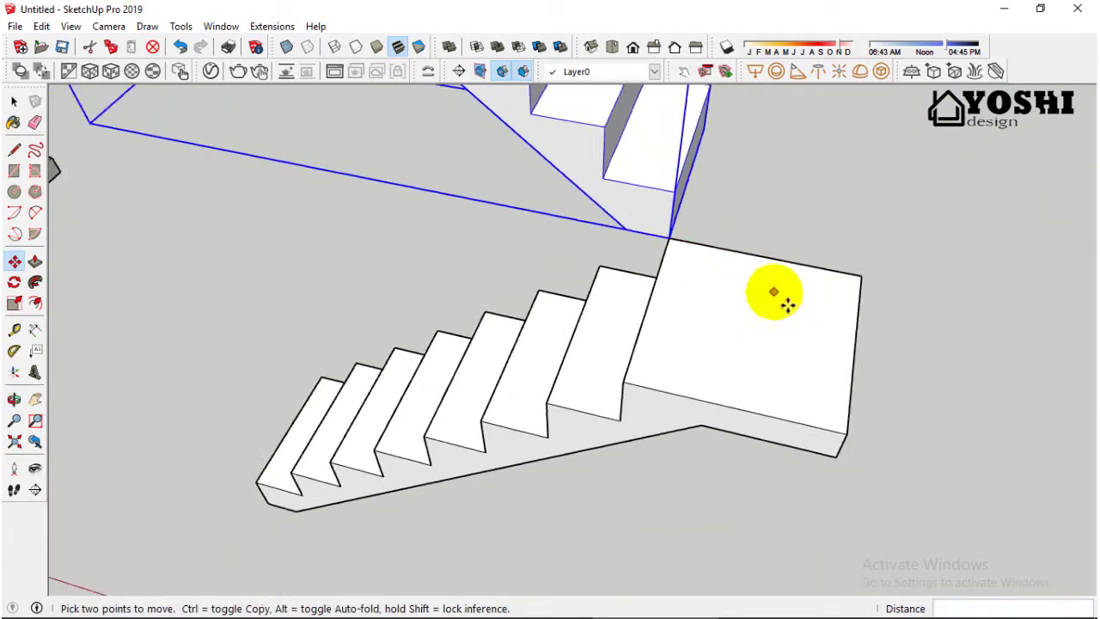
pyautogui.moveTo(776, 295); pyautogui.dragTo(309, 263, button='middle')
# Step: Push the landing slab's side face out 80 cm so it spans both flights
pyautogui.moveTo(486, 308); pyautogui.dragTo(104, 258, button='middle')
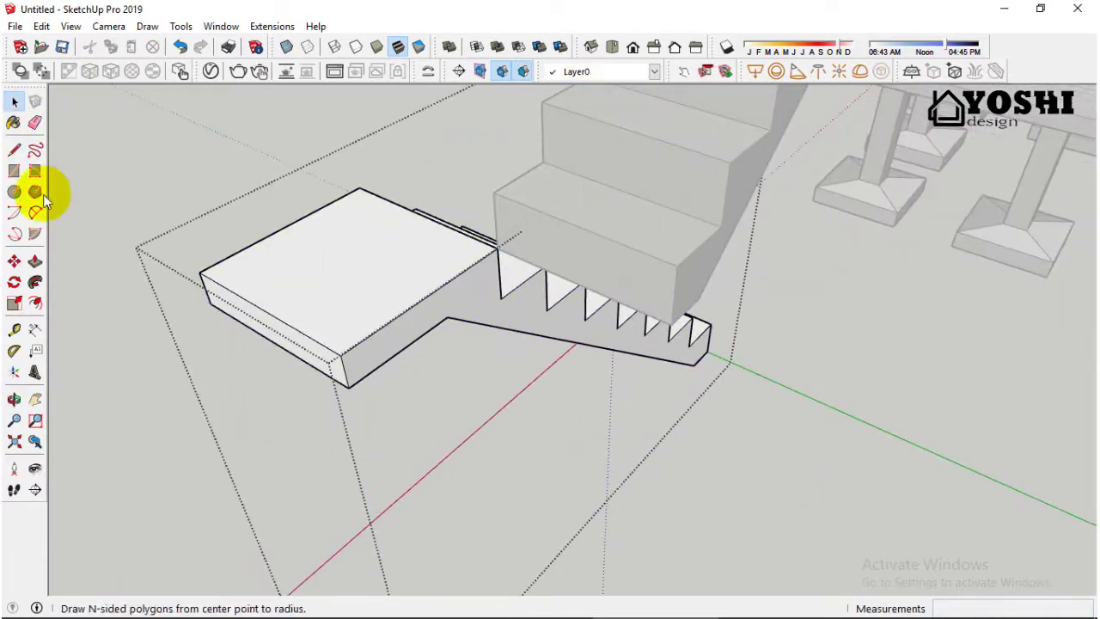
pyautogui.click(14, 149)
pyautogui.scroll(2, 461, 305)
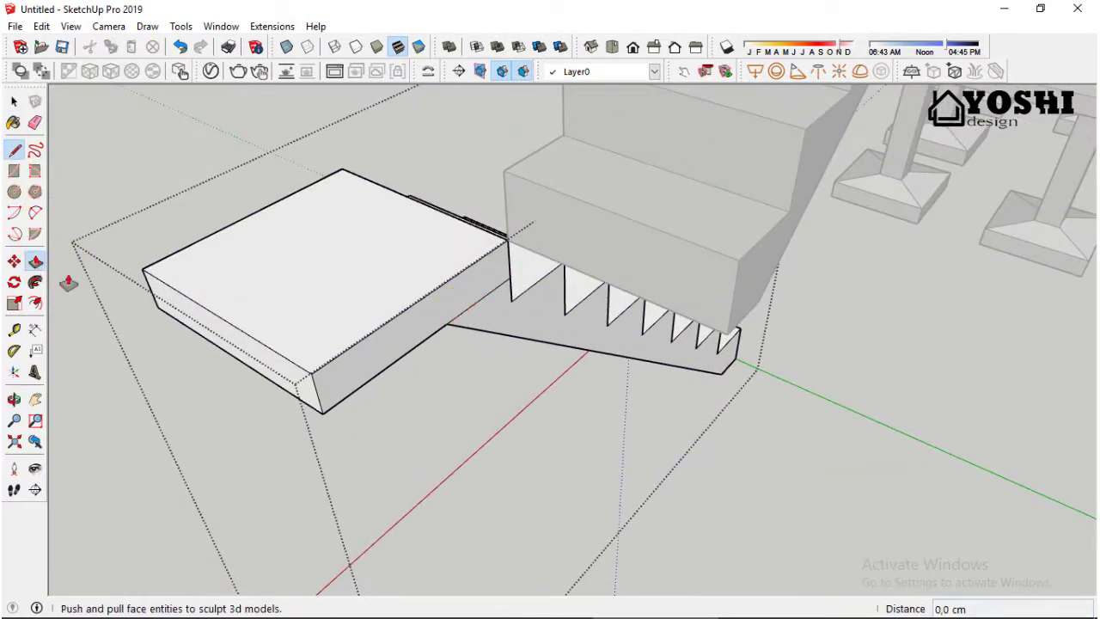
pyautogui.moveTo(422, 331); pyautogui.dragTo(659, 283)
pyautogui.moveTo(659, 283)
pyautogui.mouseDown(button='middle')
pyautogui.moveTo(469, 287)
pyautogui.moveTo(435, 143)
pyautogui.moveTo(567, 177)
pyautogui.mouseUp(button='middle')
pyautogui.click(14, 101)
pyautogui.moveTo(429, 207)
pyautogui.mouseDown(button='middle')
pyautogui.moveTo(491, 209)
pyautogui.moveTo(442, 147)
pyautogui.moveTo(479, 233)
pyautogui.moveTo(713, 250)
pyautogui.moveTo(582, 155)
pyautogui.moveTo(441, 240)
pyautogui.moveTo(386, 204)
pyautogui.moveTo(650, 251)
pyautogui.moveTo(606, 324)
pyautogui.moveTo(477, 258)
pyautogui.moveTo(481, 128)
pyautogui.mouseUp(button='middle')
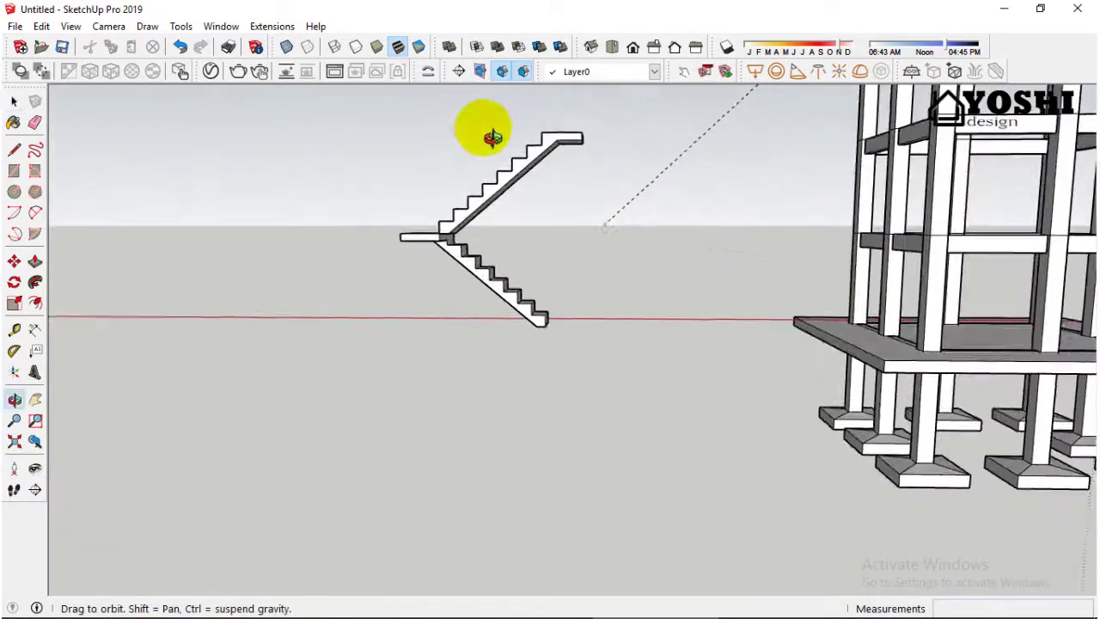
# Step: Start a line at the corner where the upper flight meets the landing
pyautogui.scroll(3, 450, 226)
pyautogui.scroll(2, 449, 226)
pyautogui.scroll(2, 117, 250)
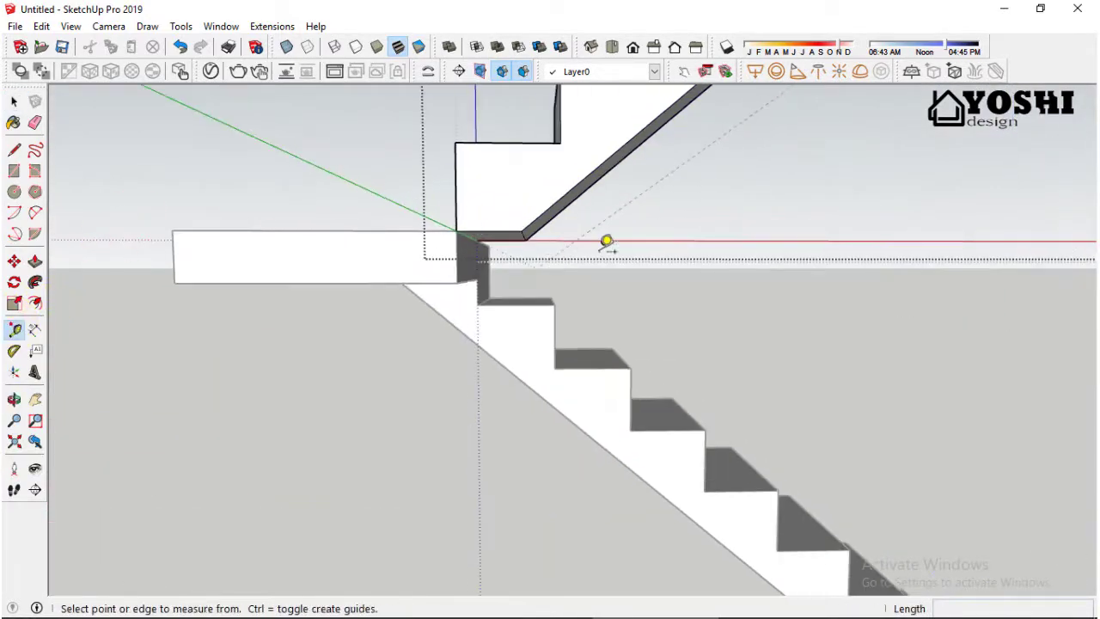
pyautogui.moveTo(587, 201)
pyautogui.mouseDown(button='middle')
pyautogui.moveTo(596, 203)
pyautogui.moveTo(534, 225)
pyautogui.mouseUp(button='middle')
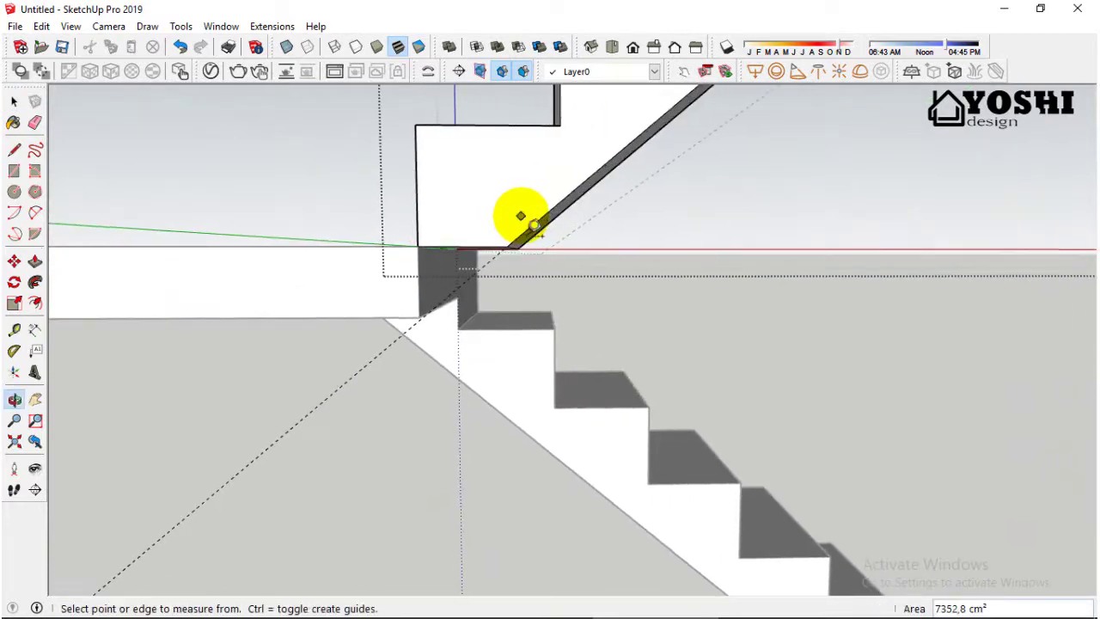
pyautogui.click(14, 158)
pyautogui.click(504, 247)
pyautogui.scroll(2, 413, 332)
pyautogui.scroll(2, 422, 319)
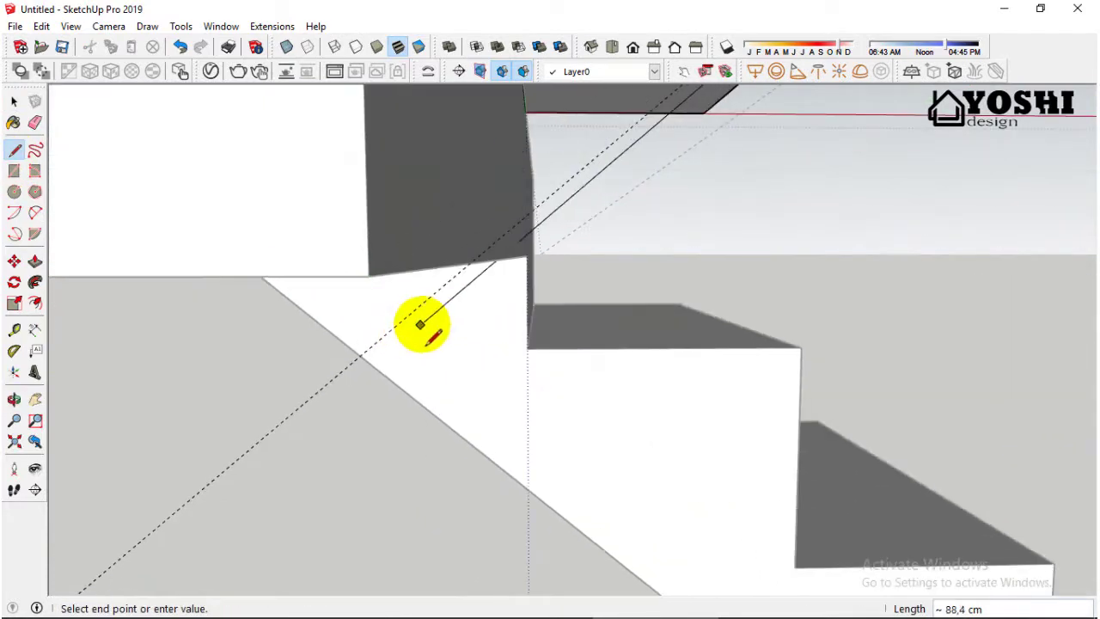
pyautogui.scroll(2, 427, 337)
pyautogui.scroll(-2, 427, 335)
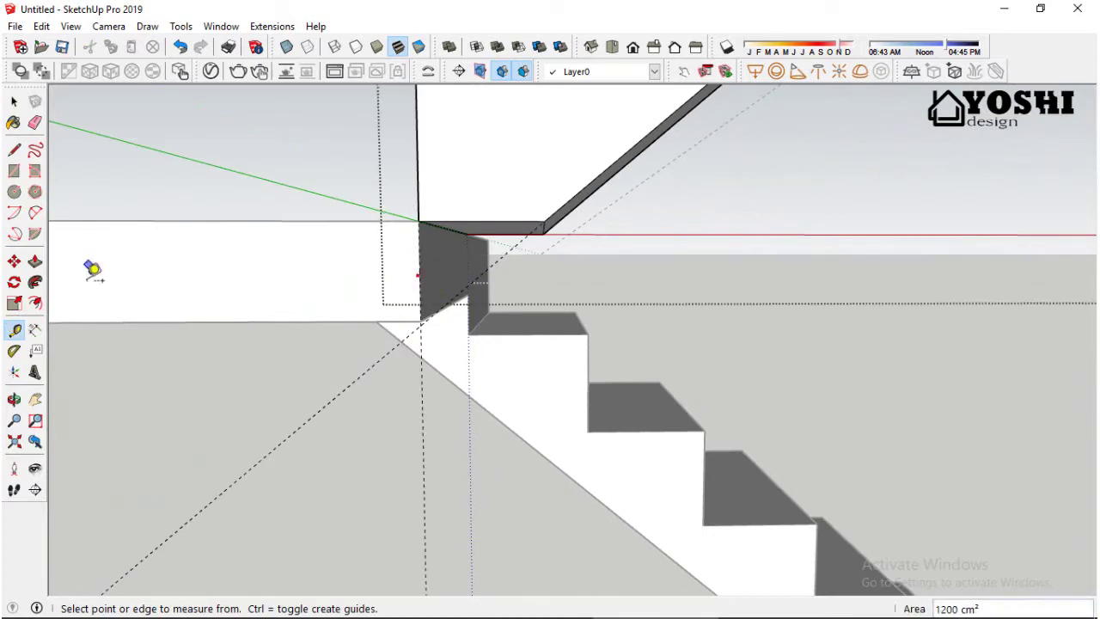
pyautogui.moveTo(423, 324)
pyautogui.mouseDown(button='middle')
pyautogui.moveTo(424, 351)
pyautogui.moveTo(405, 331)
pyautogui.moveTo(418, 348)
pyautogui.moveTo(464, 351)
pyautogui.mouseUp(button='middle')
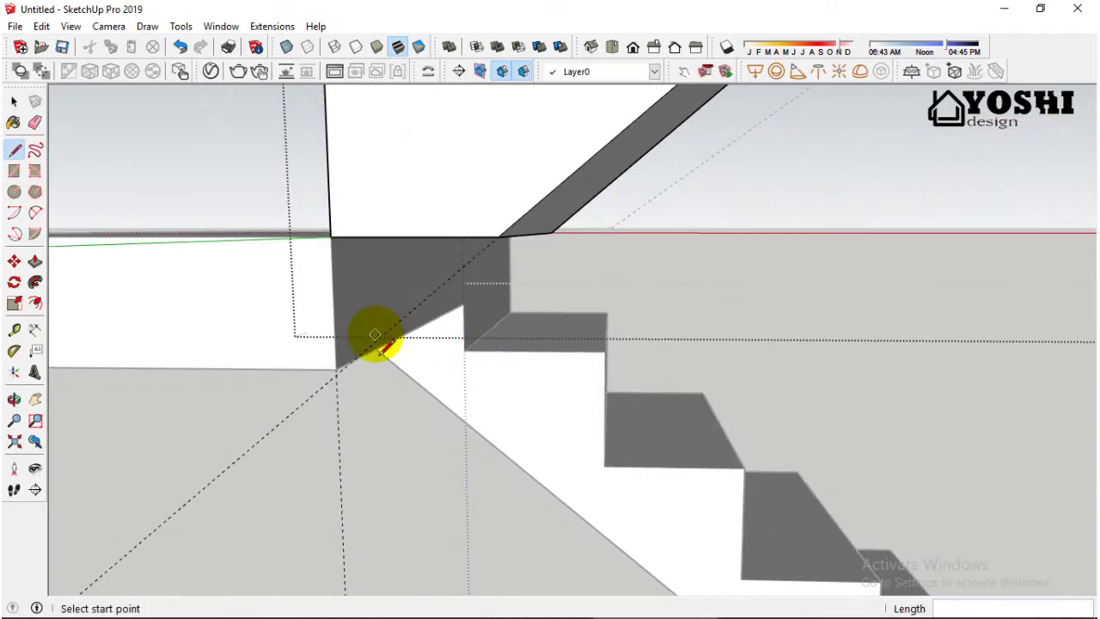
# Step: Place a guide and draw the line that closes the triangular wedge face under the landing
pyautogui.click(35, 328)
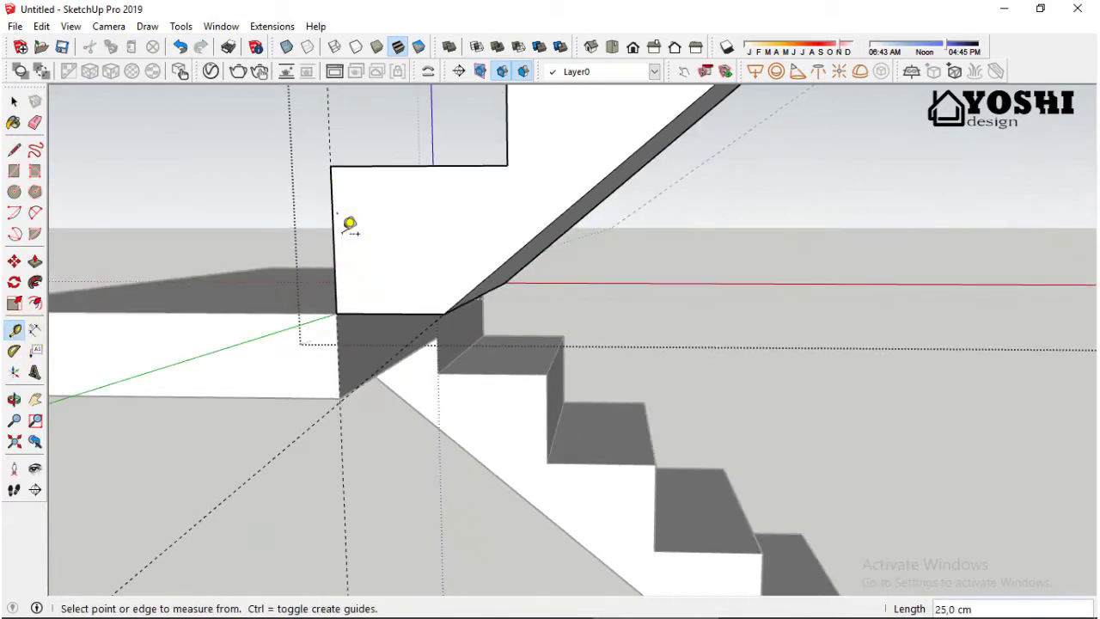
pyautogui.moveTo(350, 225); pyautogui.dragTo(346, 415, button='middle')
pyautogui.click(529, 285)
pyautogui.scroll(2, 537, 307)
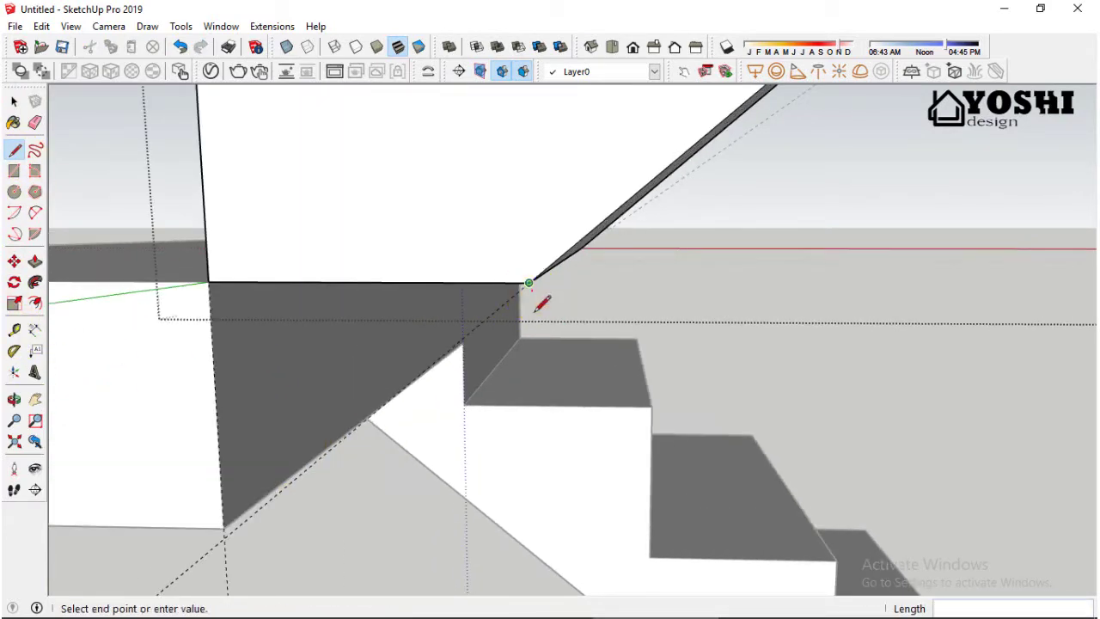
pyautogui.click(224, 307)
pyautogui.moveTo(301, 373); pyautogui.dragTo(373, 363, button='middle')
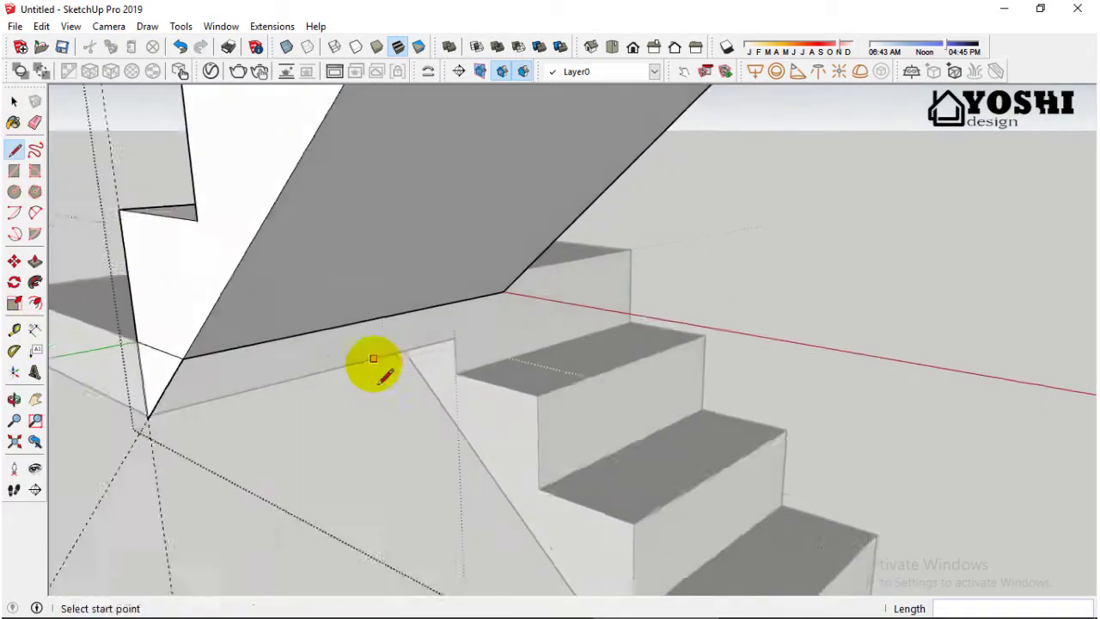
# Step: Push/Pull the wedge face across the 80 cm stair width
pyautogui.click(35, 262)
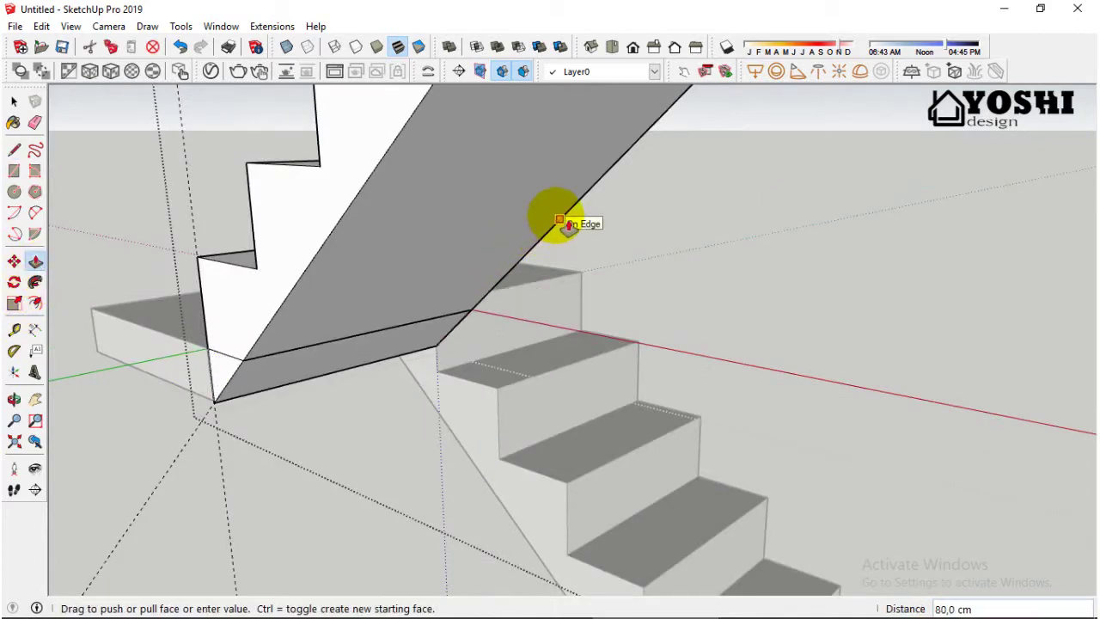
pyautogui.moveTo(303, 369); pyautogui.dragTo(388, 415, button='middle')
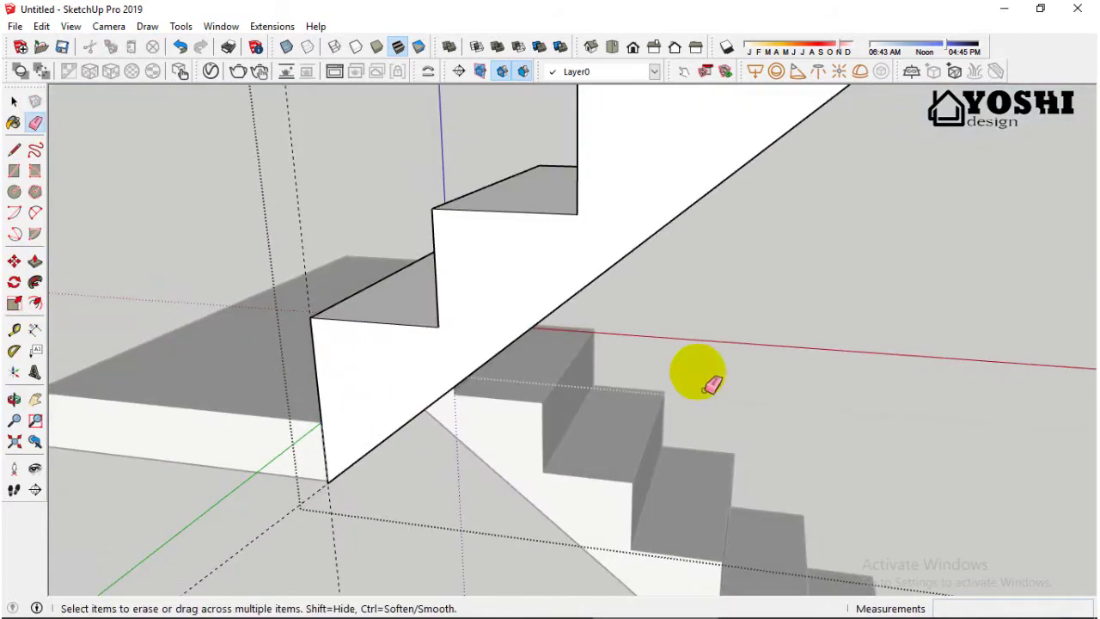
pyautogui.moveTo(712, 384)
pyautogui.mouseDown(button='middle')
pyautogui.moveTo(577, 300)
pyautogui.moveTo(419, 303)
pyautogui.moveTo(638, 484)
pyautogui.moveTo(183, 243)
pyautogui.mouseUp(button='middle')
# Step: Select the landing's bottom face and bottom edge from below
pyautogui.scroll(3, 685, 322)
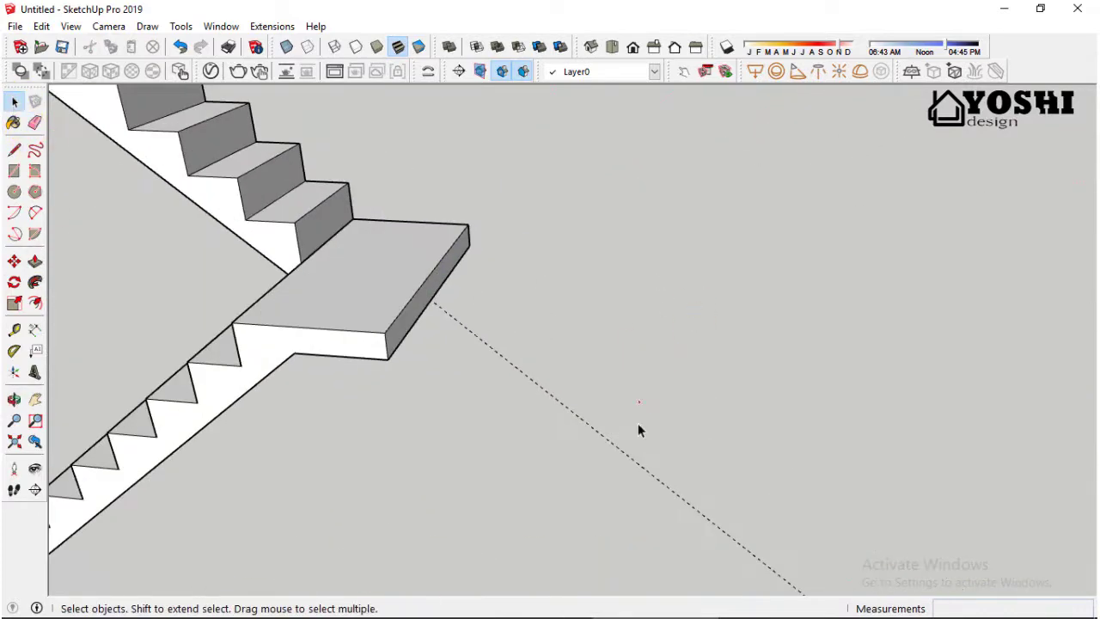
pyautogui.scroll(-2, 660, 484)
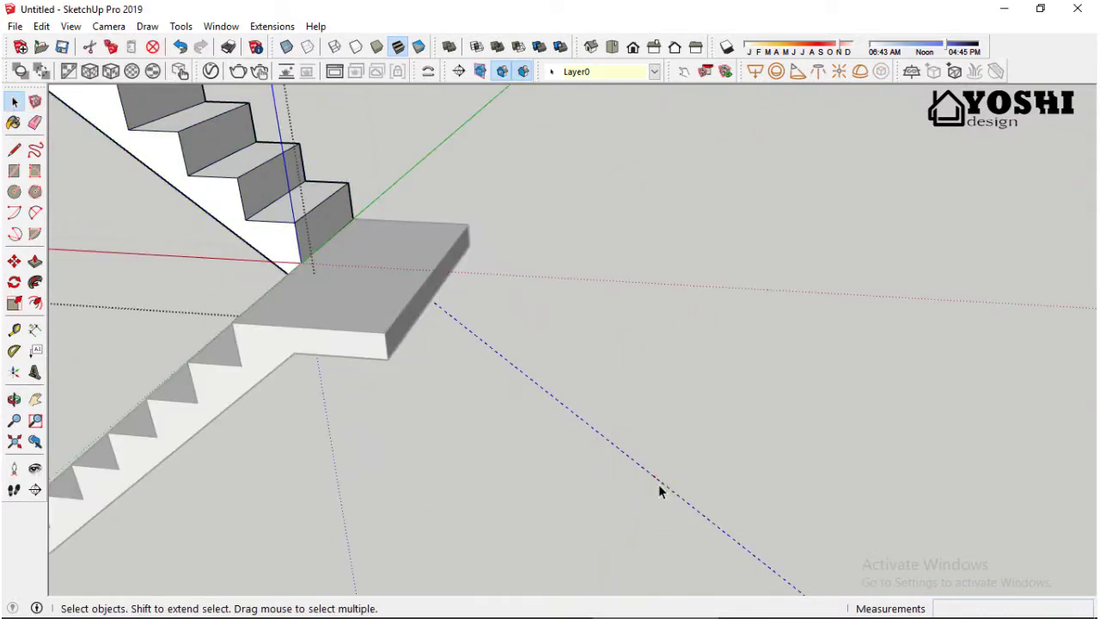
pyautogui.scroll(-3, 670, 481)
pyautogui.scroll(-3, 602, 469)
pyautogui.moveTo(530, 367)
pyautogui.mouseDown(button='middle')
pyautogui.moveTo(810, 278)
pyautogui.moveTo(351, 290)
pyautogui.mouseUp(button='middle')
pyautogui.scroll(3, 653, 335)
pyautogui.moveTo(653, 336)
pyautogui.mouseDown(button='middle')
pyautogui.moveTo(602, 300)
pyautogui.moveTo(472, 351)
pyautogui.moveTo(596, 334)
pyautogui.moveTo(292, 393)
pyautogui.mouseUp(button='middle')
pyautogui.scroll(2, 565, 326)
pyautogui.click(561, 334)
pyautogui.click(562, 334)
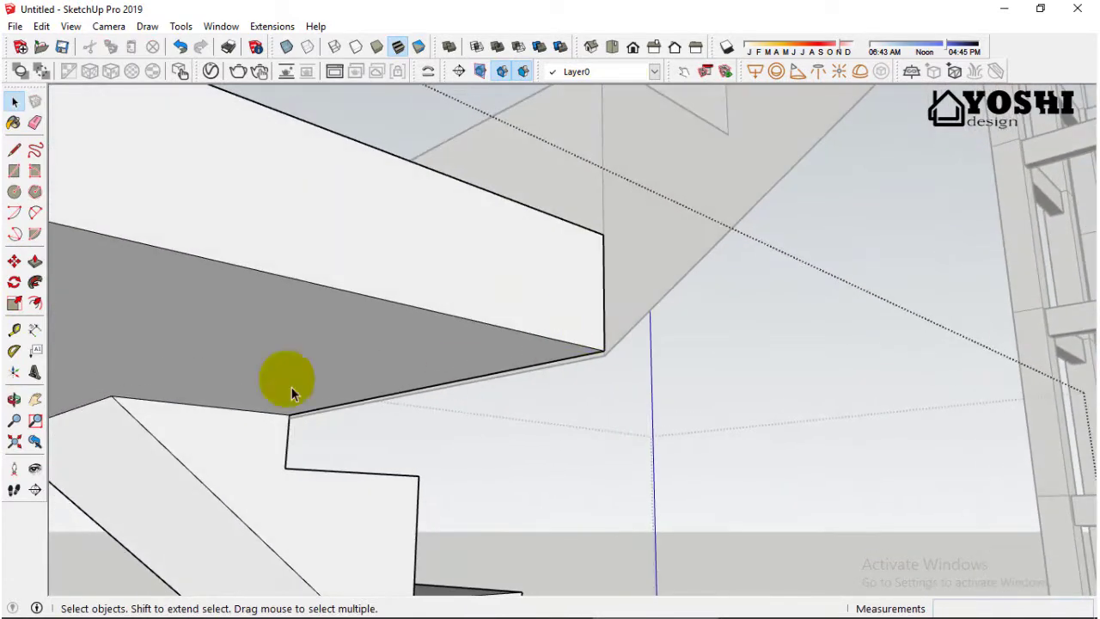
# Step: Erase the thin leftover edge strips along the landing's bottom edges
pyautogui.moveTo(622, 404); pyautogui.dragTo(557, 191, button='middle')
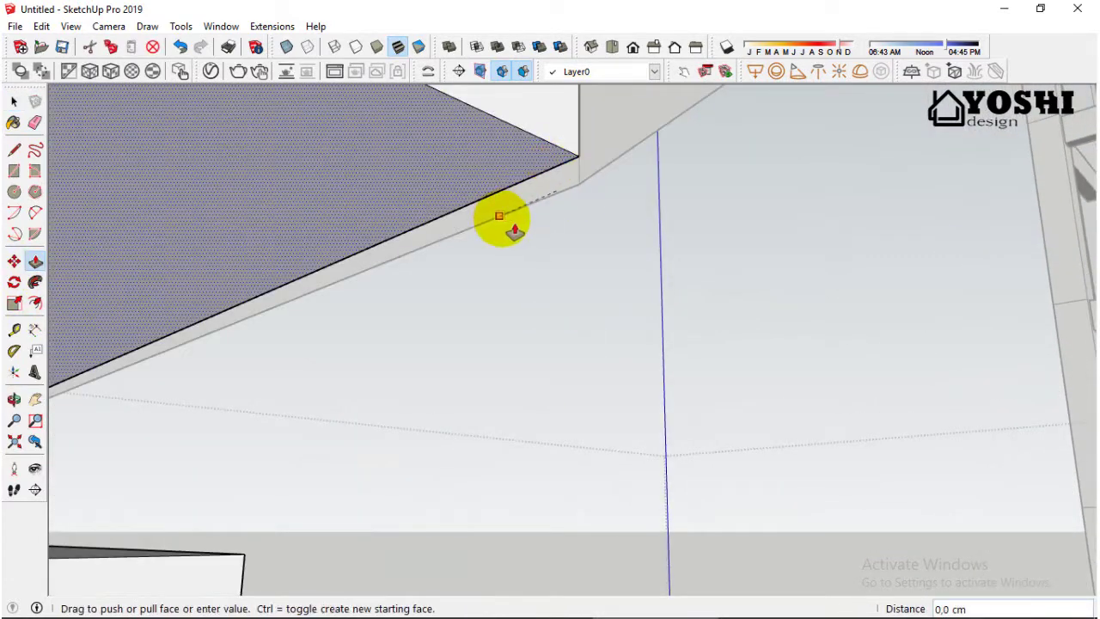
pyautogui.scroll(-5, 584, 191)
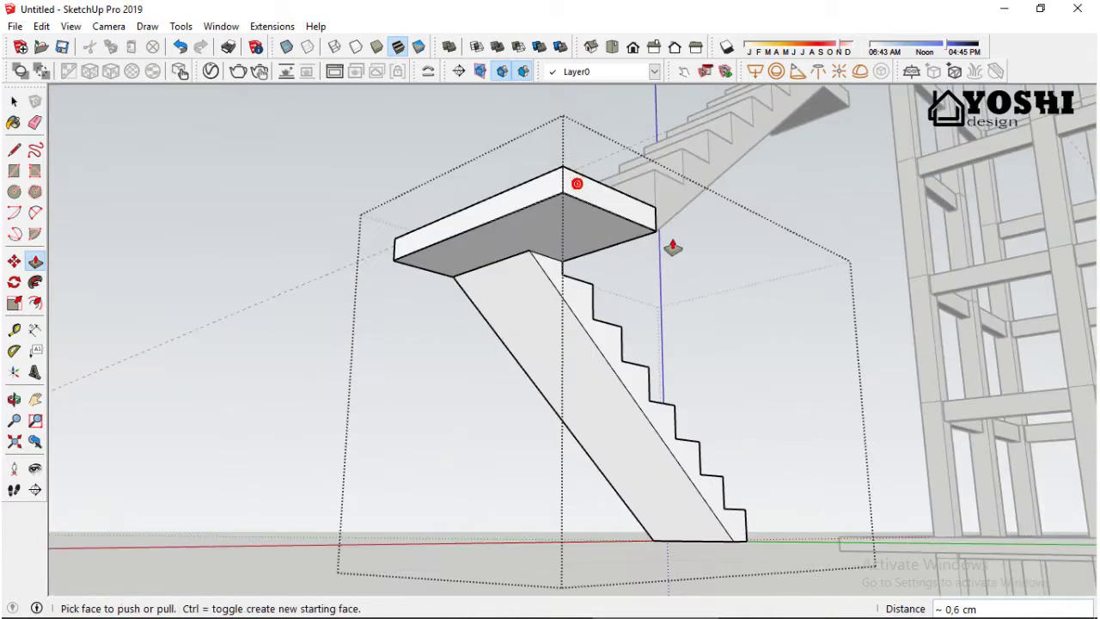
pyautogui.click(35, 124)
pyautogui.moveTo(413, 197); pyautogui.dragTo(467, 216, button='middle')
pyautogui.scroll(3, 442, 229)
pyautogui.scroll(2, 473, 248)
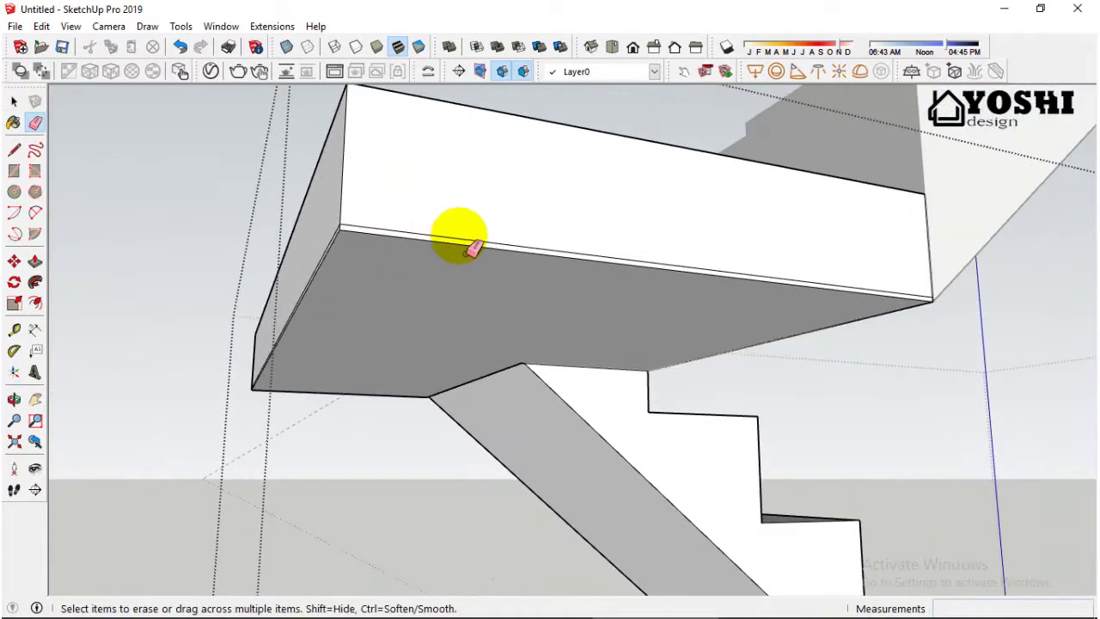
pyautogui.click(471, 251)
pyautogui.scroll(1, 337, 242)
pyautogui.moveTo(343, 248)
pyautogui.mouseDown(button='middle')
pyautogui.moveTo(319, 238)
pyautogui.moveTo(645, 304)
pyautogui.moveTo(908, 307)
pyautogui.moveTo(841, 338)
pyautogui.moveTo(921, 337)
pyautogui.moveTo(332, 319)
pyautogui.moveTo(336, 339)
pyautogui.mouseUp(button='middle')
pyautogui.click(840, 341)
# Step: Pull the landing's side face outward so the lower flight's underside meets it solidly
pyautogui.click(14, 150)
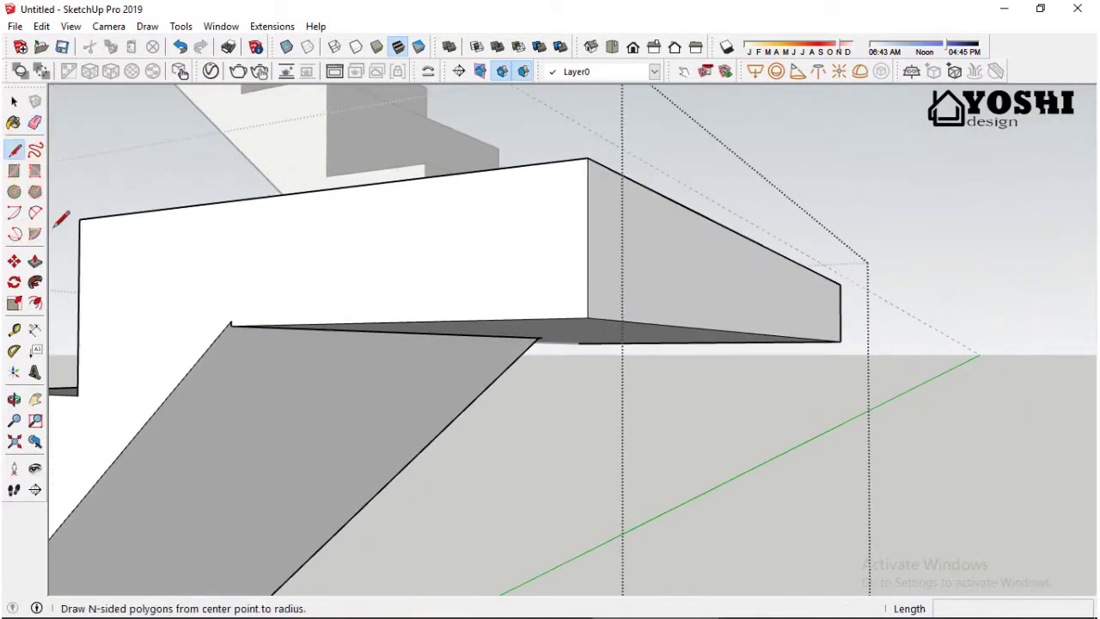
pyautogui.scroll(2, 228, 323)
pyautogui.moveTo(225, 318)
pyautogui.mouseDown(button='middle')
pyautogui.moveTo(680, 361)
pyautogui.moveTo(418, 301)
pyautogui.moveTo(155, 312)
pyautogui.moveTo(356, 282)
pyautogui.moveTo(697, 304)
pyautogui.moveTo(538, 287)
pyautogui.moveTo(65, 277)
pyautogui.mouseUp(button='middle')
pyautogui.moveTo(258, 318)
pyautogui.mouseDown(button='middle')
pyautogui.moveTo(369, 265)
pyautogui.moveTo(516, 315)
pyautogui.moveTo(412, 295)
pyautogui.moveTo(489, 341)
pyautogui.mouseUp(button='middle')
pyautogui.click(362, 269)
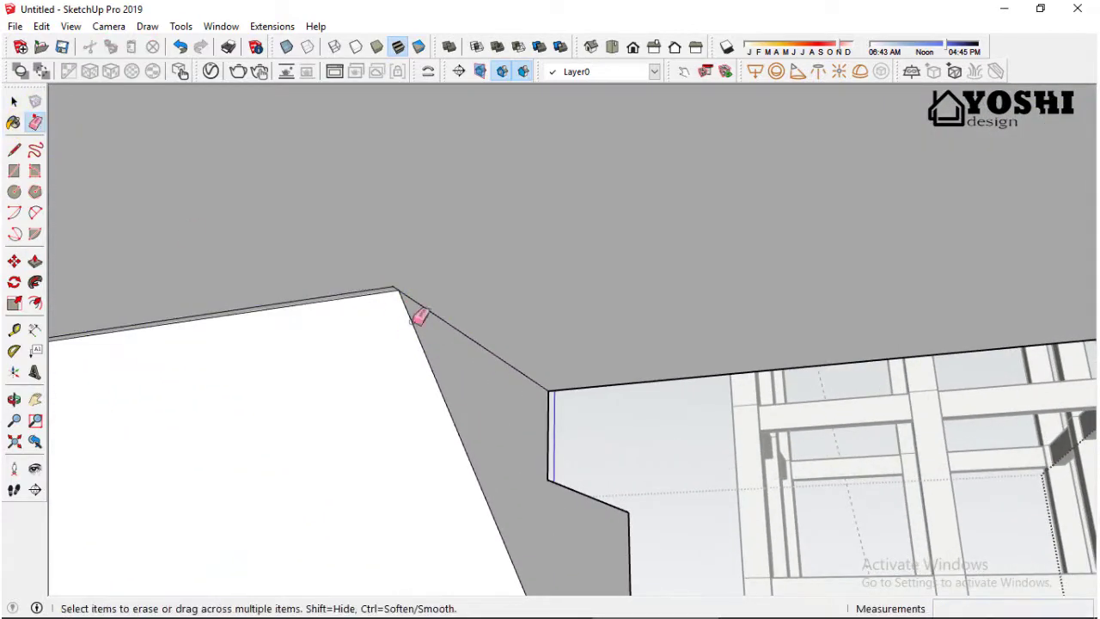
pyautogui.moveTo(393, 287)
pyautogui.mouseDown(button='middle')
pyautogui.moveTo(523, 326)
pyautogui.moveTo(454, 318)
pyautogui.moveTo(80, 153)
pyautogui.moveTo(766, 275)
pyautogui.moveTo(928, 369)
pyautogui.moveTo(924, 391)
pyautogui.mouseUp(button='middle')
# Step: Group the selected staircase, then explode it and its nested groups
pyautogui.press('space')
pyautogui.rightClick(891, 449)
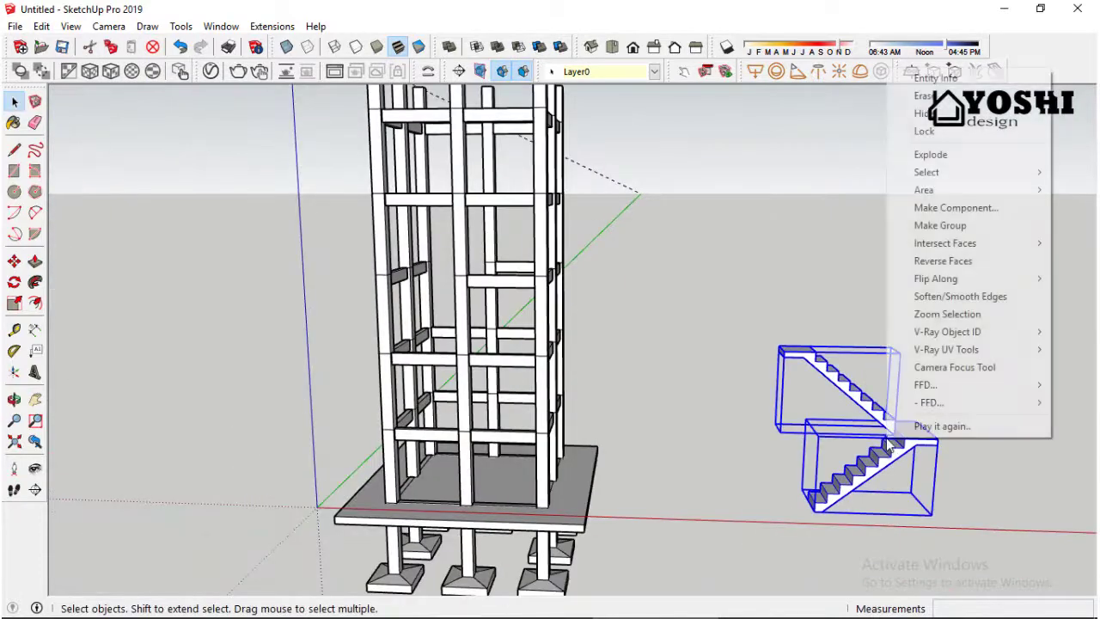
pyautogui.click(945, 225)
pyautogui.rightClick(911, 419)
pyautogui.click(954, 172)
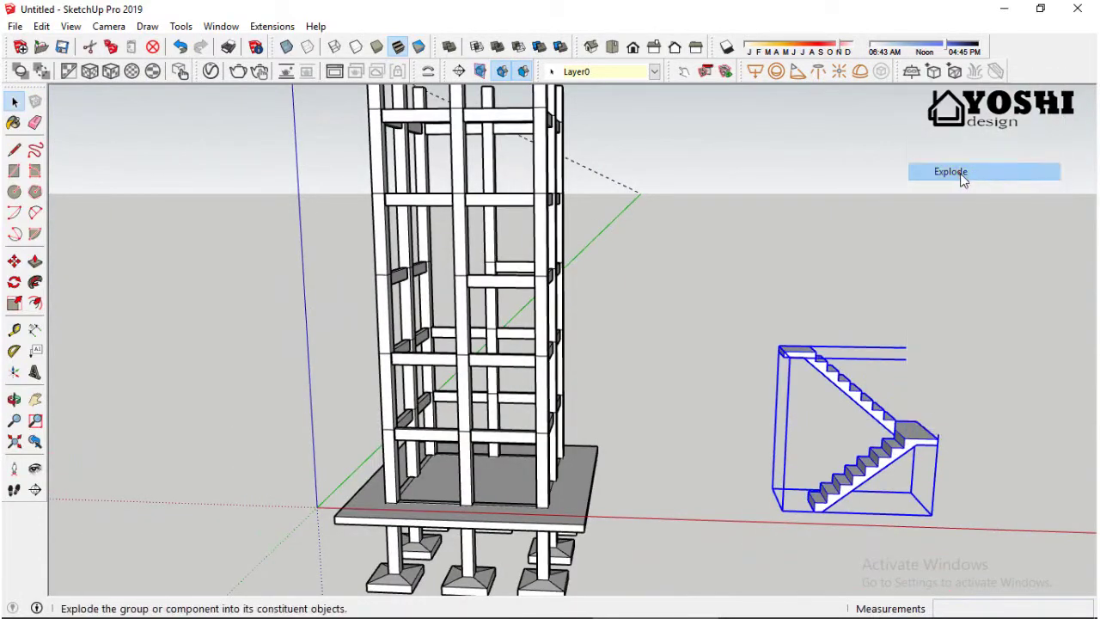
pyautogui.rightClick(904, 435)
pyautogui.click(948, 145)
# Step: Regroup both stair flights into one single group and shift it along the red axis
pyautogui.rightClick(921, 436)
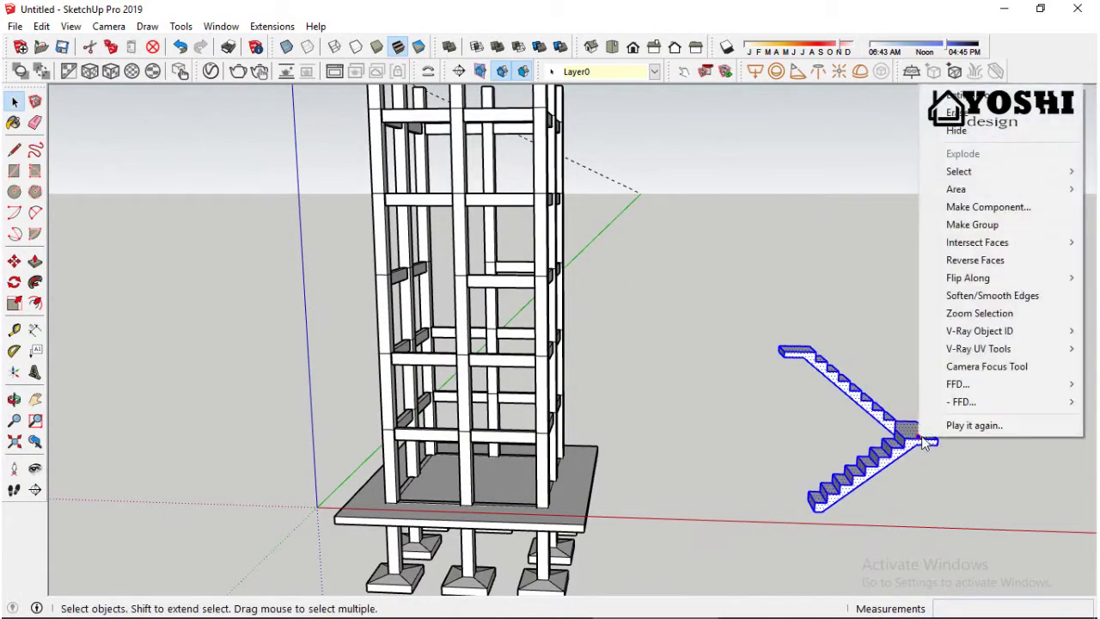
pyautogui.click(860, 244)
pyautogui.scroll(-3, 902, 430)
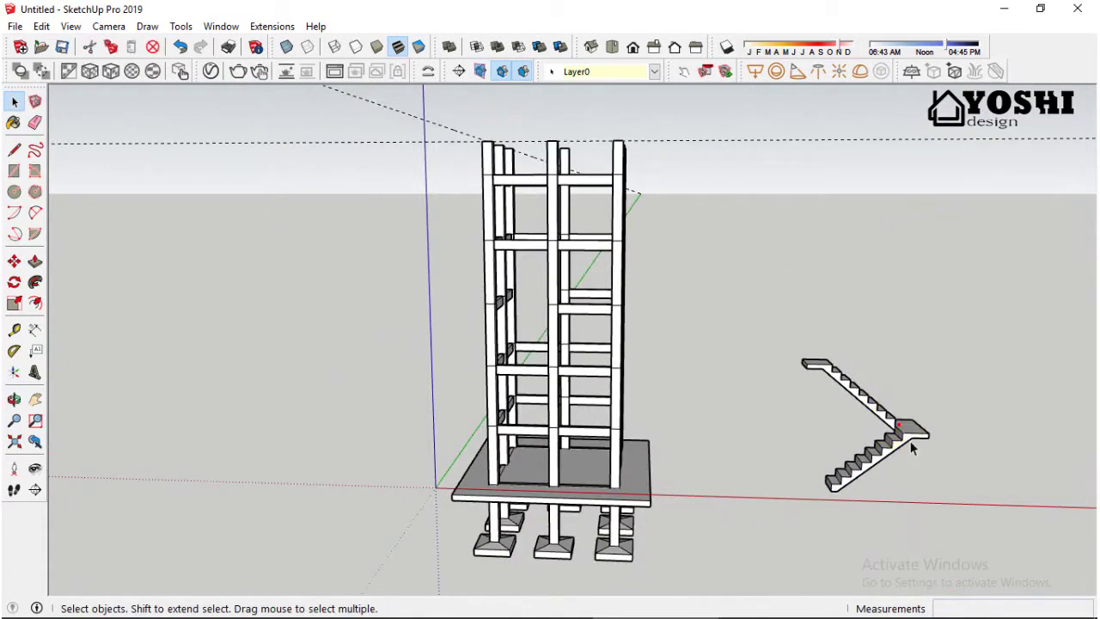
pyautogui.click(989, 221)
pyautogui.press('m')
pyautogui.keyDown('shift'); pyautogui.moveTo(839, 542); pyautogui.dragTo(891, 474, button='middle'); pyautogui.keyUp('shift')
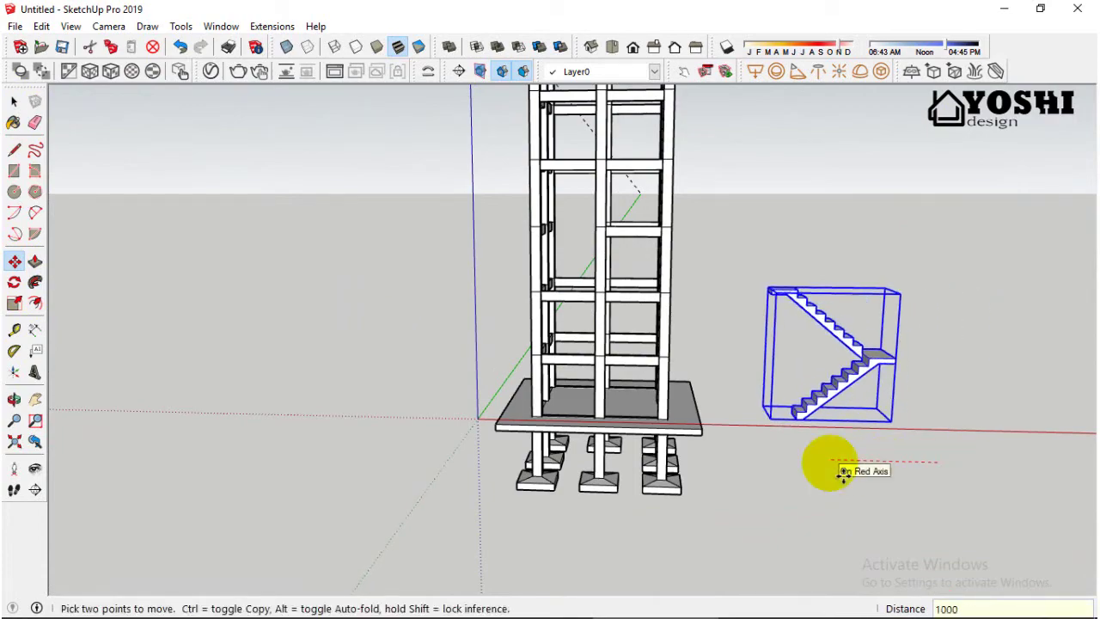
# Step: Look down into the tower to view the upper stair landing
pyautogui.click(18, 103)
pyautogui.moveTo(550, 344)
pyautogui.mouseDown(button='middle')
pyautogui.moveTo(582, 352)
pyautogui.moveTo(442, 369)
pyautogui.moveTo(877, 295)
pyautogui.moveTo(504, 327)
pyautogui.moveTo(787, 325)
pyautogui.moveTo(687, 368)
pyautogui.mouseUp(button='middle')
pyautogui.scroll(3, 545, 351)
pyautogui.scroll(-2, 868, 297)
pyautogui.scroll(-2, 783, 322)
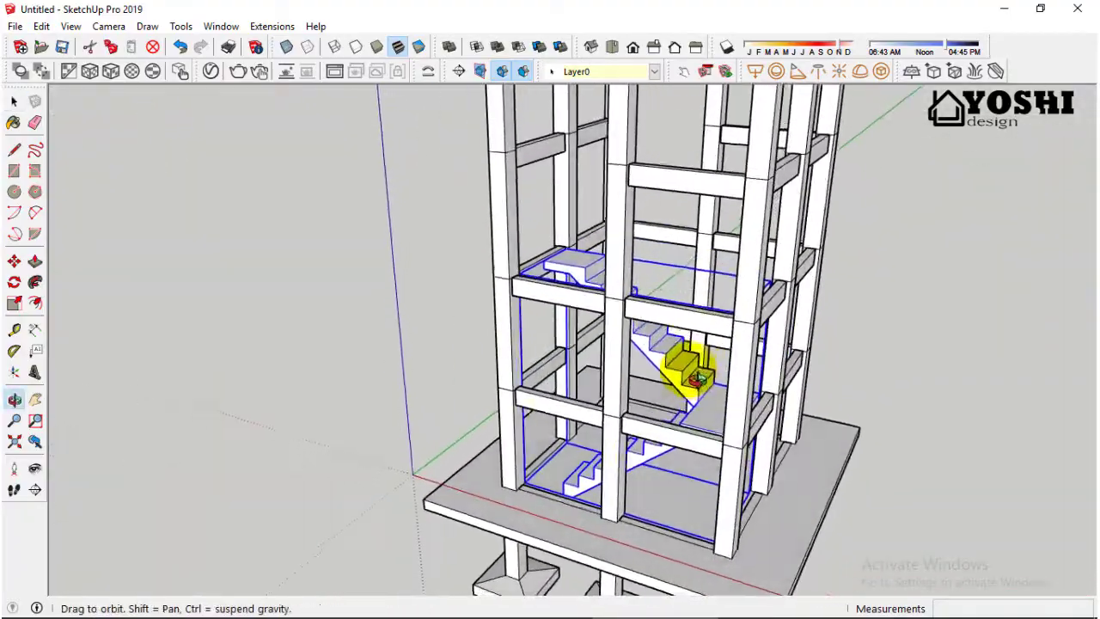
pyautogui.scroll(4, 610, 300)
pyautogui.moveTo(610, 300)
pyautogui.mouseDown(button='middle')
pyautogui.moveTo(720, 346)
pyautogui.moveTo(692, 336)
pyautogui.mouseUp(button='middle')
pyautogui.scroll(-3, 670, 309)
pyautogui.scroll(-2, 688, 293)
pyautogui.scroll(-1, 692, 337)
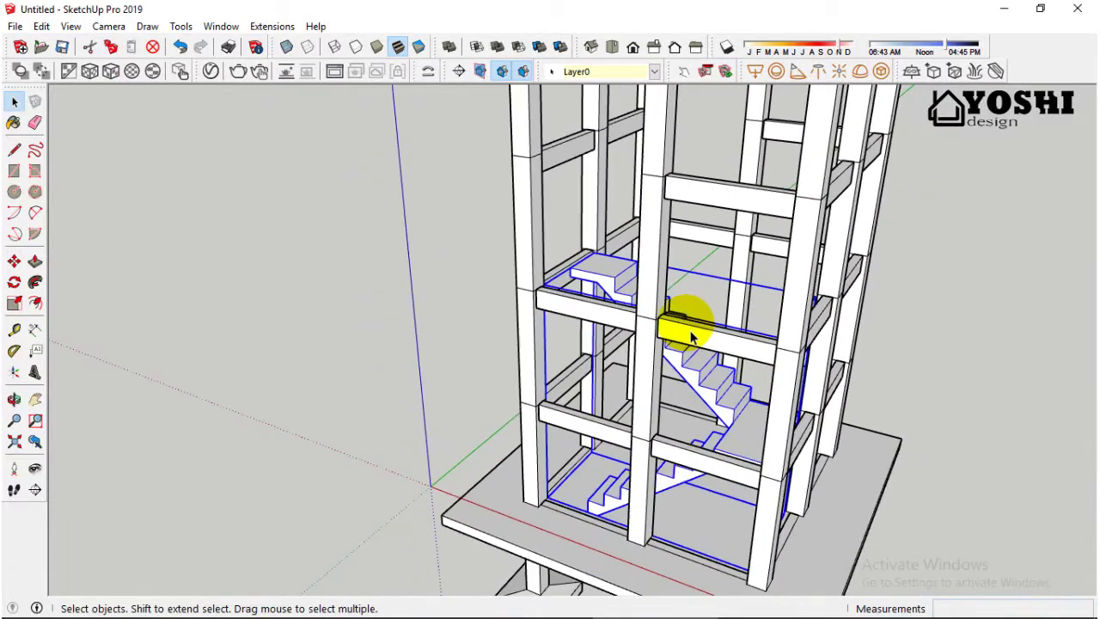
pyautogui.moveTo(692, 337); pyautogui.dragTo(694, 333, button='middle')
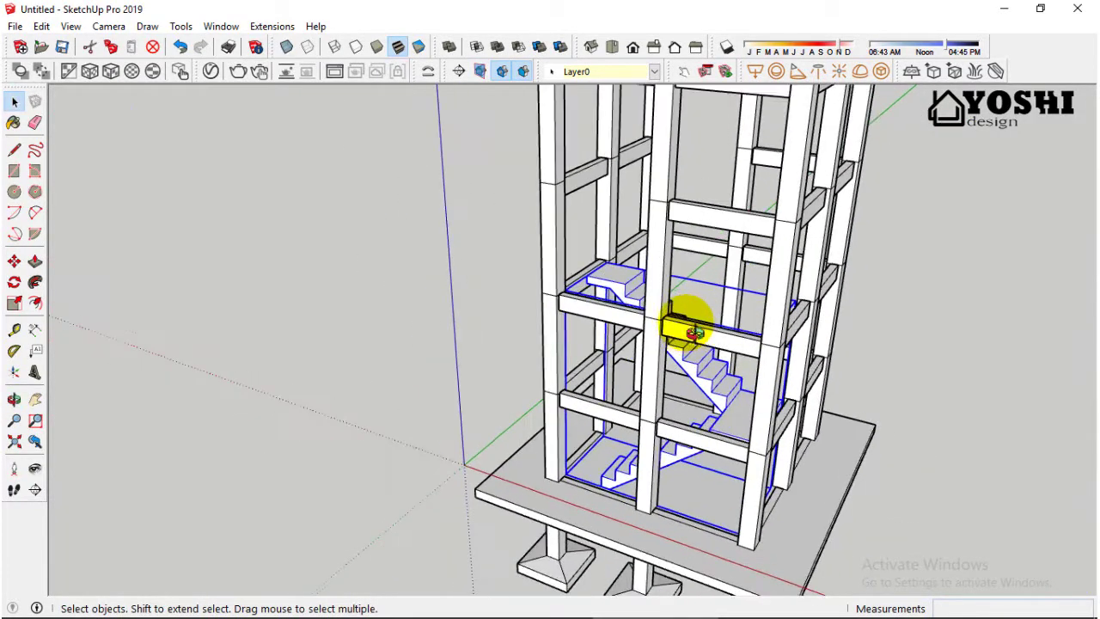
# Step: Move the stair group into position inside the tower frame
pyautogui.press('m')
pyautogui.scroll(5, 560, 343)
pyautogui.scroll(3, 604, 266)
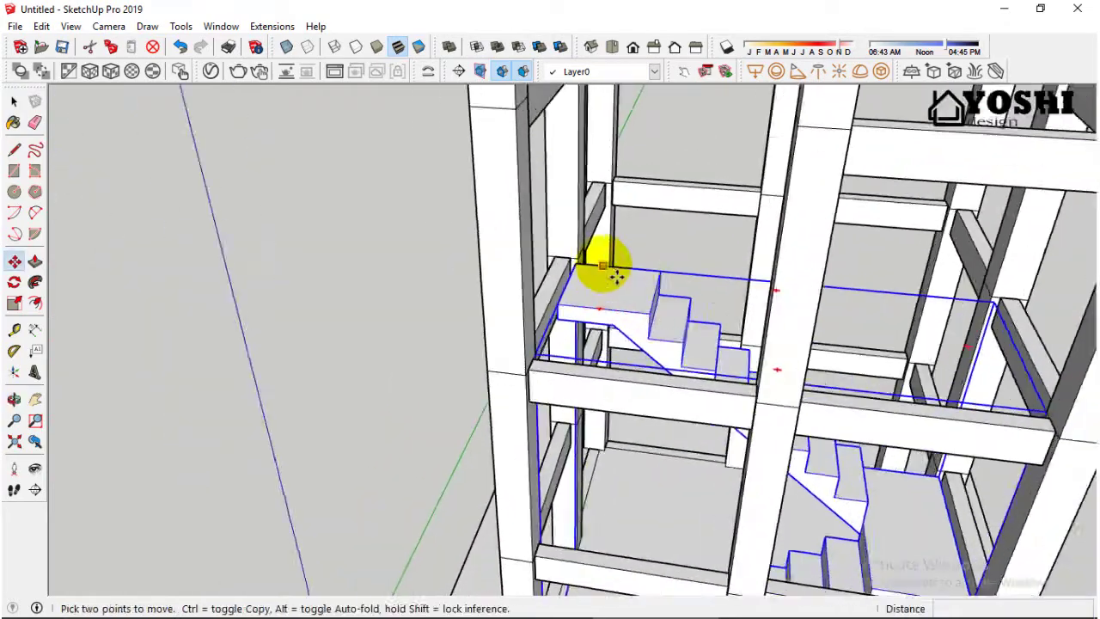
pyautogui.scroll(4, 567, 271)
pyautogui.scroll(-5, 567, 274)
pyautogui.scroll(4, 567, 271)
pyautogui.scroll(1, 580, 292)
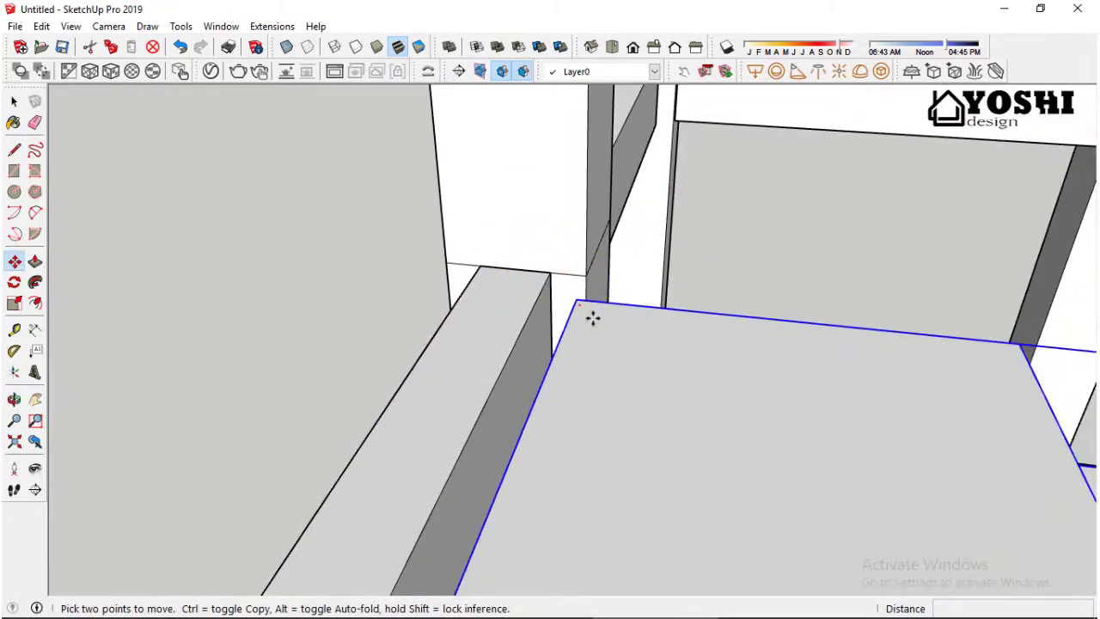
pyautogui.scroll(-5, 551, 312)
pyautogui.moveTo(540, 246); pyautogui.dragTo(748, 418, button='middle')
pyautogui.scroll(3, 615, 422)
# Step: Edit the stair group and extend the landing's front face by 7.5 cm
pyautogui.click(15, 104)
pyautogui.scroll(5, 712, 441)
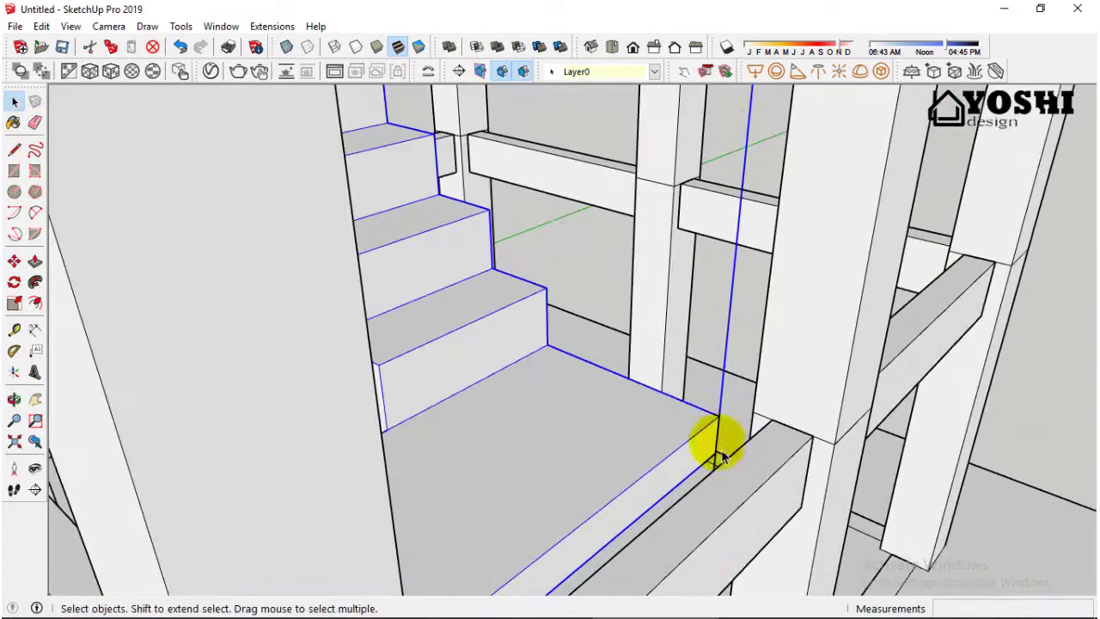
pyautogui.doubleClick(713, 447)
pyautogui.scroll(1, 670, 395)
pyautogui.click(714, 423)
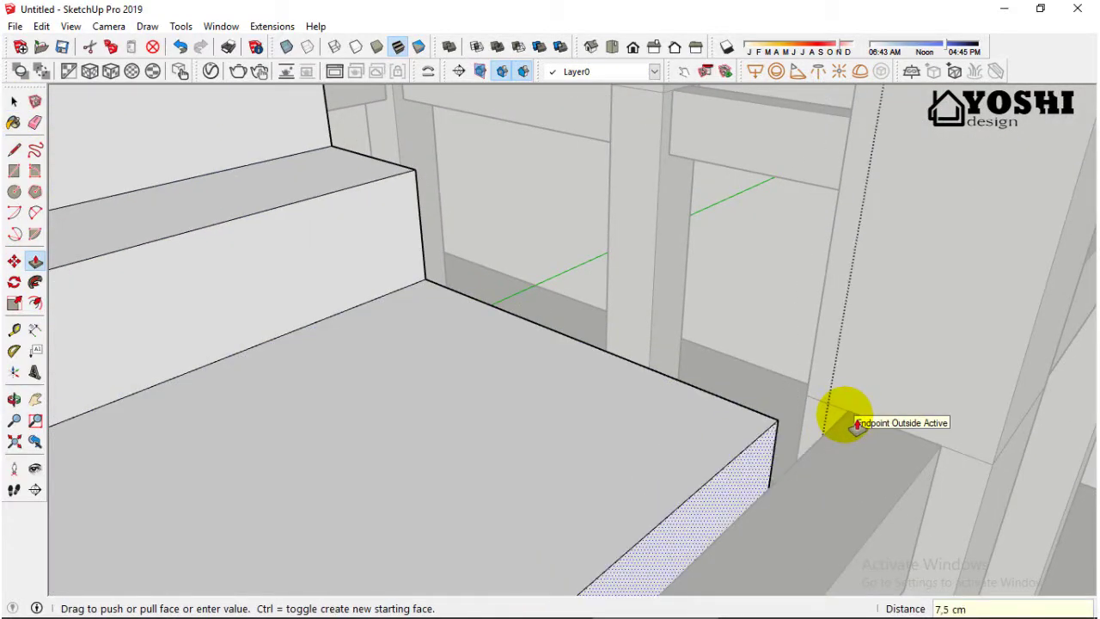
pyautogui.click(857, 424)
pyautogui.scroll(-3, 86, 123)
# Step: Select the extended landing and move it to align against the beams
pyautogui.click(14, 101)
pyautogui.scroll(3, 953, 314)
pyautogui.click(718, 384)
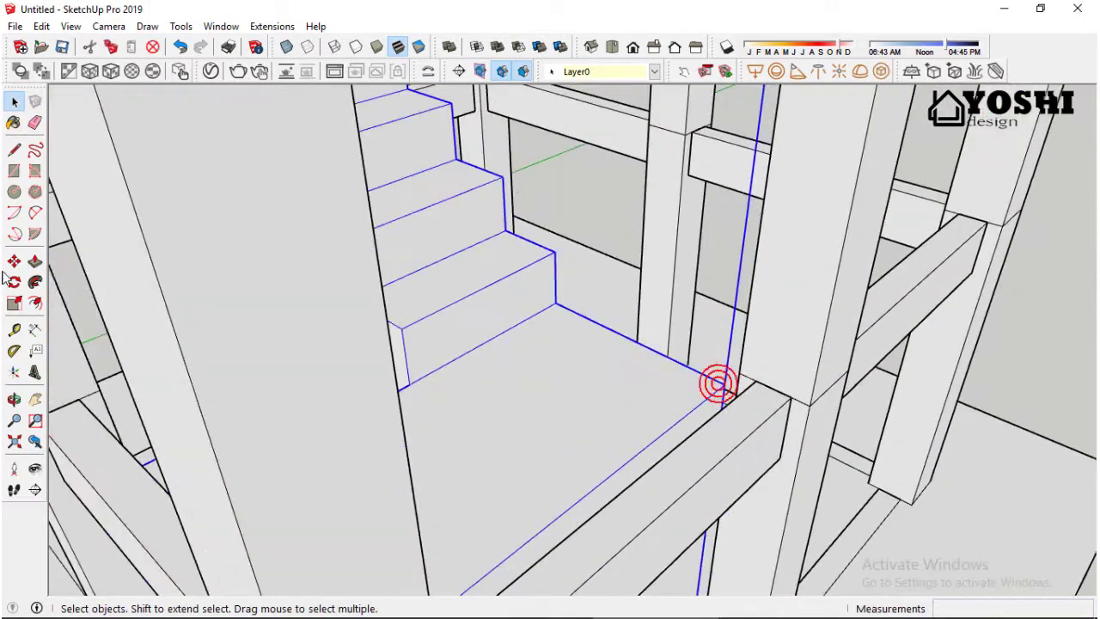
pyautogui.click(14, 262)
pyautogui.scroll(2, 705, 412)
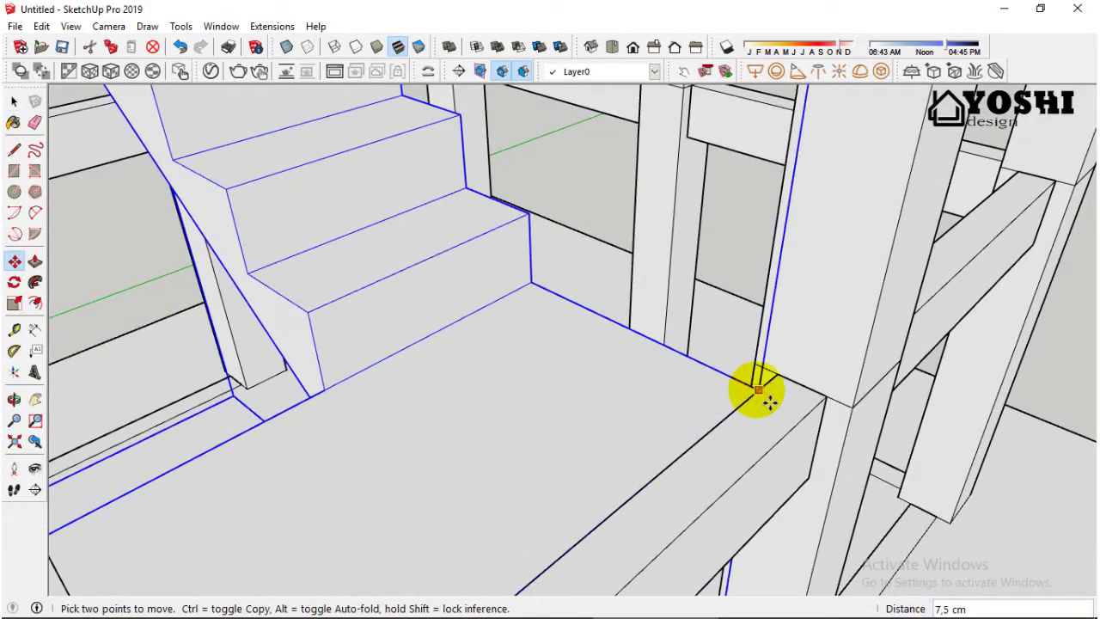
pyautogui.scroll(-5, 769, 401)
pyautogui.scroll(5, 842, 315)
# Step: Target the stair landing face with Push/Pull from inside the stair opening
pyautogui.moveTo(774, 246); pyautogui.dragTo(687, 249, button='middle')
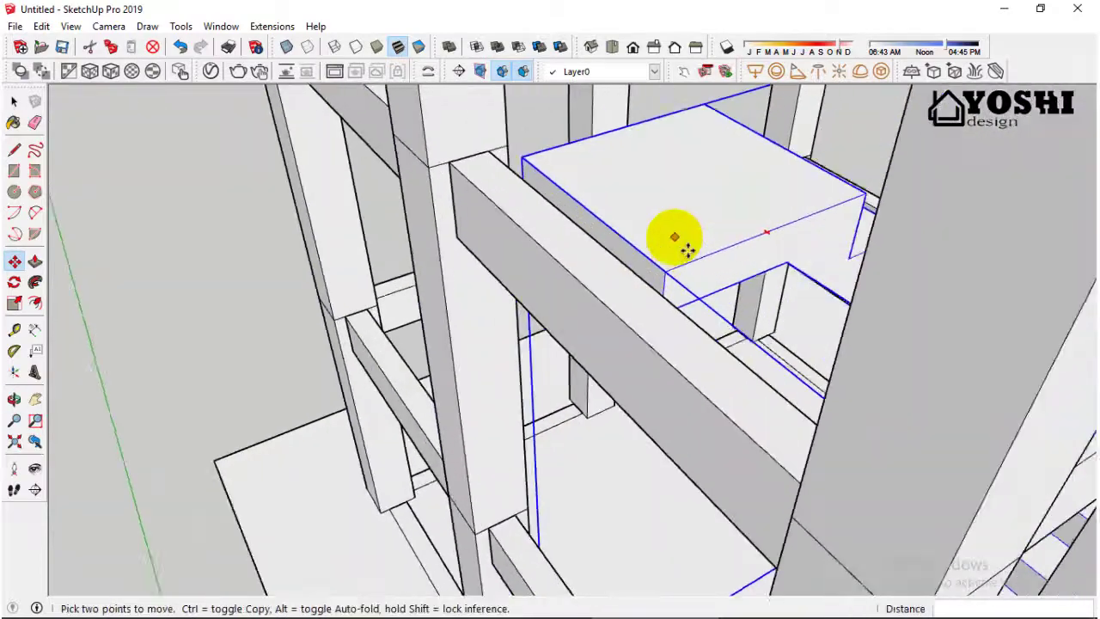
pyautogui.press('space')
pyautogui.scroll(3, 648, 245)
pyautogui.click(34, 261)
pyautogui.scroll(2, 646, 308)
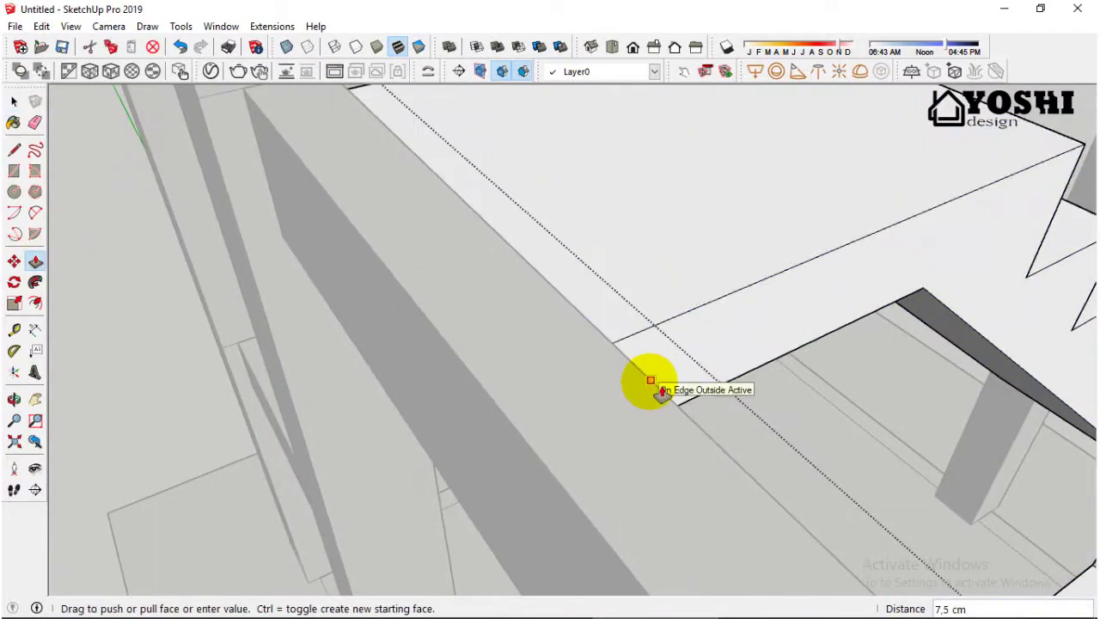
pyautogui.scroll(-3, 662, 391)
pyautogui.moveTo(659, 359); pyautogui.dragTo(729, 332, button='middle')
pyautogui.scroll(2, 344, 253)
pyautogui.scroll(2, 699, 151)
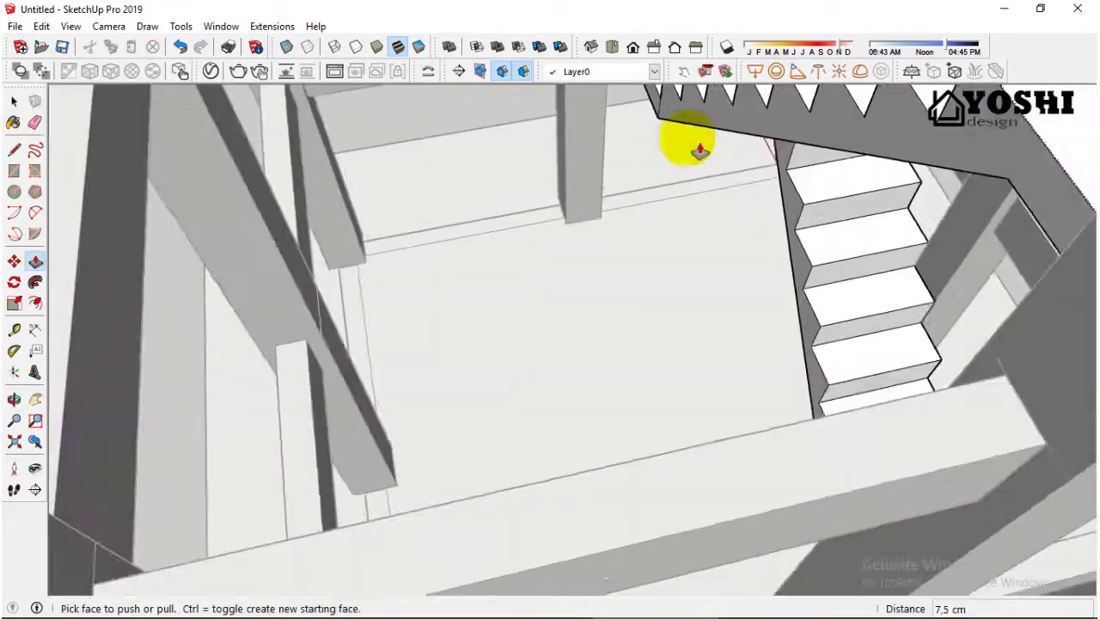
# Step: Pull the stair landing face out 10 cm
pyautogui.moveTo(699, 152); pyautogui.dragTo(773, 184, button='middle')
pyautogui.scroll(-3, 609, 216)
pyautogui.scroll(2, 633, 147)
pyautogui.scroll(2, 593, 231)
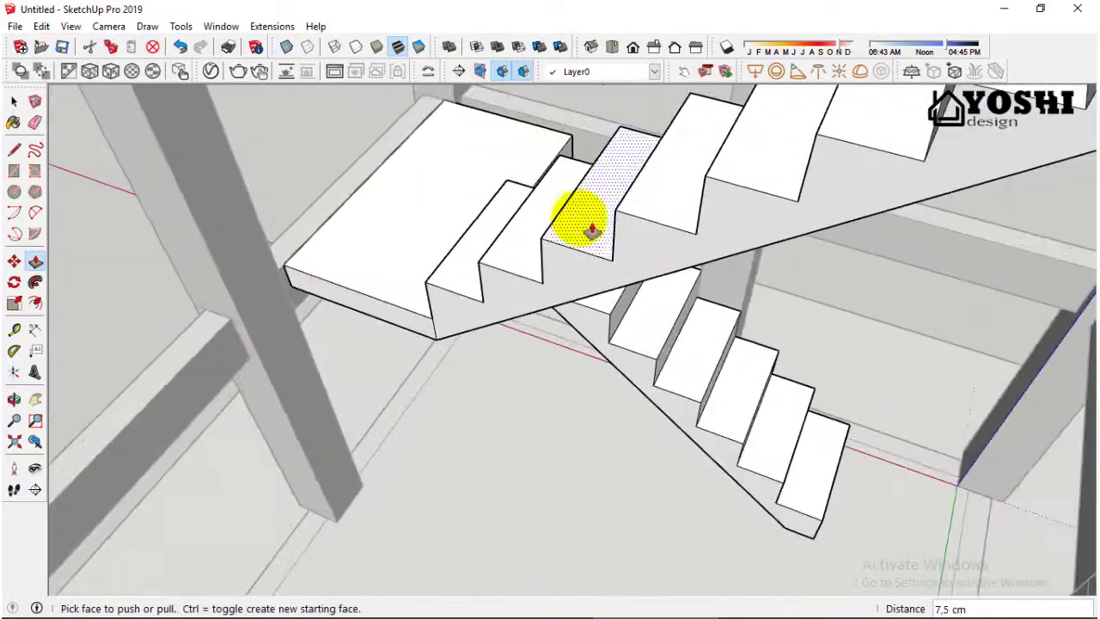
pyautogui.click(35, 125)
pyautogui.scroll(2, 386, 275)
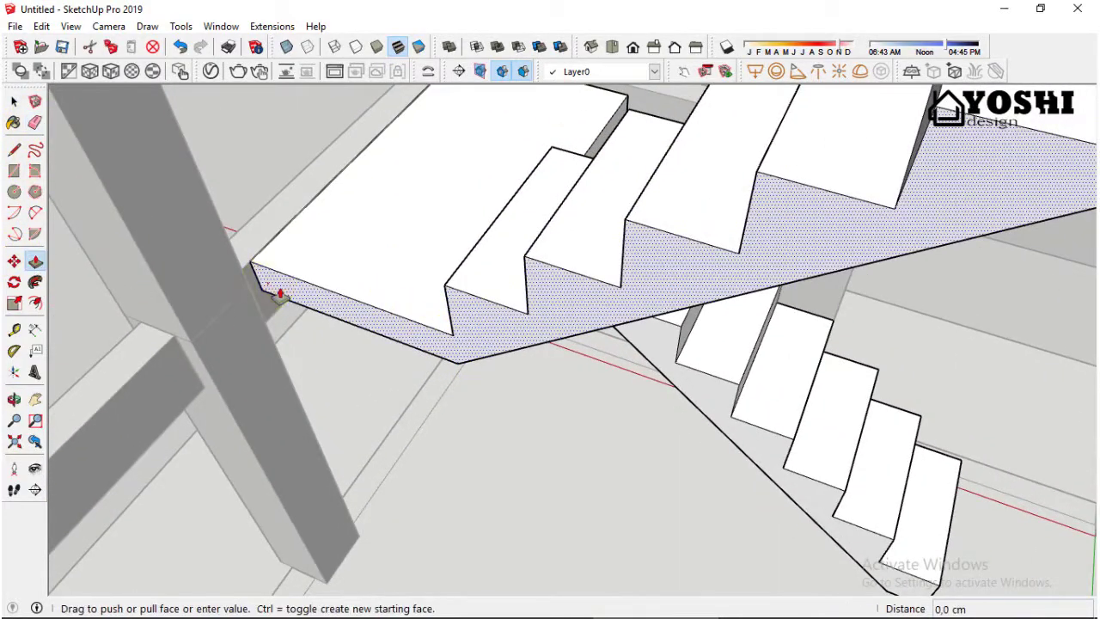
pyautogui.moveTo(279, 294); pyautogui.dragTo(246, 271)
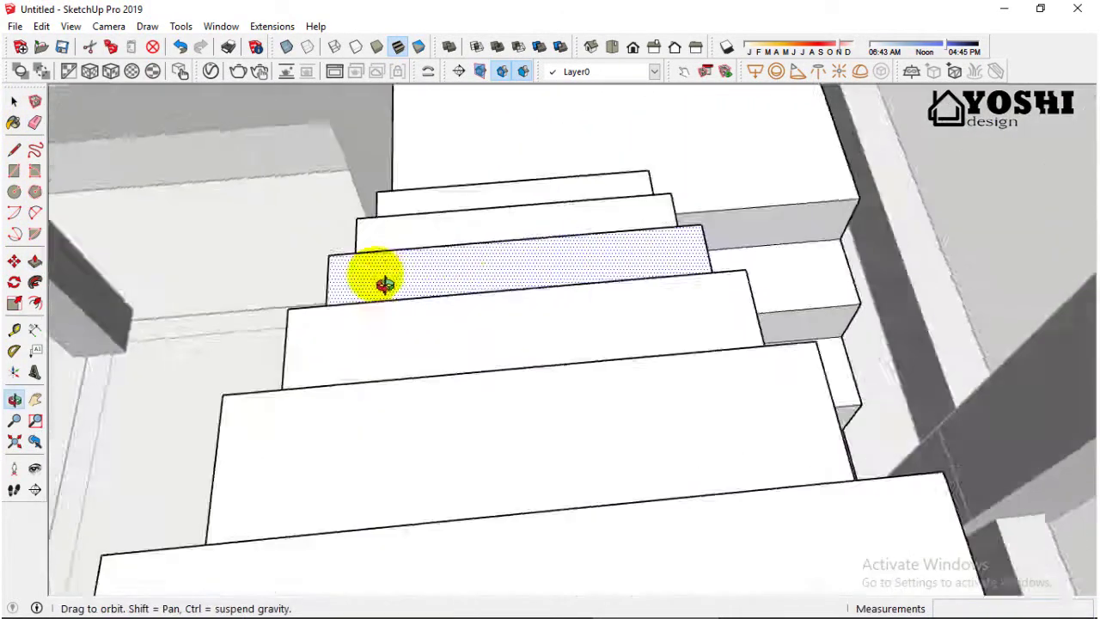
# Step: Push the flight's stringer face back 10 cm
pyautogui.moveTo(247, 275); pyautogui.dragTo(582, 312, button='middle')
pyautogui.click(643, 307)
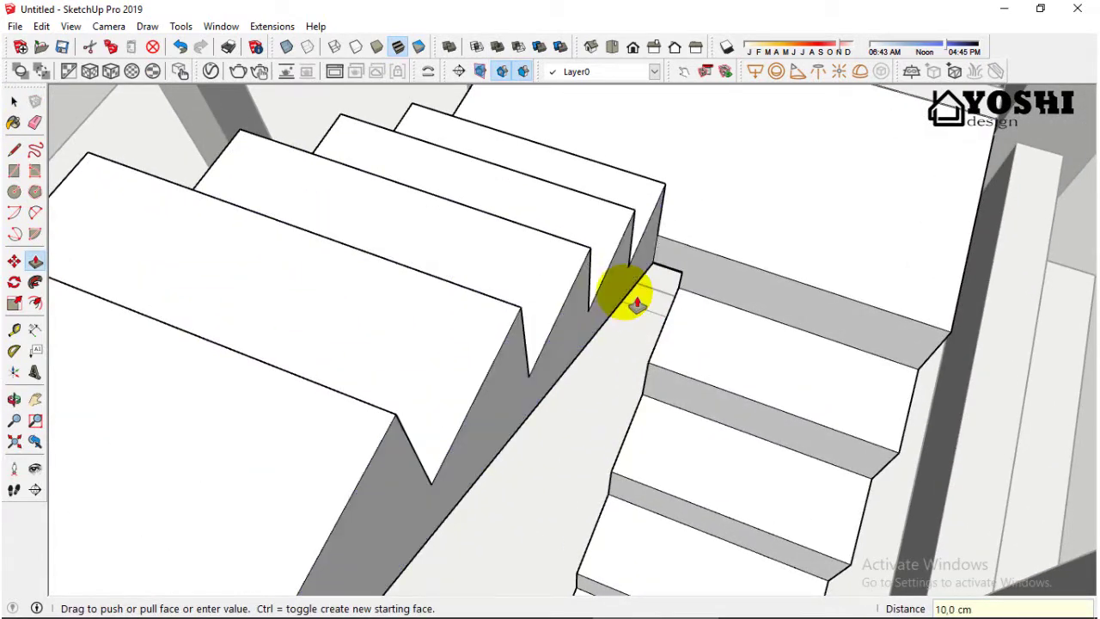
pyautogui.click(636, 304)
pyautogui.scroll(3, 670, 275)
pyautogui.moveTo(707, 246); pyautogui.dragTo(144, 120, button='middle')
pyautogui.moveTo(454, 311); pyautogui.dragTo(669, 275)
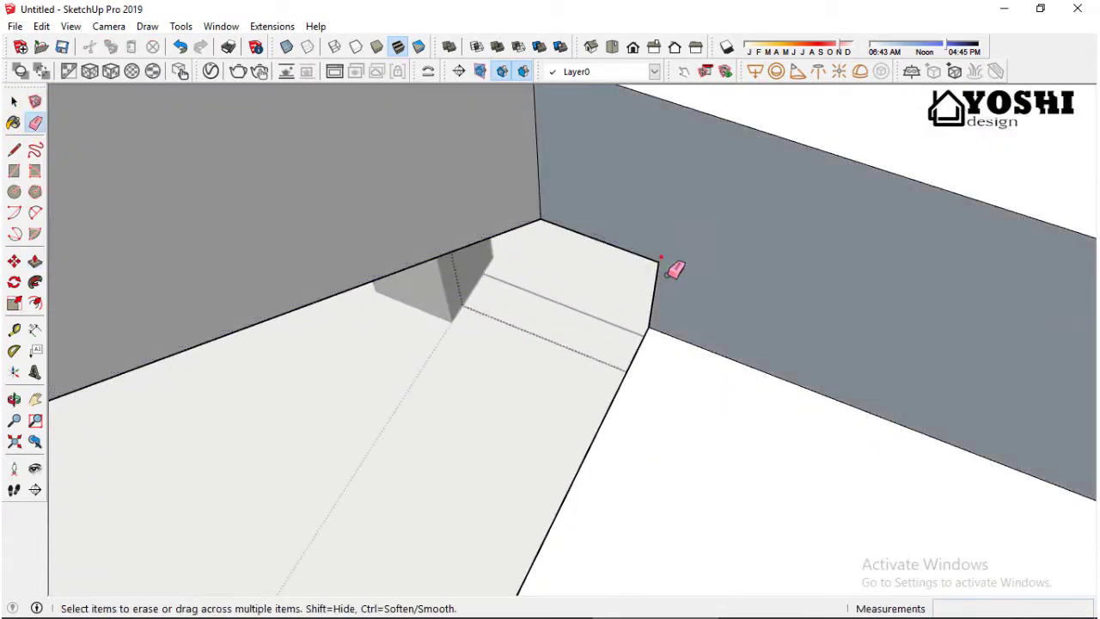
pyautogui.rightClick(711, 184)
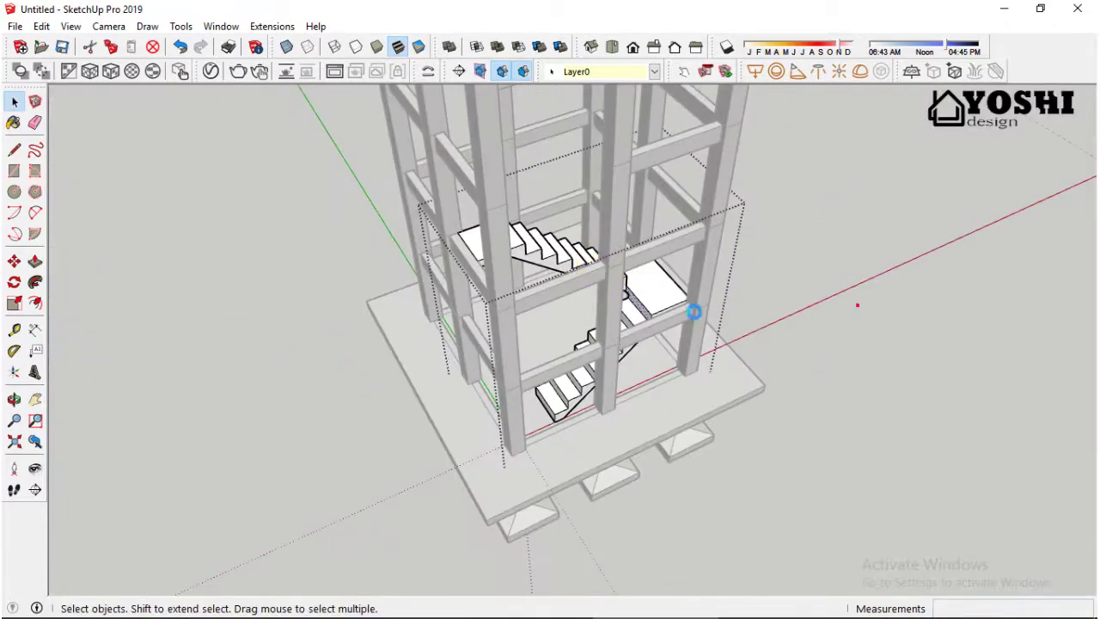
# Step: Select the stair group inside the tower and open it for editing
pyautogui.scroll(5, 694, 312)
pyautogui.moveTo(676, 312); pyautogui.dragTo(837, 307, button='middle')
pyautogui.moveTo(655, 336); pyautogui.dragTo(769, 298, button='middle')
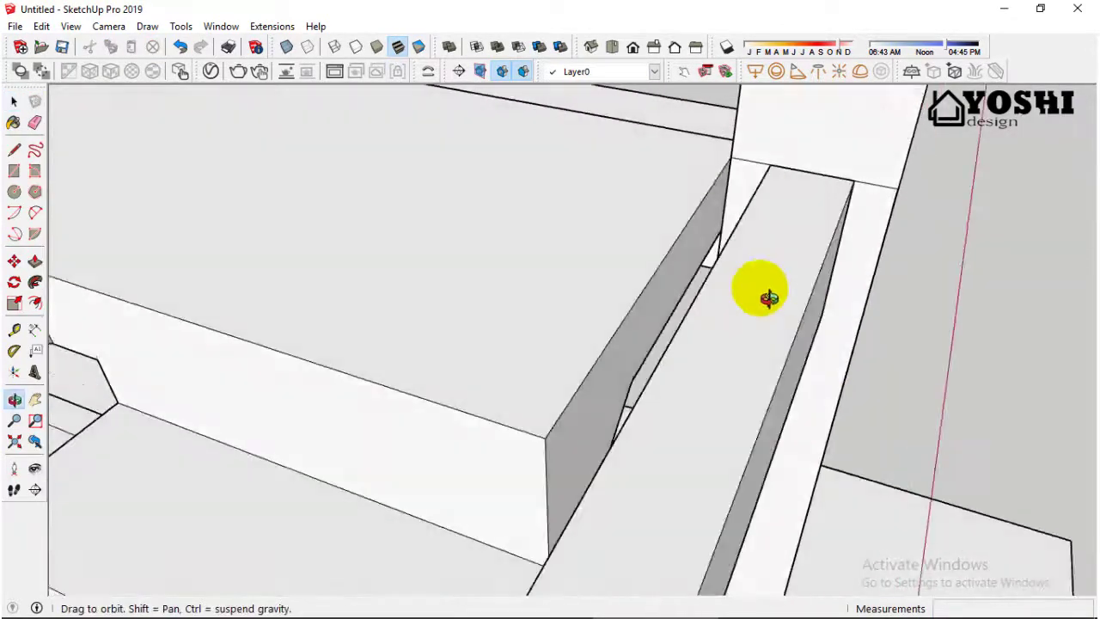
pyautogui.scroll(-5, 663, 299)
pyautogui.moveTo(663, 299); pyautogui.dragTo(714, 319, button='middle')
pyautogui.scroll(4, 491, 332)
pyautogui.moveTo(491, 332); pyautogui.dragTo(631, 284, button='middle')
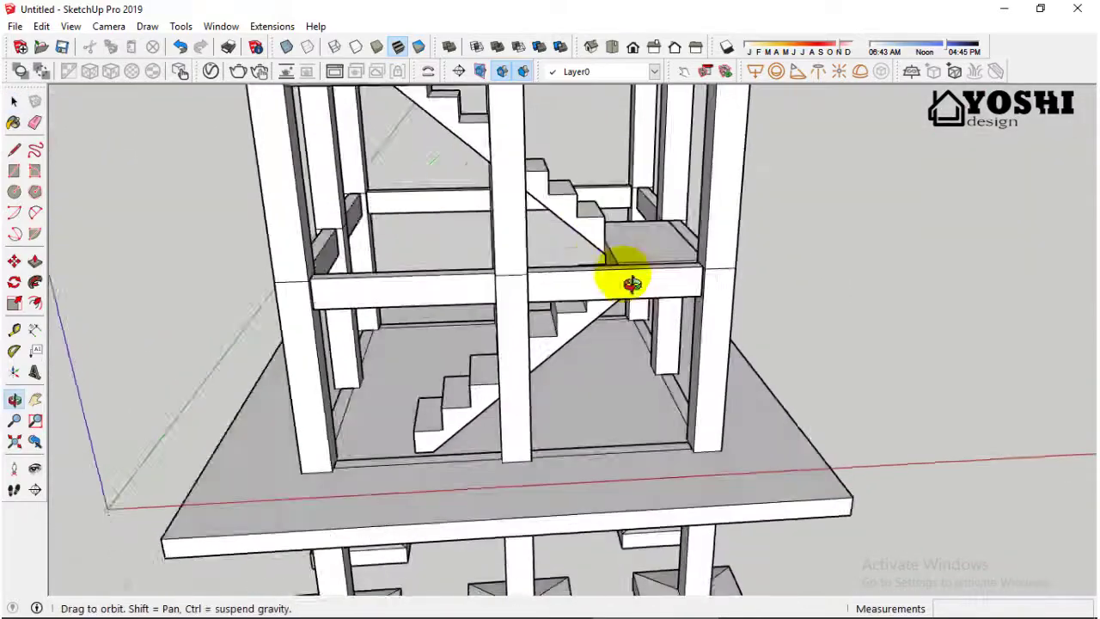
pyautogui.click(631, 284)
pyautogui.scroll(-4, 632, 284)
pyautogui.scroll(3, 605, 293)
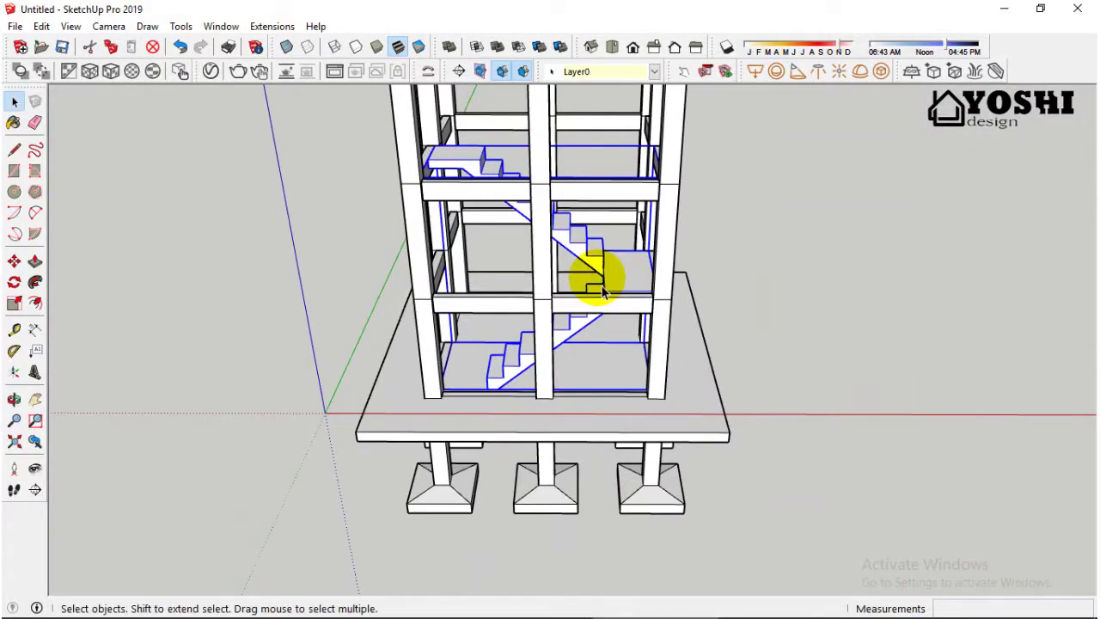
pyautogui.scroll(2, 450, 143)
pyautogui.scroll(2, 454, 152)
pyautogui.doubleClick(453, 152)
pyautogui.scroll(3, 454, 152)
pyautogui.scroll(2, 454, 152)
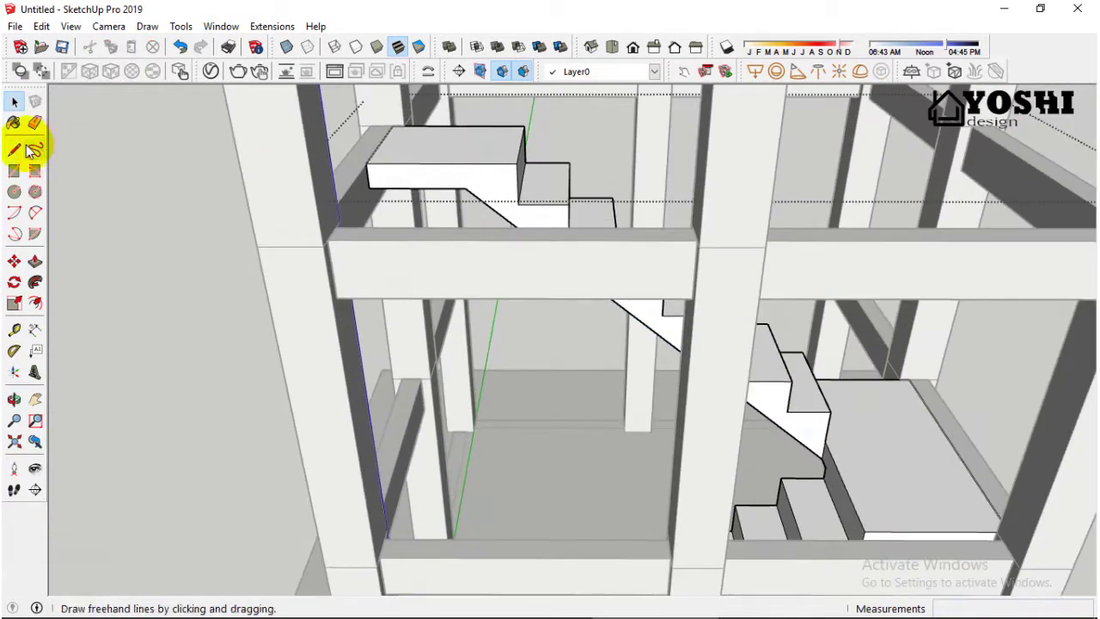
# Step: Push/Pull the step face to 90 cm
pyautogui.click(13, 150)
pyautogui.scroll(2, 491, 190)
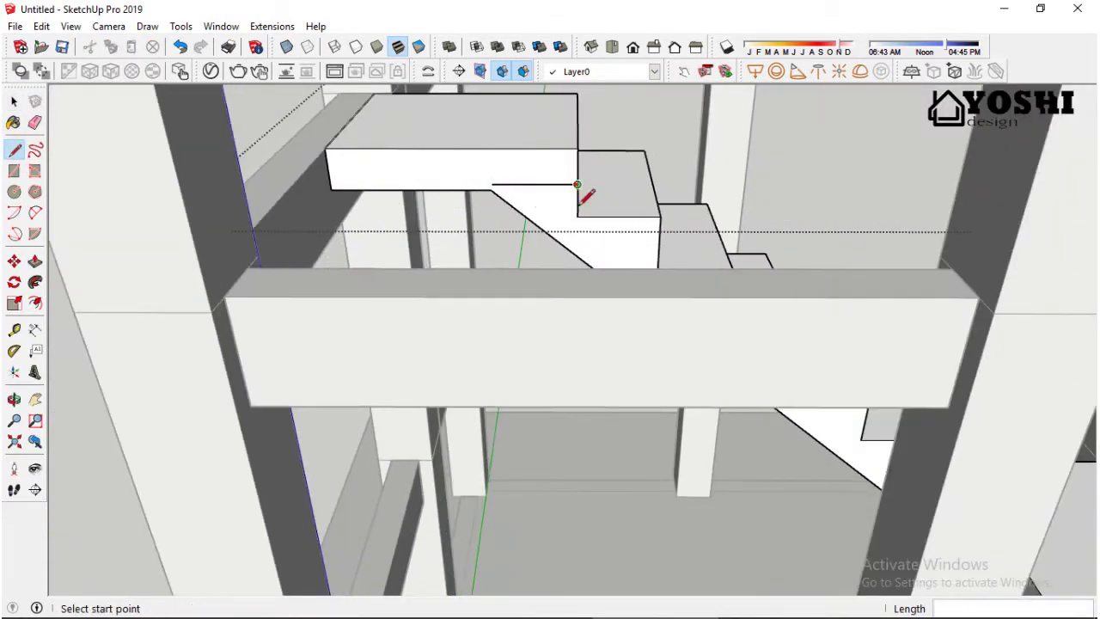
pyautogui.click(35, 262)
pyautogui.scroll(-5, 423, 184)
pyautogui.scroll(-2, 429, 182)
pyautogui.click(429, 181)
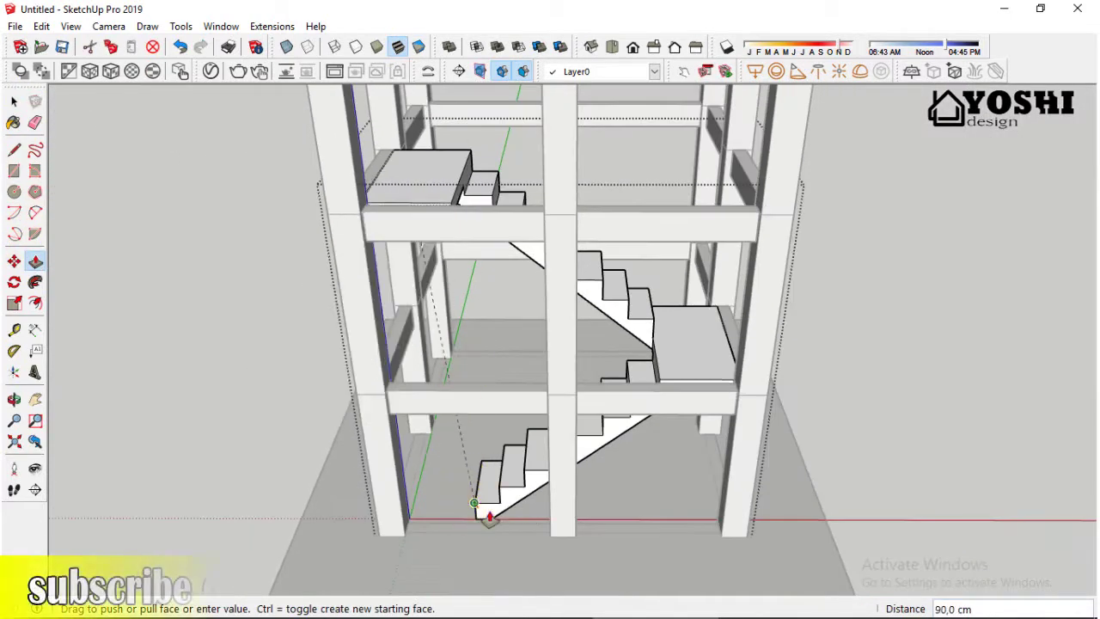
# Step: Exit the stair group and start copying the stair flights 400 cm up the blue axis
pyautogui.click(14, 103)
pyautogui.click(228, 268)
pyautogui.scroll(-3, 464, 449)
pyautogui.scroll(2, 484, 488)
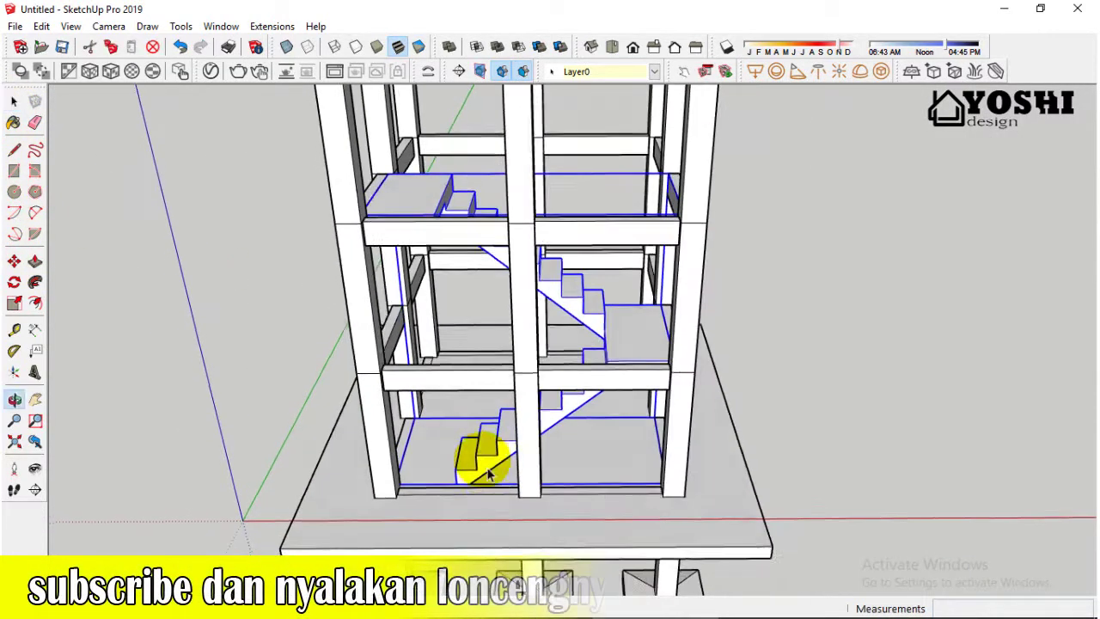
pyautogui.click(14, 261)
# Step: Orbit around the tower to inspect the copied landing and the stair underside below the beam
pyautogui.scroll(2, 474, 496)
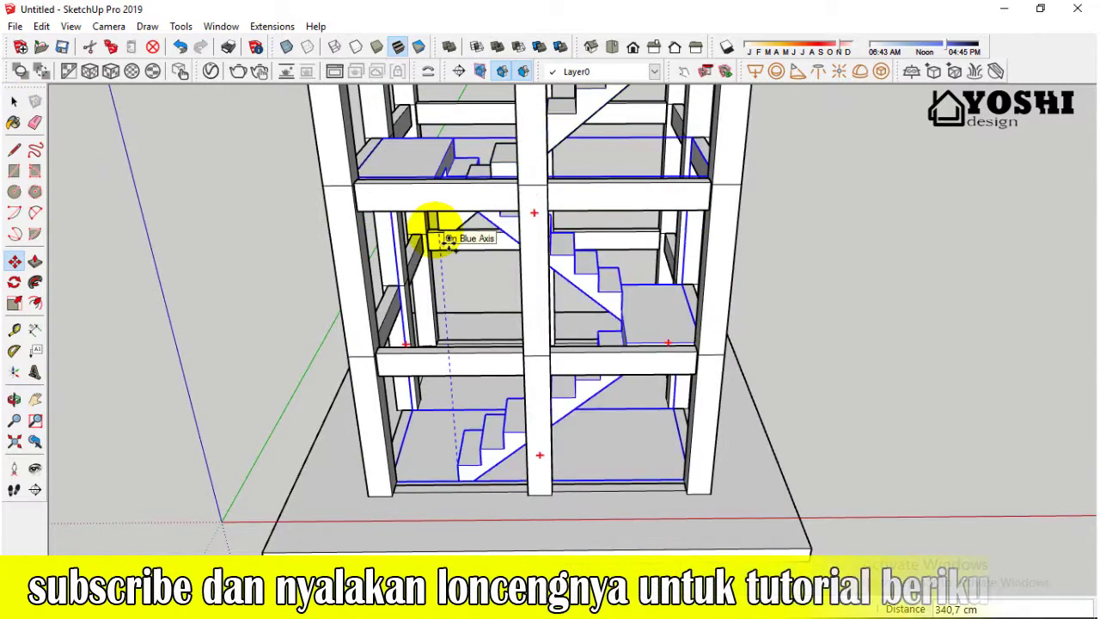
pyautogui.scroll(3, 452, 234)
pyautogui.scroll(2, 449, 268)
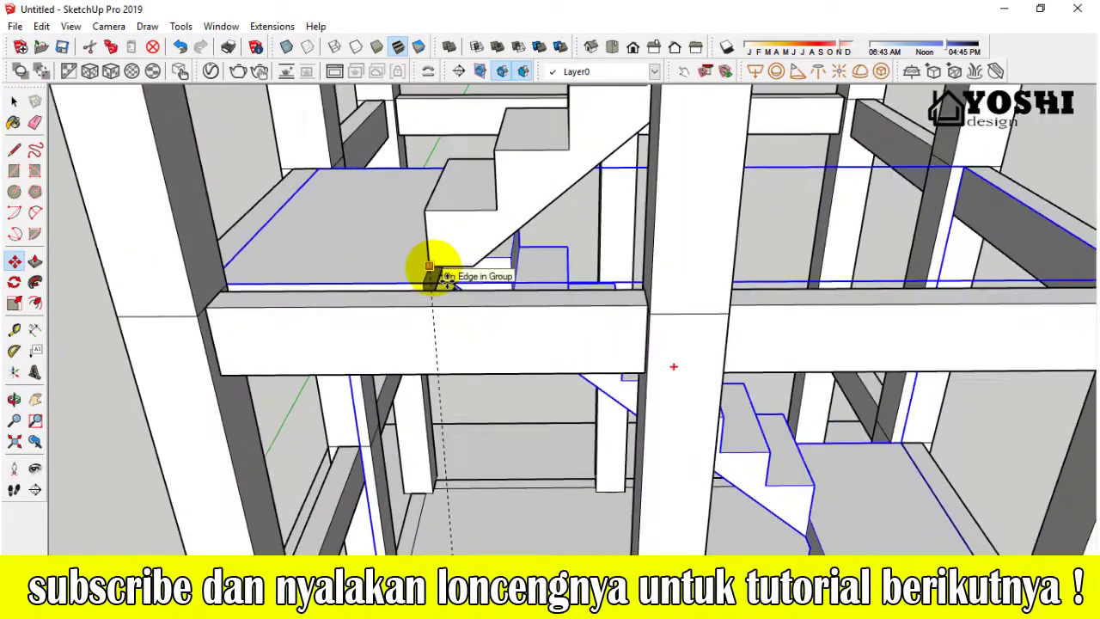
pyautogui.scroll(2, 437, 275)
pyautogui.scroll(1, 436, 283)
pyautogui.scroll(1, 440, 291)
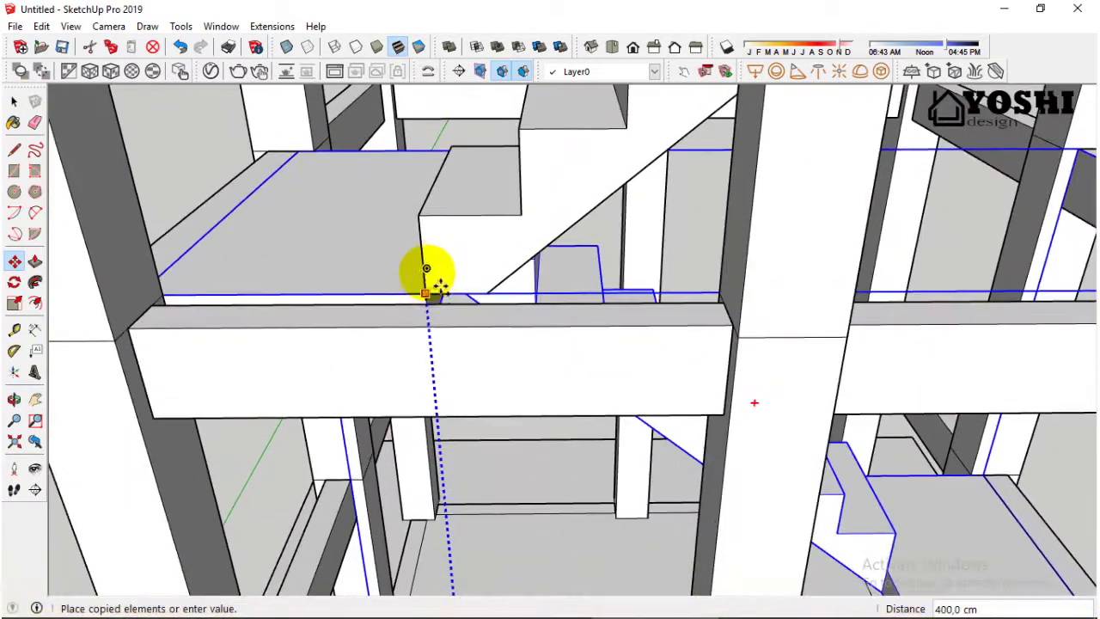
pyautogui.scroll(-8, 486, 318)
pyautogui.moveTo(479, 282)
pyautogui.mouseDown(button='middle')
pyautogui.moveTo(499, 184)
pyautogui.moveTo(504, 364)
pyautogui.moveTo(527, 387)
pyautogui.moveTo(452, 194)
pyautogui.mouseUp(button='middle')
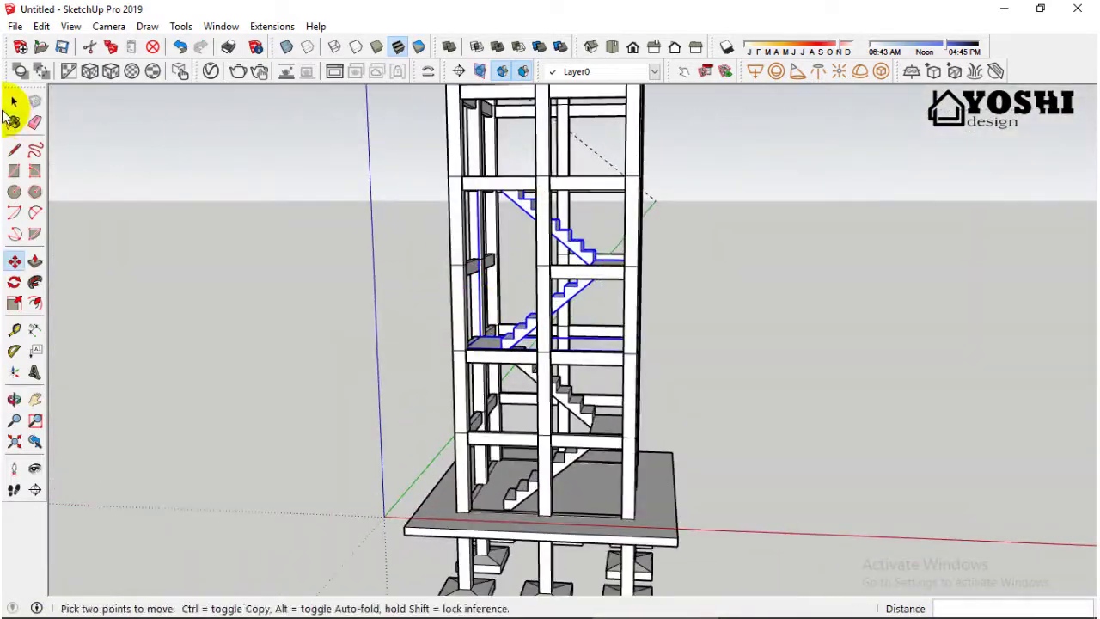
pyautogui.click(14, 101)
pyautogui.scroll(5, 522, 337)
pyautogui.scroll(3, 522, 378)
pyautogui.moveTo(523, 378)
pyautogui.mouseDown(button='middle')
pyautogui.moveTo(437, 373)
pyautogui.moveTo(495, 373)
pyautogui.moveTo(456, 415)
pyautogui.mouseUp(button='middle')
pyautogui.moveTo(181, 348)
pyautogui.mouseDown(button='middle')
pyautogui.moveTo(393, 85)
pyautogui.moveTo(466, 248)
pyautogui.mouseUp(button='middle')
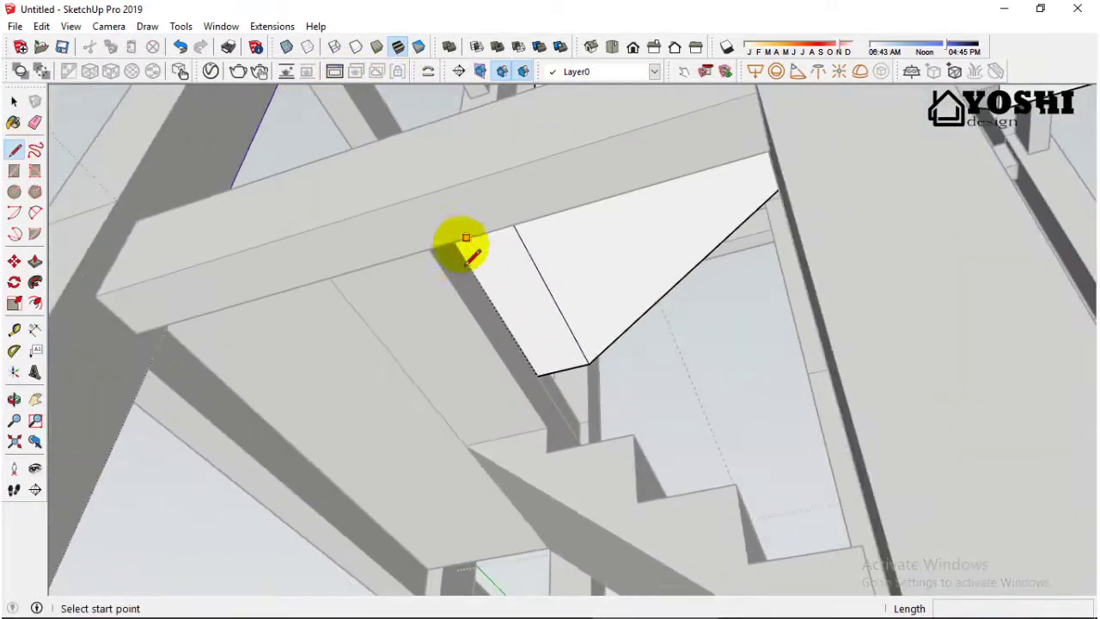
pyautogui.scroll(-5, 515, 361)
pyautogui.scroll(-5, 611, 459)
# Step: Copy the stair flights from their base corner 1000 along the red axis, beside the tower
pyautogui.click(13, 102)
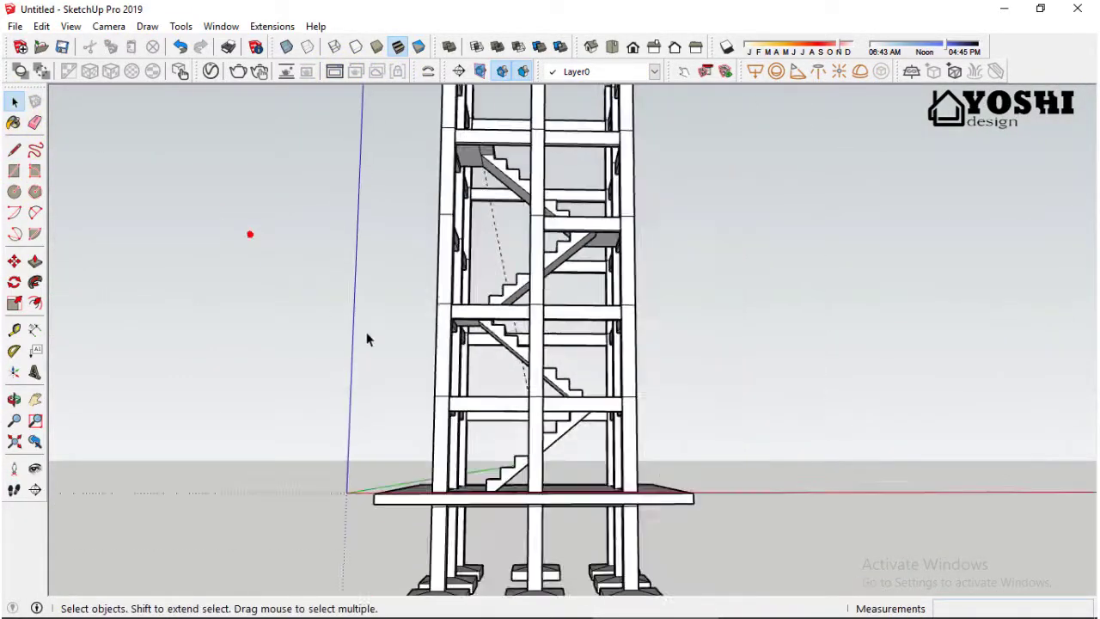
pyautogui.moveTo(248, 233)
pyautogui.mouseDown(button='middle')
pyautogui.moveTo(455, 359)
pyautogui.moveTo(437, 201)
pyautogui.moveTo(461, 296)
pyautogui.mouseUp(button='middle')
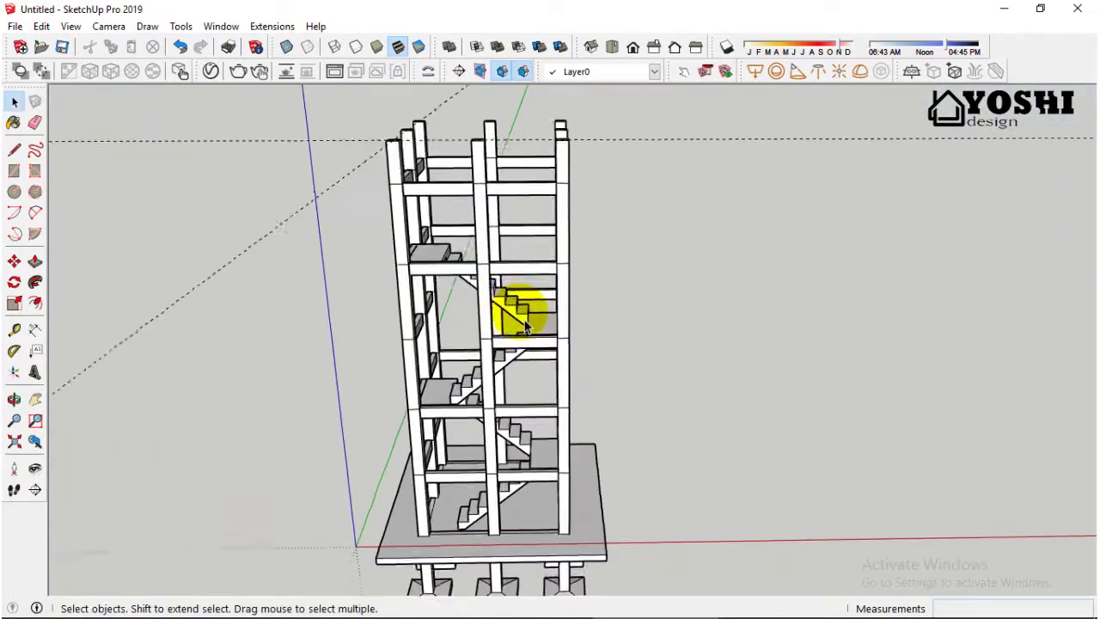
pyautogui.moveTo(525, 325); pyautogui.dragTo(490, 318, button='middle')
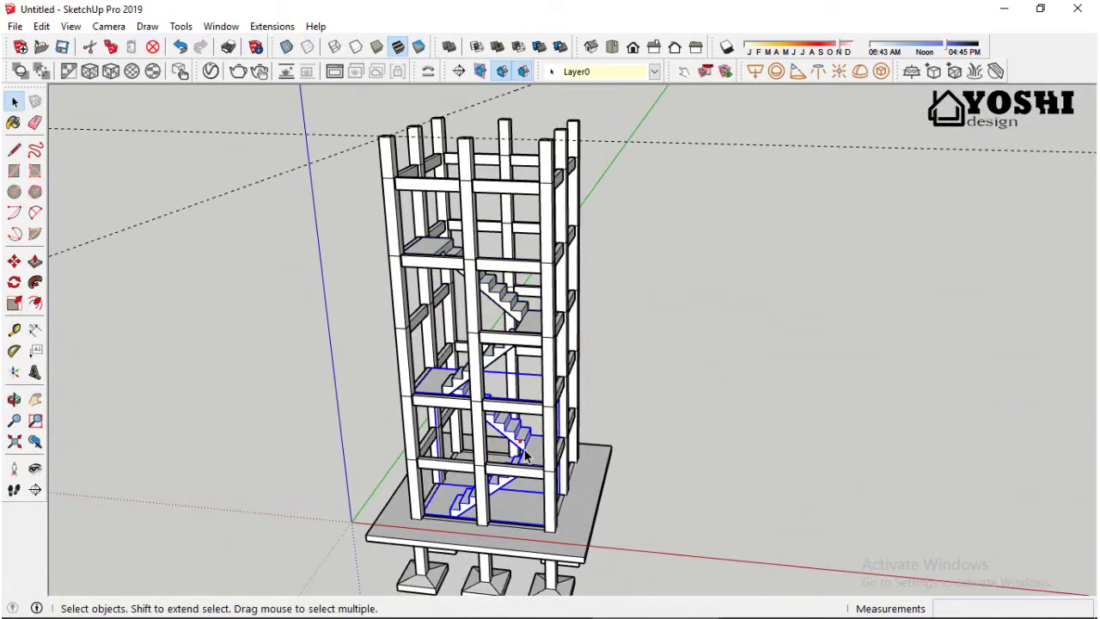
pyautogui.press('m')
pyautogui.scroll(3, 459, 534)
pyautogui.scroll(3, 459, 516)
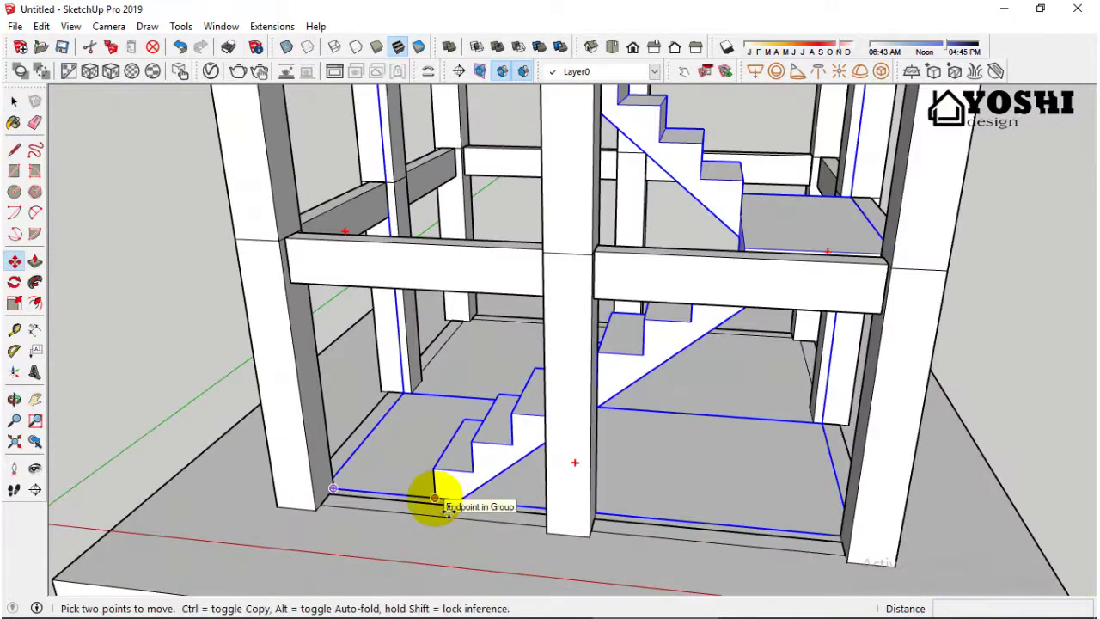
pyautogui.press('ctrl')
pyautogui.click(492, 480)
pyautogui.scroll(-2, 506, 495)
pyautogui.scroll(-3, 506, 494)
pyautogui.scroll(3, 441, 233)
pyautogui.click(442, 233)
pyautogui.scroll(-3, 442, 233)
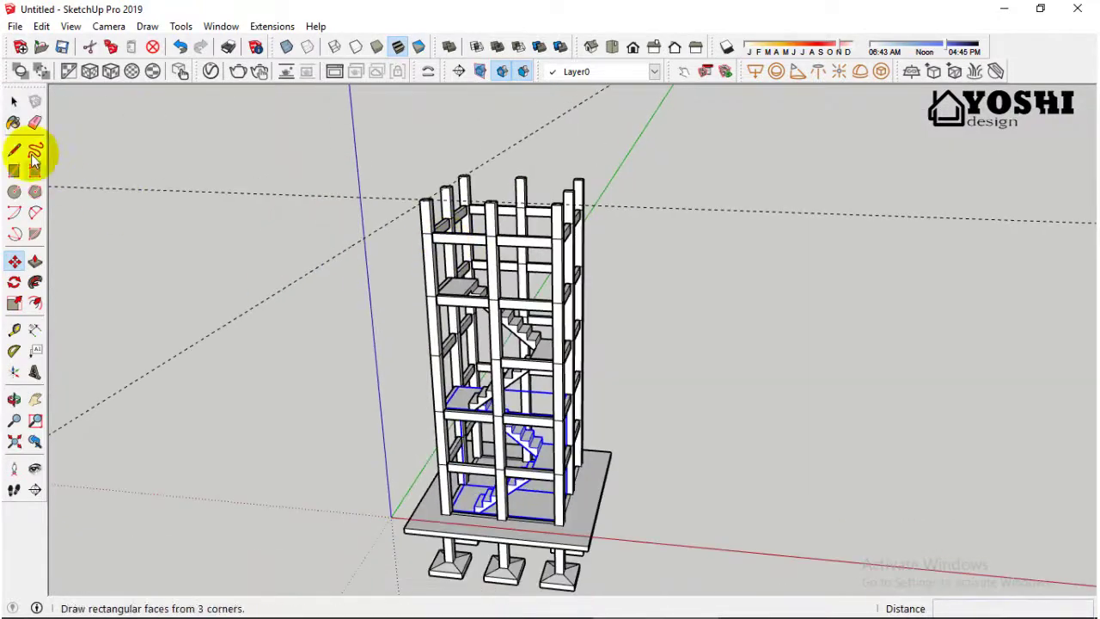
pyautogui.click(14, 101)
pyautogui.scroll(2, 537, 342)
pyautogui.scroll(-3, 533, 460)
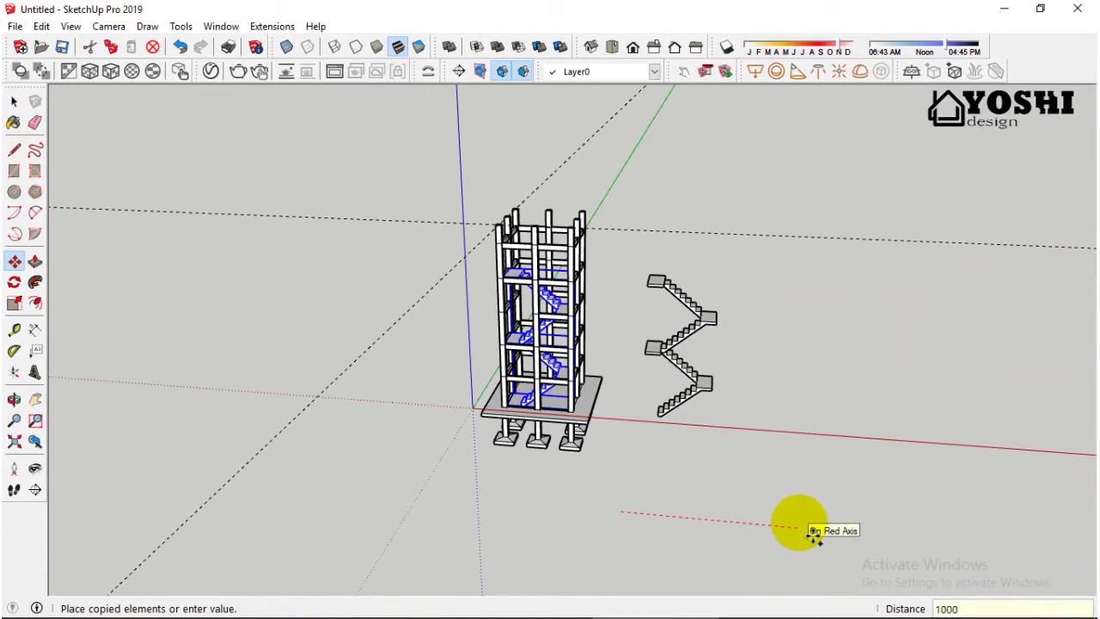
# Step: Draw a line across the corner where the stair flight meets the landing
pyautogui.scroll(3, 658, 300)
pyautogui.scroll(3, 663, 300)
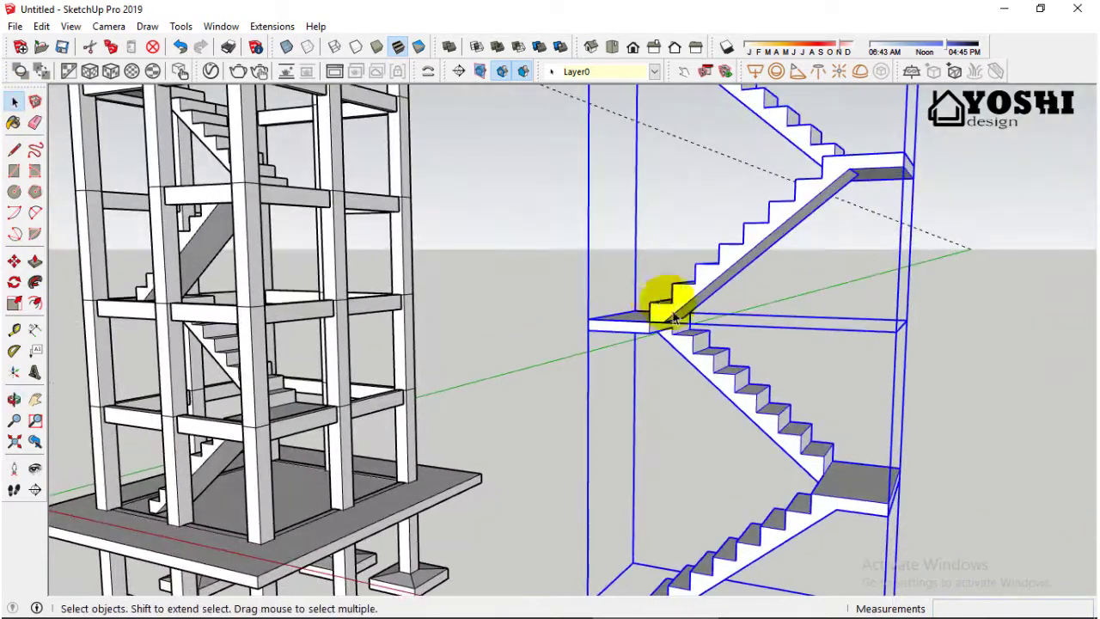
pyautogui.scroll(3, 663, 305)
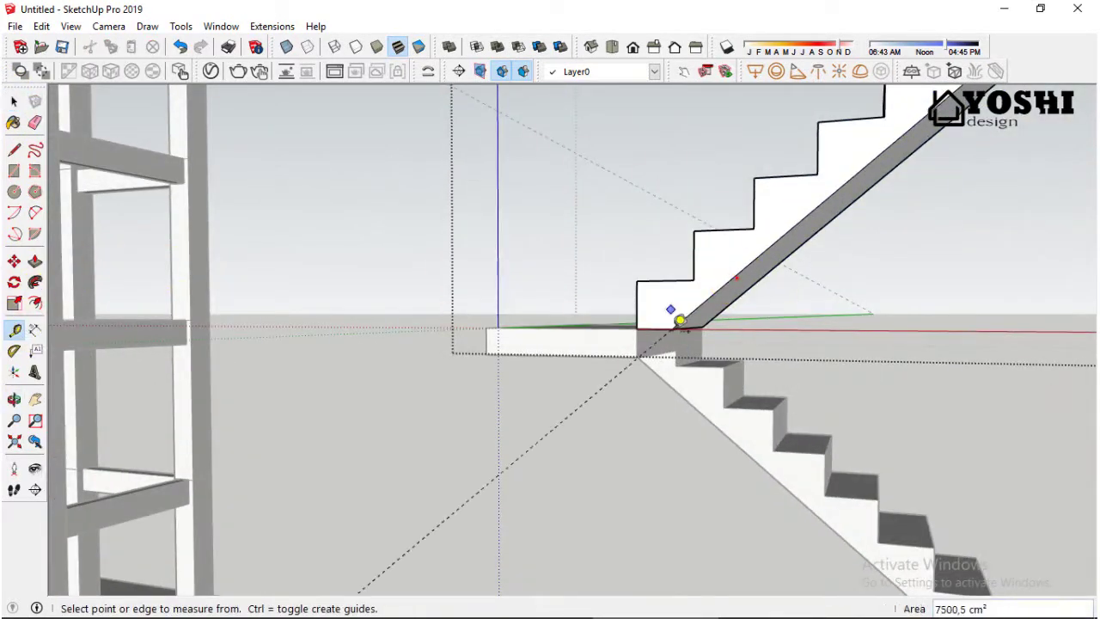
pyautogui.scroll(1, 679, 320)
pyautogui.click(14, 150)
pyautogui.scroll(1, 672, 338)
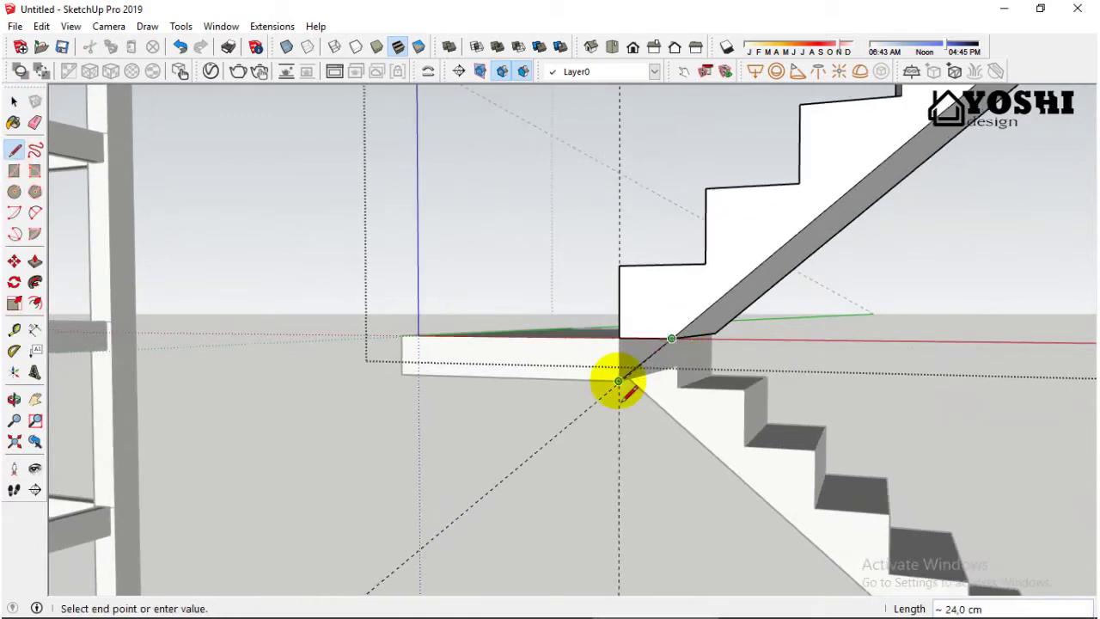
pyautogui.scroll(2, 695, 332)
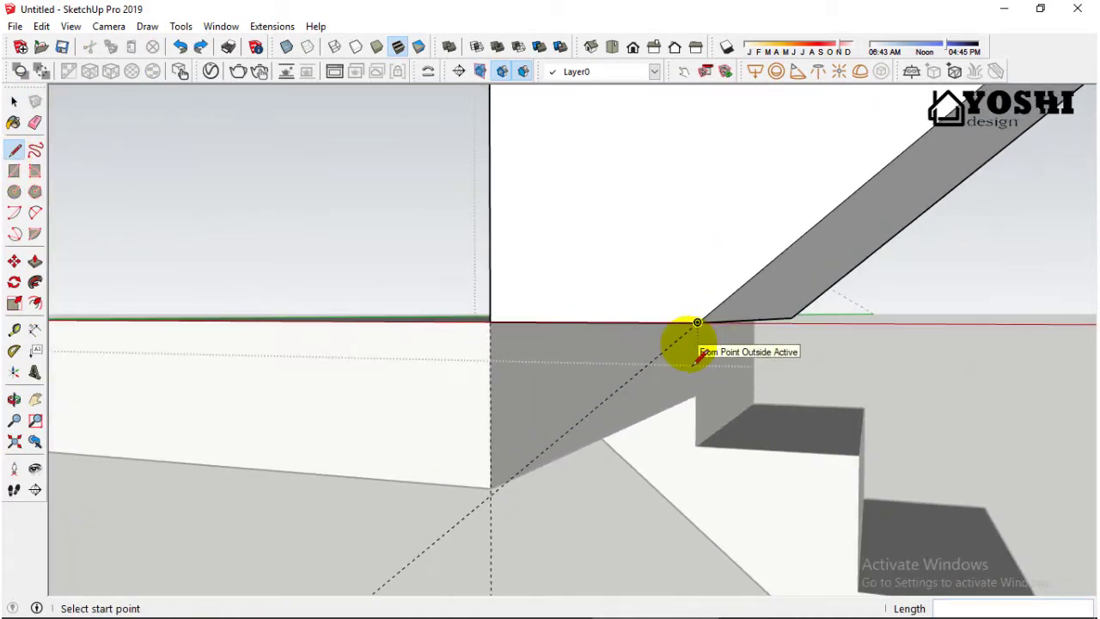
pyautogui.scroll(2, 682, 344)
pyautogui.moveTo(682, 344)
pyautogui.mouseDown(button='middle')
pyautogui.moveTo(713, 290)
pyautogui.moveTo(832, 151)
pyautogui.moveTo(847, 163)
pyautogui.mouseUp(button='middle')
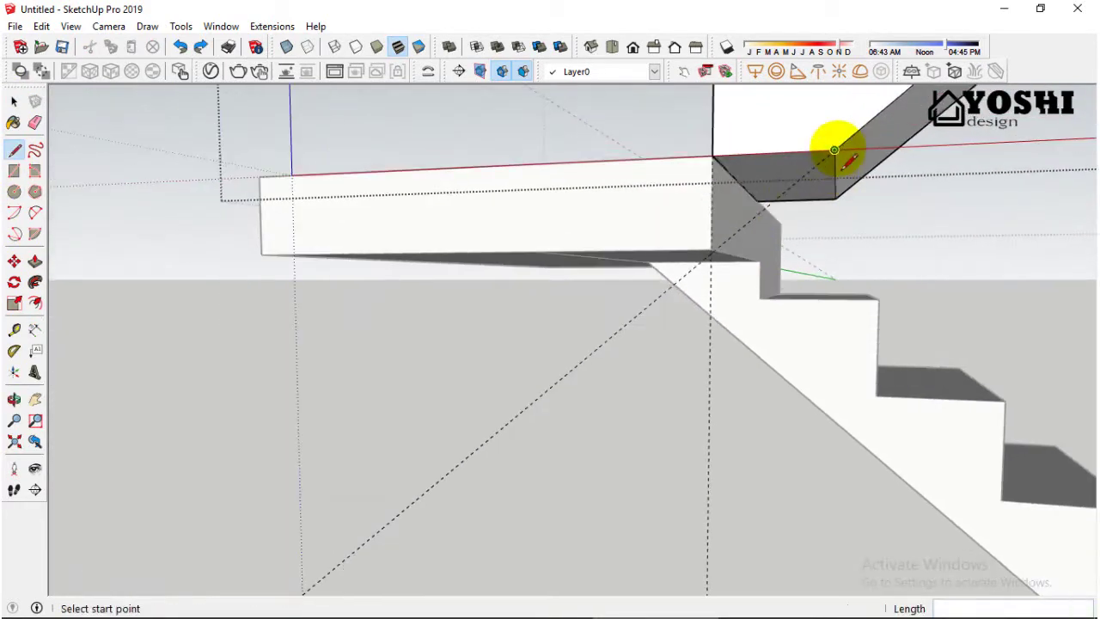
pyautogui.scroll(5, 795, 222)
pyautogui.scroll(-3, 452, 432)
pyautogui.click(478, 344)
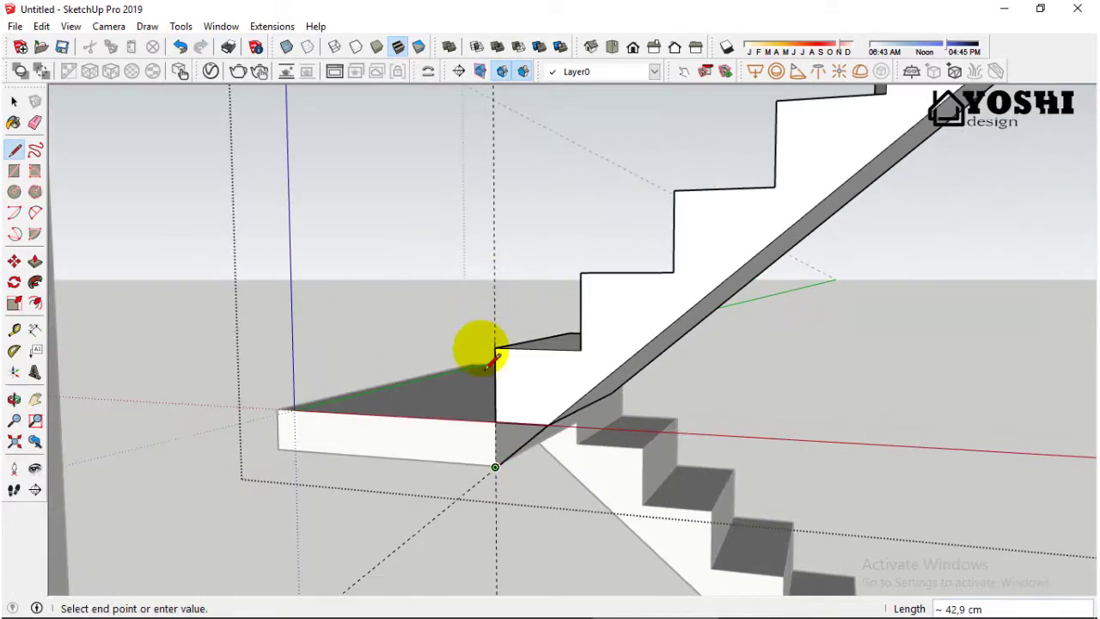
pyautogui.scroll(2, 490, 421)
# Step: Push/Pull the flight's underside face to fill the joint with the landing
pyautogui.click(34, 282)
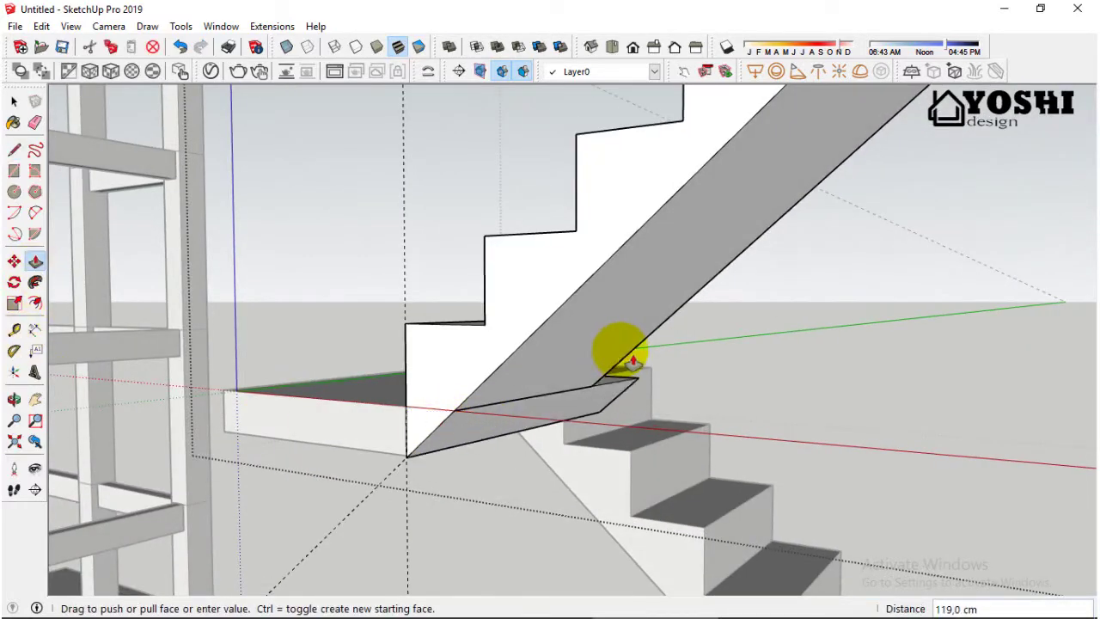
pyautogui.click(659, 327)
pyautogui.moveTo(658, 328)
pyautogui.mouseDown(button='middle')
pyautogui.moveTo(491, 344)
pyautogui.moveTo(303, 396)
pyautogui.mouseUp(button='middle')
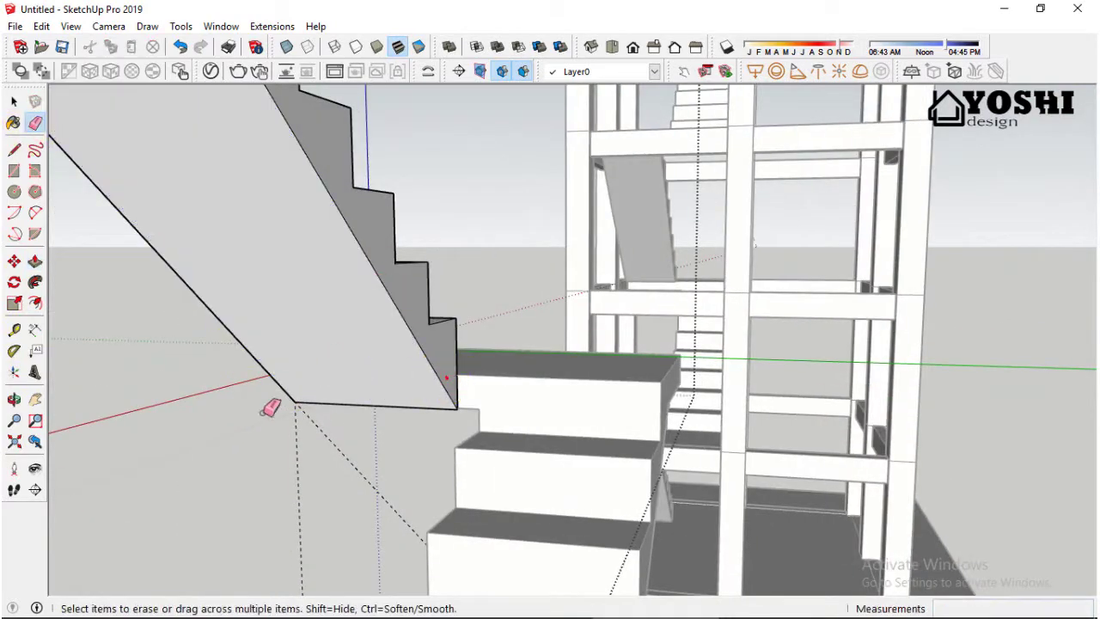
pyautogui.scroll(-4, 650, 422)
pyautogui.scroll(2, 940, 344)
pyautogui.scroll(2, 945, 379)
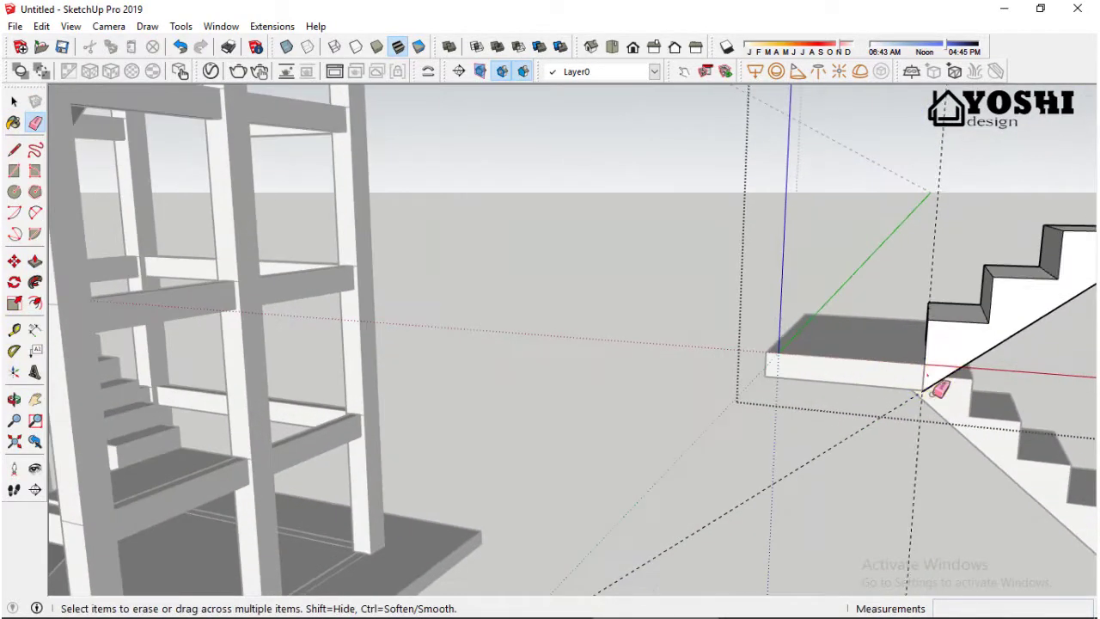
pyautogui.moveTo(945, 462); pyautogui.dragTo(866, 258, button='middle')
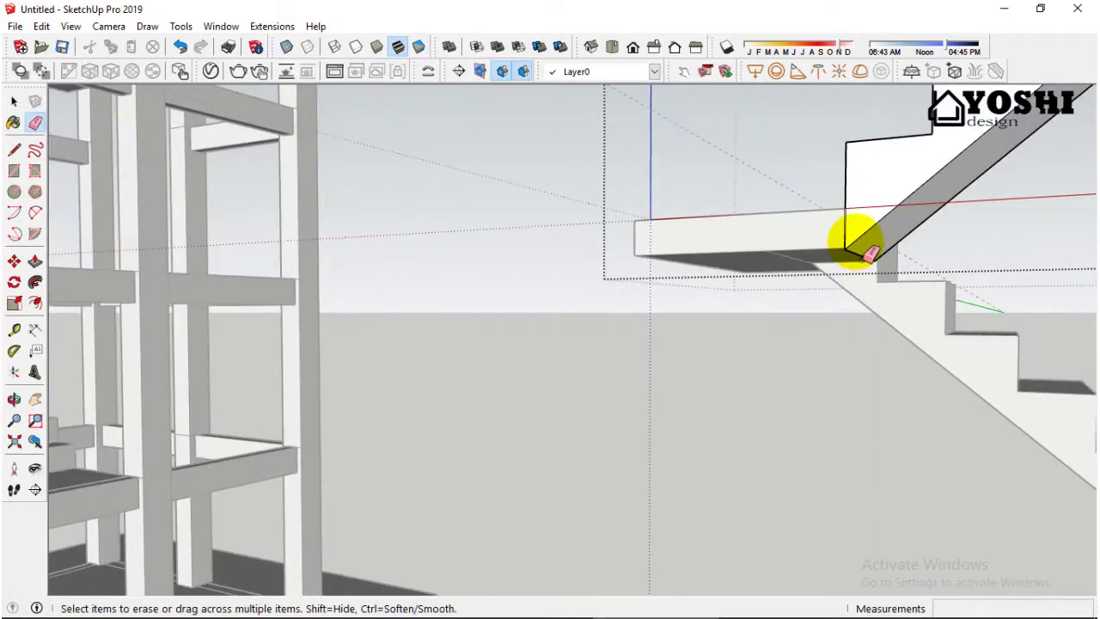
# Step: Erase the stray edges under the landing and at the landing's end
pyautogui.click(24, 104)
pyautogui.scroll(2, 783, 257)
pyautogui.rightClick(786, 258)
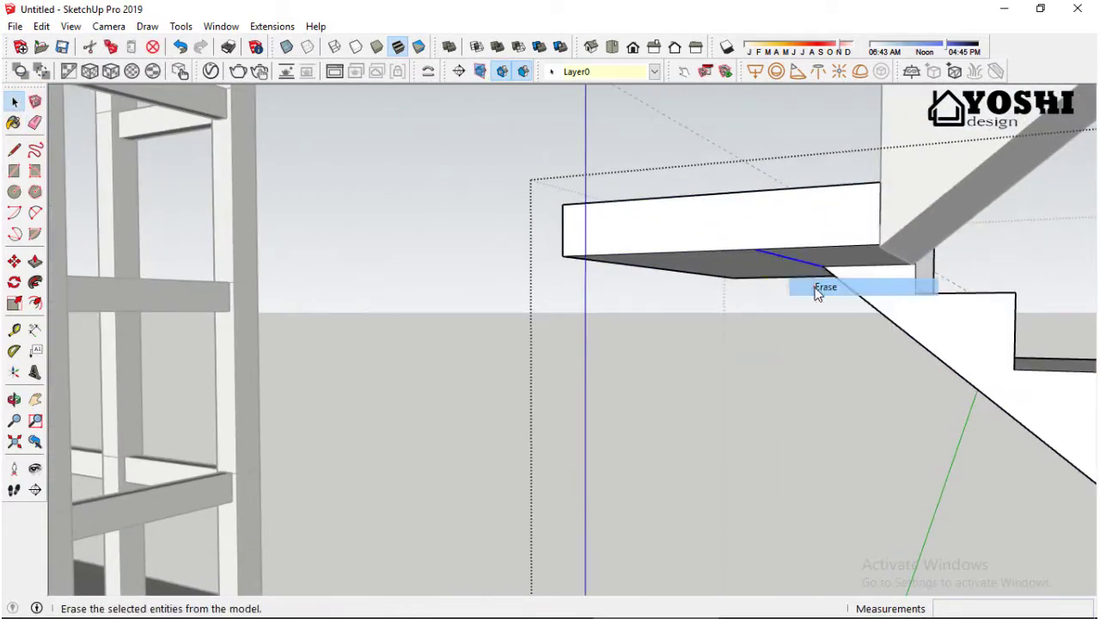
pyautogui.click(811, 287)
pyautogui.scroll(2, 817, 302)
pyautogui.click(858, 251)
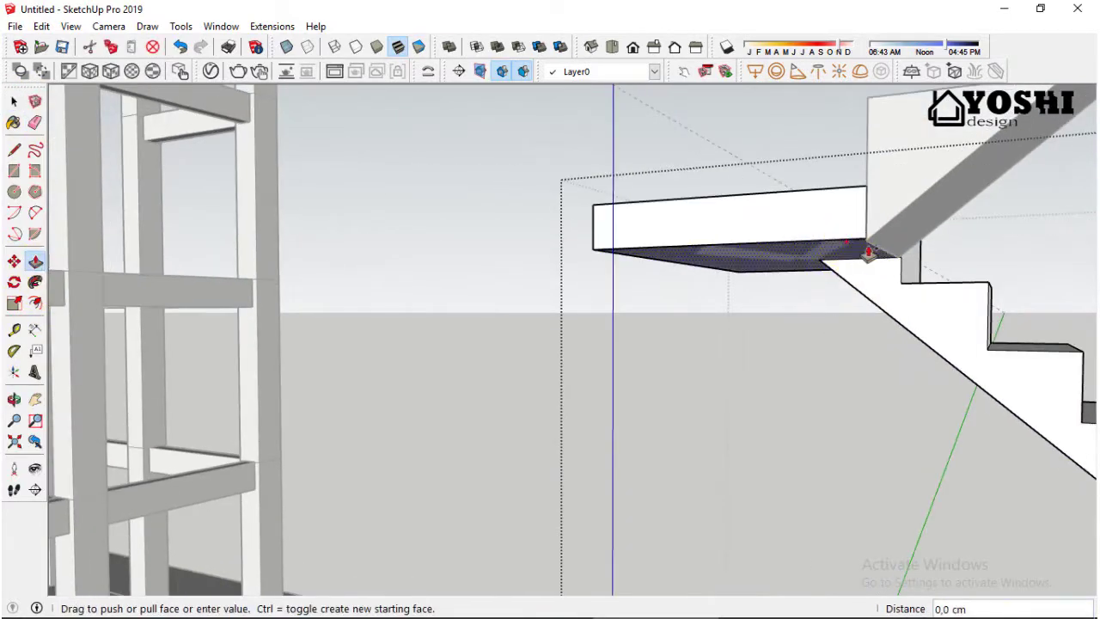
pyautogui.scroll(4, 876, 245)
pyautogui.click(43, 168)
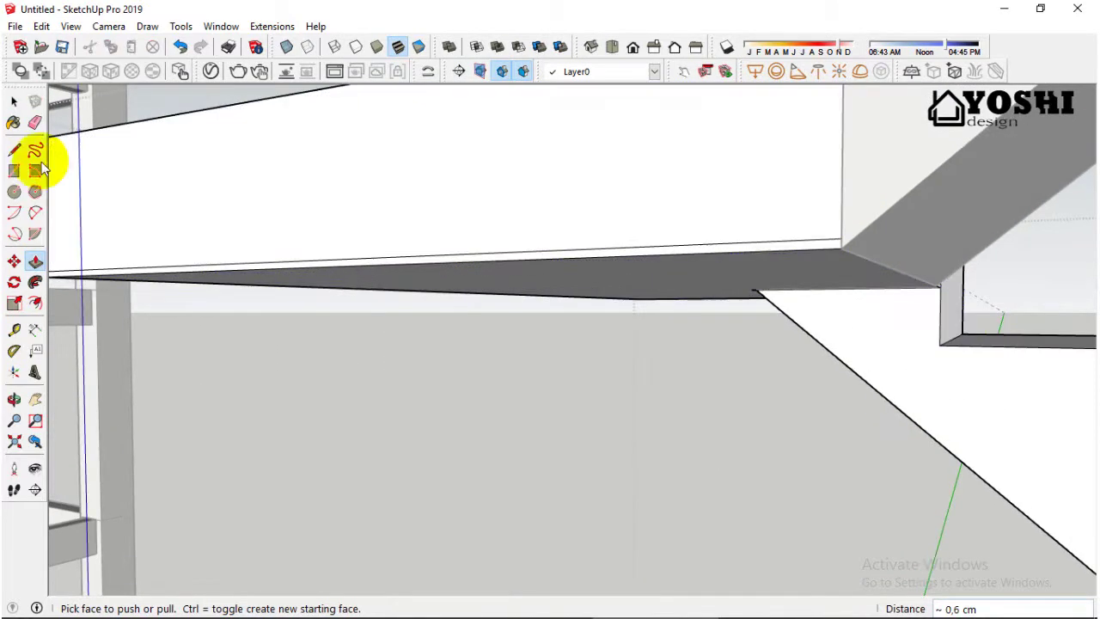
pyautogui.scroll(-3, 636, 267)
pyautogui.scroll(3, 619, 312)
pyautogui.click(691, 316)
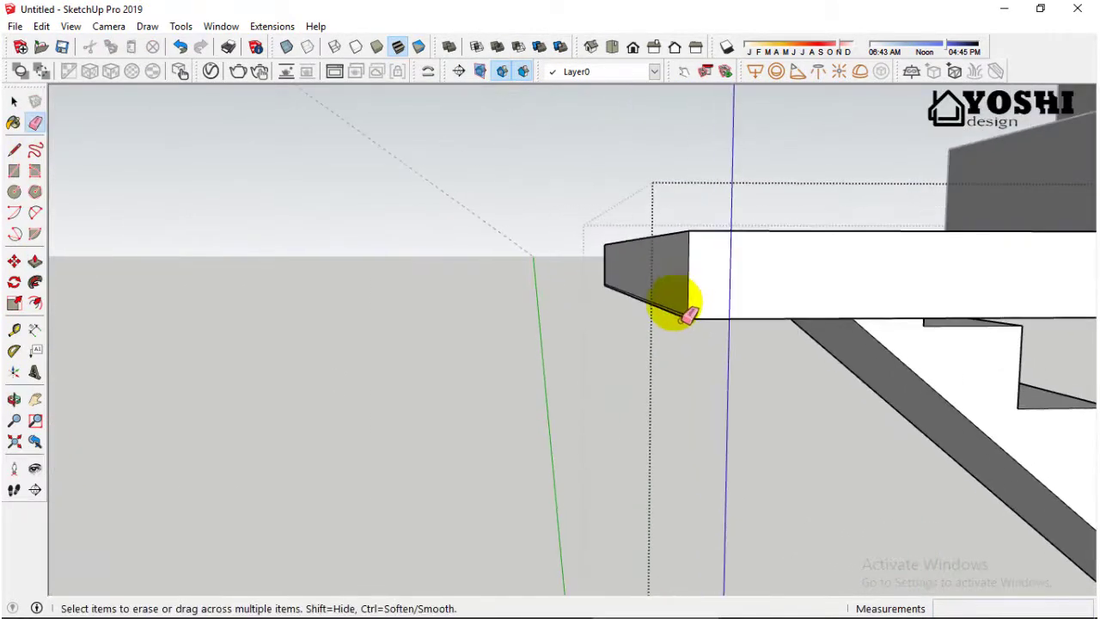
pyautogui.scroll(3, 385, 300)
# Step: Push the landing face out by 80 cm and check the whole staircase and frame
pyautogui.moveTo(386, 300)
pyautogui.mouseDown(button='middle')
pyautogui.moveTo(764, 368)
pyautogui.moveTo(373, 462)
pyautogui.moveTo(374, 404)
pyautogui.moveTo(645, 496)
pyautogui.moveTo(590, 496)
pyautogui.moveTo(711, 405)
pyautogui.mouseUp(button='middle')
pyautogui.scroll(3, 590, 496)
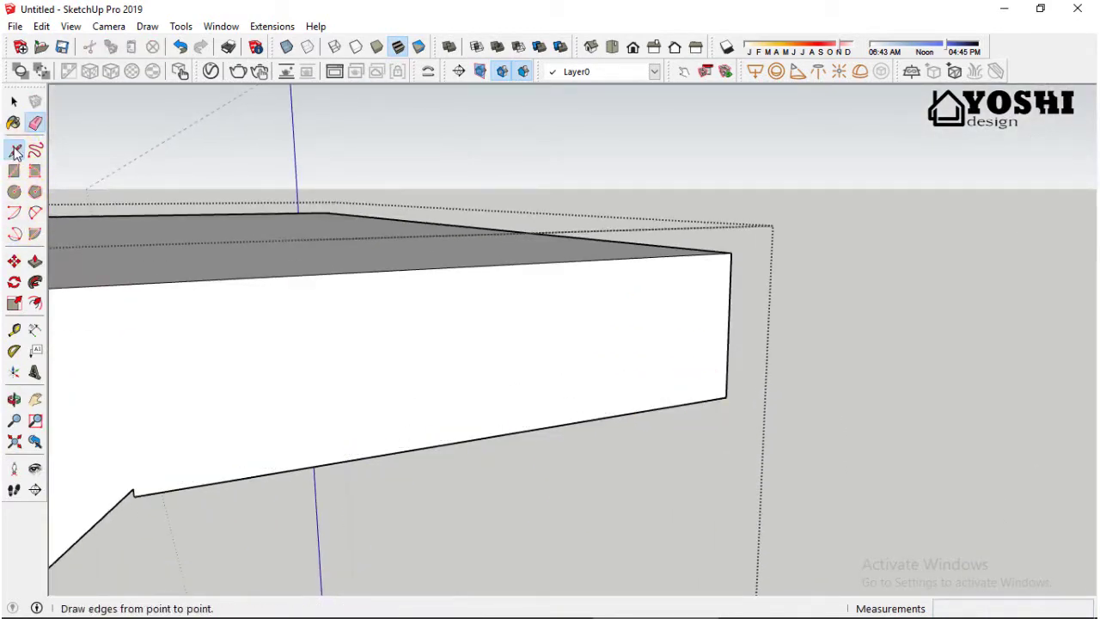
pyautogui.scroll(2, 138, 499)
pyautogui.click(35, 261)
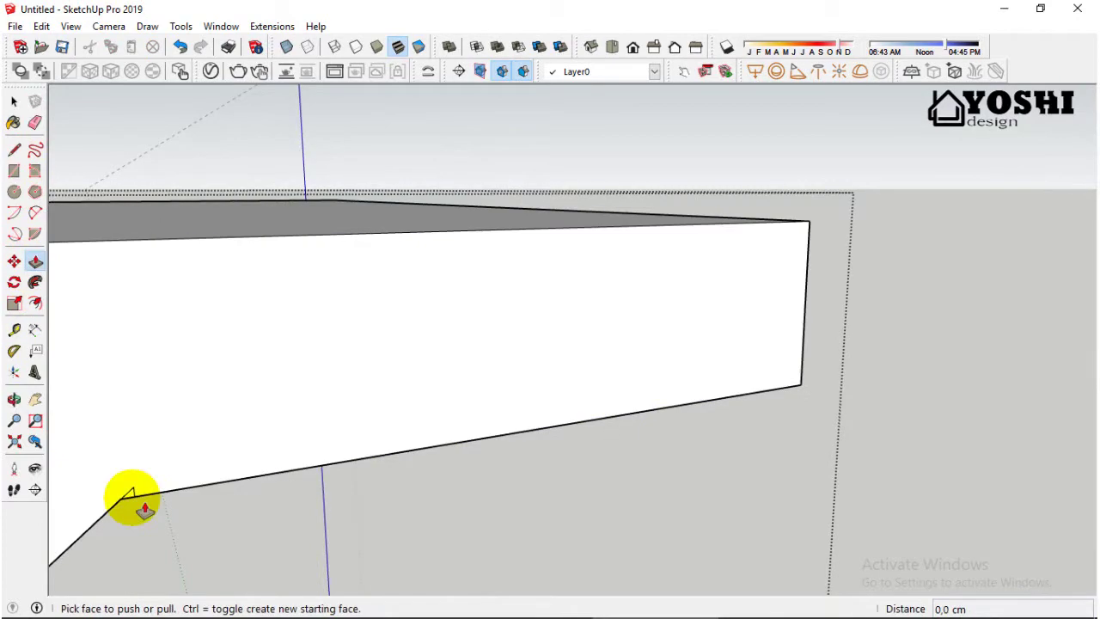
pyautogui.click(135, 503)
pyautogui.scroll(-3, 442, 449)
pyautogui.scroll(-5, 336, 422)
pyautogui.moveTo(373, 462)
pyautogui.mouseDown(button='middle')
pyautogui.moveTo(256, 392)
pyautogui.moveTo(640, 417)
pyautogui.mouseUp(button='middle')
pyautogui.moveTo(282, 321); pyautogui.dragTo(295, 326, button='middle')
pyautogui.scroll(3, 344, 343)
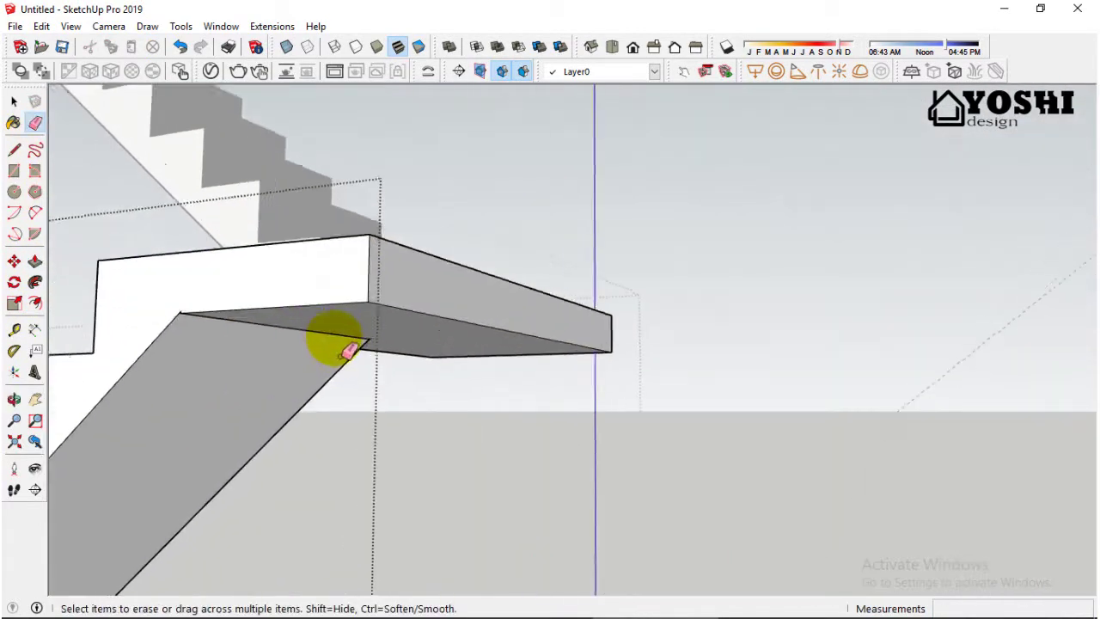
pyautogui.scroll(3, 401, 336)
pyautogui.scroll(2, 421, 348)
pyautogui.scroll(-2, 568, 371)
pyautogui.scroll(-2, 270, 327)
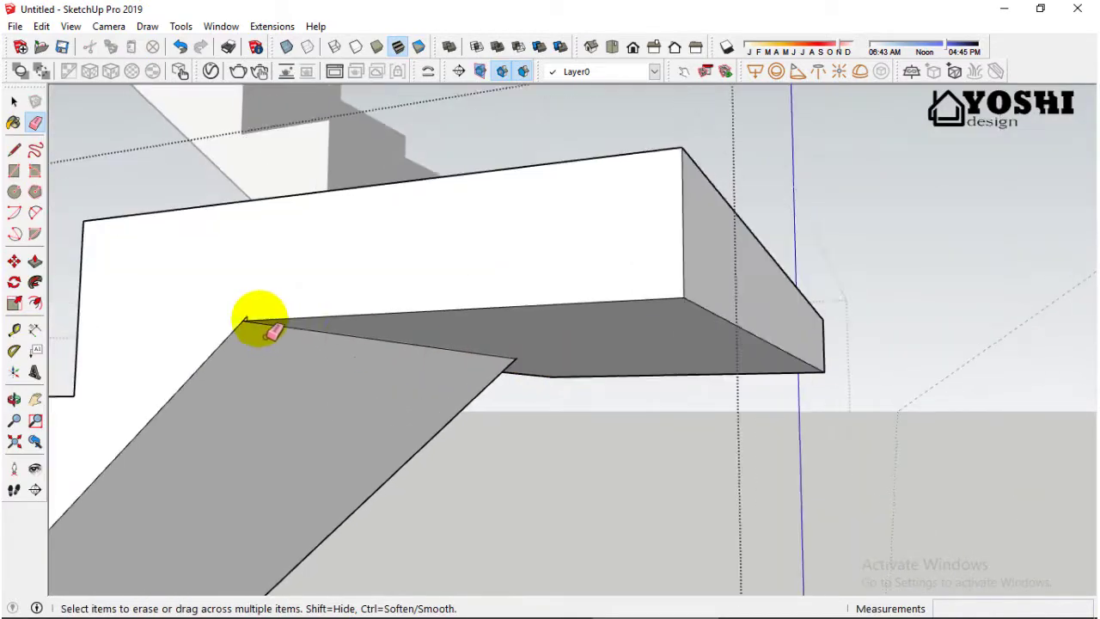
pyautogui.scroll(1, 250, 324)
pyautogui.scroll(-3, 514, 332)
pyautogui.scroll(-3, 567, 352)
# Step: Copy the staircase 800 cm straight up, then undo the misplaced copy
pyautogui.scroll(-2, 624, 373)
pyautogui.click(14, 102)
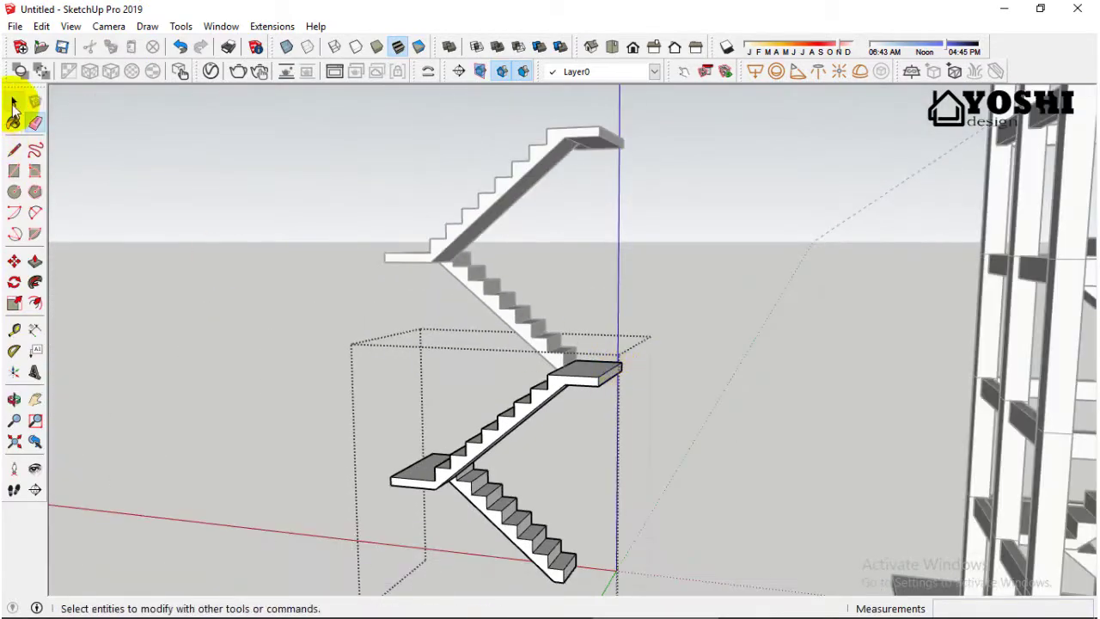
pyautogui.moveTo(436, 350)
pyautogui.mouseDown(button='middle')
pyautogui.moveTo(484, 312)
pyautogui.moveTo(503, 386)
pyautogui.moveTo(535, 361)
pyautogui.moveTo(491, 356)
pyautogui.moveTo(633, 405)
pyautogui.moveTo(528, 386)
pyautogui.mouseUp(button='middle')
pyautogui.scroll(3, 499, 369)
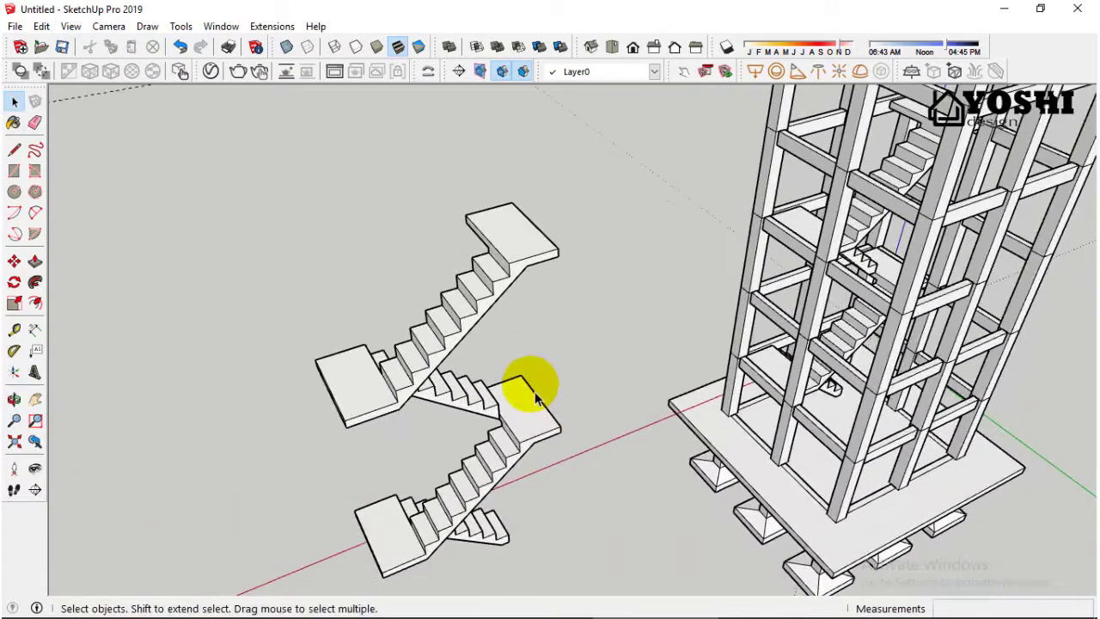
pyautogui.scroll(2, 530, 396)
pyautogui.moveTo(540, 422); pyautogui.dragTo(98, 250, button='middle')
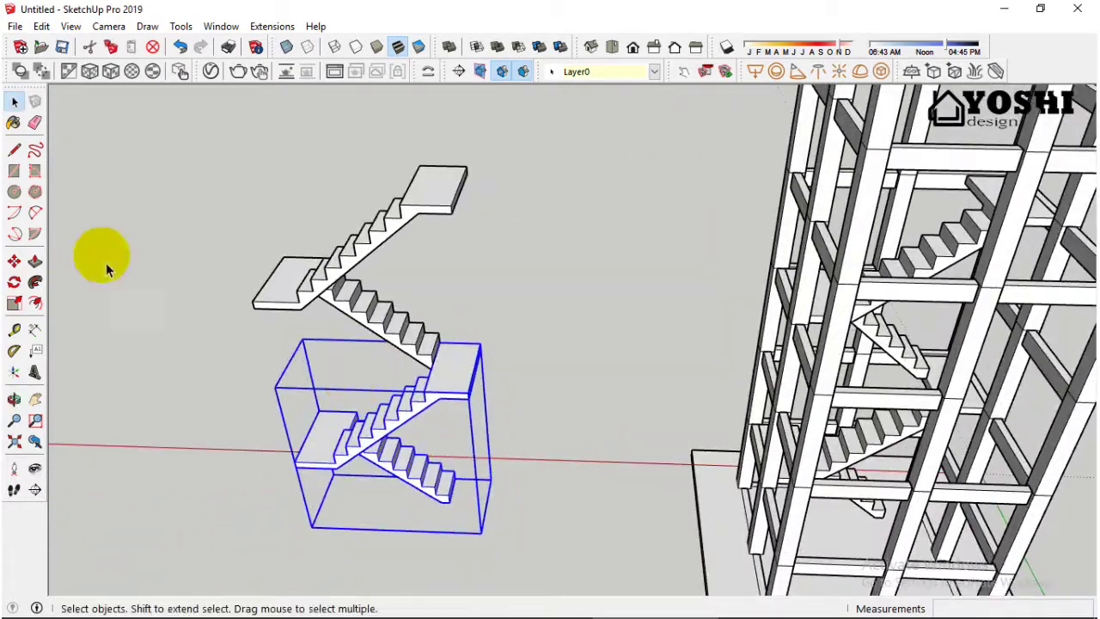
pyautogui.moveTo(405, 369)
pyautogui.mouseDown(button='middle')
pyautogui.moveTo(606, 361)
pyautogui.moveTo(589, 369)
pyautogui.mouseUp(button='middle')
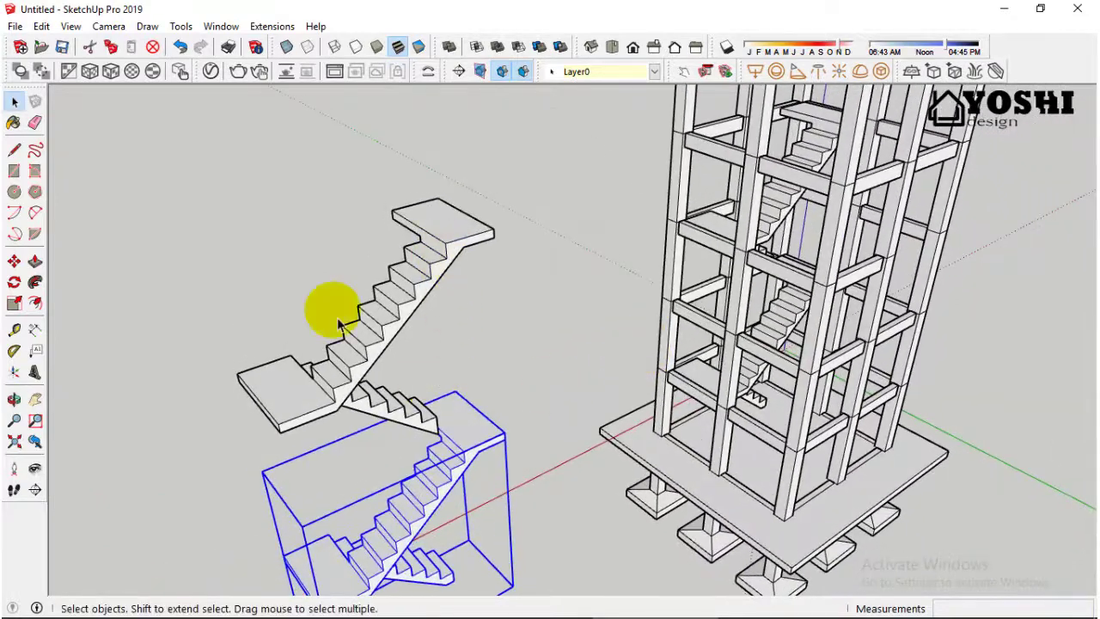
pyautogui.moveTo(430, 464); pyautogui.dragTo(422, 397, button='middle')
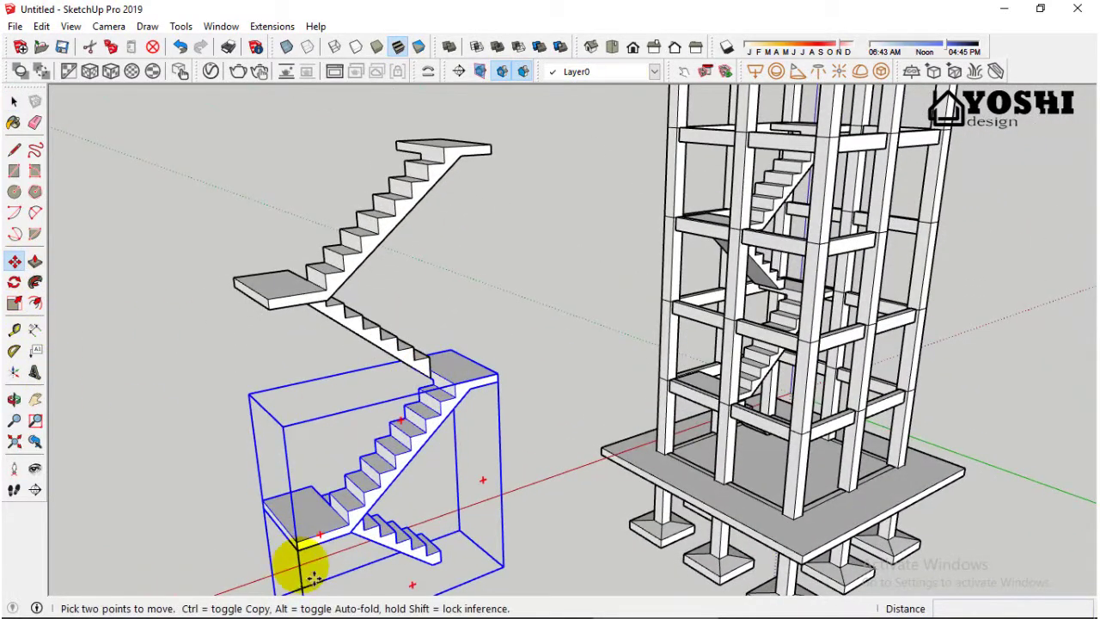
pyautogui.moveTo(261, 295); pyautogui.dragTo(299, 291)
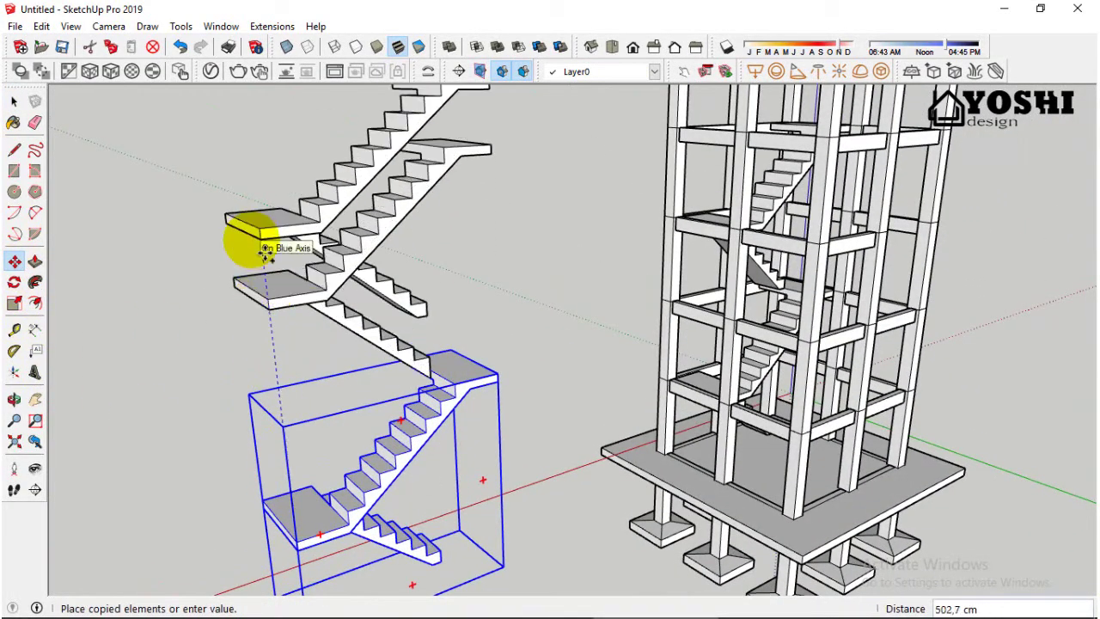
pyautogui.scroll(-1, 447, 577)
pyautogui.moveTo(430, 483)
pyautogui.keyDown('ctrl'); pyautogui.mouseDown()
pyautogui.moveTo(417, 271)
pyautogui.moveTo(428, 219)
pyautogui.moveTo(424, 249)
pyautogui.mouseUp(); pyautogui.keyUp('ctrl')
pyautogui.scroll(2, 434, 225)
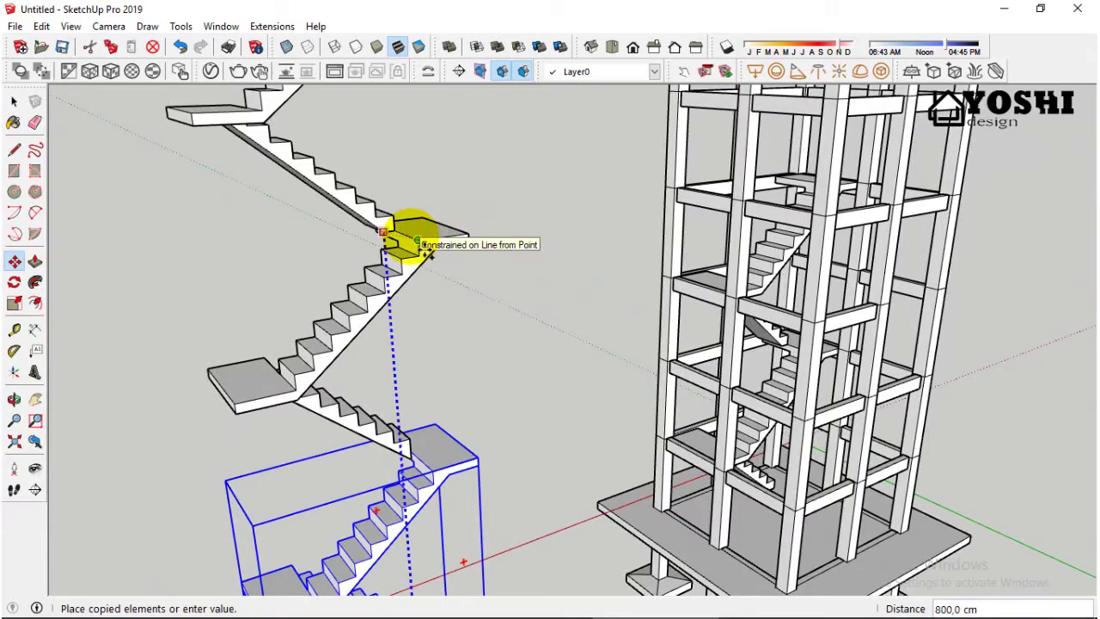
pyautogui.click(417, 241)
pyautogui.moveTo(417, 240)
pyautogui.mouseDown(button='middle')
pyautogui.moveTo(344, 410)
pyautogui.moveTo(209, 388)
pyautogui.moveTo(430, 250)
pyautogui.moveTo(458, 269)
pyautogui.mouseUp(button='middle')
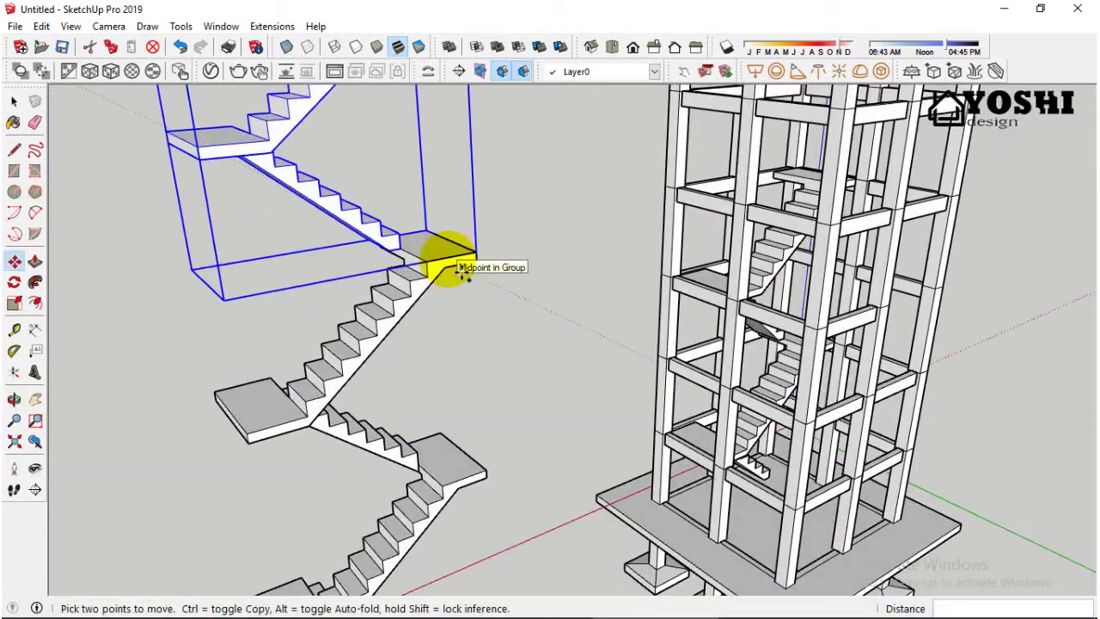
pyautogui.hotkey('ctrl', 'z')
# Step: Copy the staircase from its lower landing corner onto the upper landing
pyautogui.scroll(1, 398, 467)
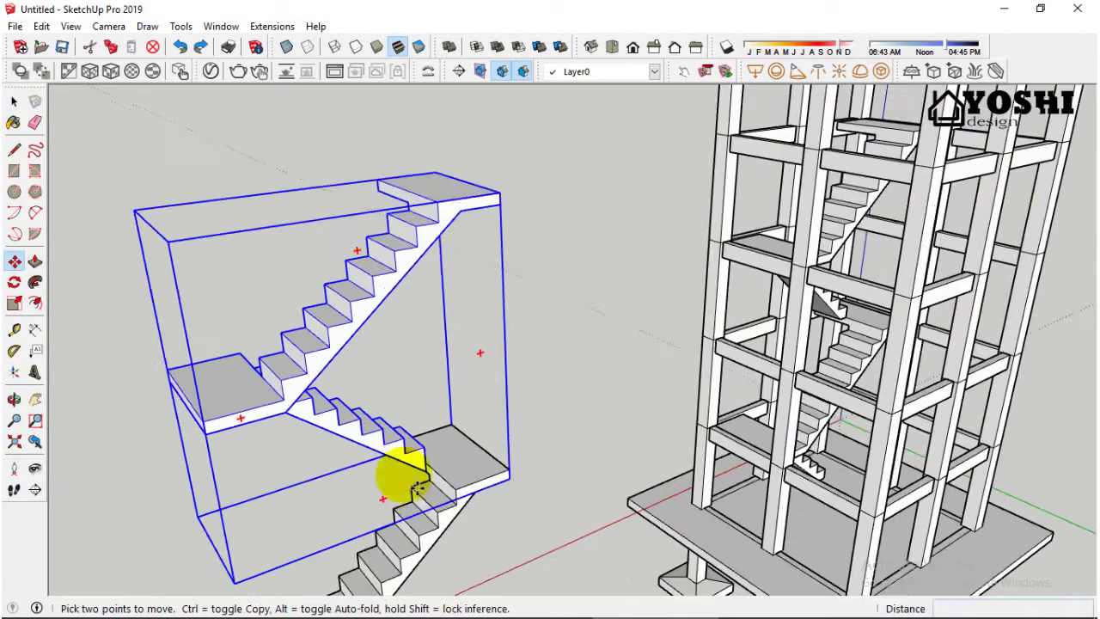
pyautogui.scroll(3, 440, 474)
pyautogui.scroll(-5, 475, 511)
pyautogui.click(455, 380)
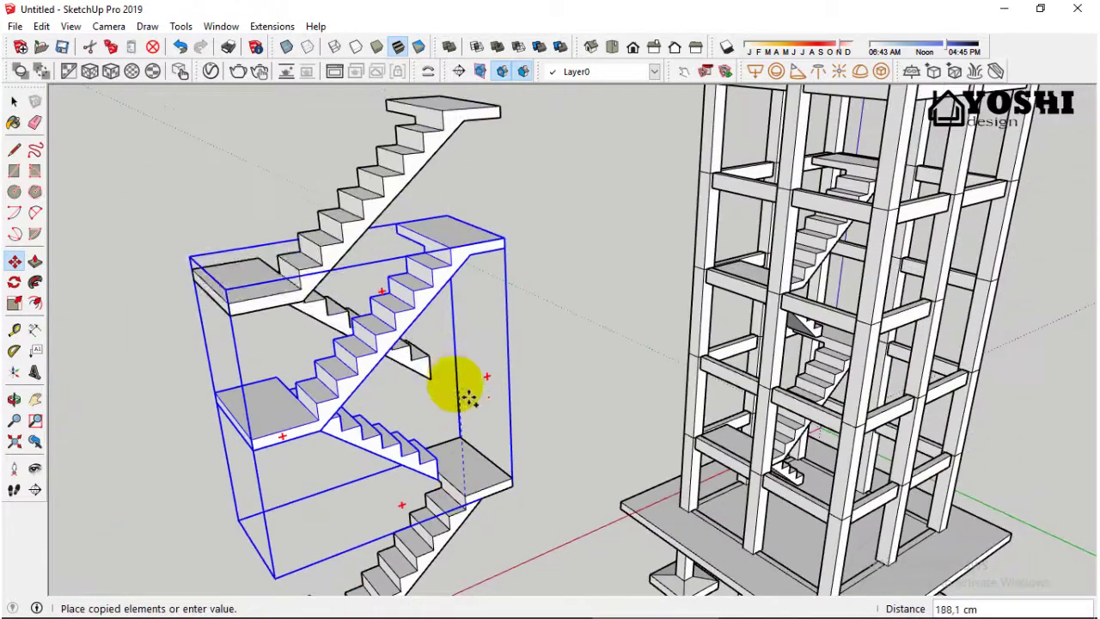
pyautogui.moveTo(450, 246)
pyautogui.mouseDown(button='middle')
pyautogui.moveTo(388, 339)
pyautogui.moveTo(233, 303)
pyautogui.mouseUp(button='middle')
pyautogui.click(233, 303)
# Step: Open the stacked stair group for editing and draw a line across the landing
pyautogui.press('space')
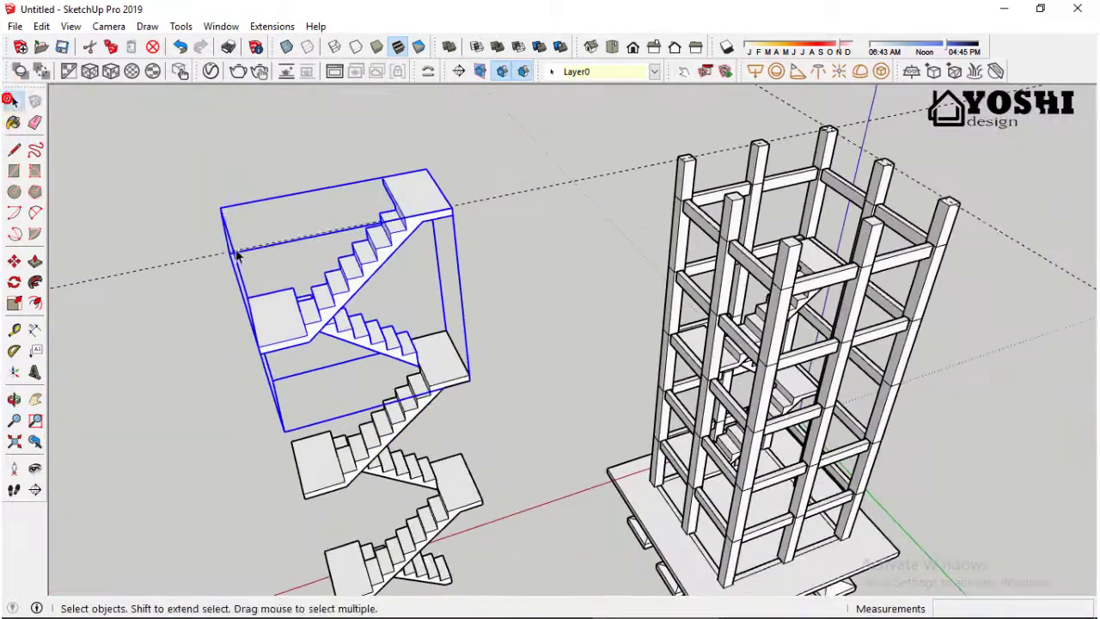
pyautogui.scroll(3, 258, 292)
pyautogui.moveTo(314, 287); pyautogui.dragTo(302, 278, button='middle')
pyautogui.scroll(3, 302, 278)
pyautogui.doubleClick(288, 288)
pyautogui.press('l')
pyautogui.scroll(1, 209, 288)
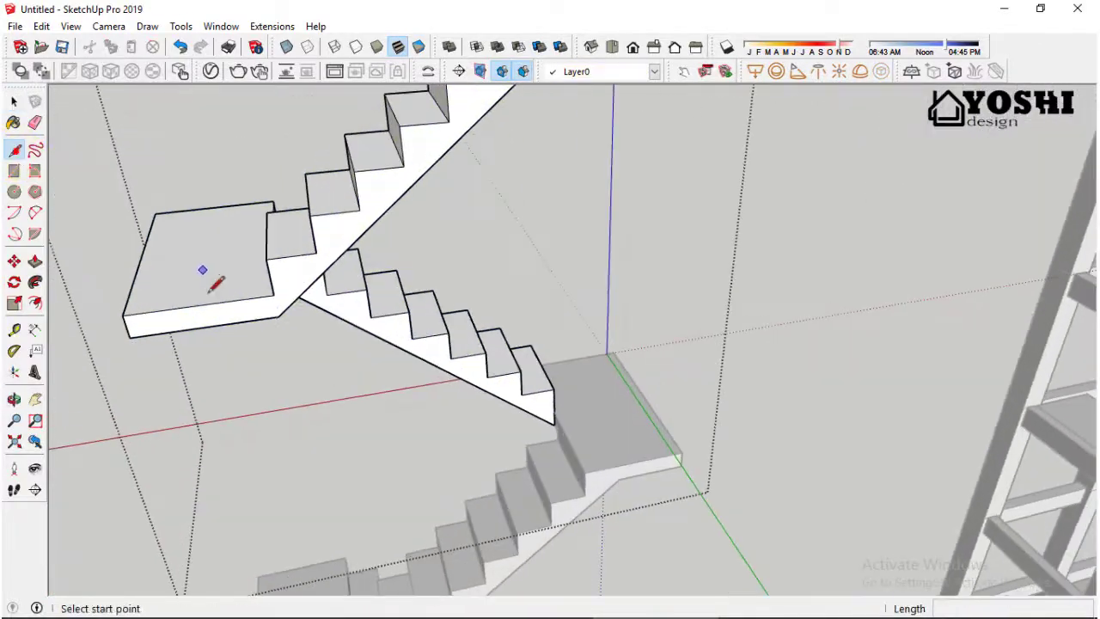
# Step: Push the landing face back 80 cm so the flights stack cleanly
pyautogui.click(35, 263)
pyautogui.scroll(-3, 216, 275)
pyautogui.moveTo(216, 275)
pyautogui.mouseDown(button='middle')
pyautogui.moveTo(668, 331)
pyautogui.moveTo(450, 258)
pyautogui.mouseUp(button='middle')
pyautogui.click(668, 331)
pyautogui.scroll(-3, 620, 325)
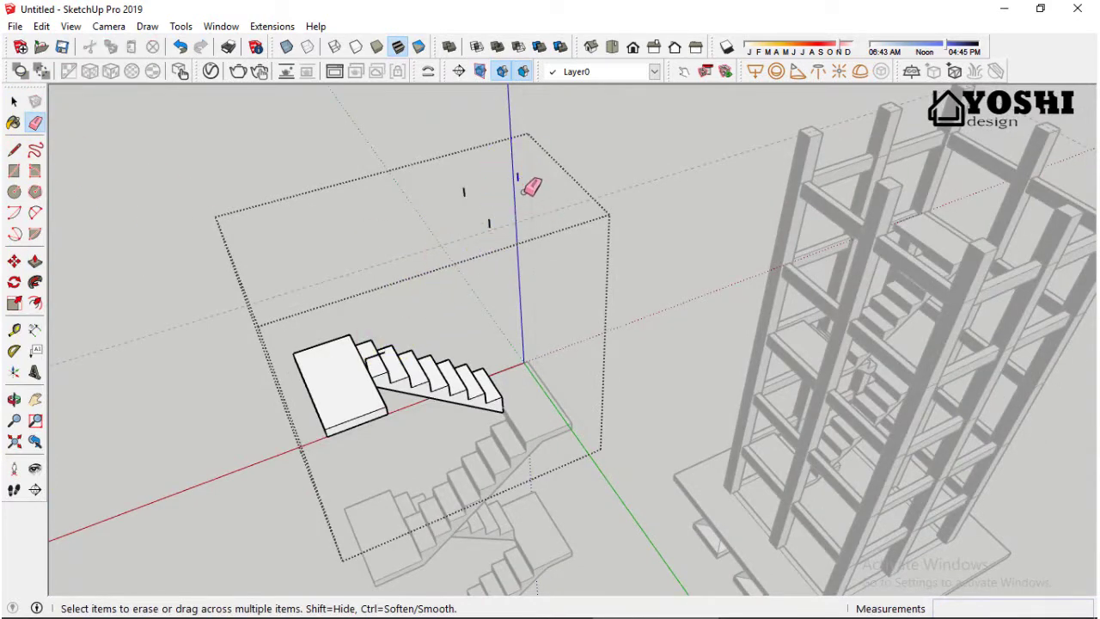
pyautogui.moveTo(475, 198); pyautogui.dragTo(265, 367, button='middle')
pyautogui.scroll(3, 319, 332)
pyautogui.scroll(2, 301, 339)
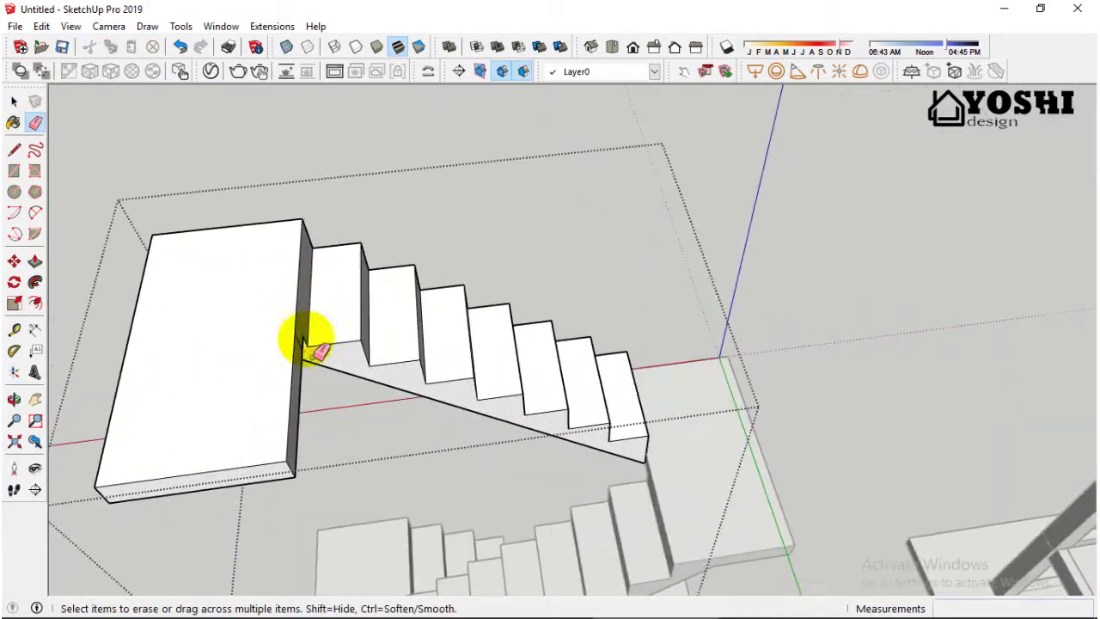
pyautogui.scroll(2, 340, 343)
pyautogui.scroll(-5, 326, 330)
# Step: Group the selected stair flights and move the group beside the tower
pyautogui.scroll(-5, 704, 303)
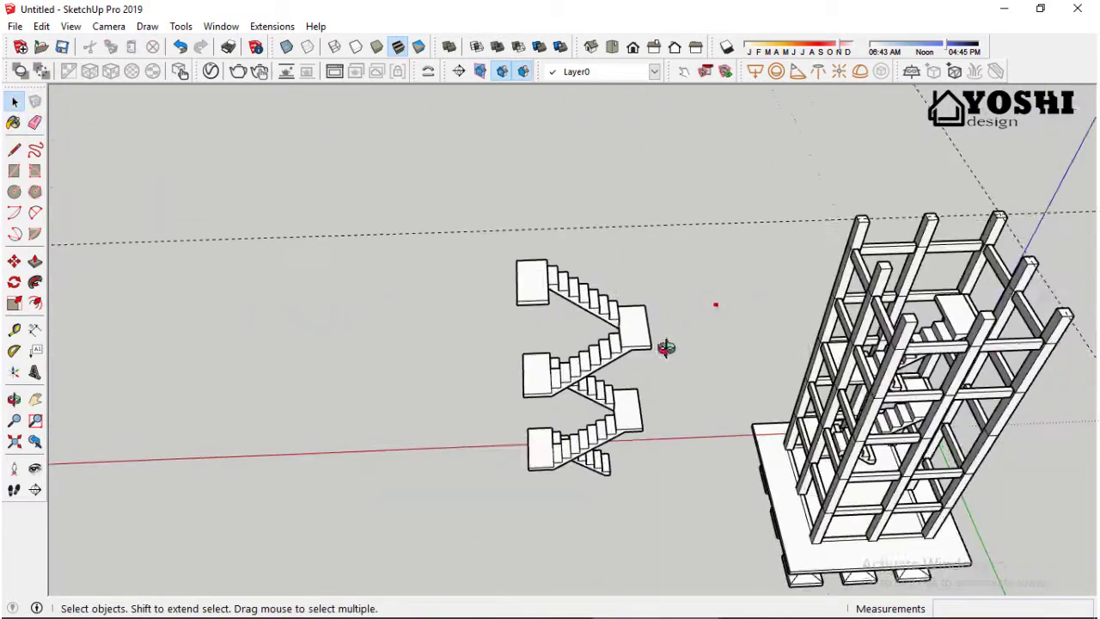
pyautogui.moveTo(662, 346)
pyautogui.mouseDown(button='middle')
pyautogui.moveTo(634, 300)
pyautogui.moveTo(578, 436)
pyautogui.mouseUp(button='middle')
pyautogui.rightClick(606, 335)
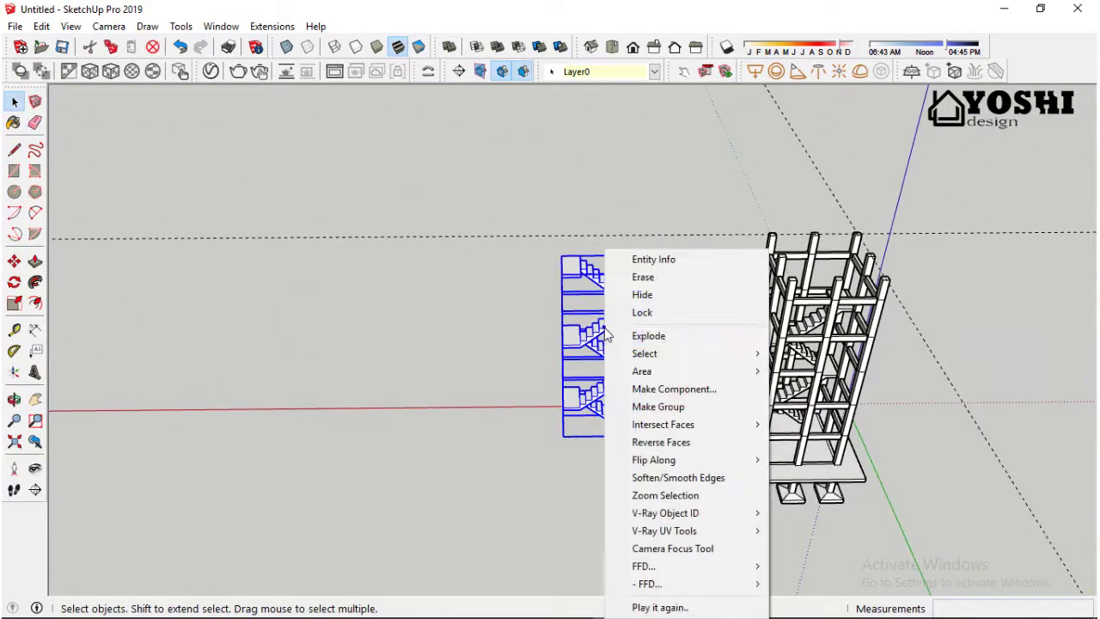
pyautogui.click(658, 406)
pyautogui.click(13, 260)
pyautogui.click(490, 464)
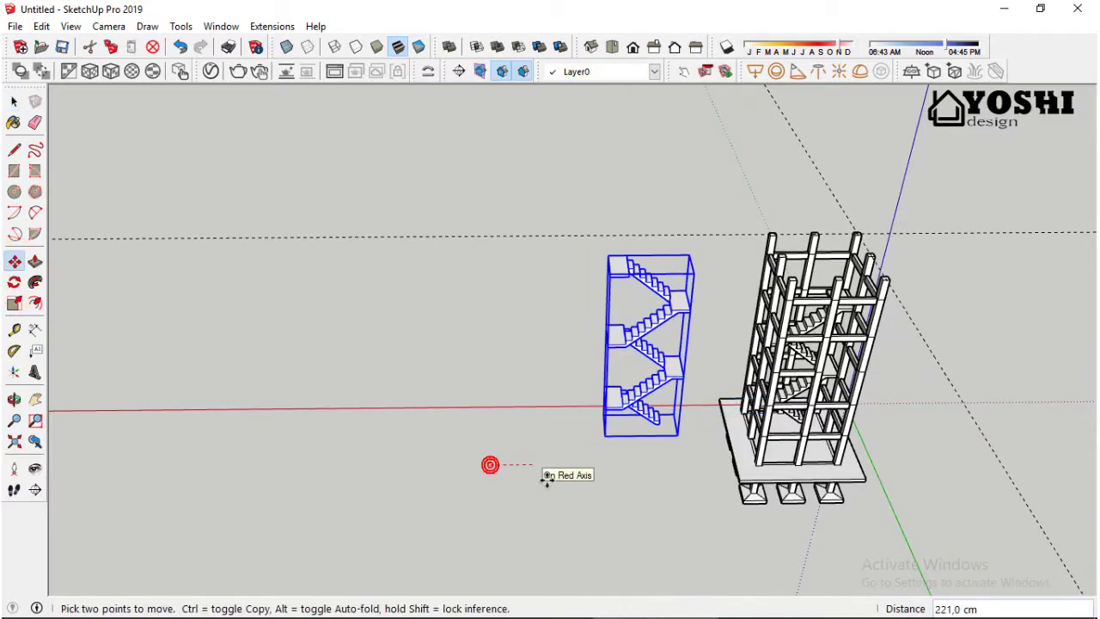
pyautogui.click(610, 459)
pyautogui.click(14, 101)
# Step: Move the stair group 1000 along the red axis into the tower frame
pyautogui.moveTo(602, 361)
pyautogui.mouseDown(button='middle')
pyautogui.moveTo(713, 356)
pyautogui.moveTo(825, 388)
pyautogui.mouseUp(button='middle')
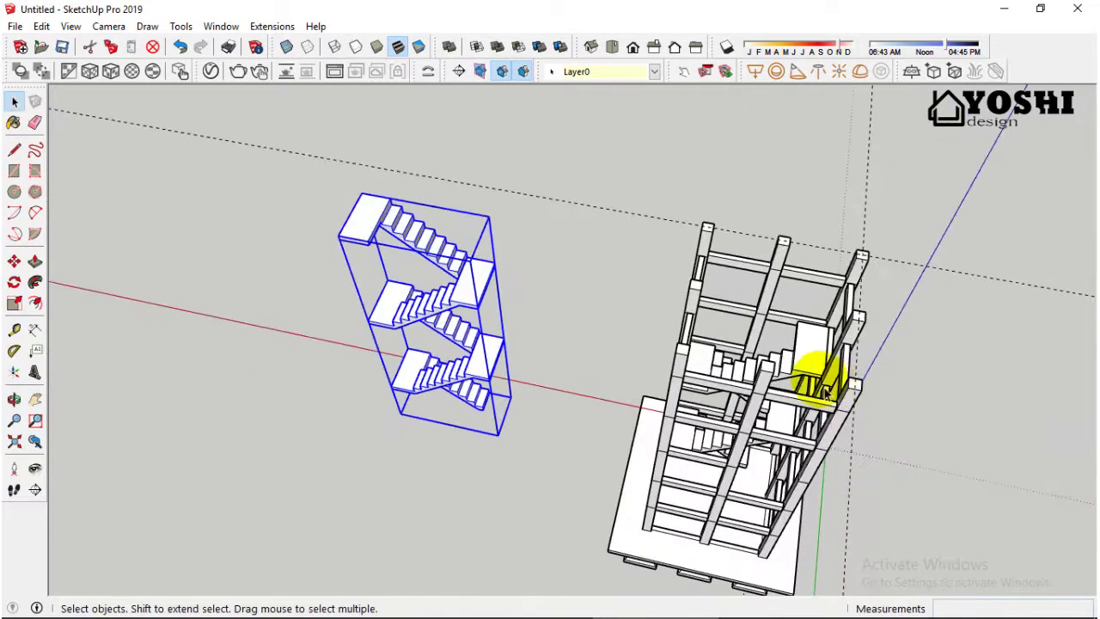
pyautogui.click(826, 391)
pyautogui.moveTo(785, 344)
pyautogui.mouseDown(button='middle')
pyautogui.moveTo(784, 443)
pyautogui.moveTo(608, 351)
pyautogui.mouseUp(button='middle')
pyautogui.scroll(-2, 759, 456)
pyautogui.scroll(-3, 756, 421)
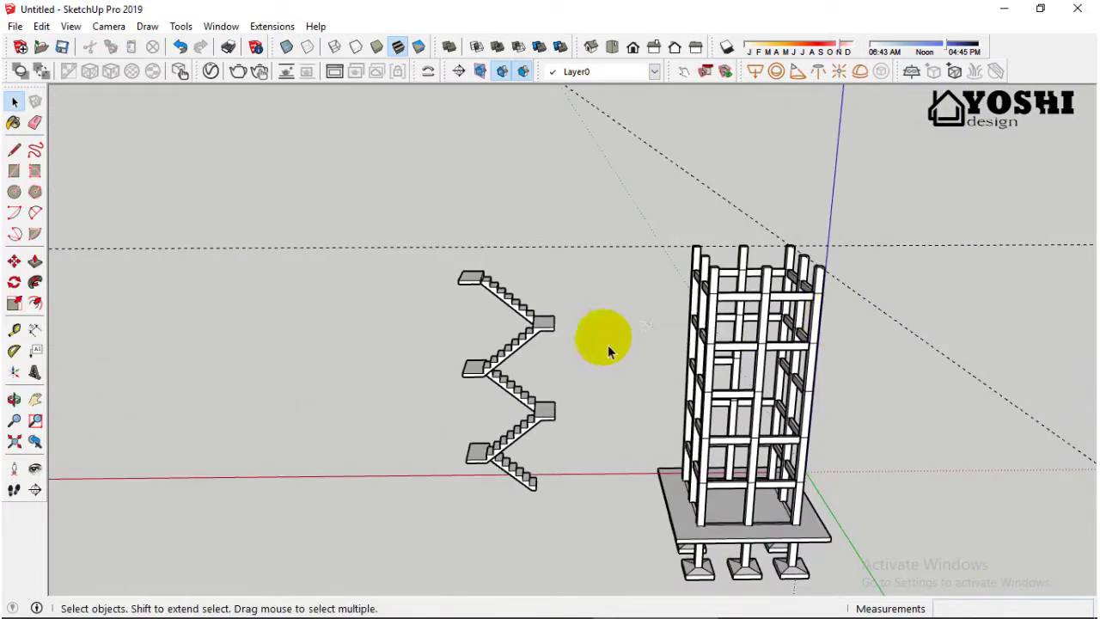
pyautogui.click(14, 260)
pyautogui.click(379, 529)
pyautogui.write('000')
pyautogui.press('Return')
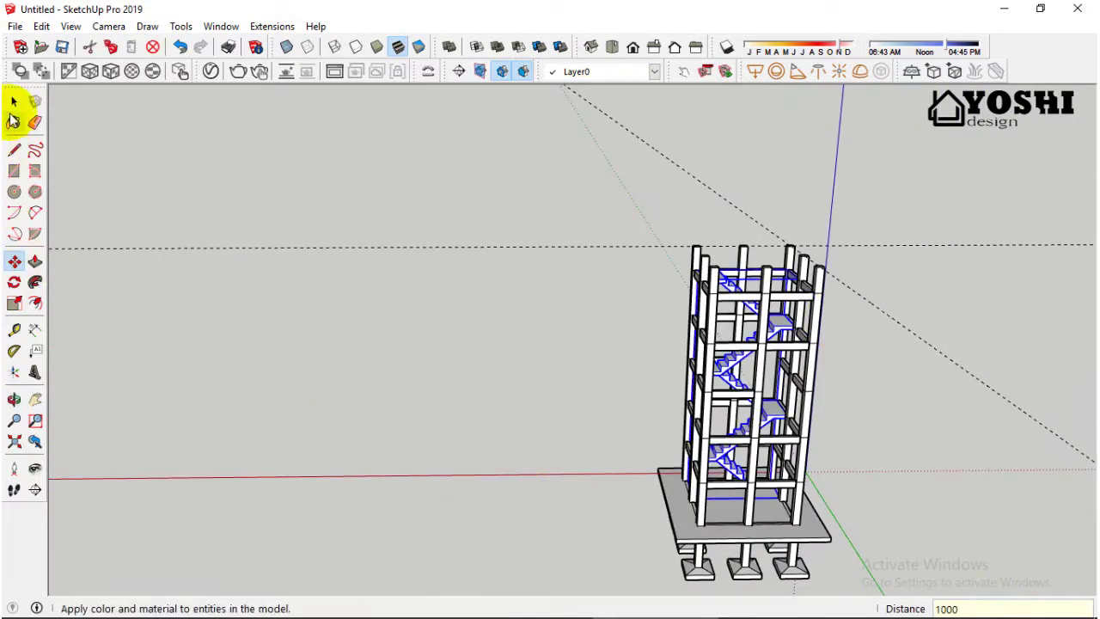
pyautogui.click(14, 101)
pyautogui.moveTo(338, 233)
pyautogui.mouseDown(button='middle')
pyautogui.moveTo(592, 361)
pyautogui.moveTo(511, 381)
pyautogui.moveTo(720, 400)
pyautogui.moveTo(780, 344)
pyautogui.moveTo(445, 208)
pyautogui.mouseUp(button='middle')
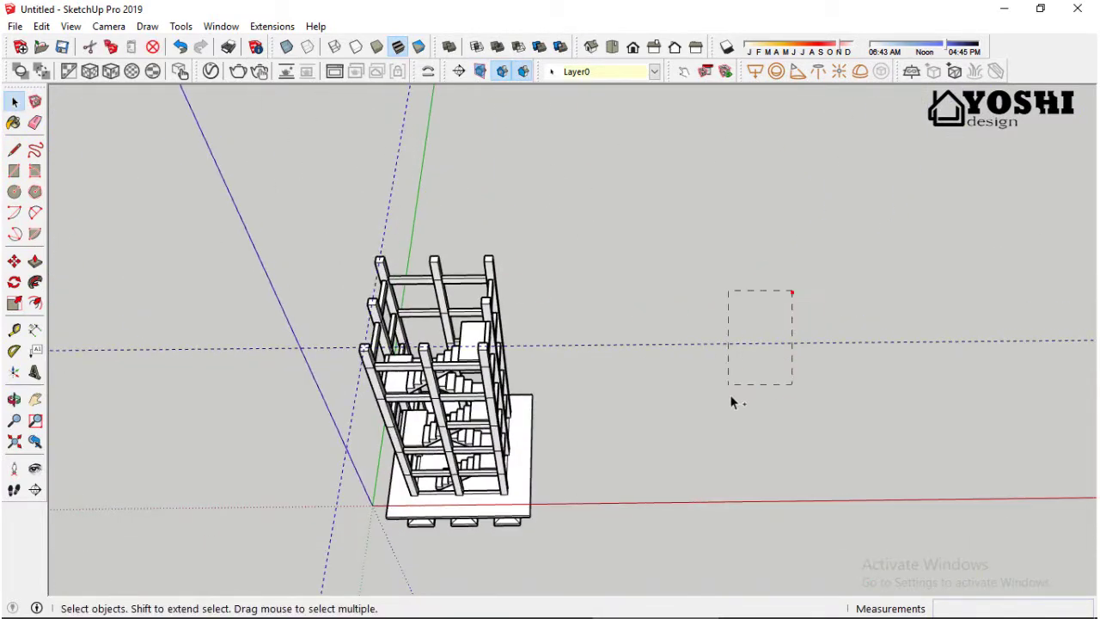
# Step: Push/pull the top landing slab's face out 100 cm
pyautogui.moveTo(731, 401); pyautogui.dragTo(729, 395)
pyautogui.moveTo(729, 396)
pyautogui.mouseDown(button='middle')
pyautogui.moveTo(453, 319)
pyautogui.moveTo(462, 336)
pyautogui.mouseUp(button='middle')
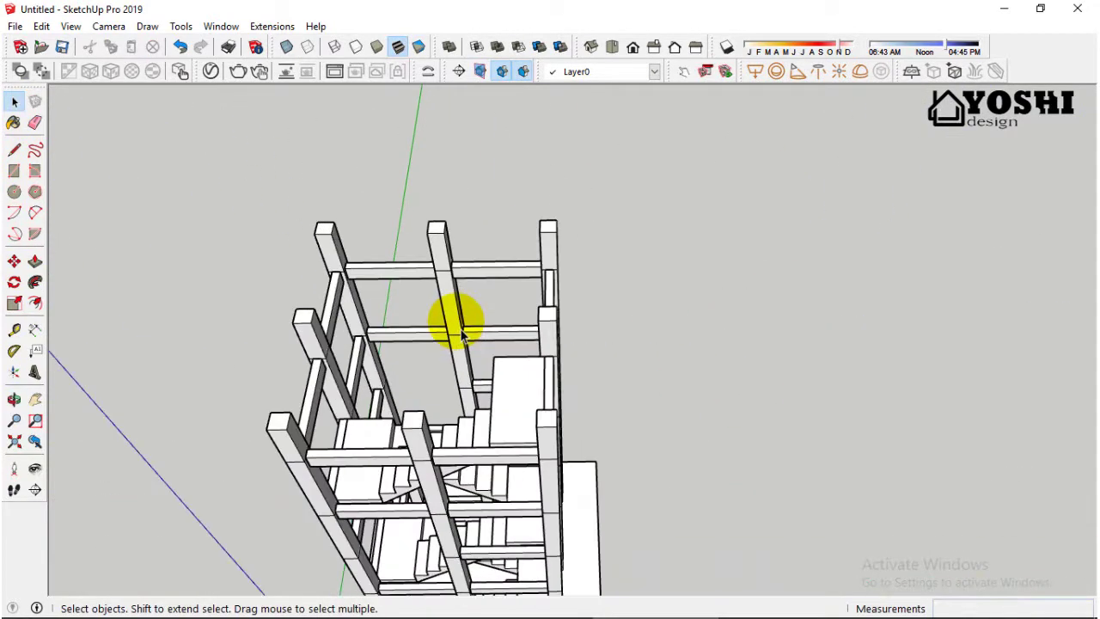
pyautogui.scroll(5, 447, 342)
pyautogui.scroll(5, 438, 305)
pyautogui.scroll(3, 438, 305)
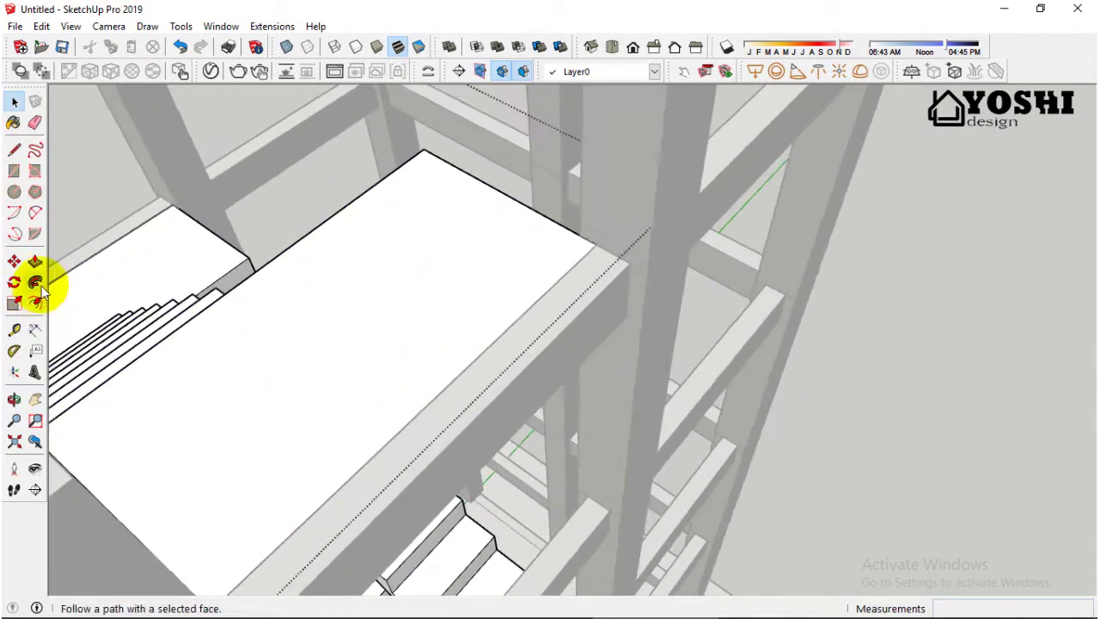
pyautogui.click(35, 261)
pyautogui.moveTo(501, 375)
pyautogui.mouseDown(button='middle')
pyautogui.moveTo(486, 310)
pyautogui.moveTo(561, 361)
pyautogui.mouseUp(button='middle')
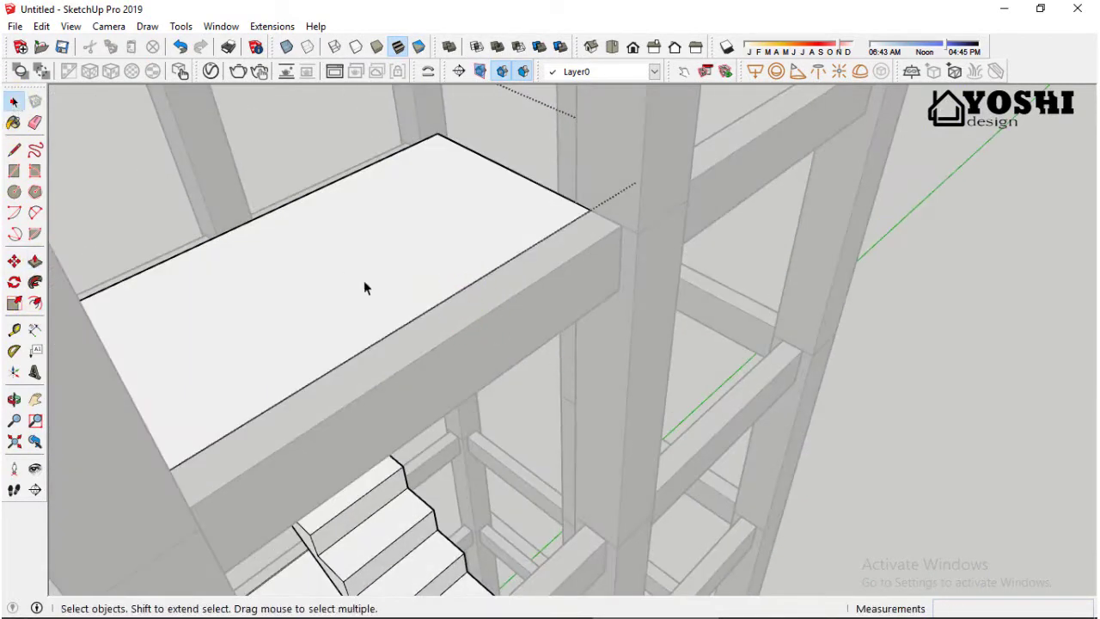
pyautogui.click(424, 346)
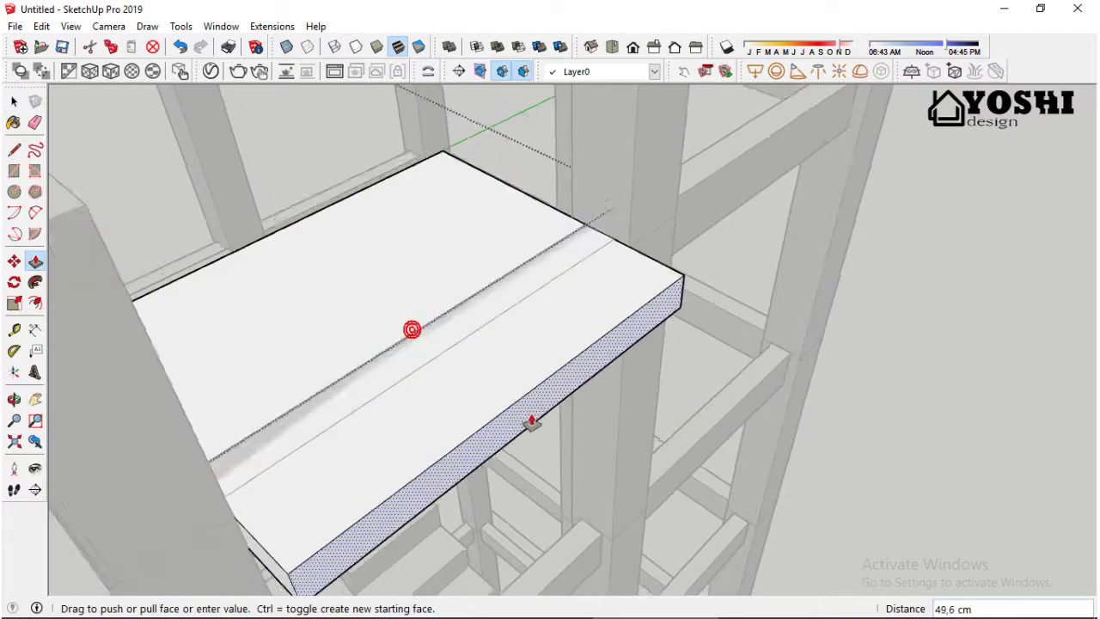
pyautogui.scroll(-5, 532, 420)
pyautogui.moveTo(540, 442); pyautogui.dragTo(701, 430, button='middle')
pyautogui.write('100')
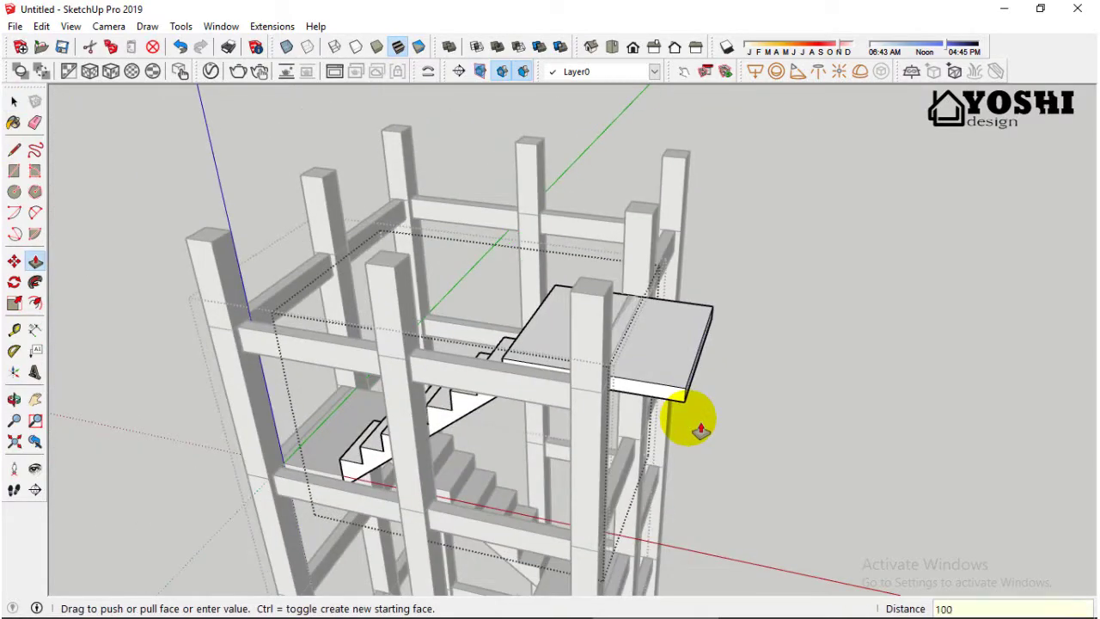
pyautogui.press('Return')
# Step: Stretch the landing slab face further to about 207.5 cm across the top level
pyautogui.moveTo(695, 344)
pyautogui.mouseDown(button='middle')
pyautogui.moveTo(192, 386)
pyautogui.moveTo(436, 272)
pyautogui.mouseUp(button='middle')
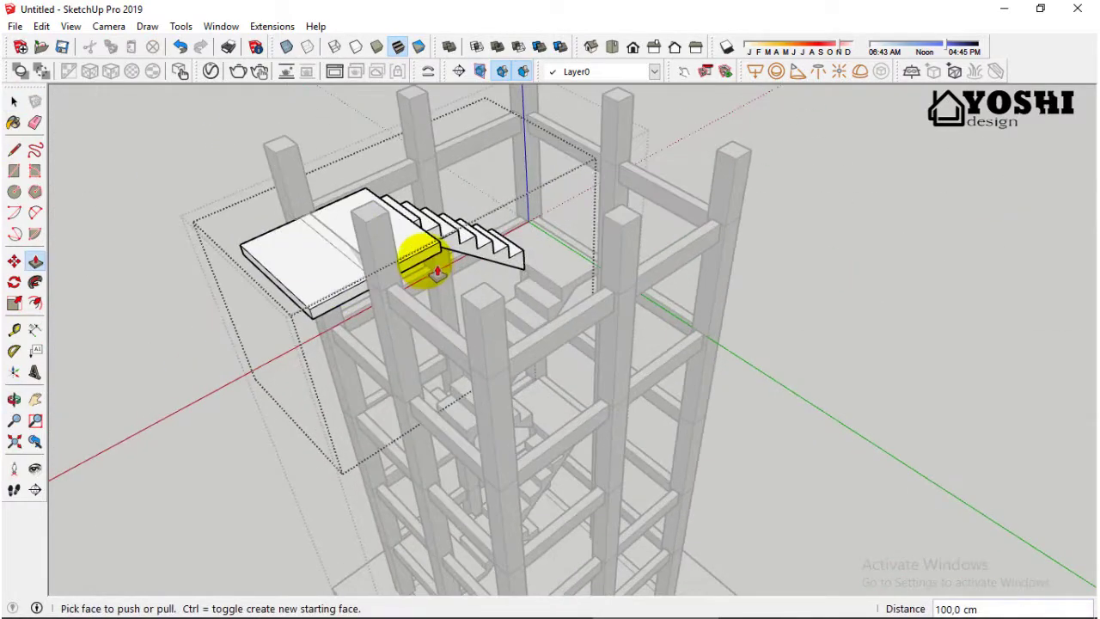
pyautogui.click(624, 294)
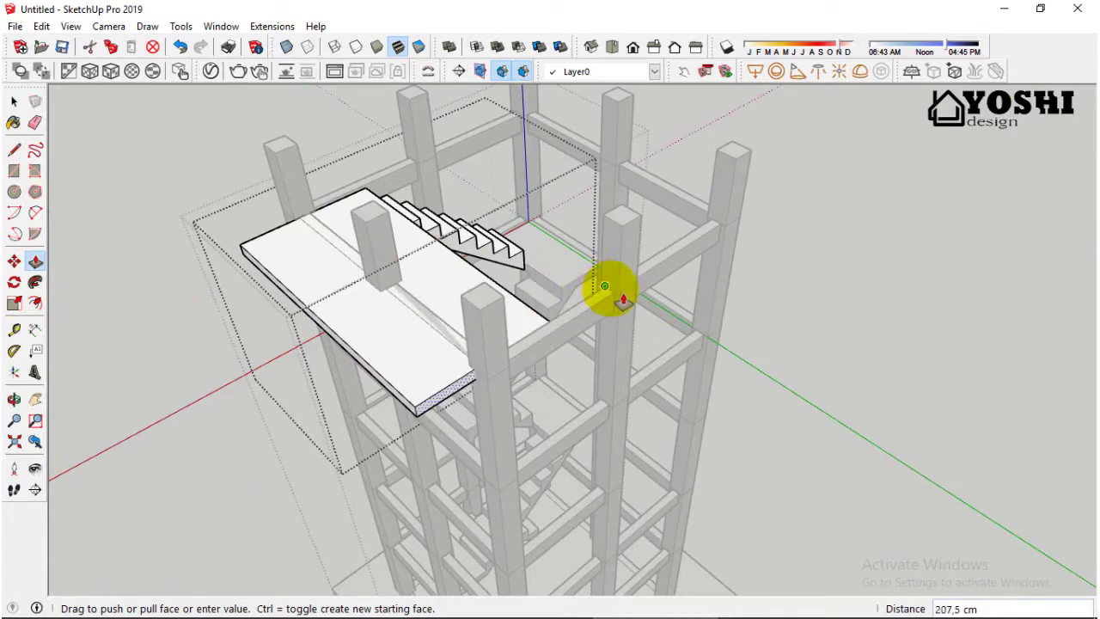
pyautogui.scroll(-5, 621, 296)
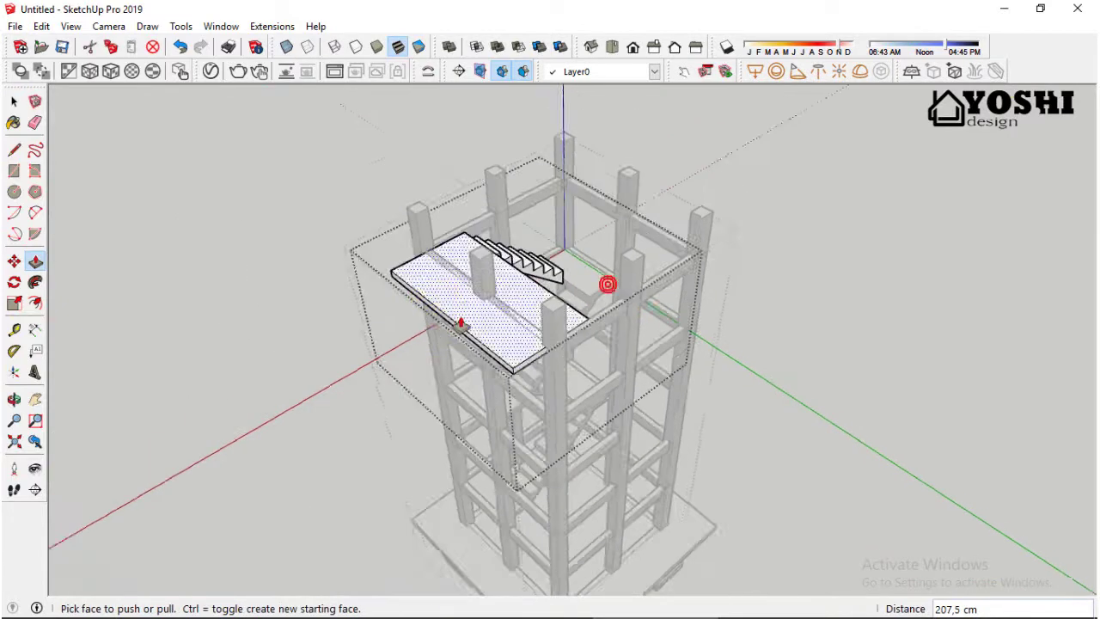
pyautogui.moveTo(621, 297)
pyautogui.mouseDown(button='middle')
pyautogui.moveTo(871, 319)
pyautogui.moveTo(396, 257)
pyautogui.mouseUp(button='middle')
pyautogui.press('space')
pyautogui.moveTo(577, 290)
pyautogui.mouseDown(button='middle')
pyautogui.moveTo(318, 387)
pyautogui.moveTo(786, 324)
pyautogui.mouseUp(button='middle')
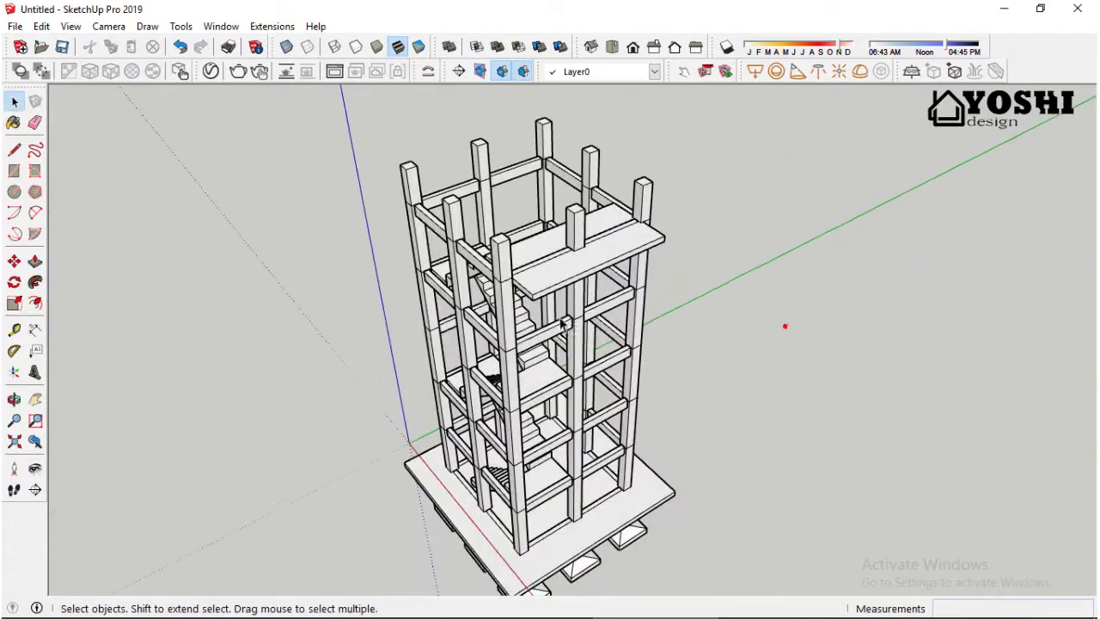
# Step: Draw a line across the top landing slab to split off its end section
pyautogui.scroll(3, 785, 324)
pyautogui.moveTo(619, 152)
pyautogui.mouseDown(button='middle')
pyautogui.moveTo(405, 167)
pyautogui.moveTo(630, 196)
pyautogui.moveTo(732, 233)
pyautogui.mouseUp(button='middle')
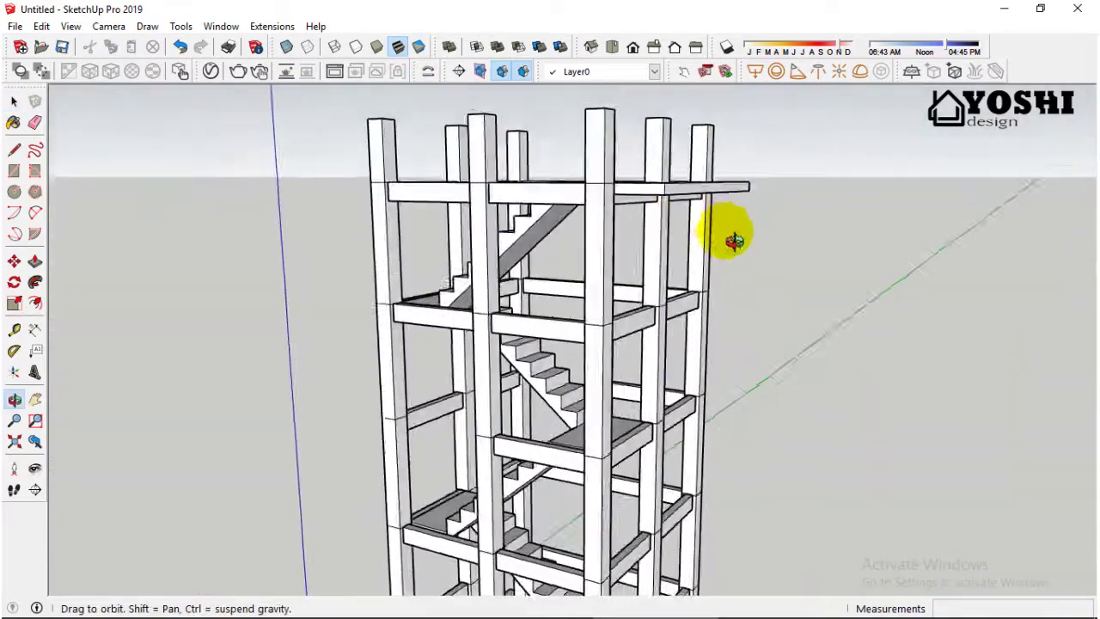
pyautogui.scroll(2, 695, 214)
pyautogui.scroll(2, 642, 246)
pyautogui.scroll(3, 641, 246)
pyautogui.moveTo(642, 246); pyautogui.dragTo(484, 344, button='middle')
pyautogui.scroll(-2, 624, 264)
pyautogui.scroll(3, 638, 332)
pyautogui.moveTo(601, 326)
pyautogui.mouseDown(button='middle')
pyautogui.moveTo(639, 331)
pyautogui.moveTo(441, 312)
pyautogui.mouseUp(button='middle')
pyautogui.scroll(-2, 640, 331)
pyautogui.scroll(-1, 442, 312)
pyautogui.scroll(2, 491, 344)
pyautogui.scroll(2, 701, 395)
pyautogui.moveTo(702, 395); pyautogui.dragTo(601, 364, button='middle')
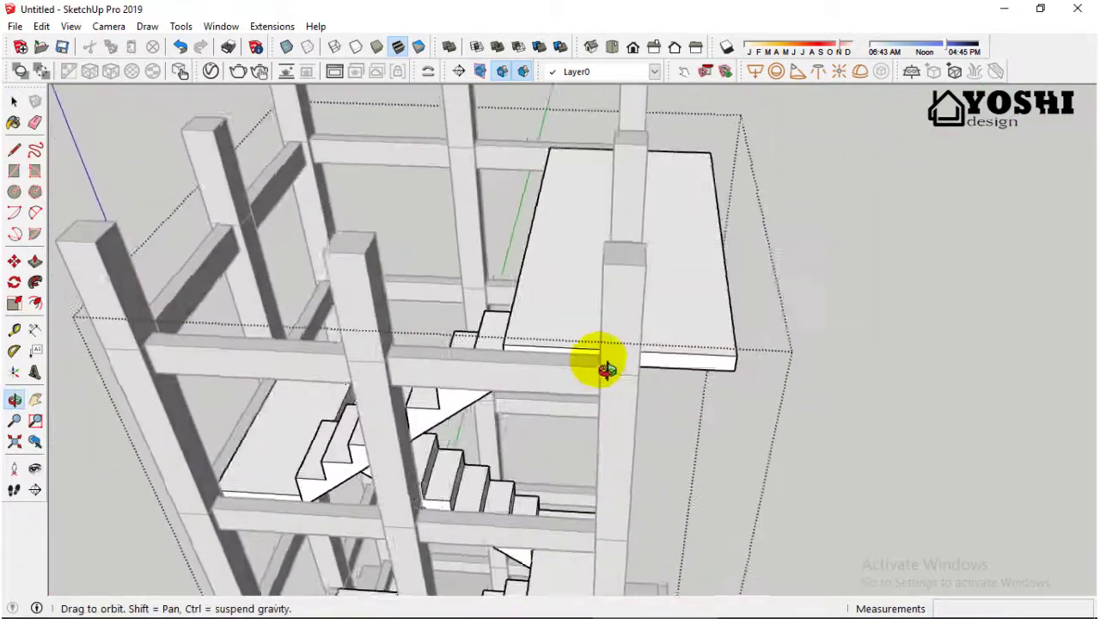
pyautogui.scroll(-3, 456, 363)
pyautogui.scroll(1, 481, 326)
pyautogui.scroll(3, 485, 338)
pyautogui.click(14, 151)
pyautogui.scroll(2, 490, 325)
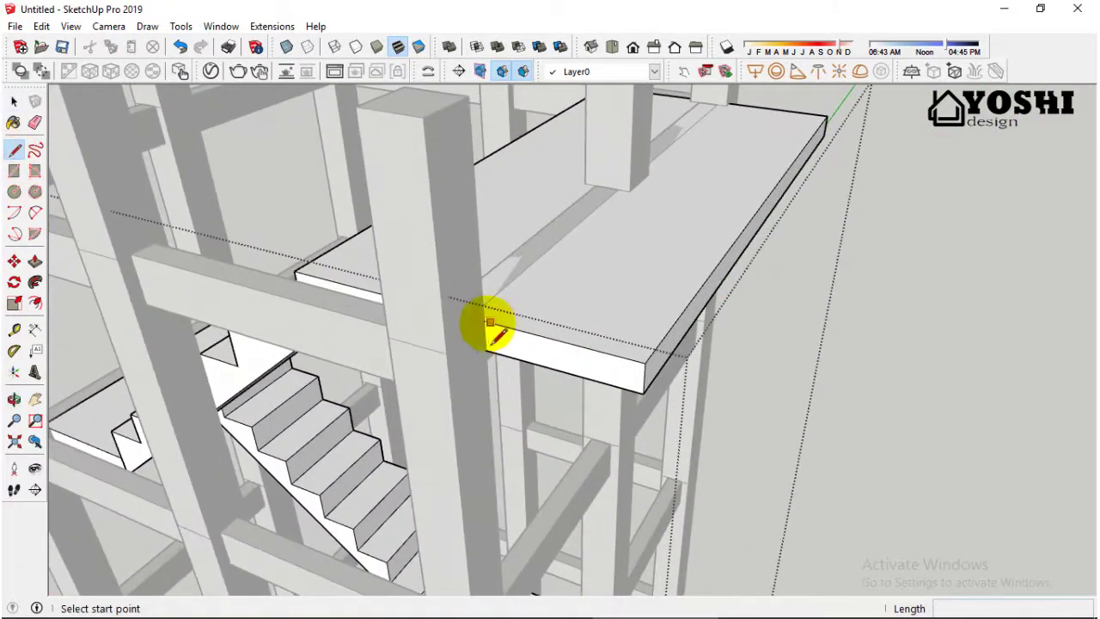
pyautogui.scroll(-3, 496, 365)
pyautogui.scroll(3, 711, 338)
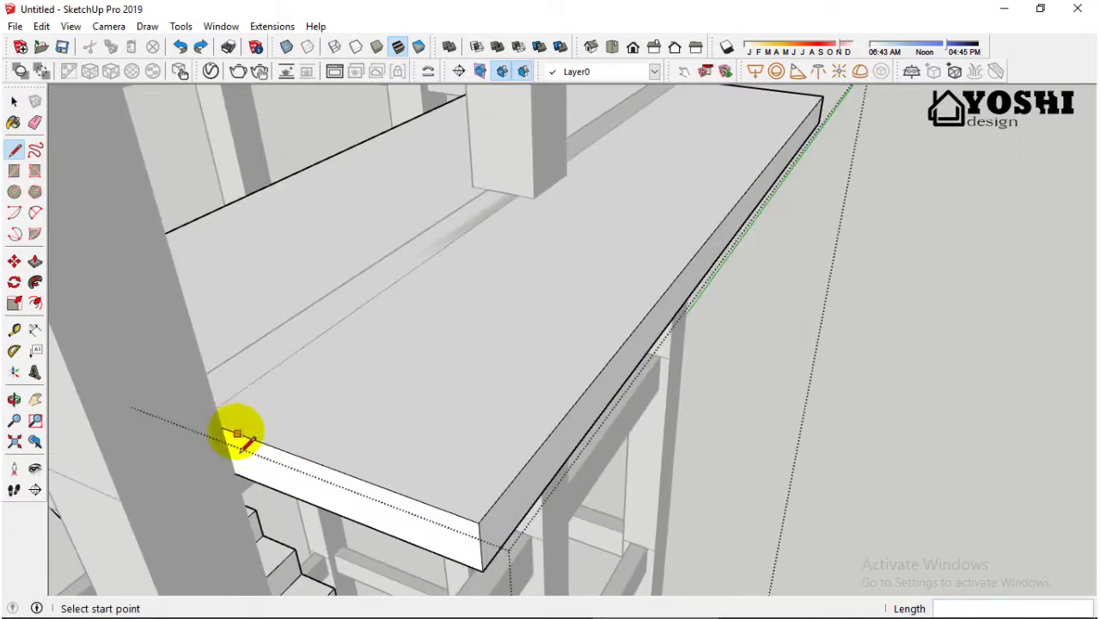
pyautogui.scroll(-2, 244, 488)
pyautogui.moveTo(405, 472); pyautogui.dragTo(168, 206, button='middle')
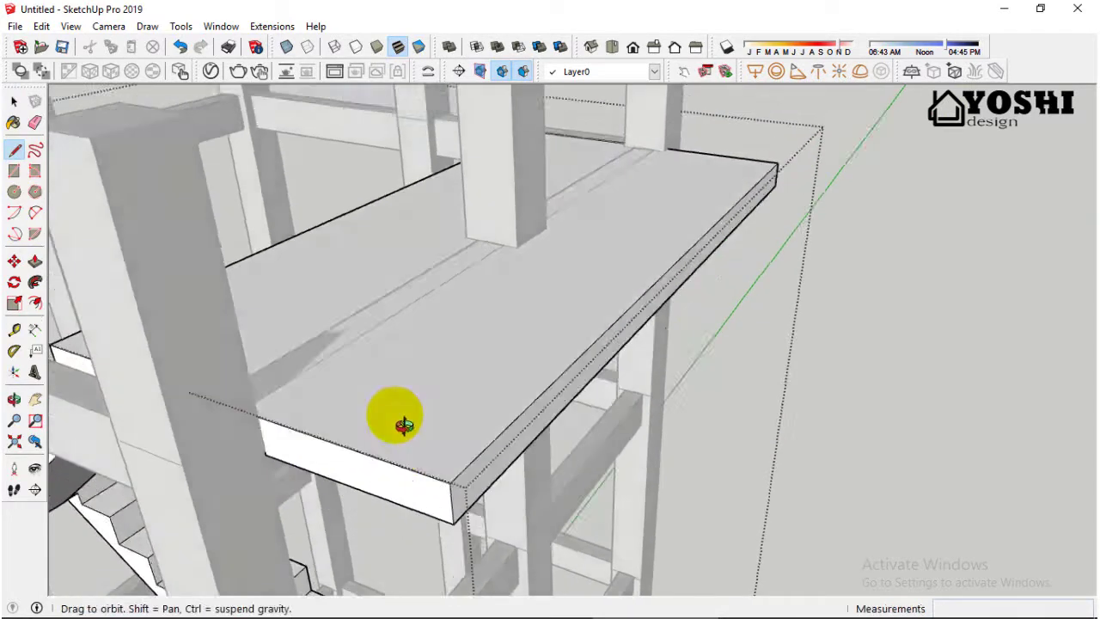
pyautogui.click(291, 268)
pyautogui.scroll(2, 267, 268)
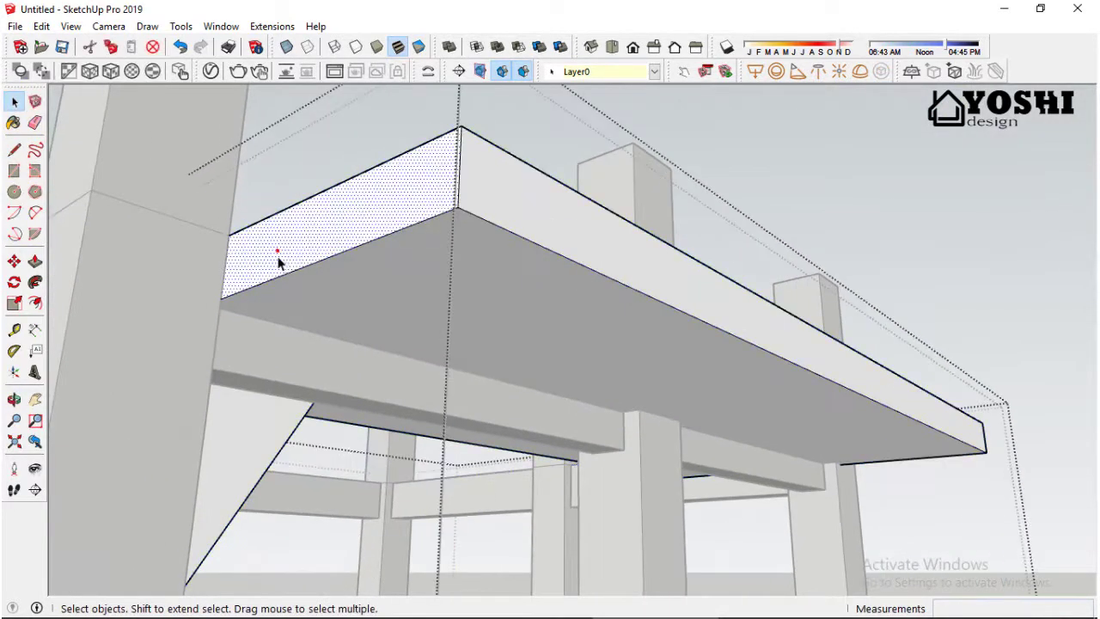
pyautogui.click(221, 301)
# Step: Push/pull the slab's end and front faces to reshape the overhanging section
pyautogui.moveTo(225, 308); pyautogui.dragTo(283, 344, button='middle')
pyautogui.scroll(-3, 344, 352)
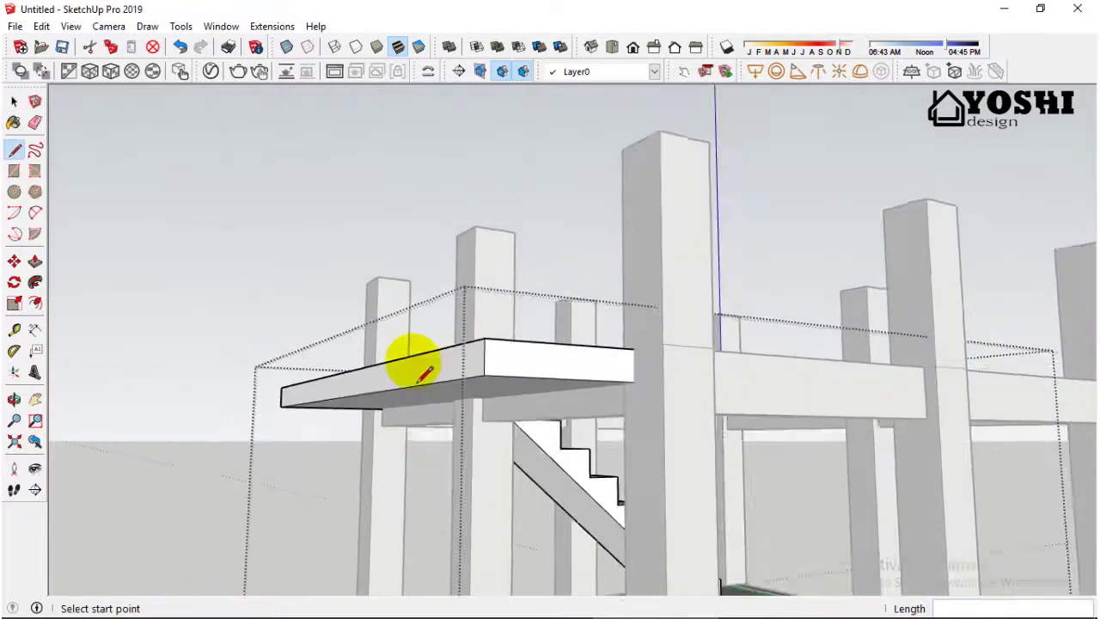
pyautogui.moveTo(393, 363); pyautogui.dragTo(636, 354, button='middle')
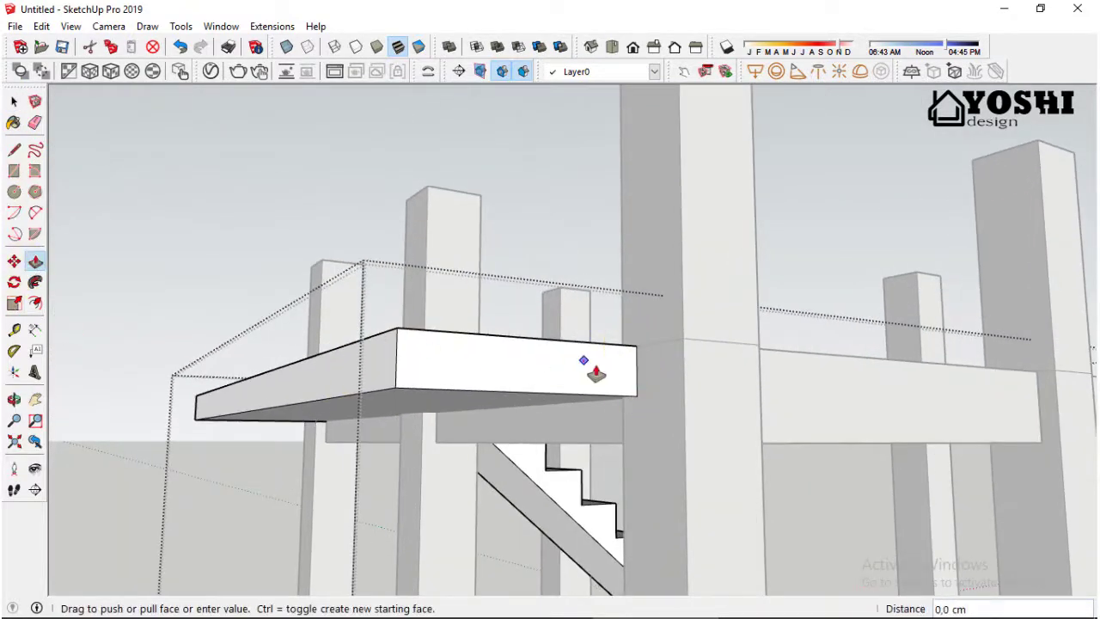
pyautogui.click(697, 248)
pyautogui.moveTo(697, 248)
pyautogui.mouseDown(button='middle')
pyautogui.moveTo(418, 386)
pyautogui.moveTo(817, 396)
pyautogui.mouseUp(button='middle')
pyautogui.click(619, 378)
pyautogui.moveTo(619, 378)
pyautogui.mouseDown(button='middle')
pyautogui.moveTo(599, 404)
pyautogui.moveTo(376, 467)
pyautogui.moveTo(115, 320)
pyautogui.mouseUp(button='middle')
pyautogui.scroll(-3, 593, 378)
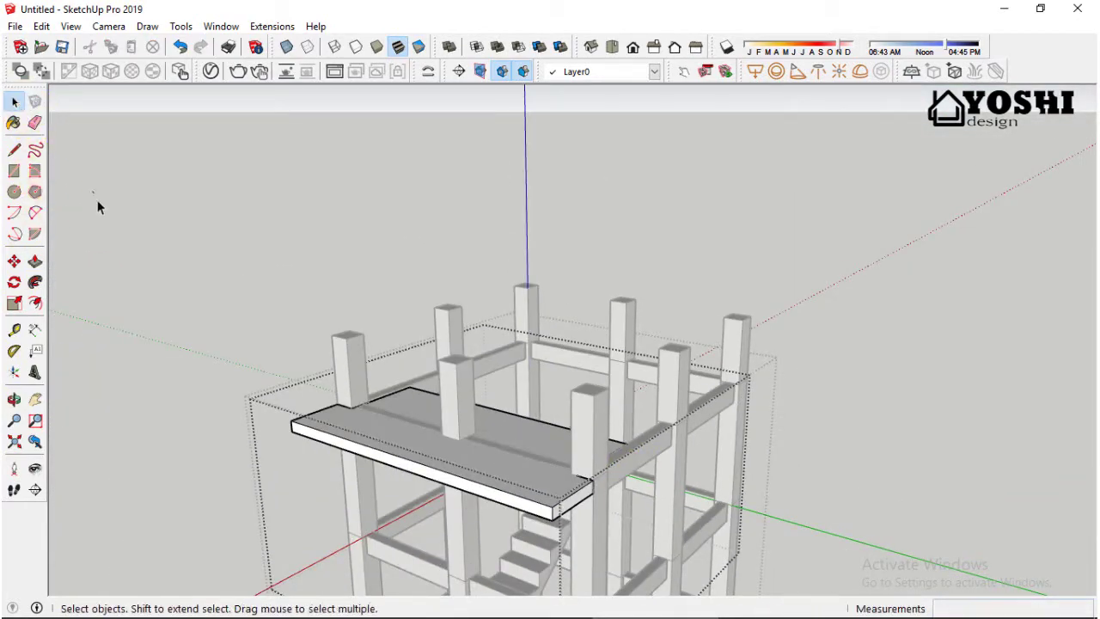
pyautogui.scroll(-5, 783, 334)
pyautogui.moveTo(783, 334)
pyautogui.mouseDown(button='middle')
pyautogui.moveTo(430, 368)
pyautogui.moveTo(818, 418)
pyautogui.moveTo(808, 306)
pyautogui.moveTo(822, 321)
pyautogui.moveTo(762, 404)
pyautogui.moveTo(737, 389)
pyautogui.moveTo(865, 369)
pyautogui.moveTo(654, 387)
pyautogui.mouseUp(button='middle')
pyautogui.scroll(3, 725, 369)
# Step: Select the column beside the stairs and switch to the Eraser
pyautogui.scroll(3, 615, 344)
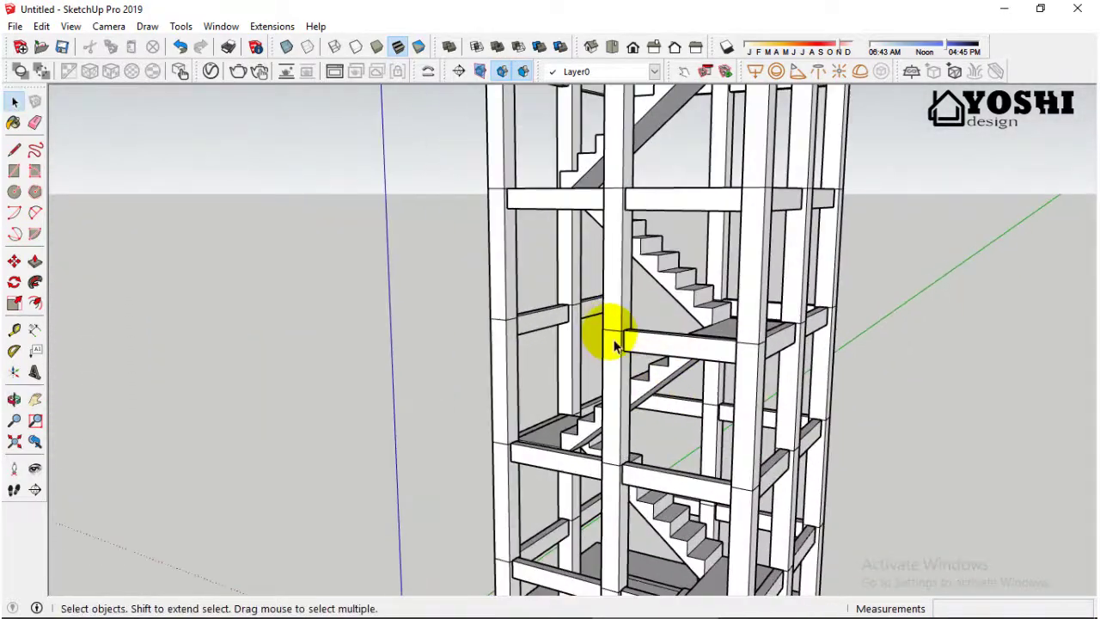
pyautogui.click(613, 333)
pyautogui.click(34, 125)
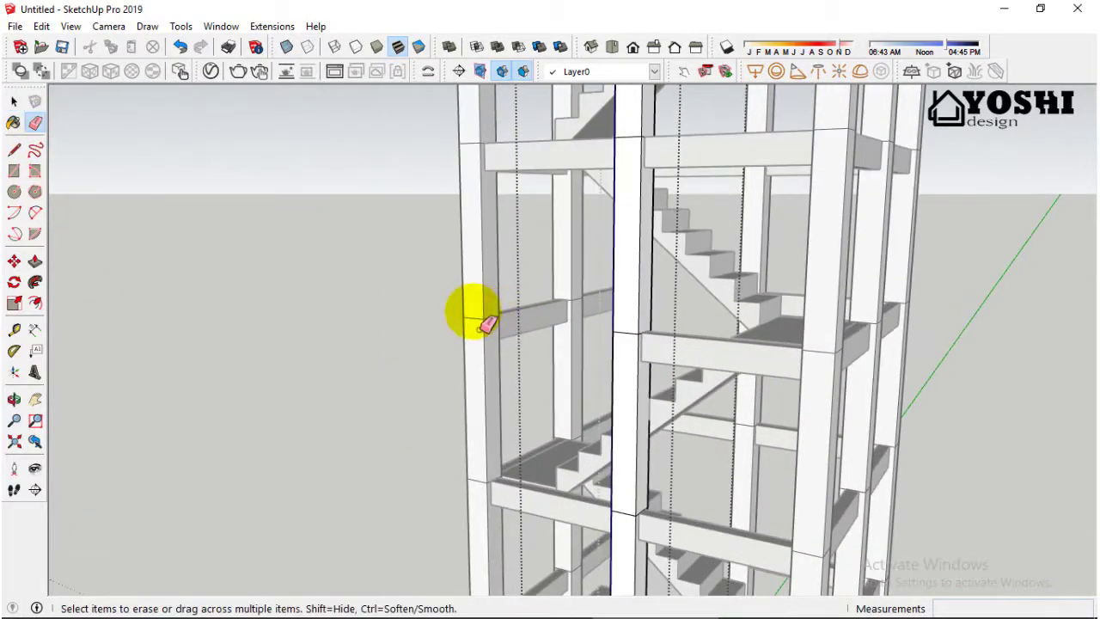
pyautogui.moveTo(643, 344)
pyautogui.mouseDown(button='middle')
pyautogui.moveTo(644, 332)
pyautogui.moveTo(928, 351)
pyautogui.moveTo(737, 312)
pyautogui.moveTo(767, 492)
pyautogui.moveTo(707, 511)
pyautogui.moveTo(361, 498)
pyautogui.moveTo(537, 513)
pyautogui.mouseUp(button='middle')
# Step: Zoom and orbit around the stair tower to inspect the column for stray edges
pyautogui.scroll(3, 405, 418)
pyautogui.scroll(3, 417, 504)
pyautogui.scroll(3, 418, 570)
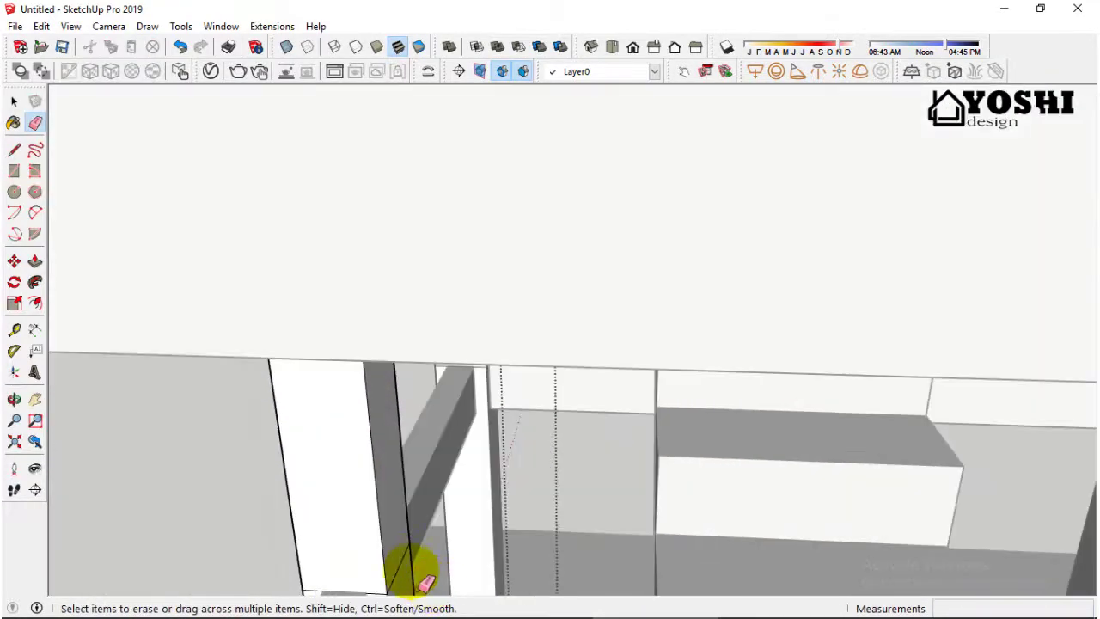
pyautogui.scroll(3, 434, 498)
pyautogui.scroll(2, 439, 494)
pyautogui.scroll(-6, 504, 450)
pyautogui.scroll(2, 651, 404)
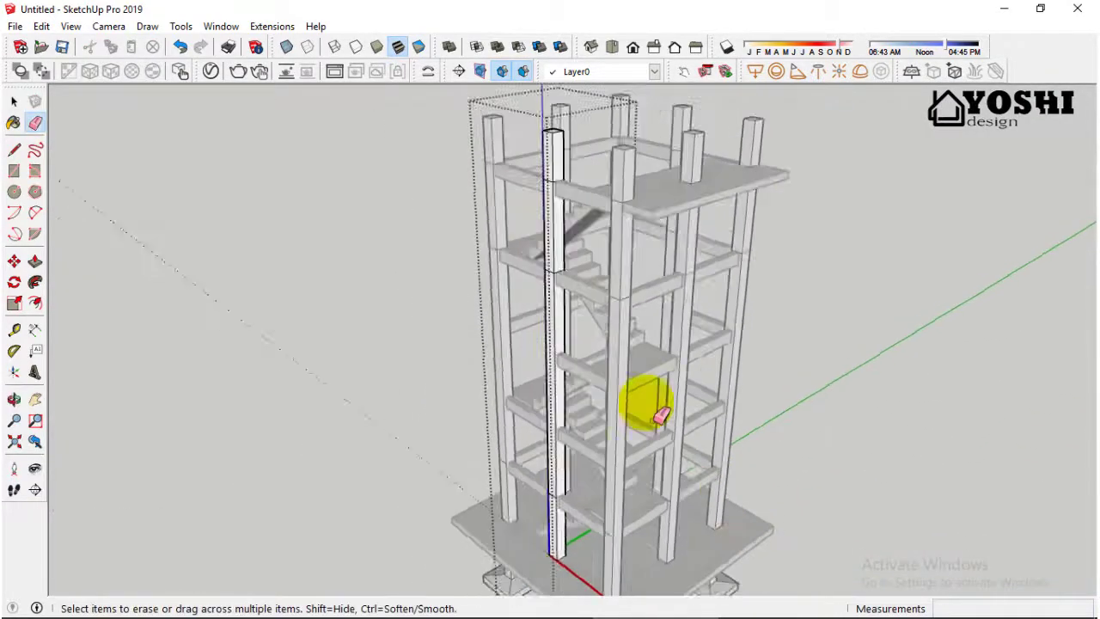
pyautogui.scroll(3, 567, 284)
pyautogui.scroll(-4, 555, 276)
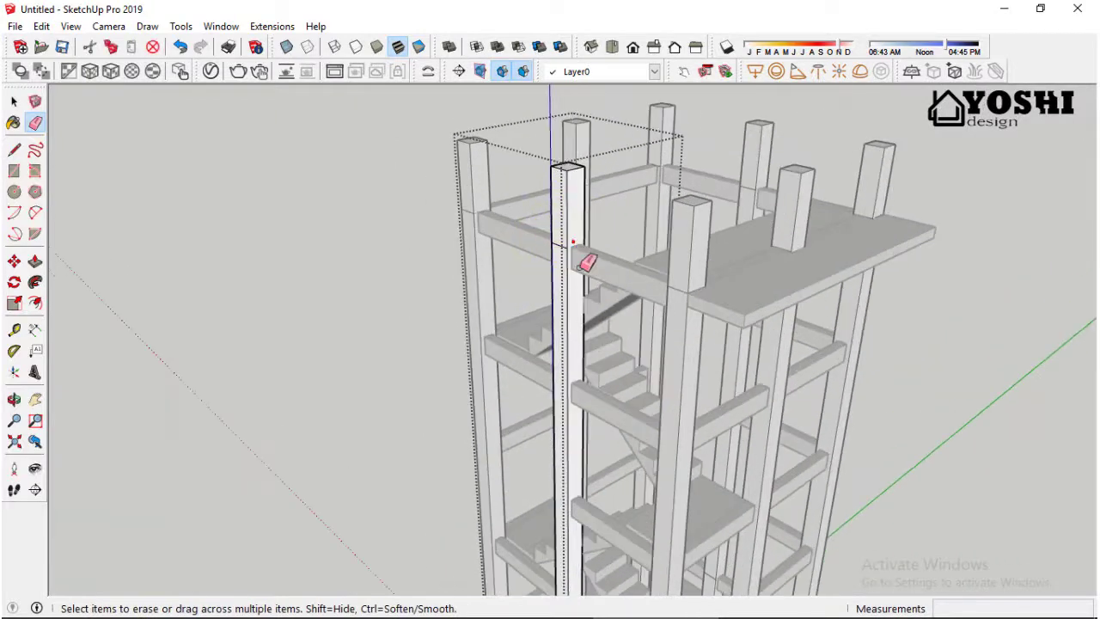
pyautogui.scroll(3, 707, 189)
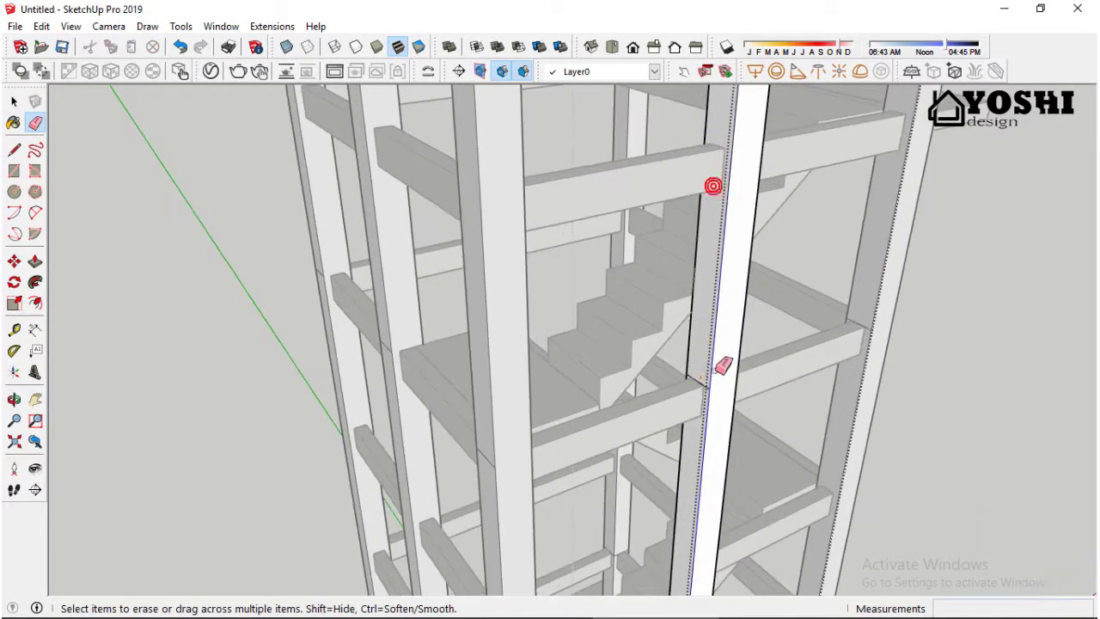
pyautogui.scroll(-3, 699, 300)
pyautogui.scroll(3, 701, 579)
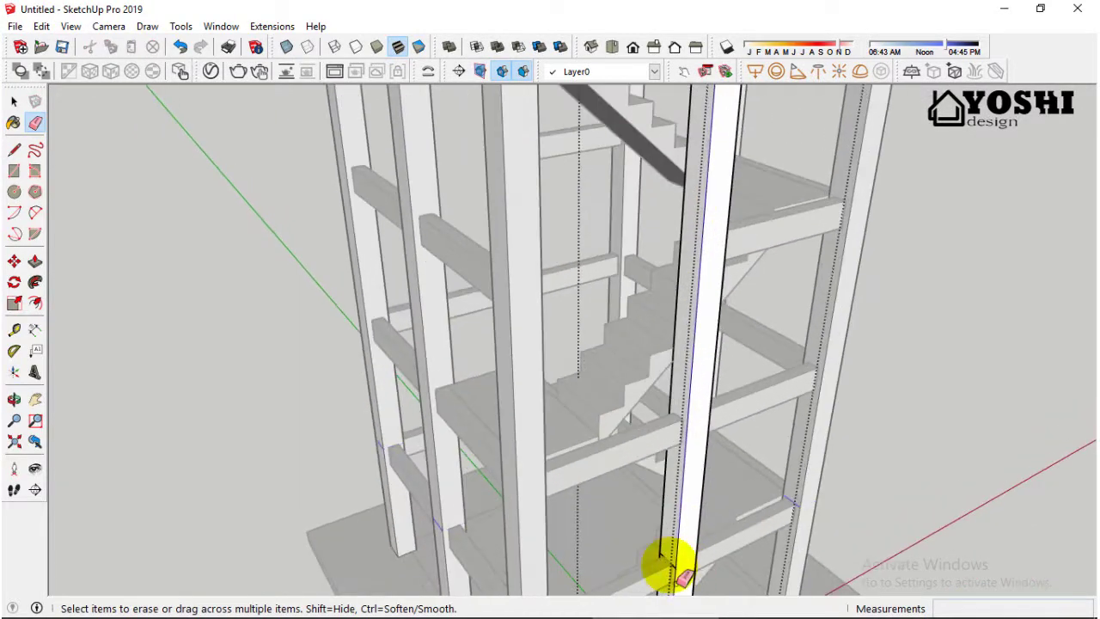
pyautogui.scroll(-4, 682, 577)
pyautogui.scroll(2, 763, 202)
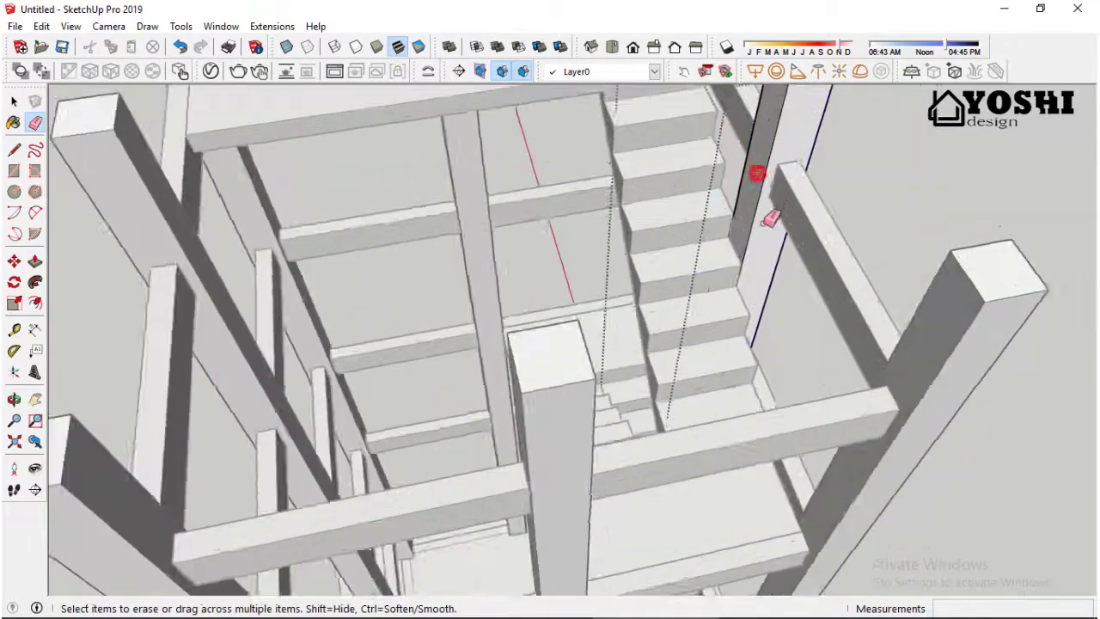
pyautogui.moveTo(762, 209)
pyautogui.mouseDown(button='middle')
pyautogui.moveTo(491, 159)
pyautogui.moveTo(1044, 167)
pyautogui.moveTo(748, 201)
pyautogui.mouseUp(button='middle')
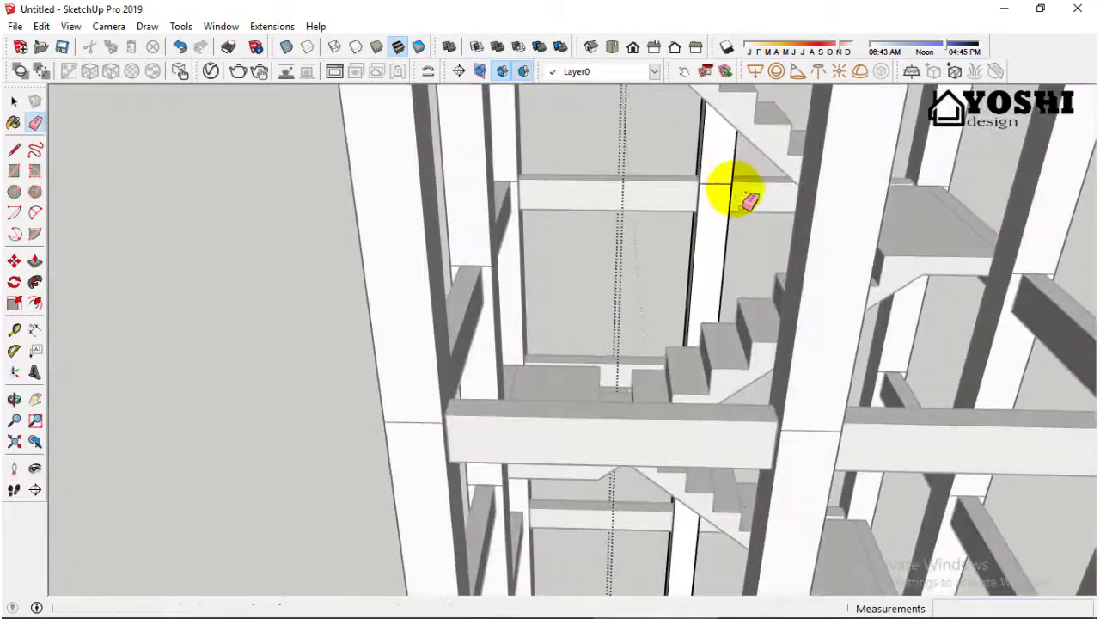
pyautogui.moveTo(738, 279); pyautogui.dragTo(963, 319, button='middle')
pyautogui.moveTo(669, 336)
pyautogui.mouseDown(button='middle')
pyautogui.moveTo(831, 381)
pyautogui.moveTo(773, 442)
pyautogui.mouseUp(button='middle')
pyautogui.scroll(1, 736, 355)
pyautogui.scroll(2, 737, 344)
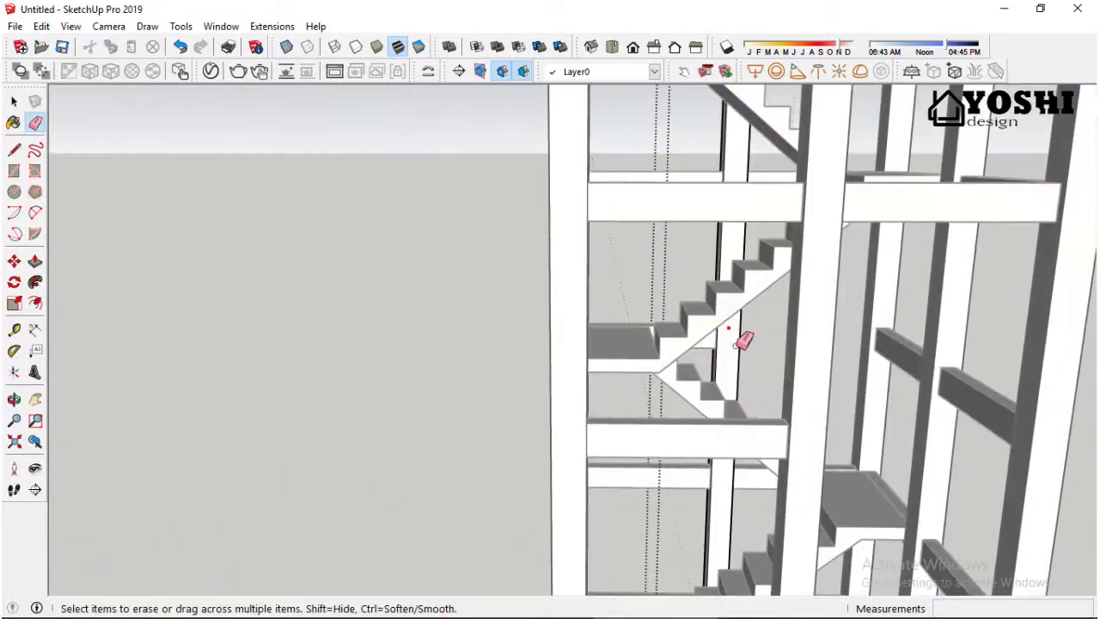